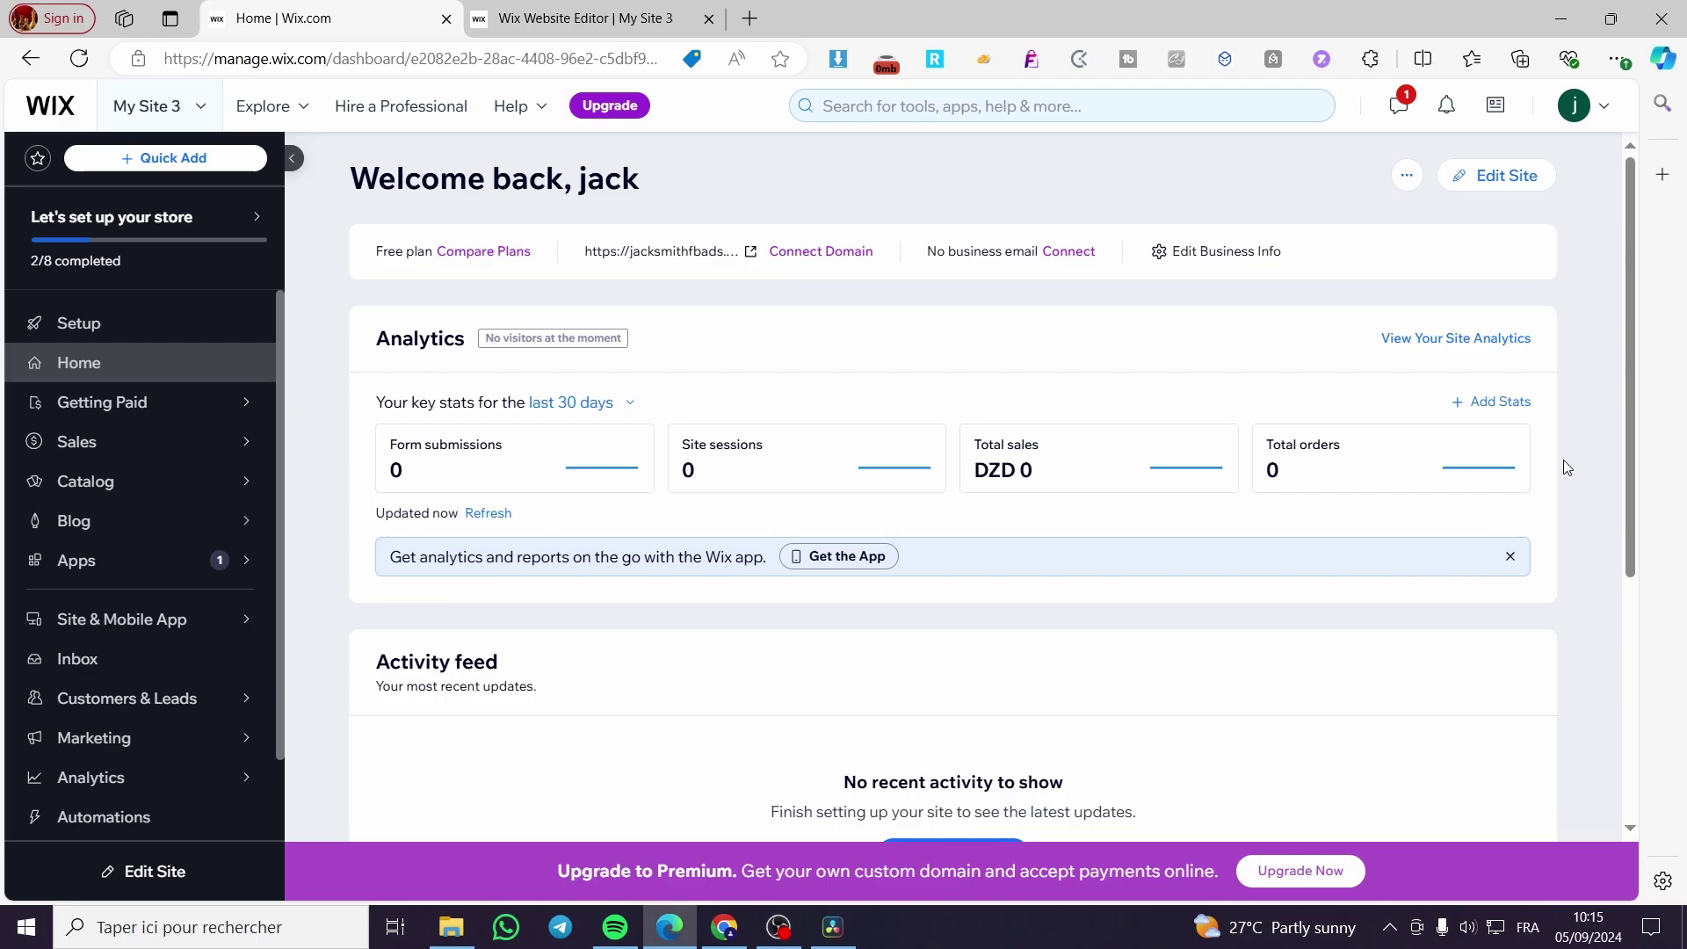
pyautogui.scroll(-5, 1562, 466)
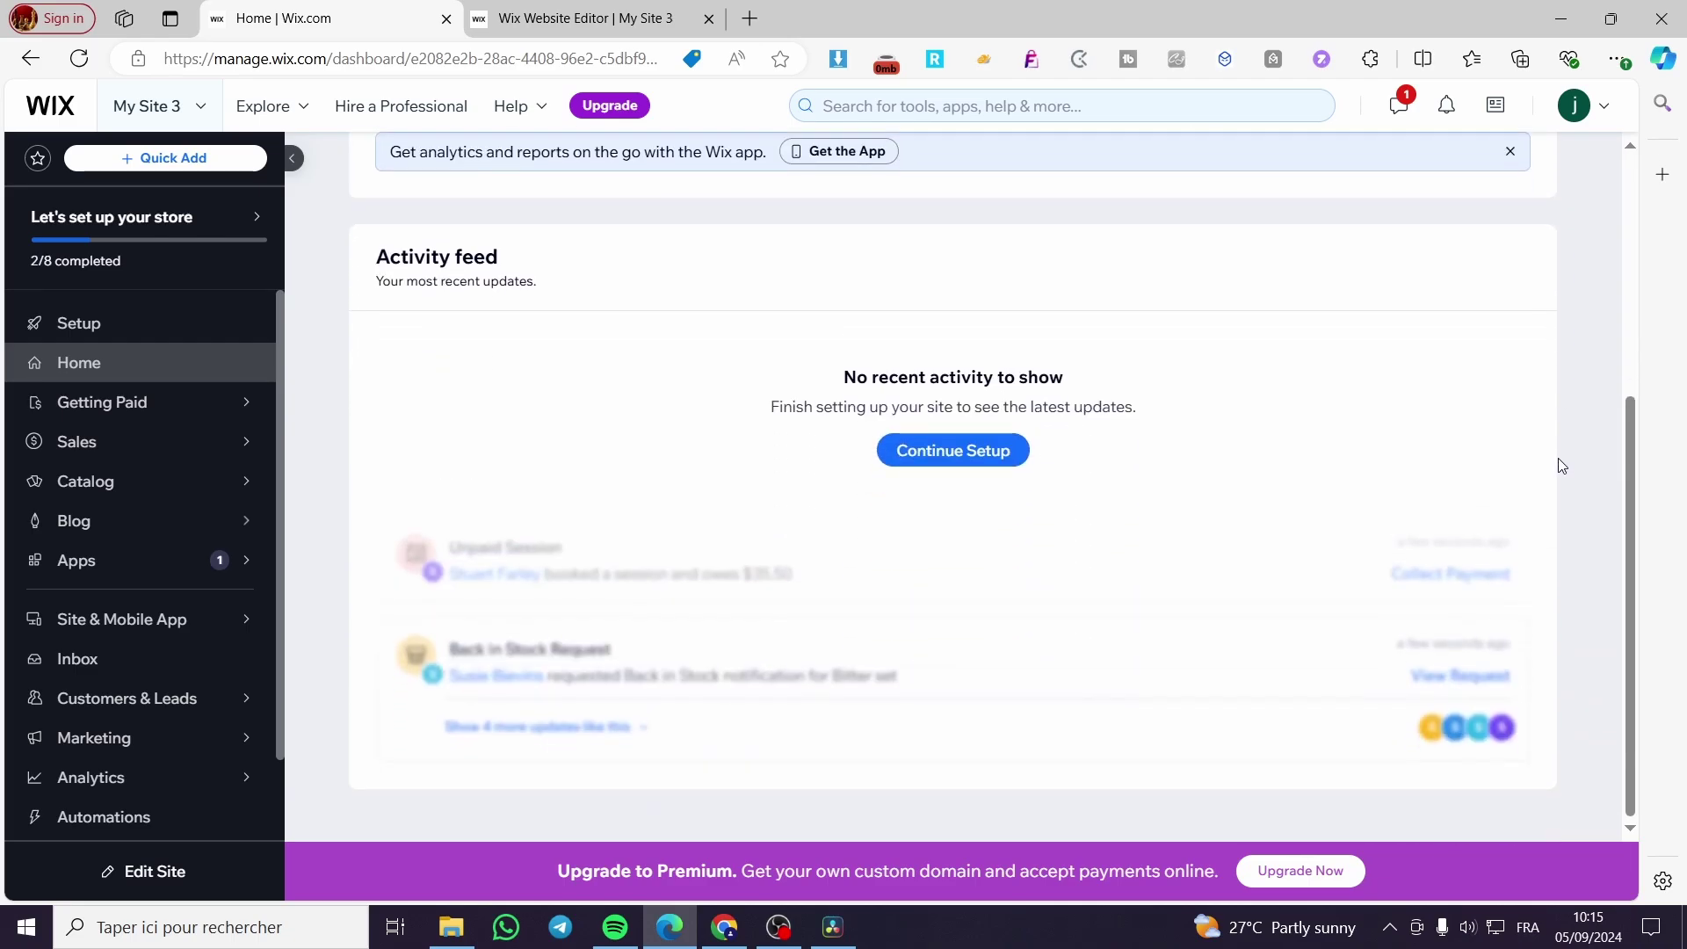
pyautogui.scroll(5, 1266, 552)
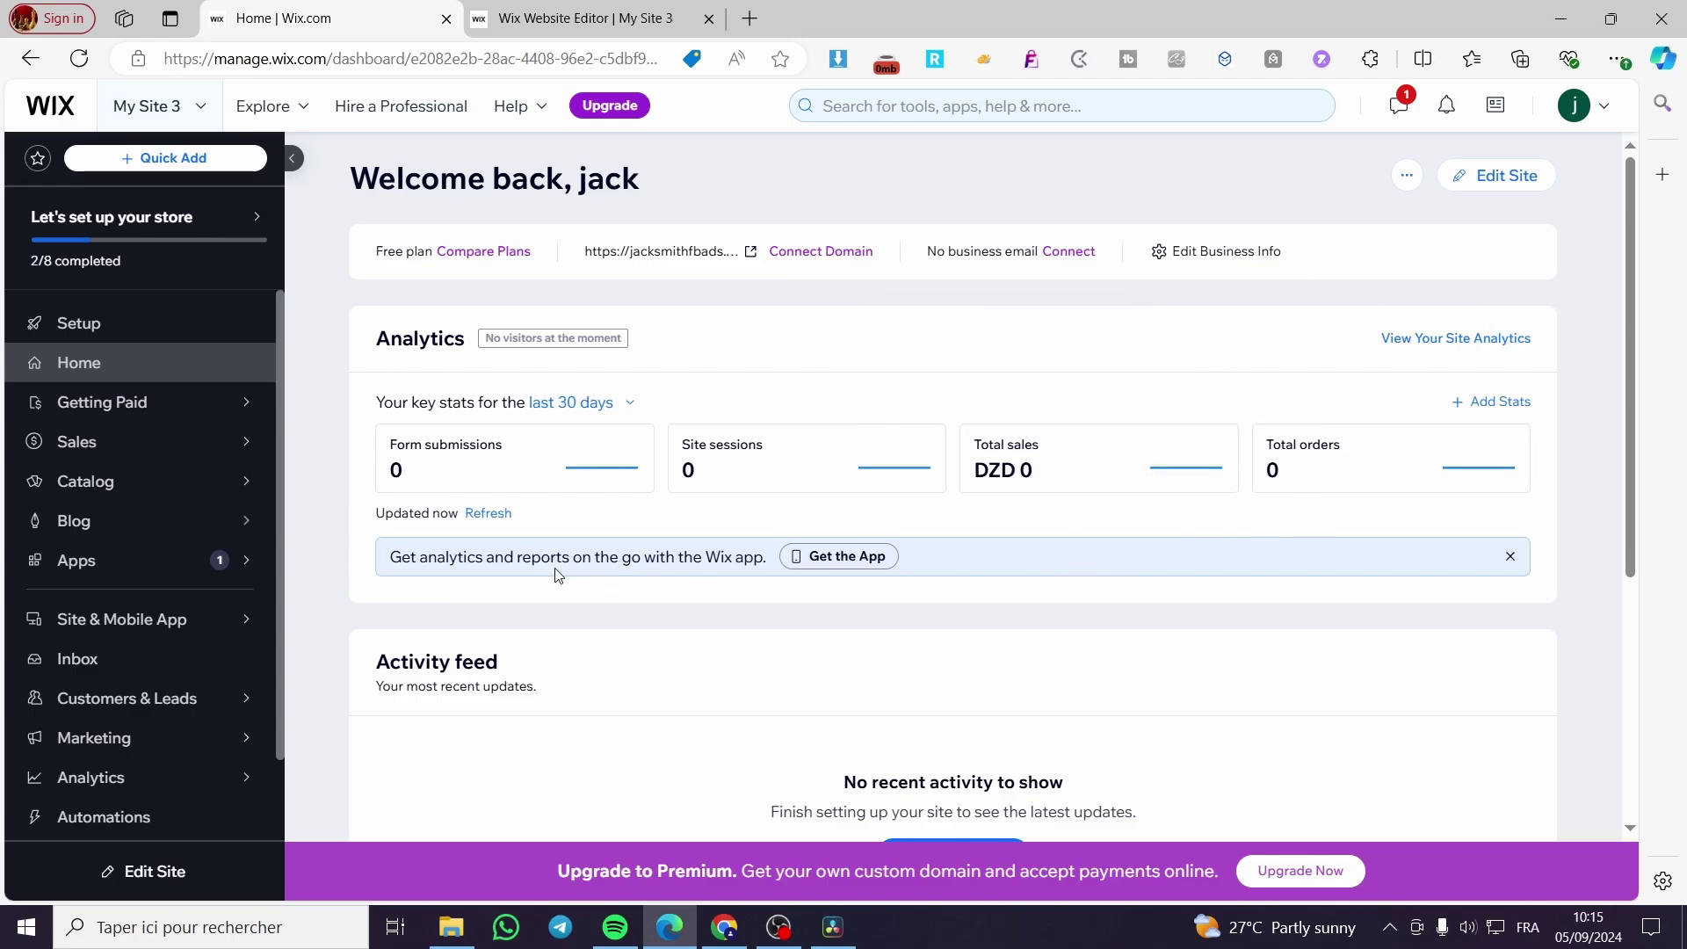
pyautogui.moveTo(553, 345)
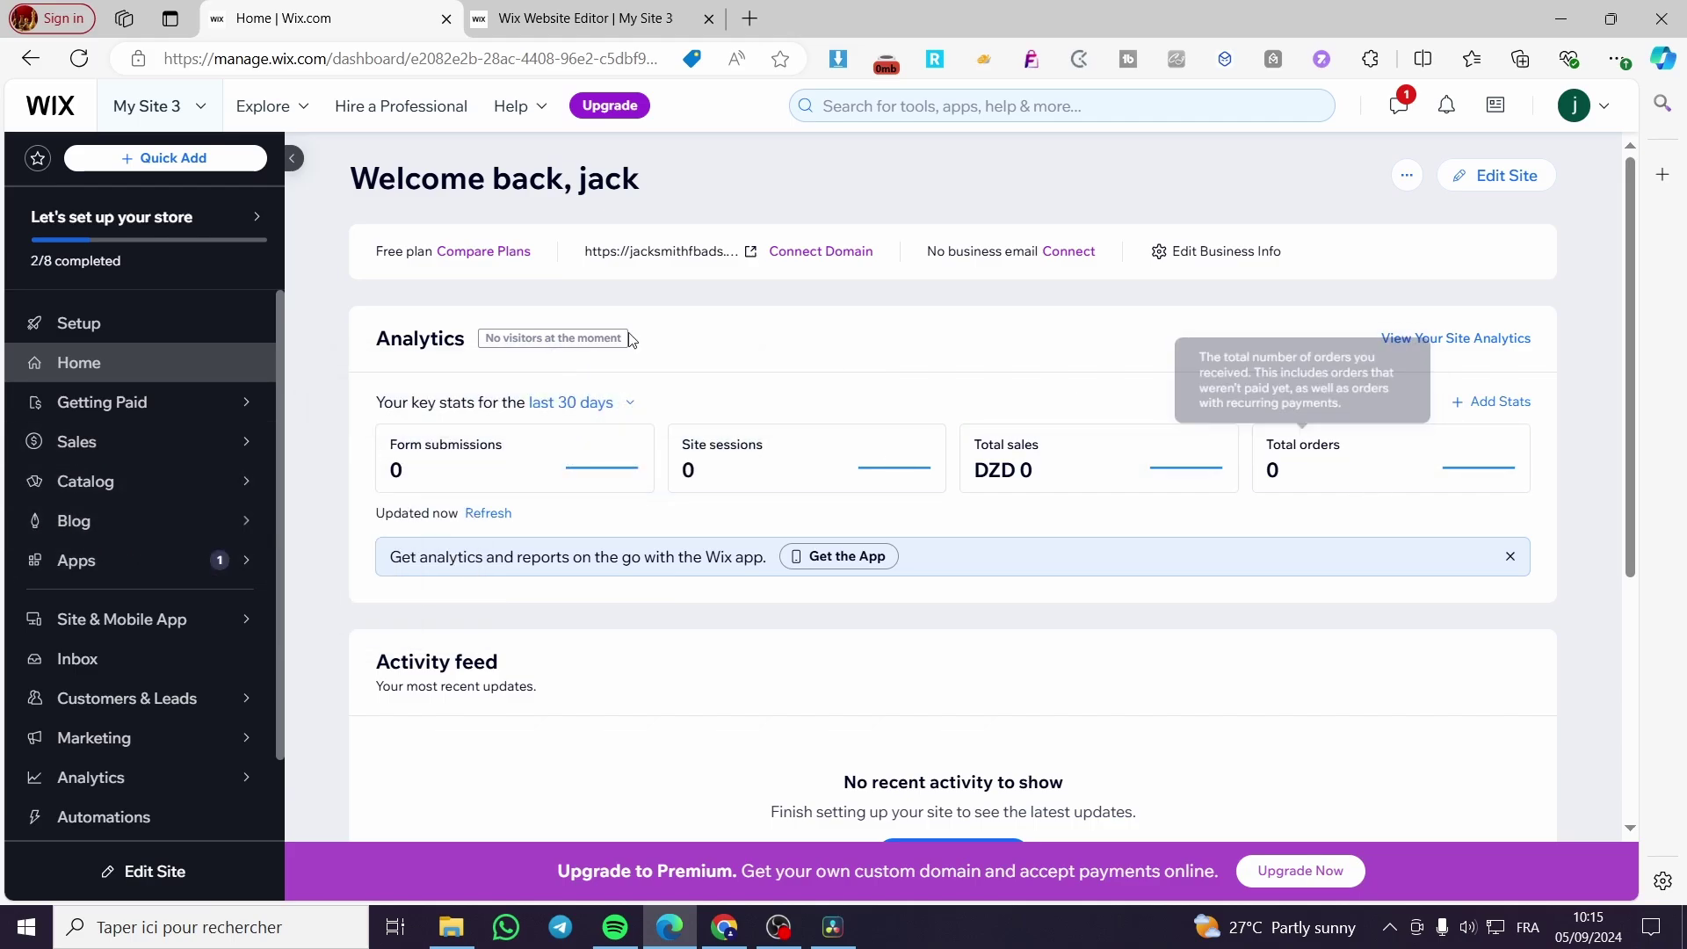
# - Go from the dashboard's Setup page to the site's editor and close the Site Pages and Menu panel
pyautogui.click(123, 328)
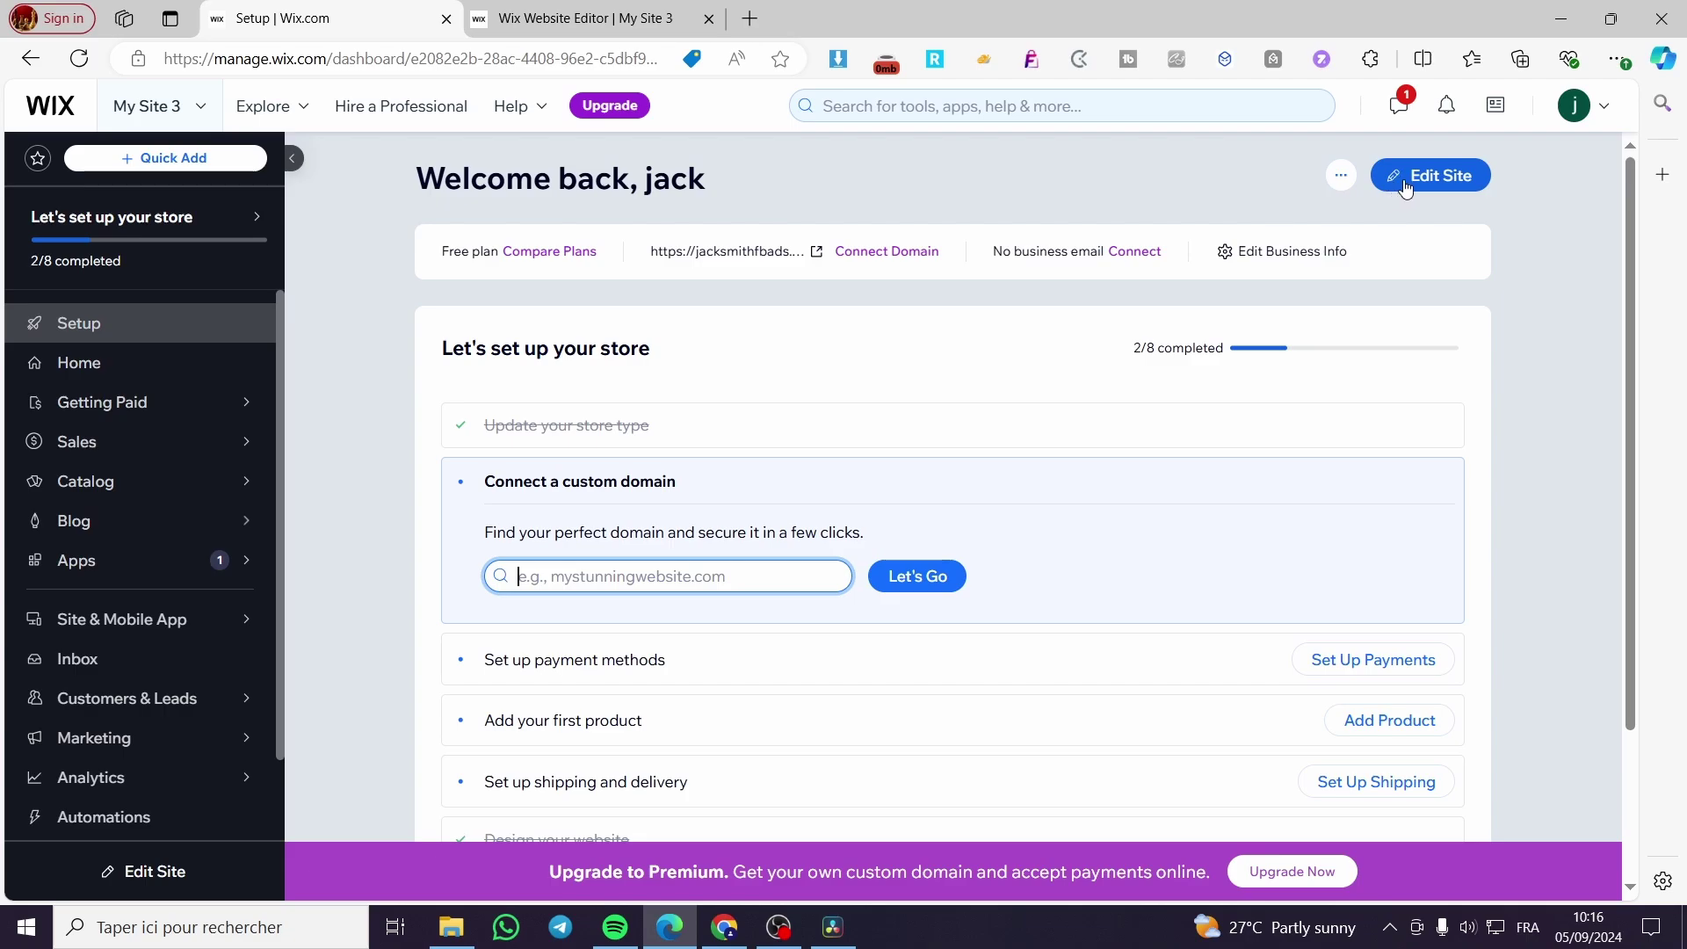
pyautogui.click(1450, 184)
pyautogui.click(576, 25)
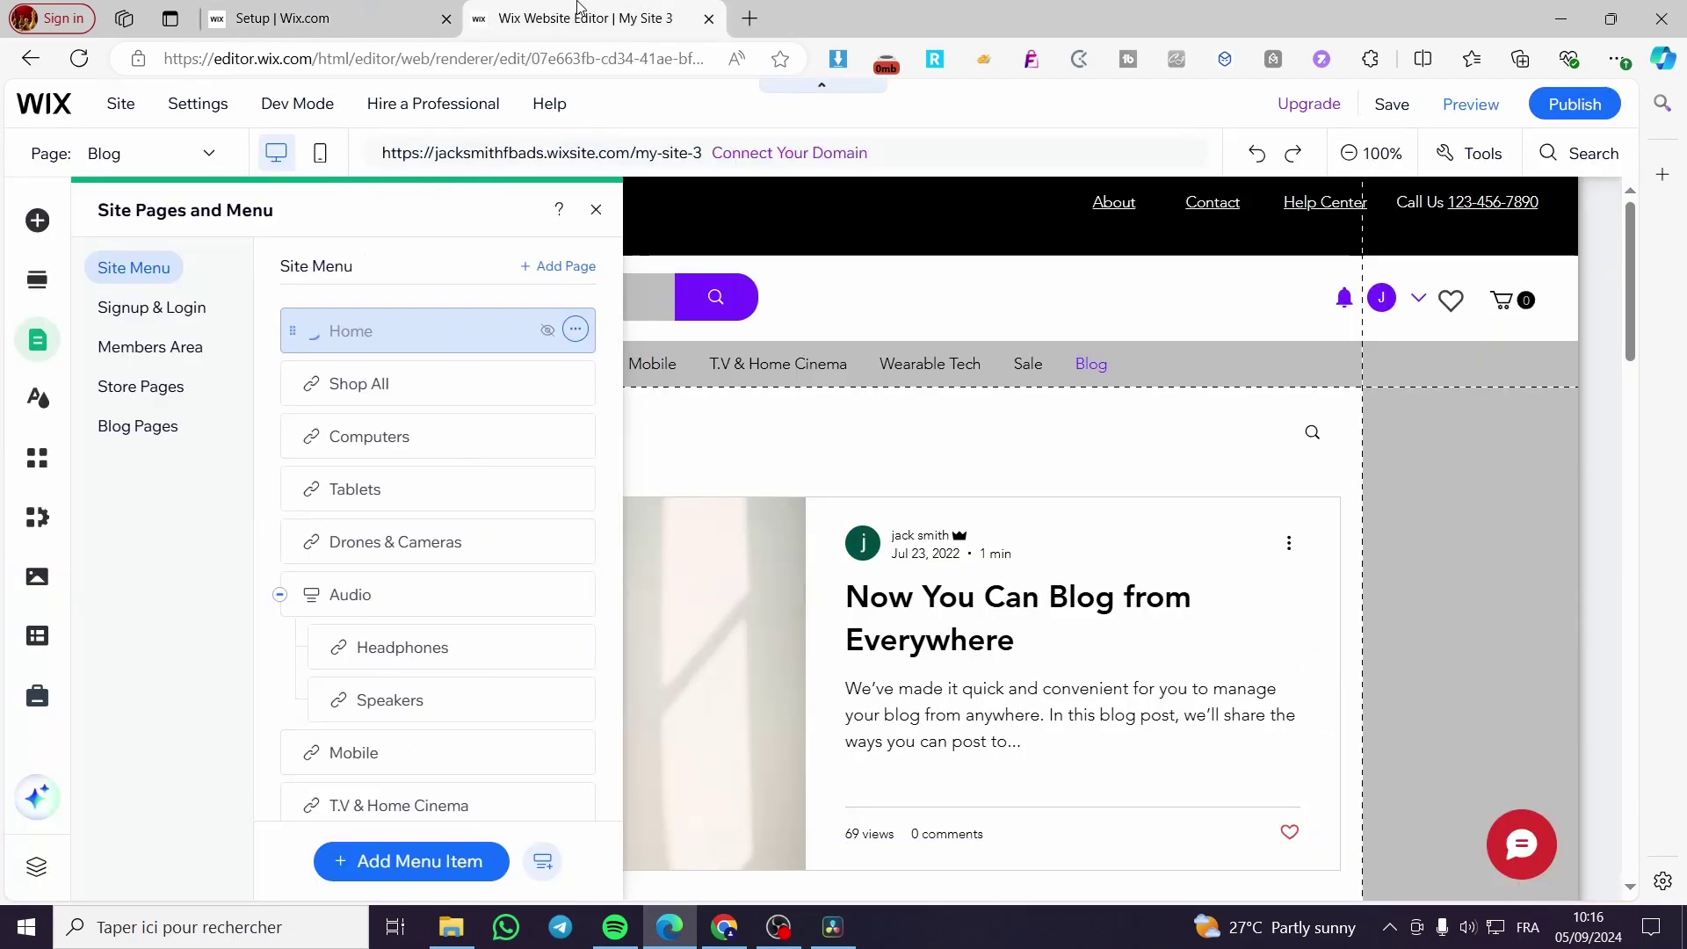
pyautogui.click(595, 213)
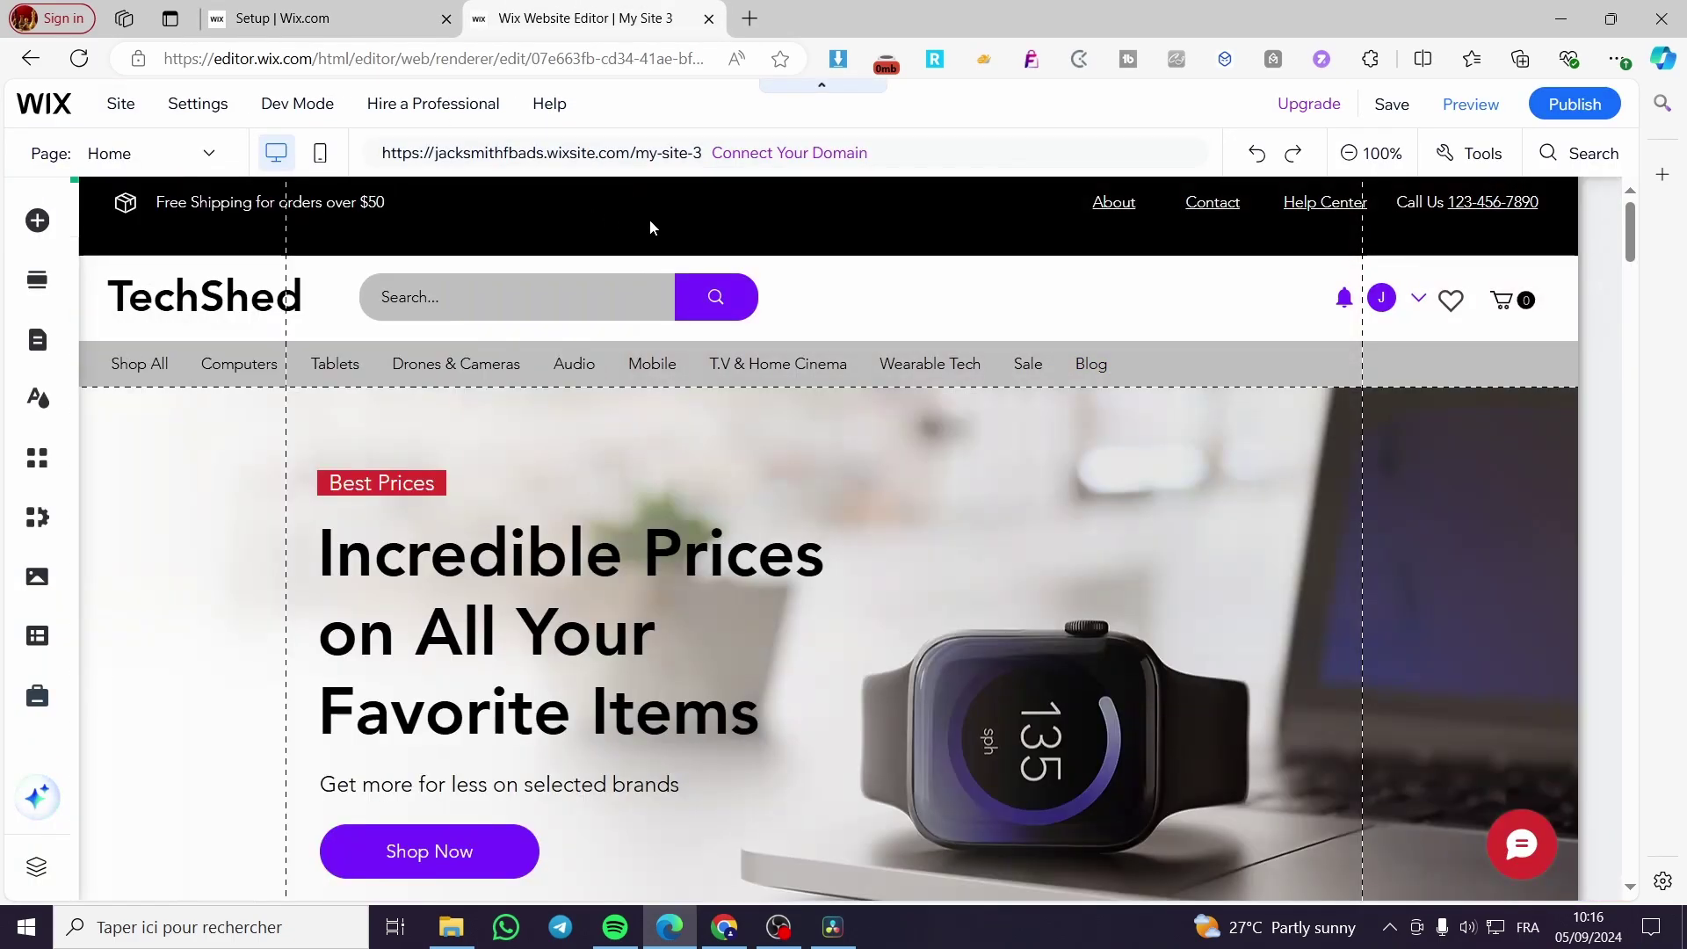
# - Examine the home page's header, hero banner and promotional sections in the editor
pyautogui.scroll(-7, 1549, 397)
pyautogui.scroll(-3, 1554, 397)
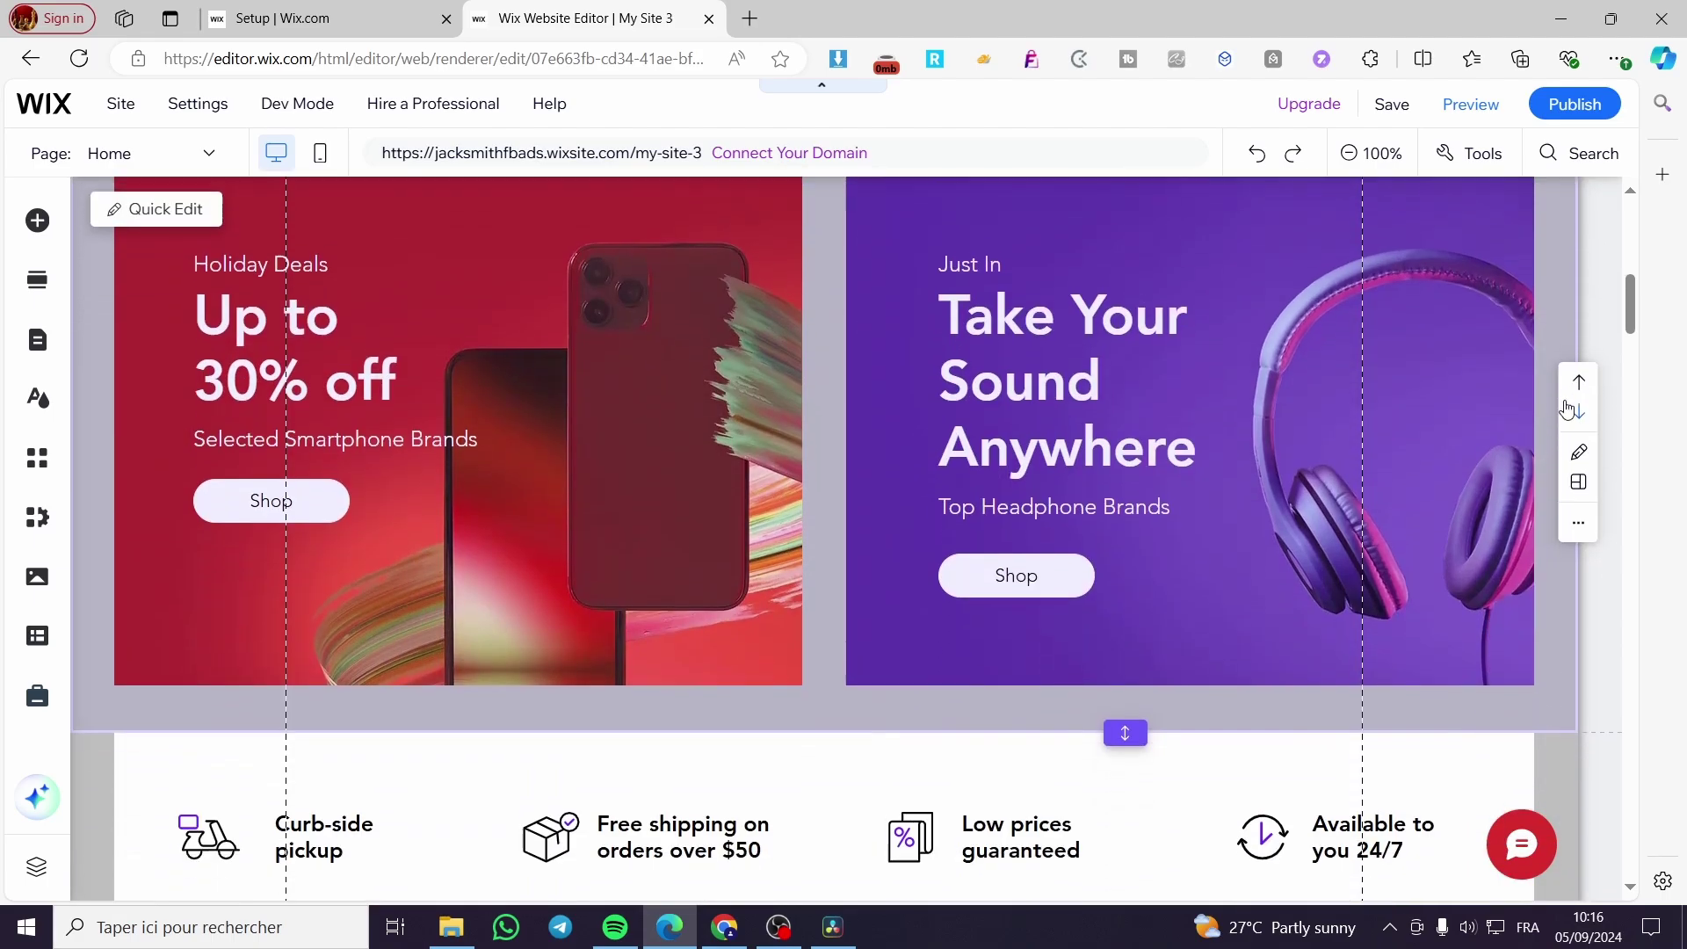
pyautogui.scroll(10, 1564, 403)
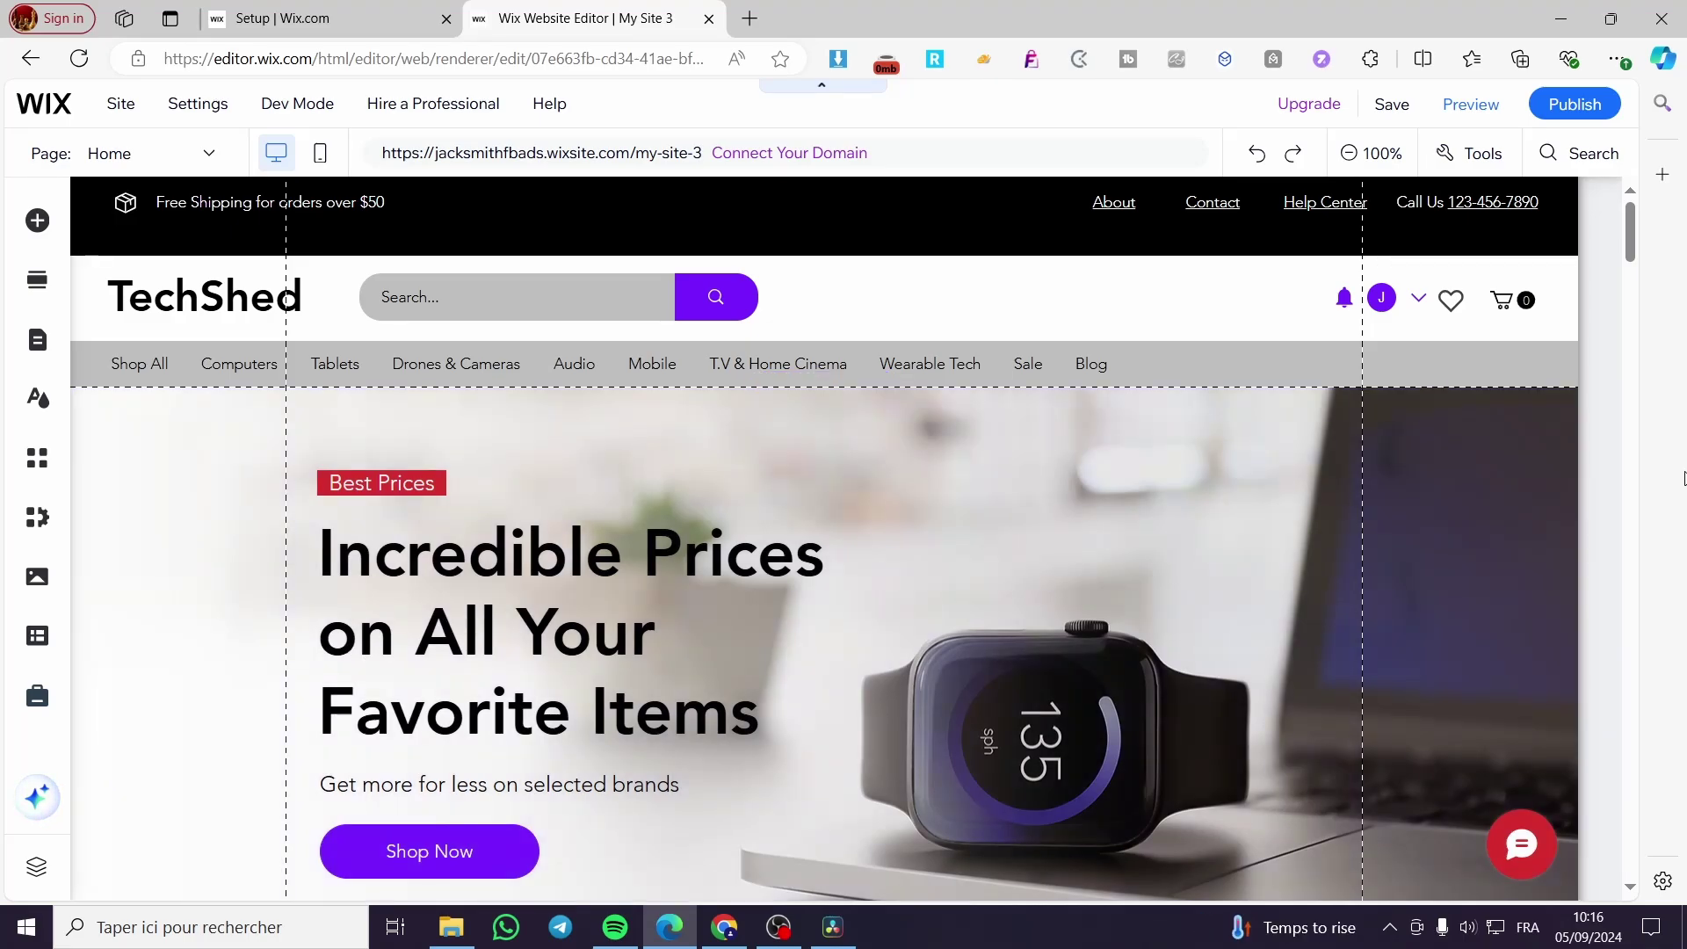
pyautogui.scroll(-4, 1033, 571)
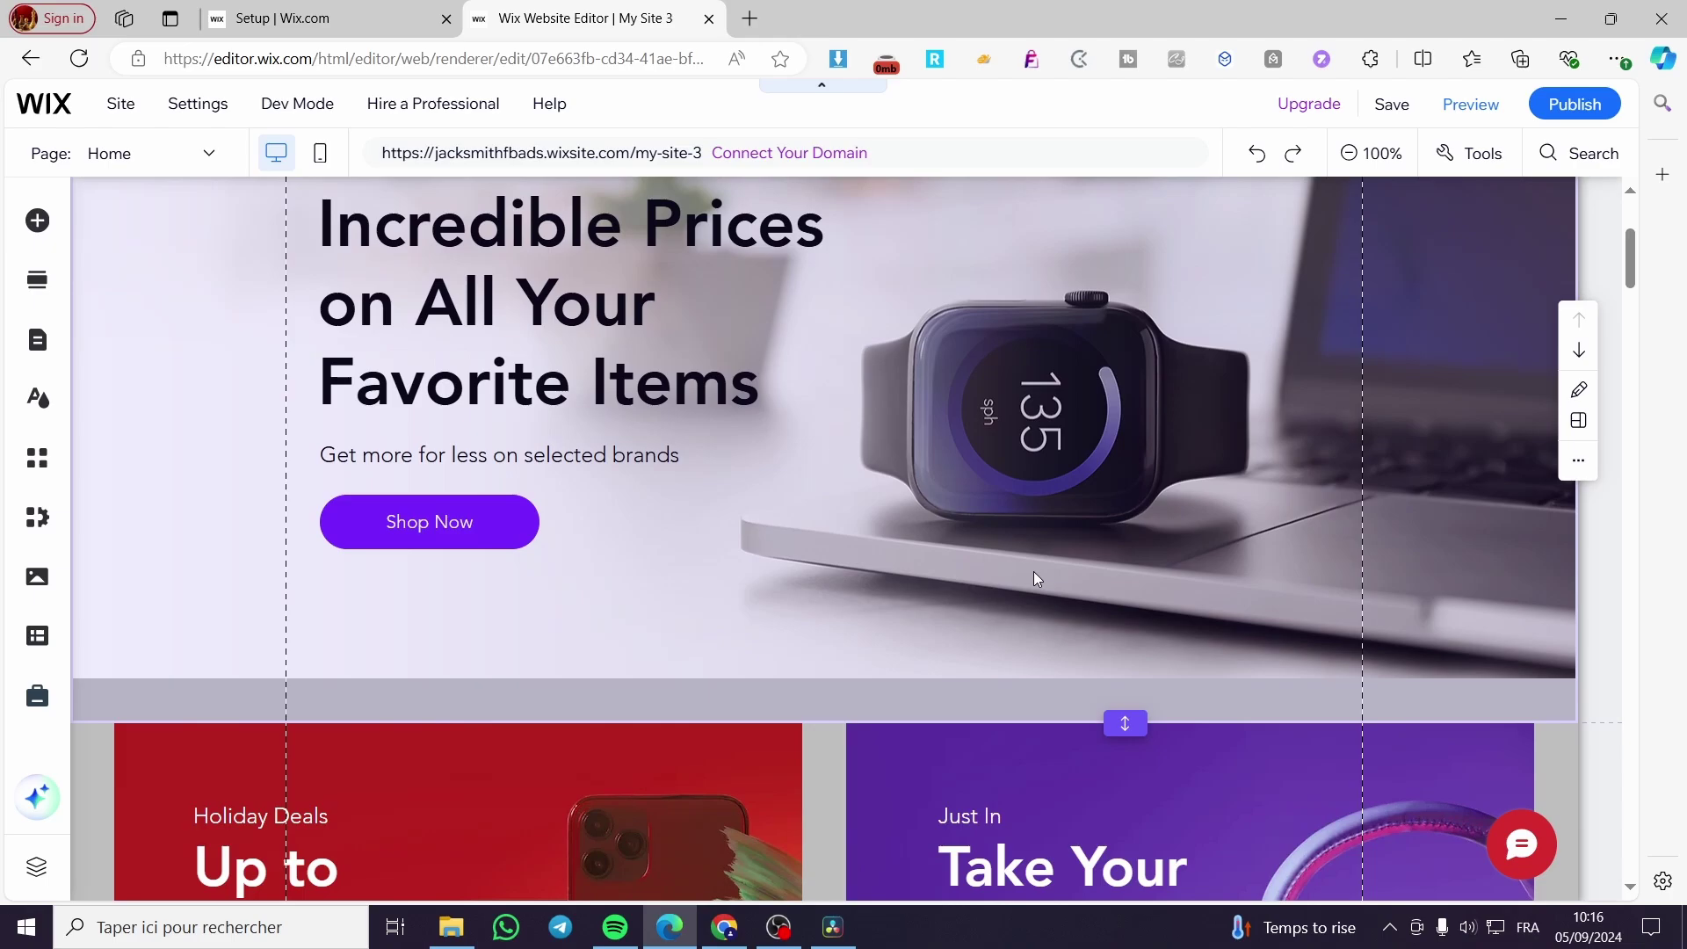
pyautogui.scroll(4, 985, 567)
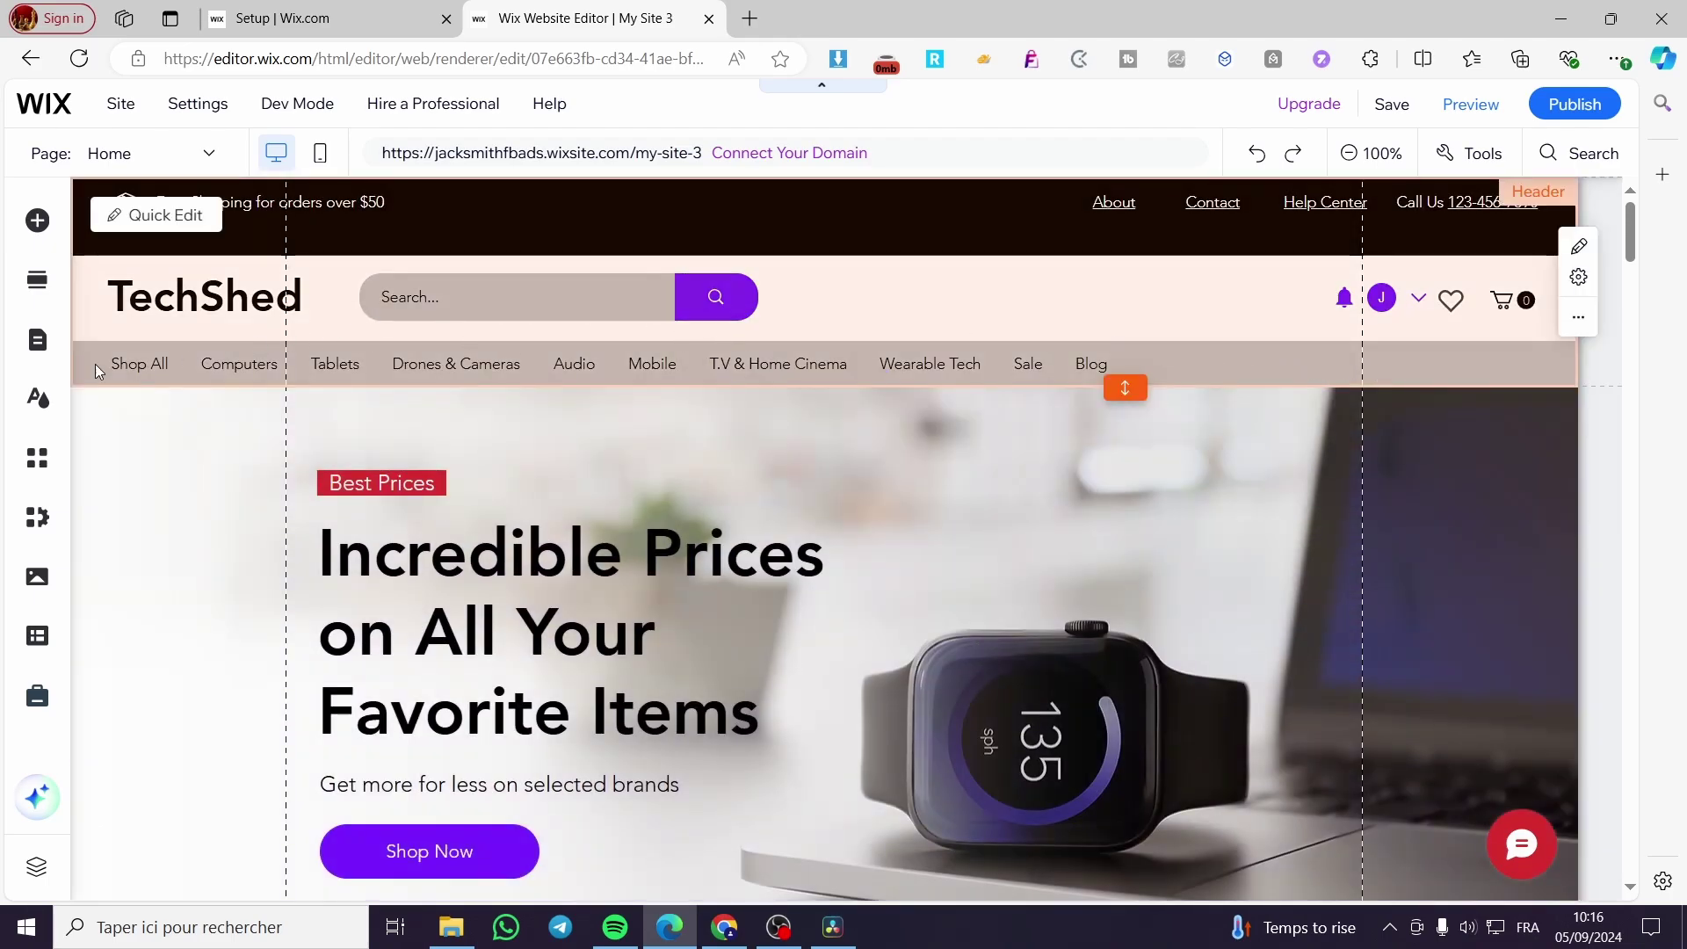
pyautogui.scroll(-5, 1271, 550)
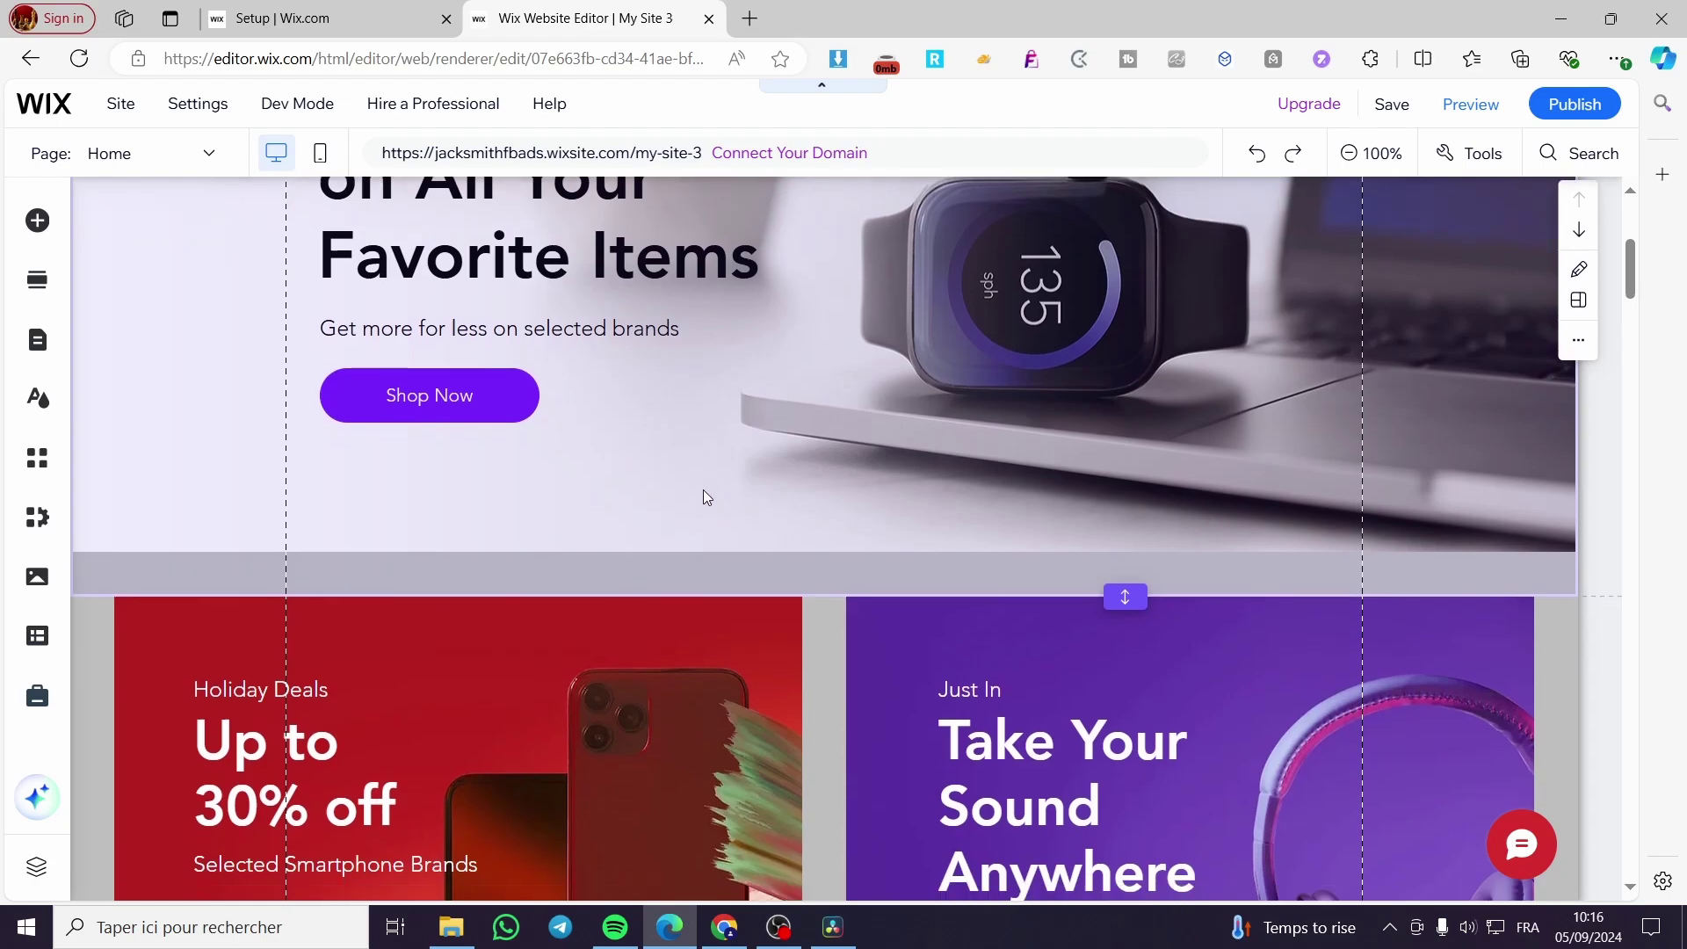
pyautogui.scroll(-4, 704, 493)
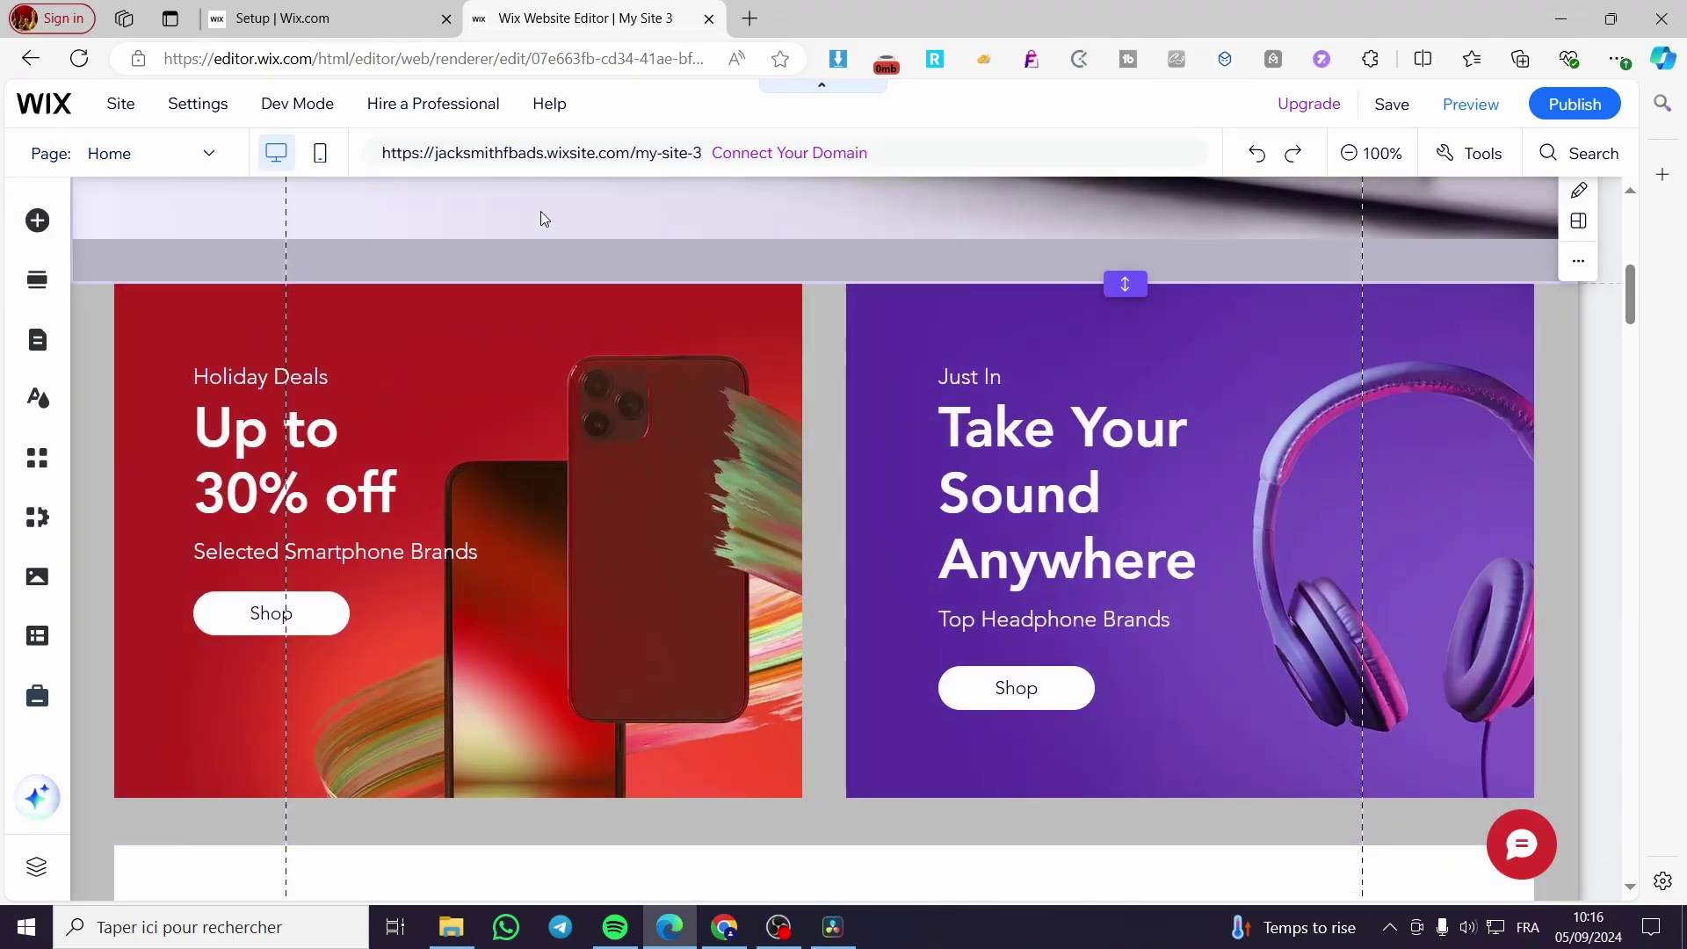
pyautogui.scroll(9, 545, 218)
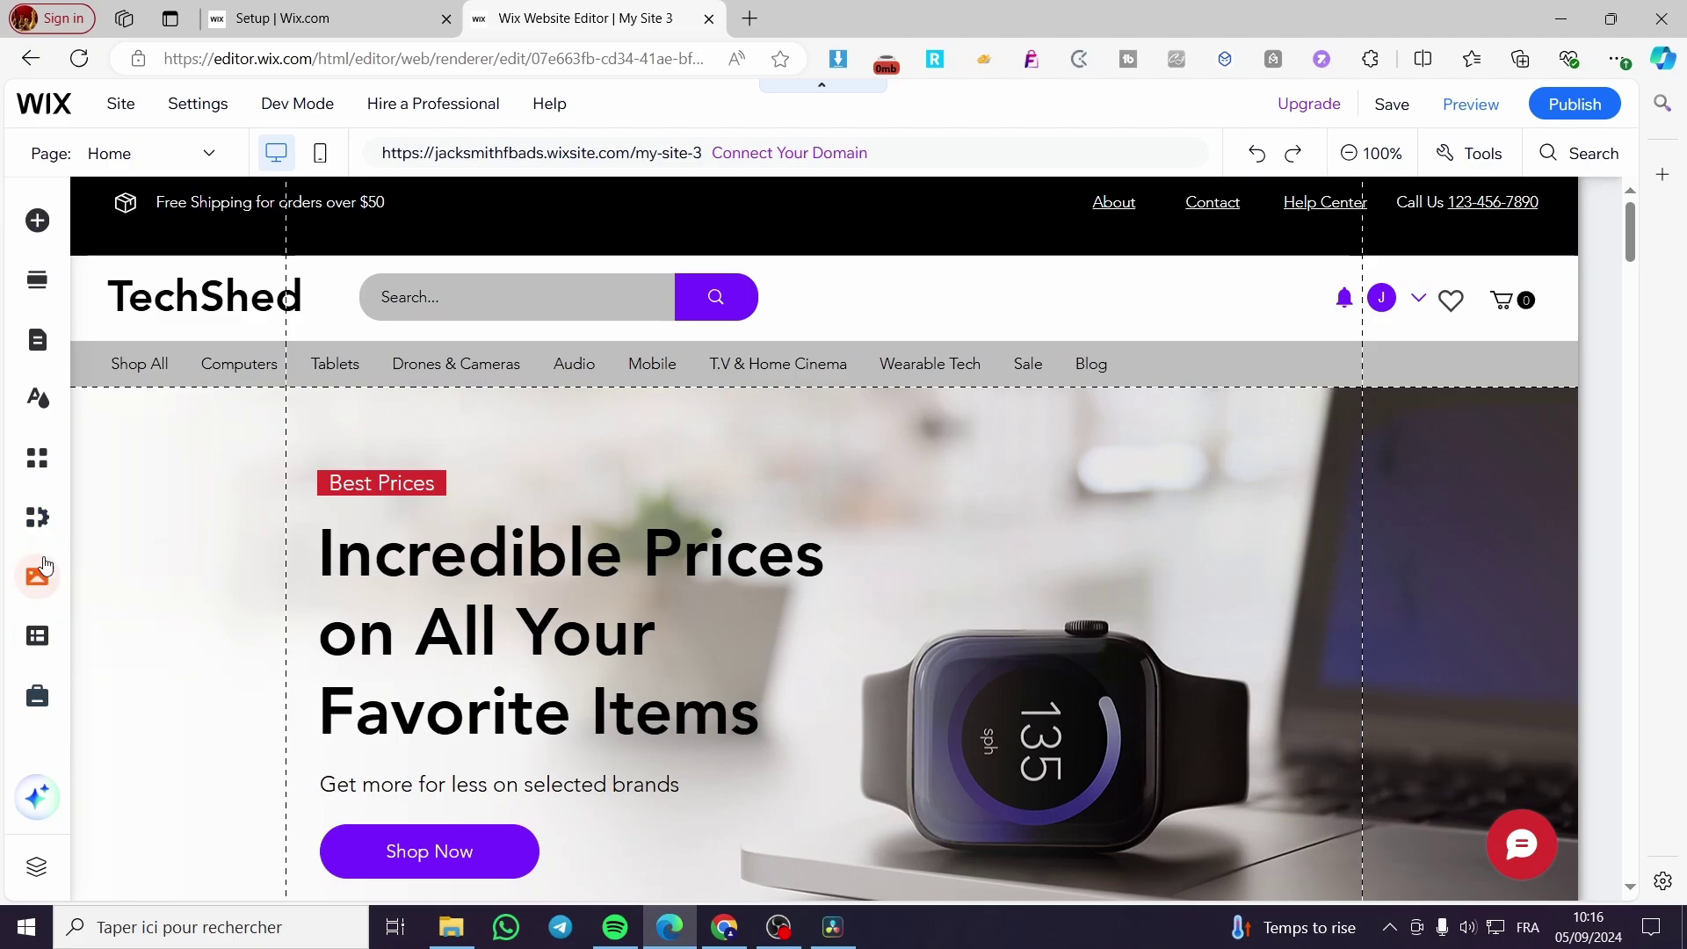
# - Search the Wix App Market for "Wix Blog" and open that app's page
pyautogui.click(73, 286)
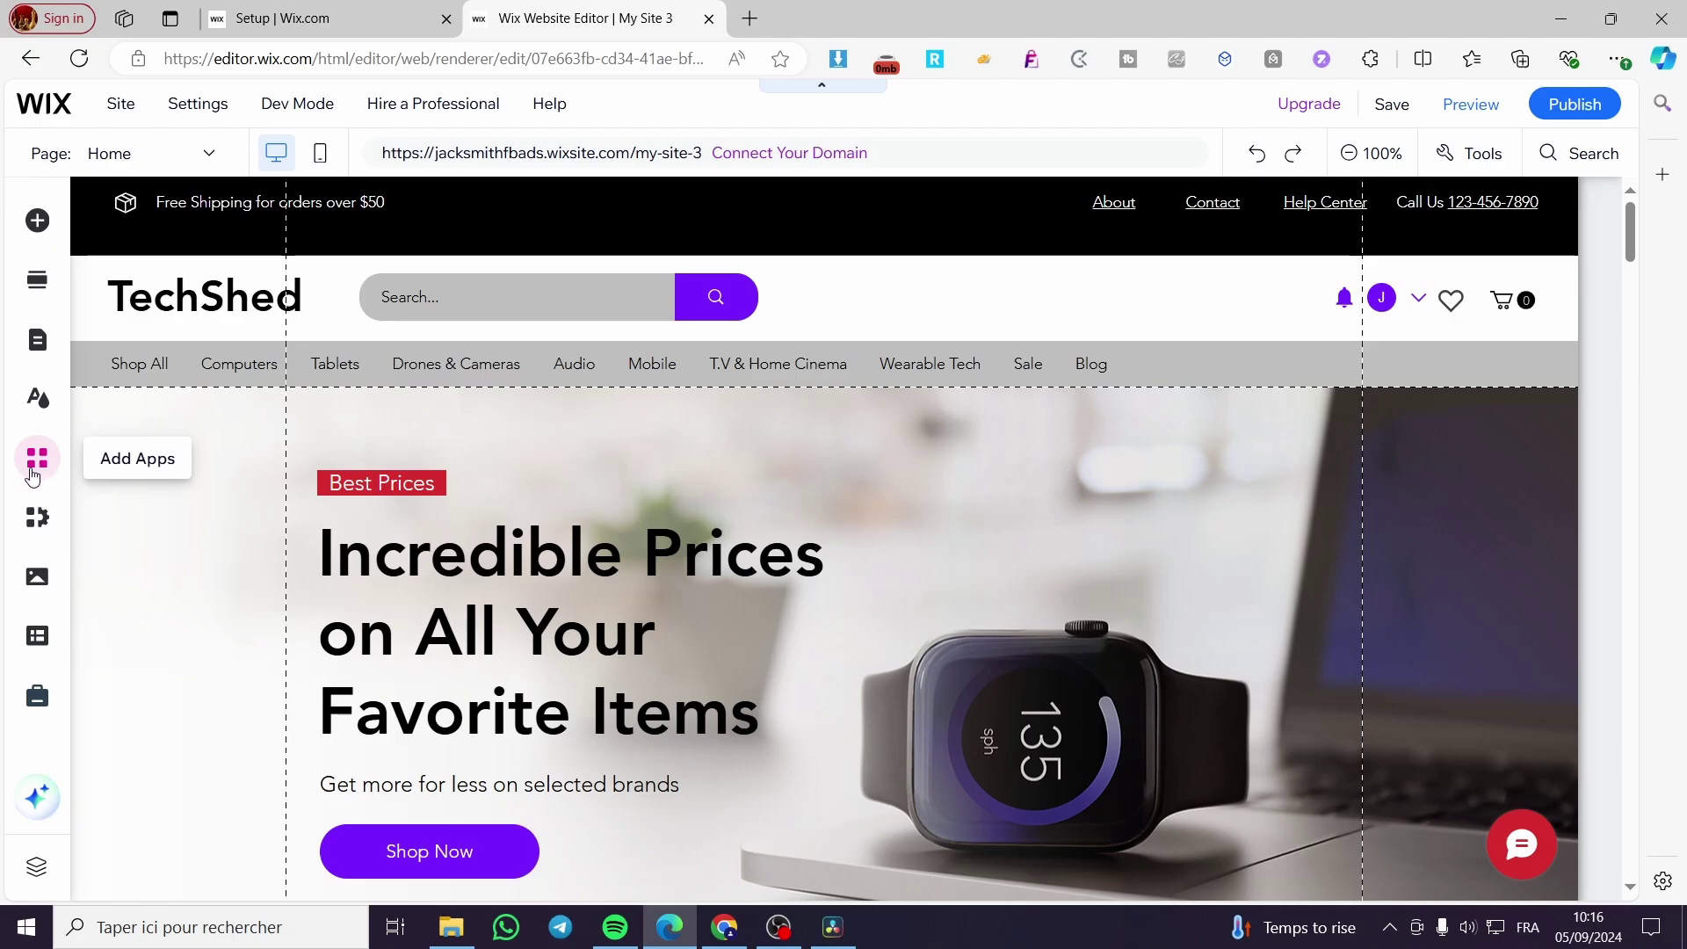
pyautogui.click(36, 468)
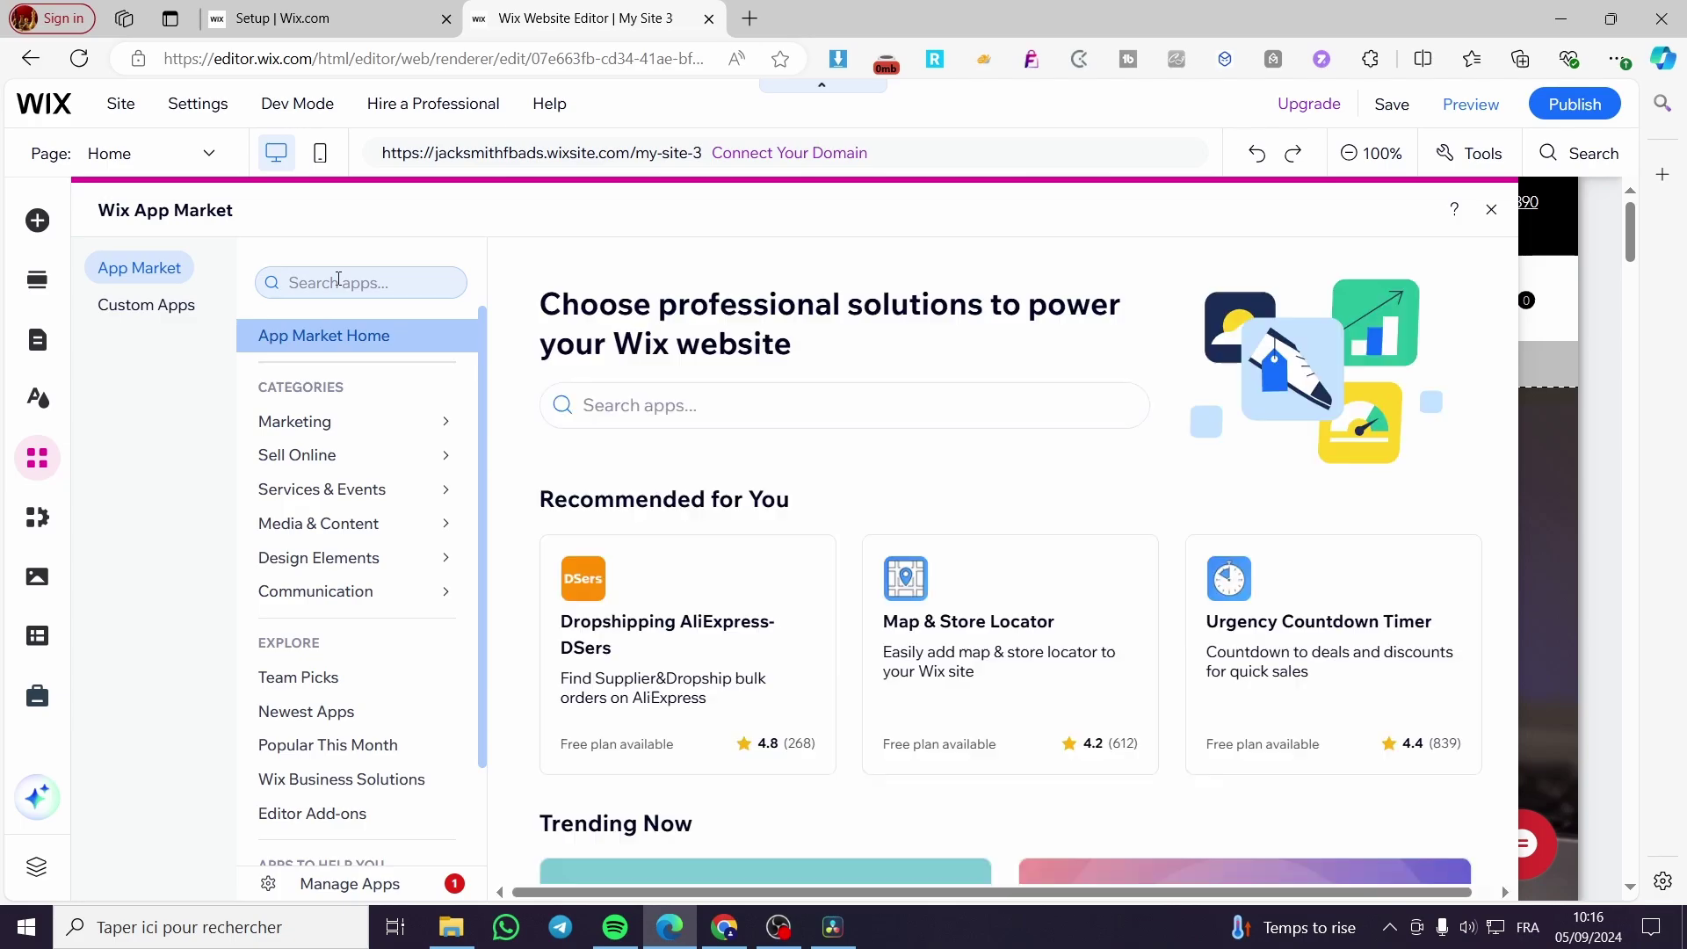
pyautogui.click(338, 280)
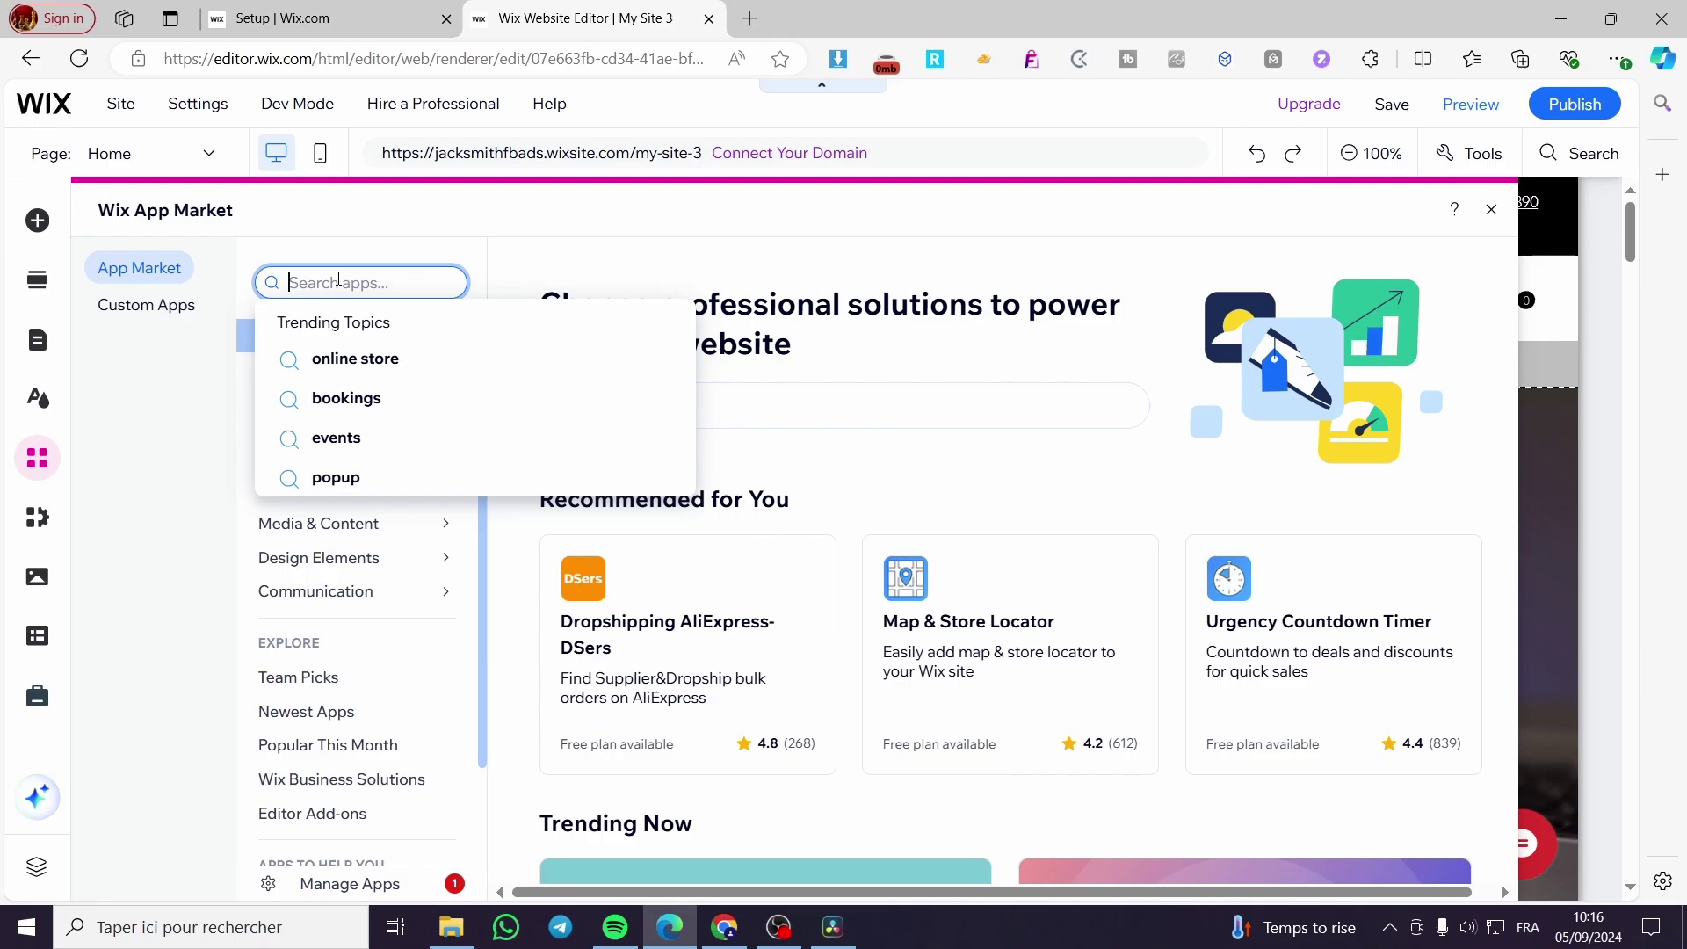
pyautogui.write('Wi')
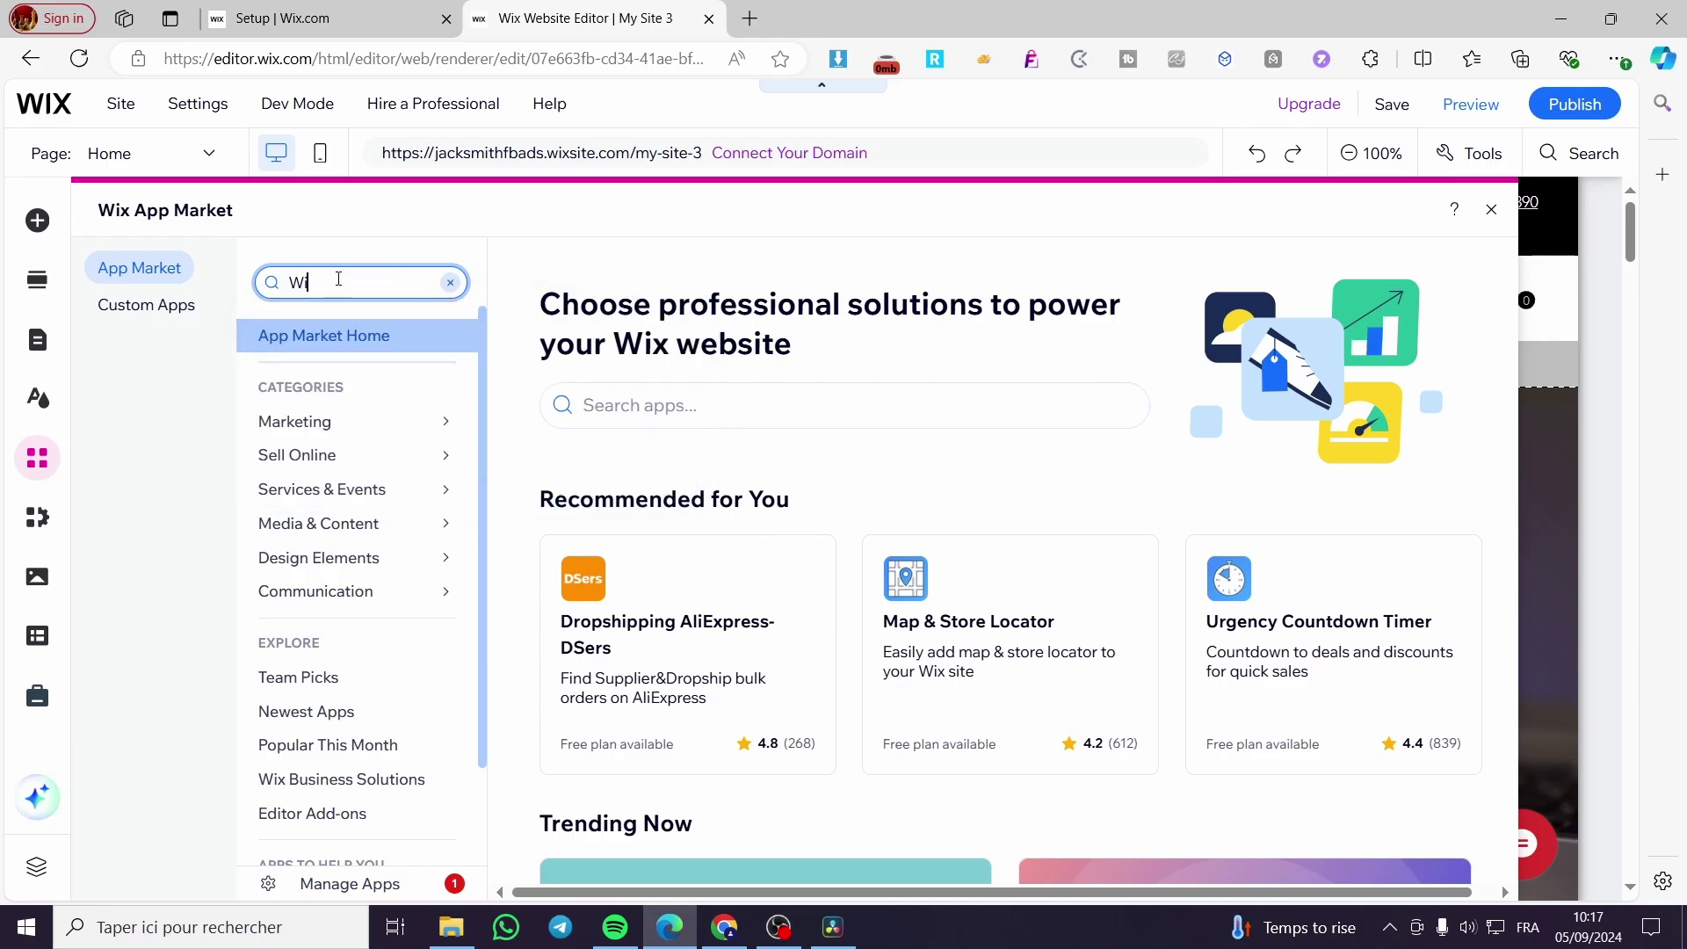
pyautogui.write('x Blogs')
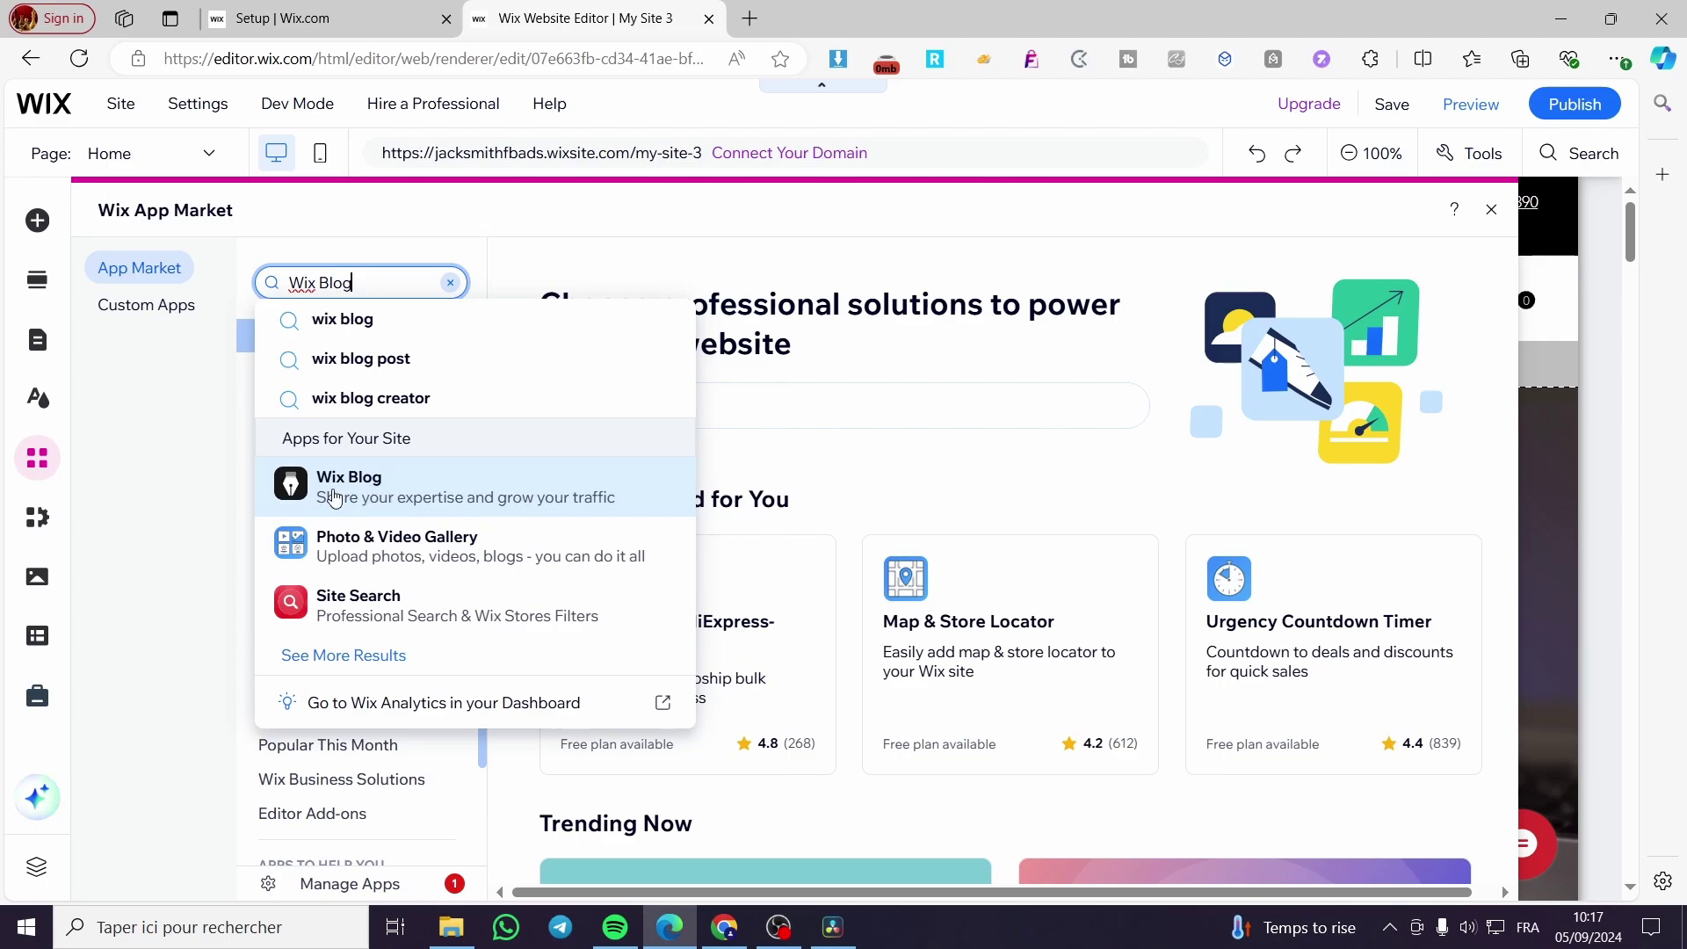
pyautogui.click(334, 497)
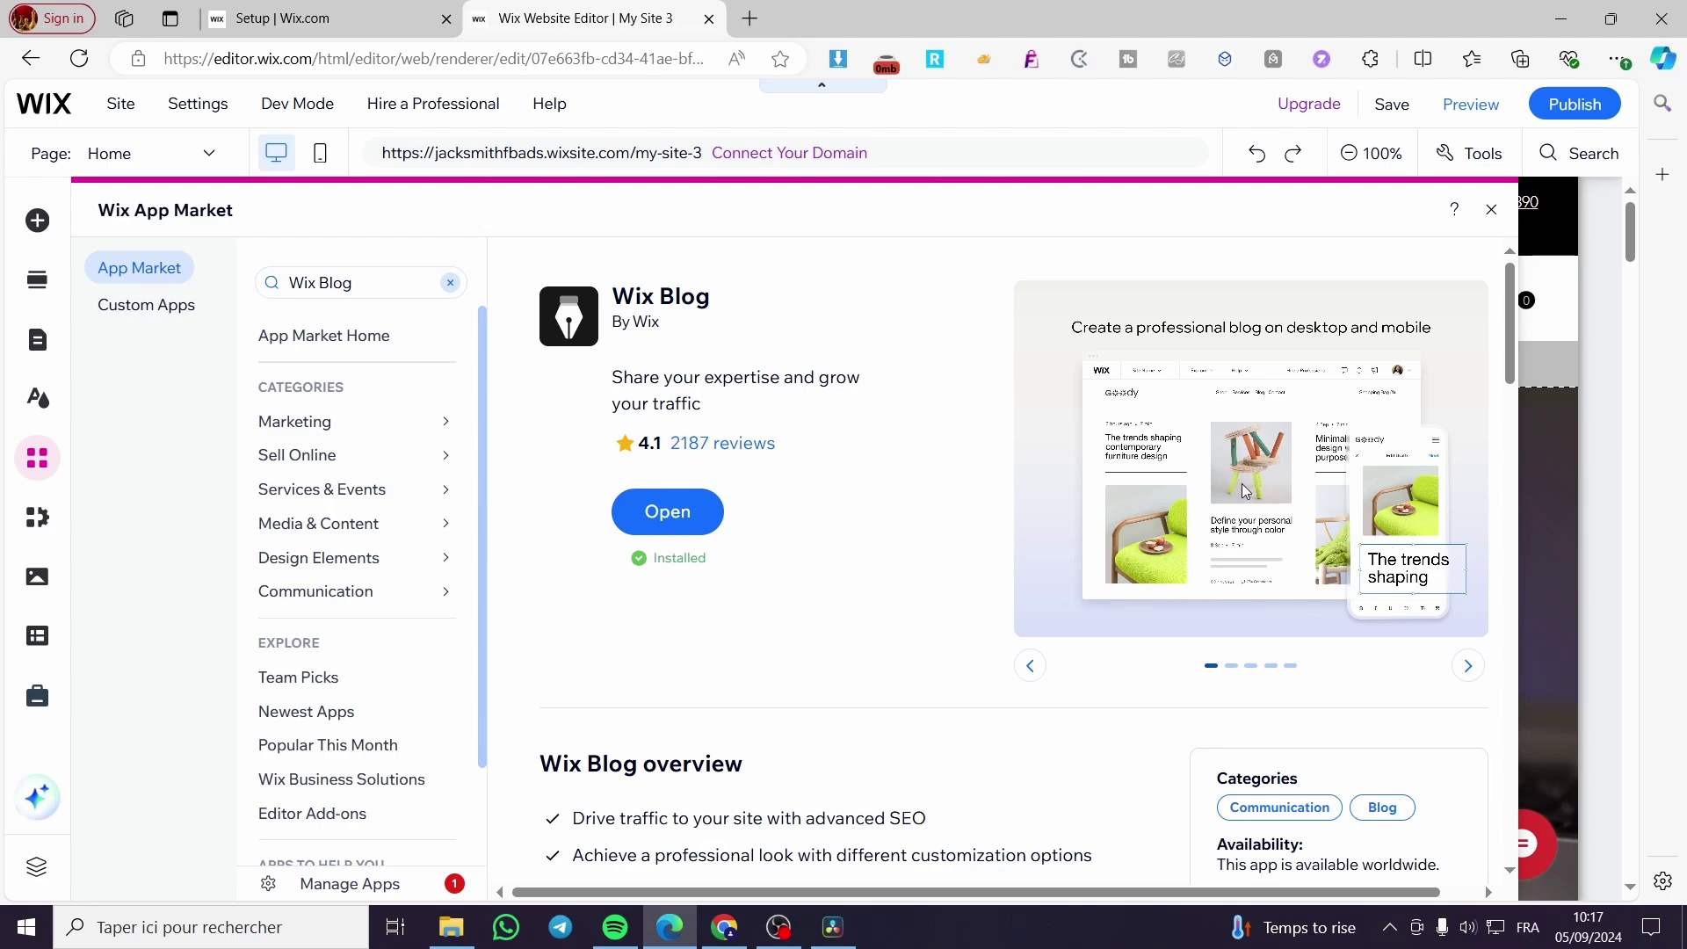
# - Browse the Wix Blog preview images and open the installed app on the site
pyautogui.click(1468, 667)
pyautogui.click(1037, 666)
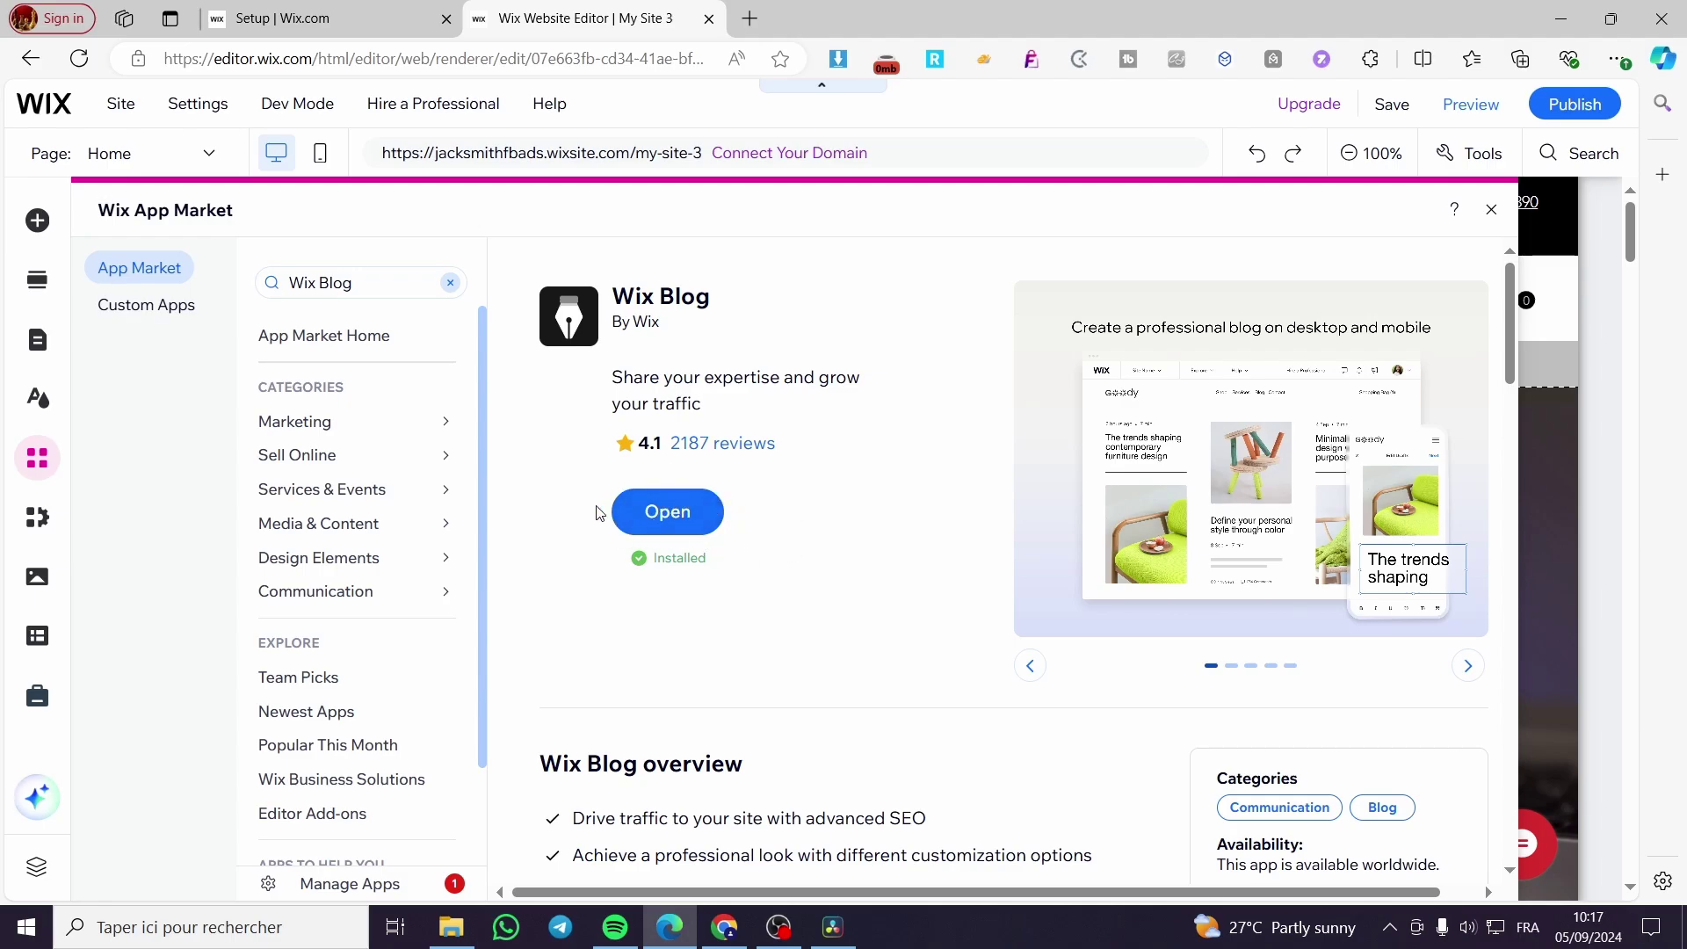
pyautogui.click(687, 515)
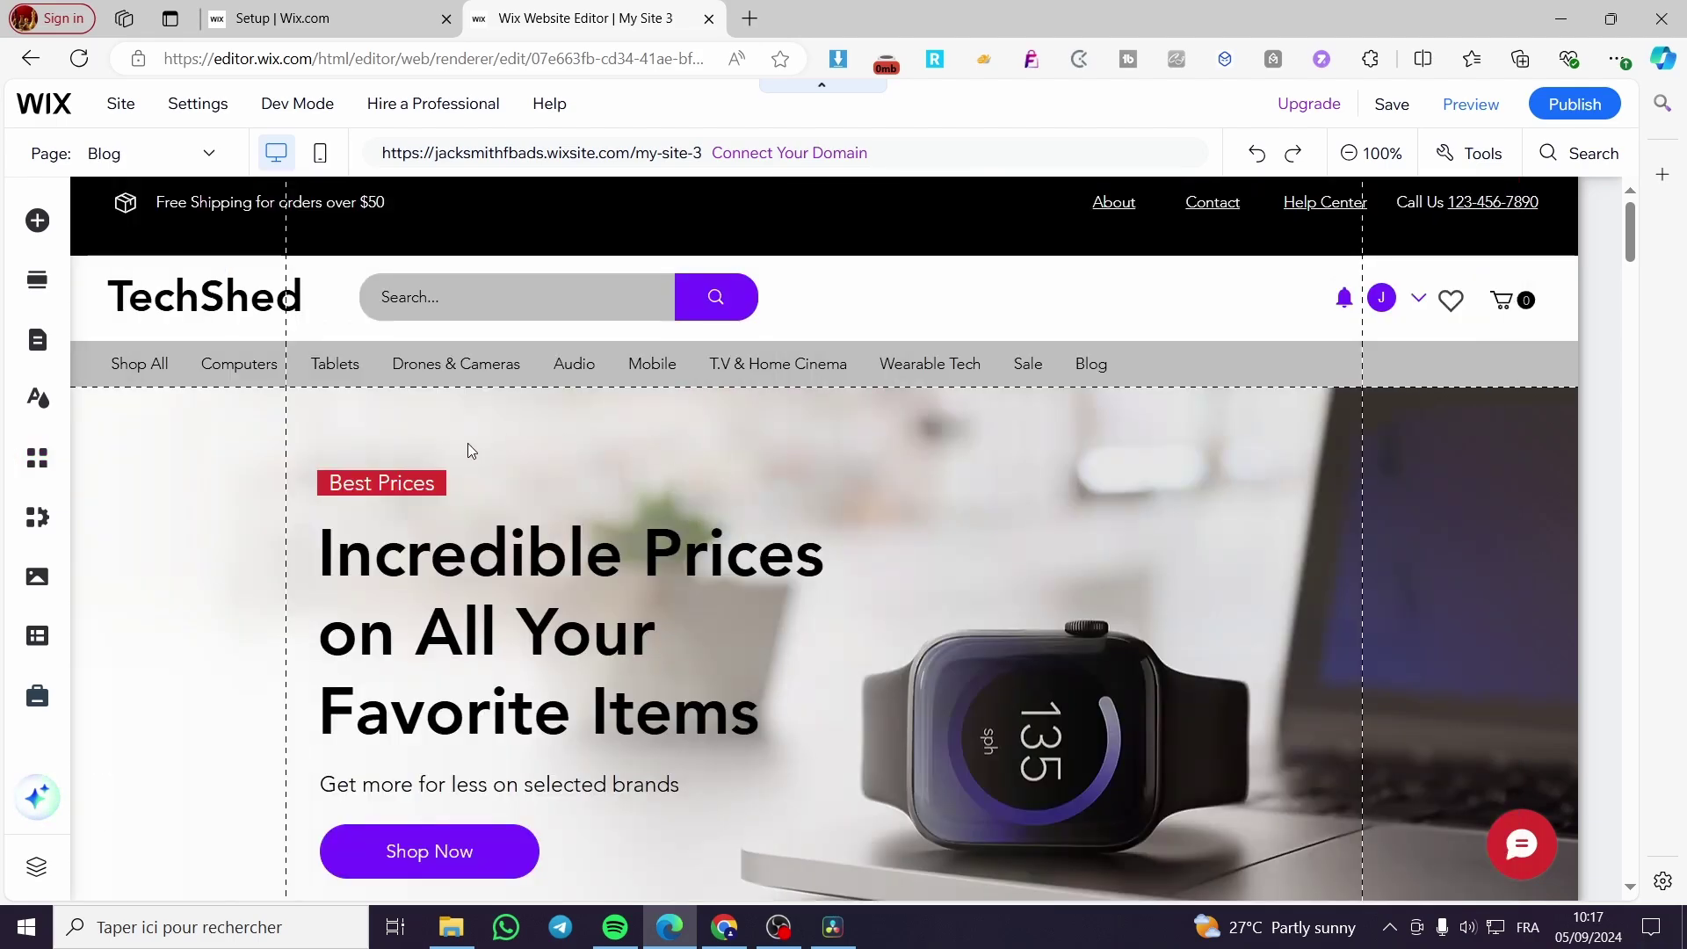
# - Open the blog feed's settings on the Blog page, review its Display options, and close the settings
pyautogui.scroll(-2, 734, 490)
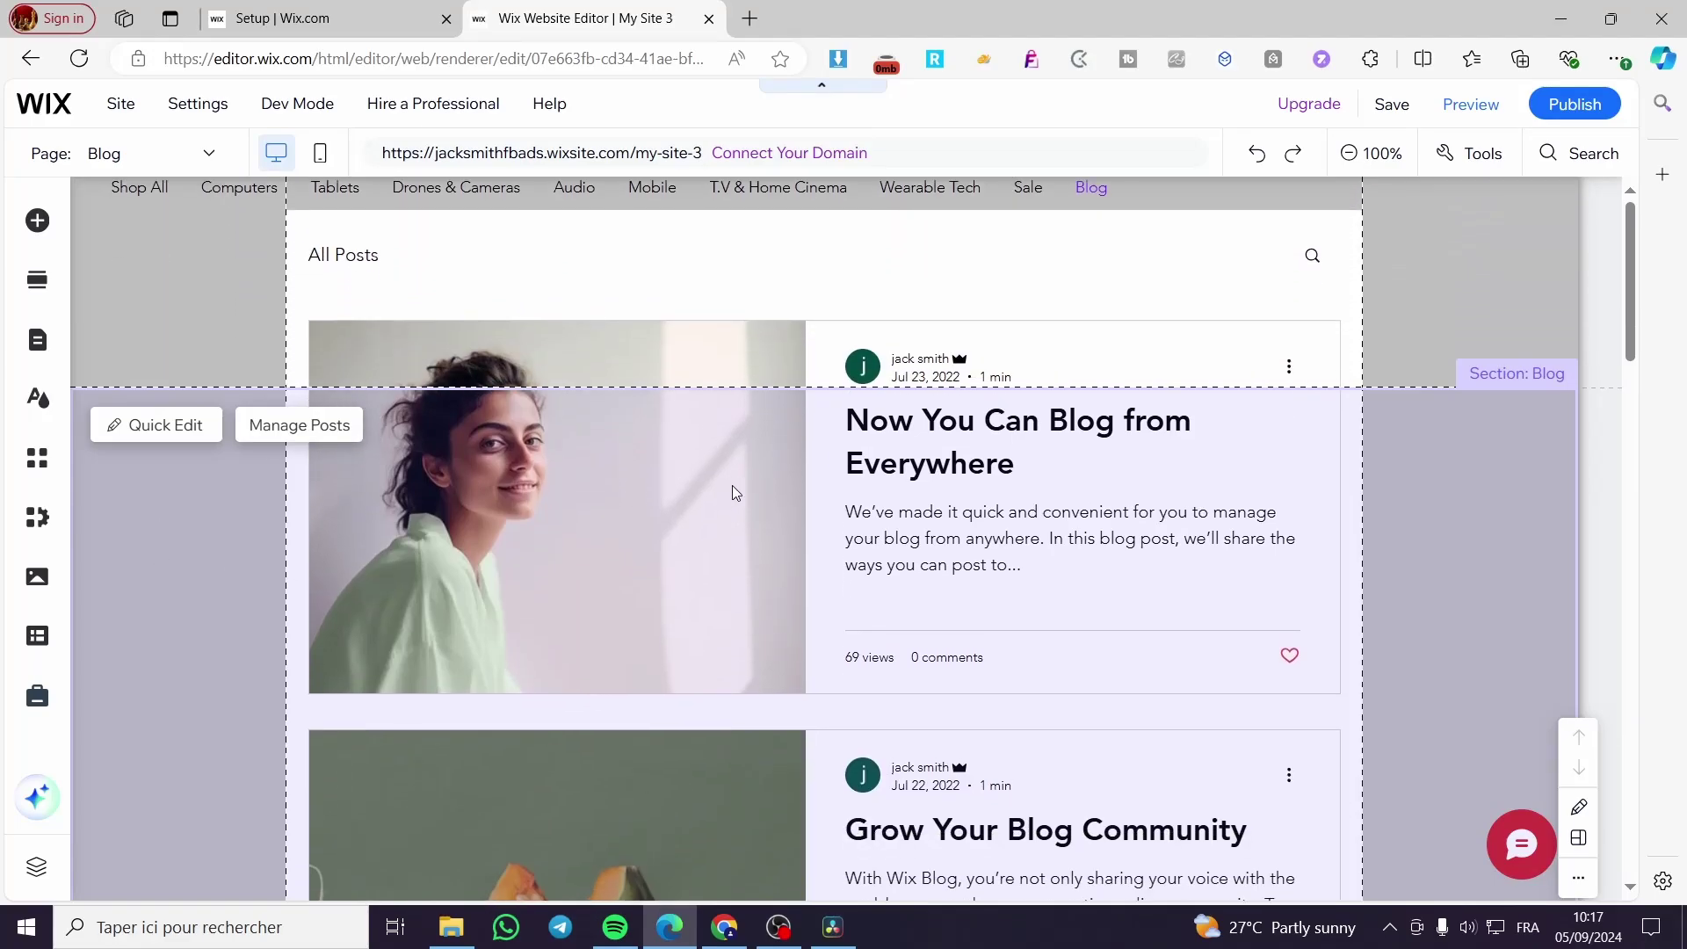
pyautogui.doubleClick(734, 490)
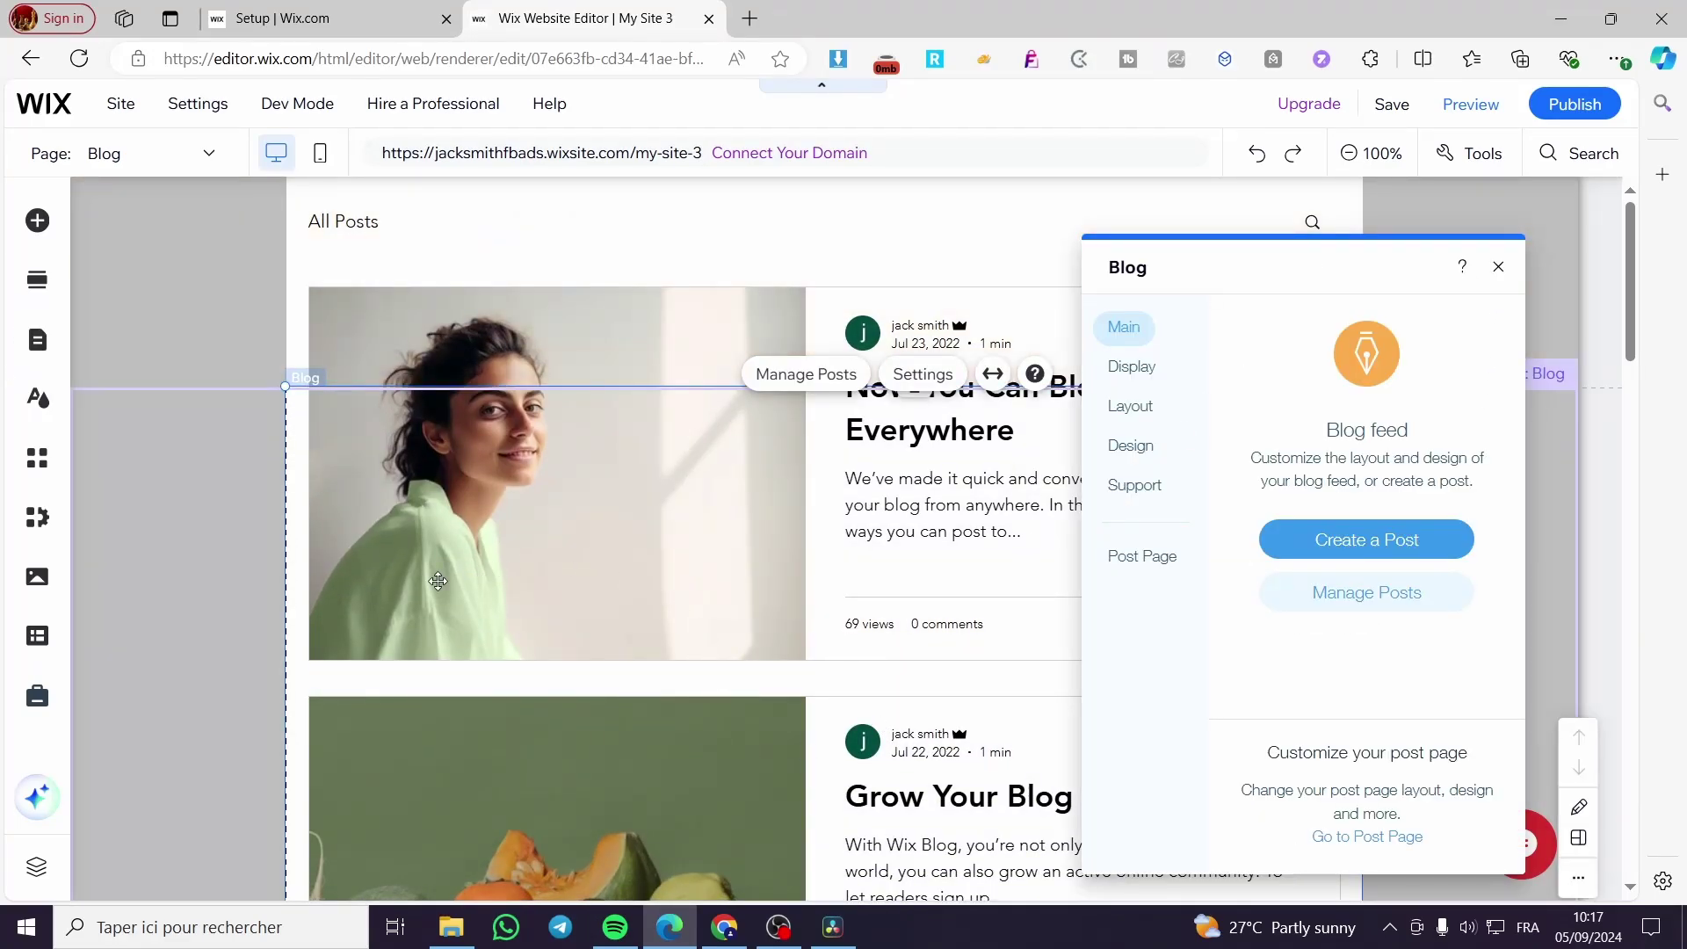
pyautogui.scroll(-2, 1619, 337)
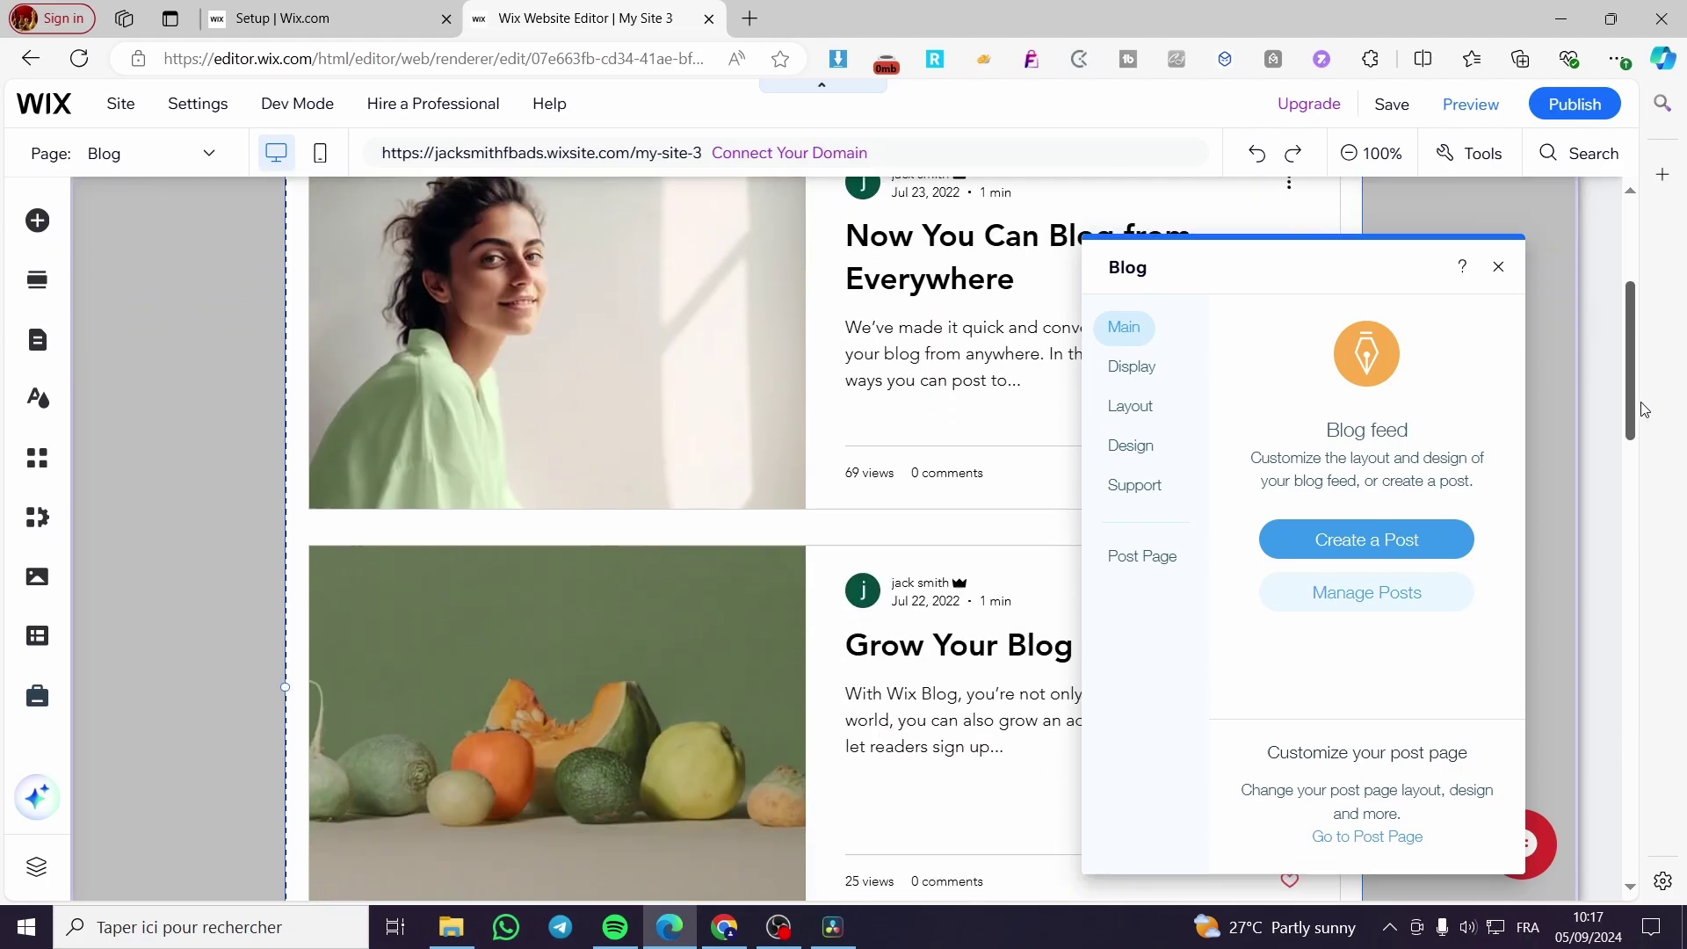
pyautogui.scroll(4, 1538, 249)
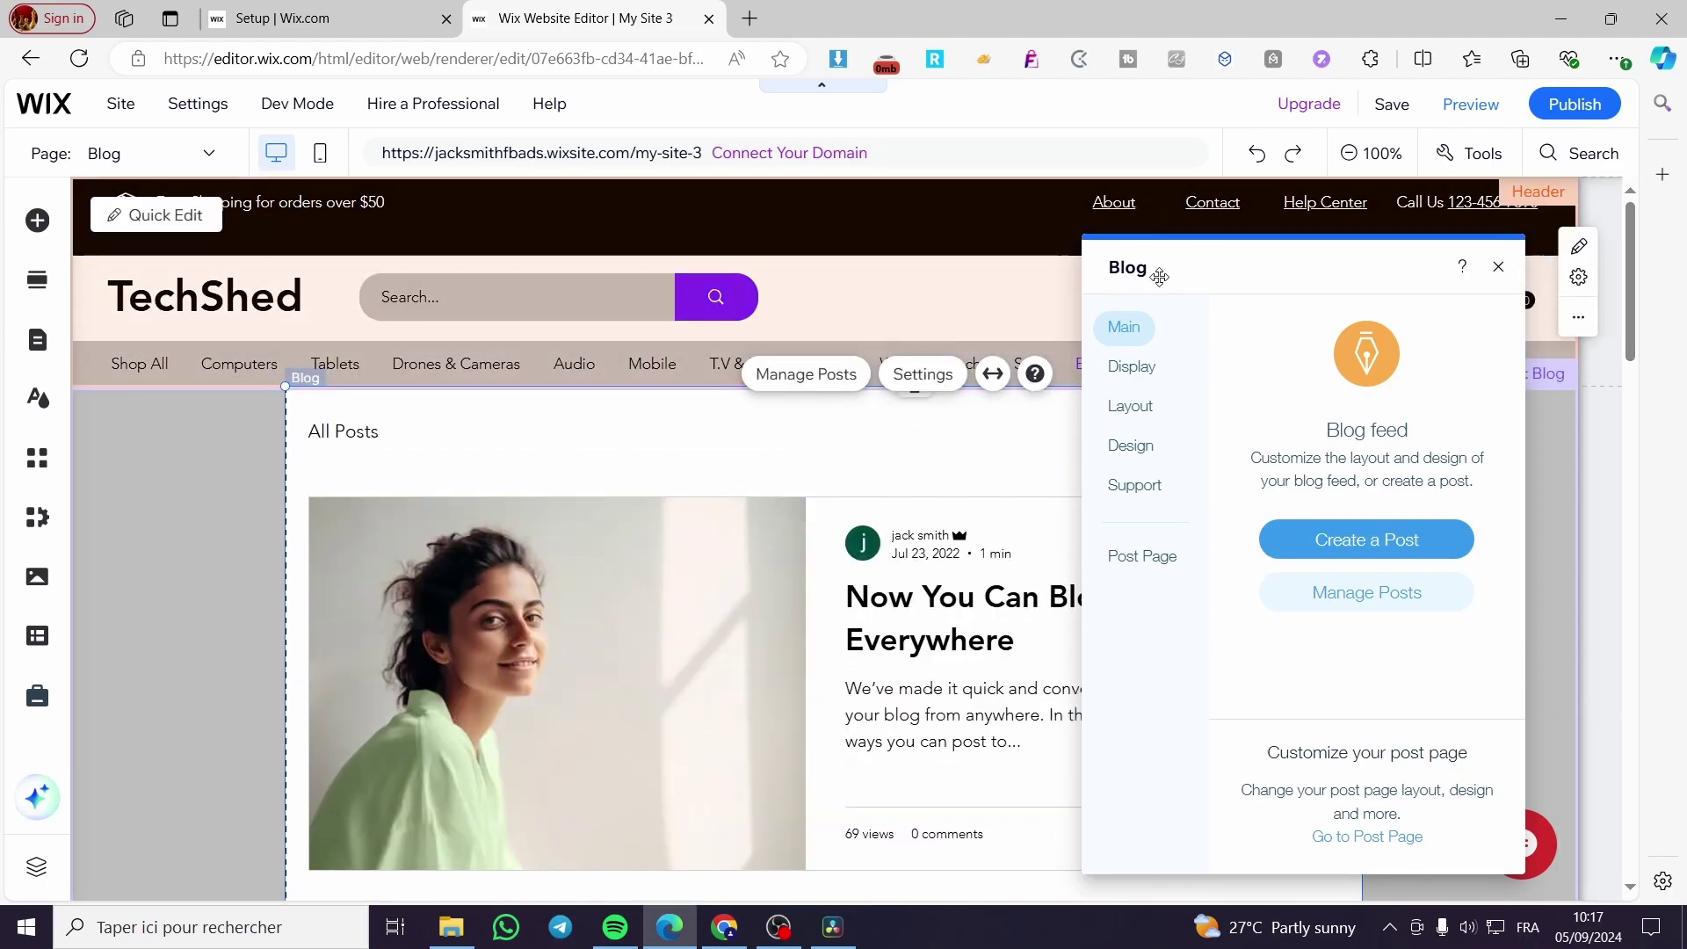
pyautogui.moveTo(1160, 277)
pyautogui.mouseDown()
pyautogui.moveTo(1122, 267)
pyautogui.moveTo(1205, 275)
pyautogui.moveTo(1164, 263)
pyautogui.mouseUp()
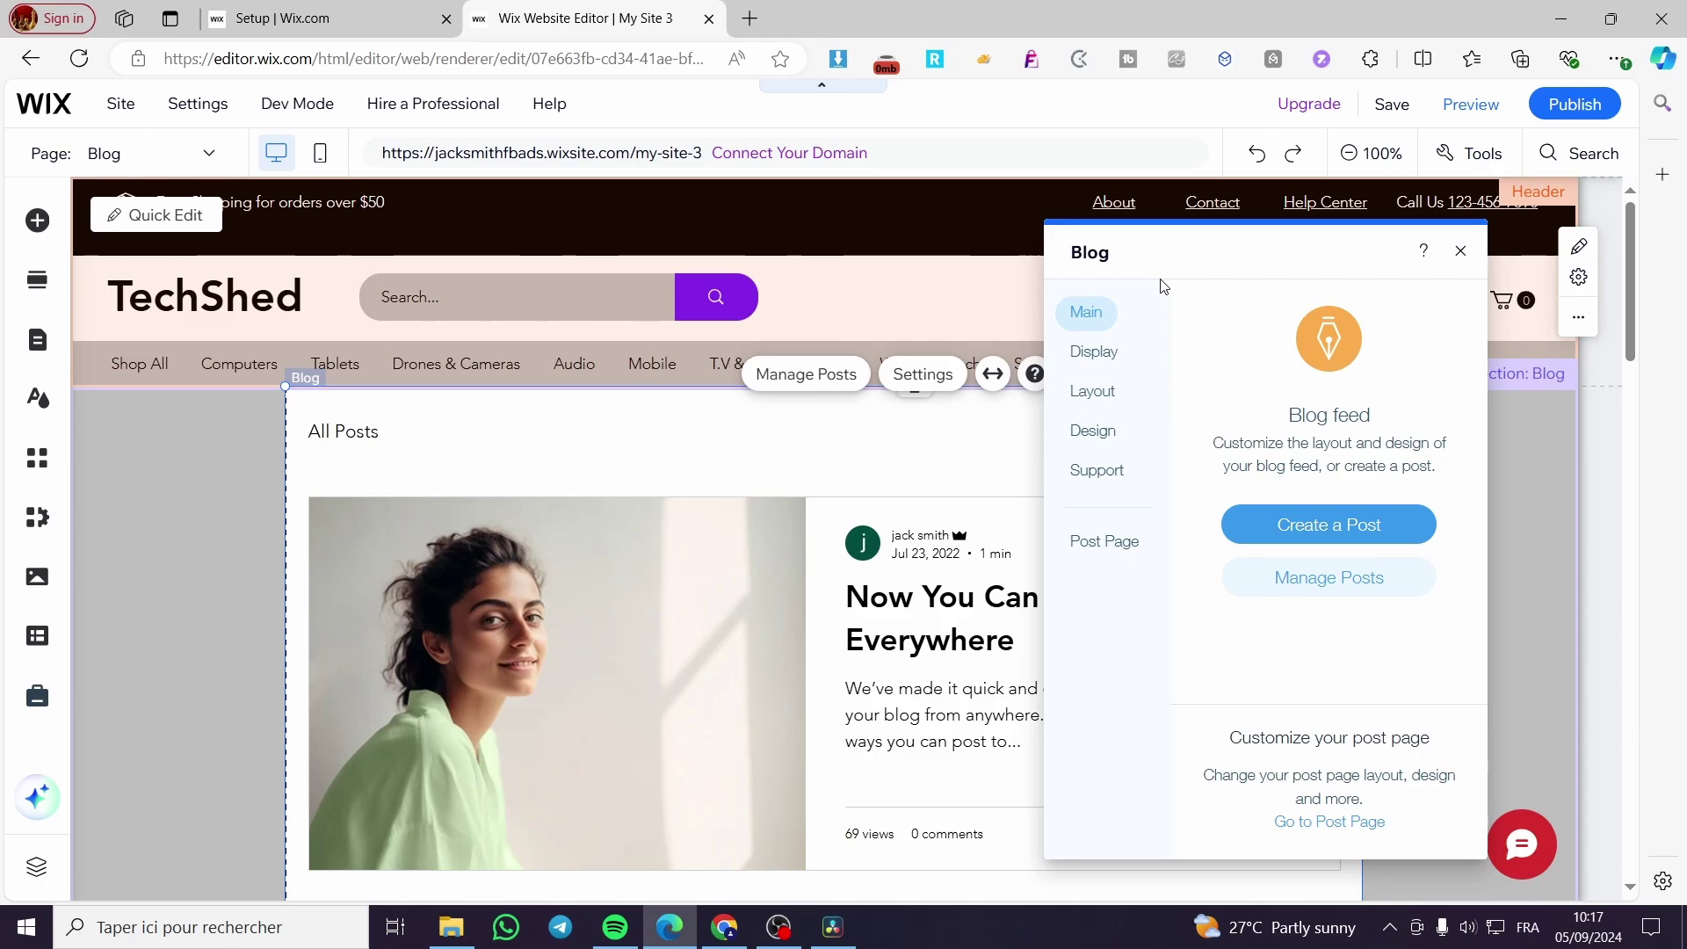
pyautogui.click(1332, 541)
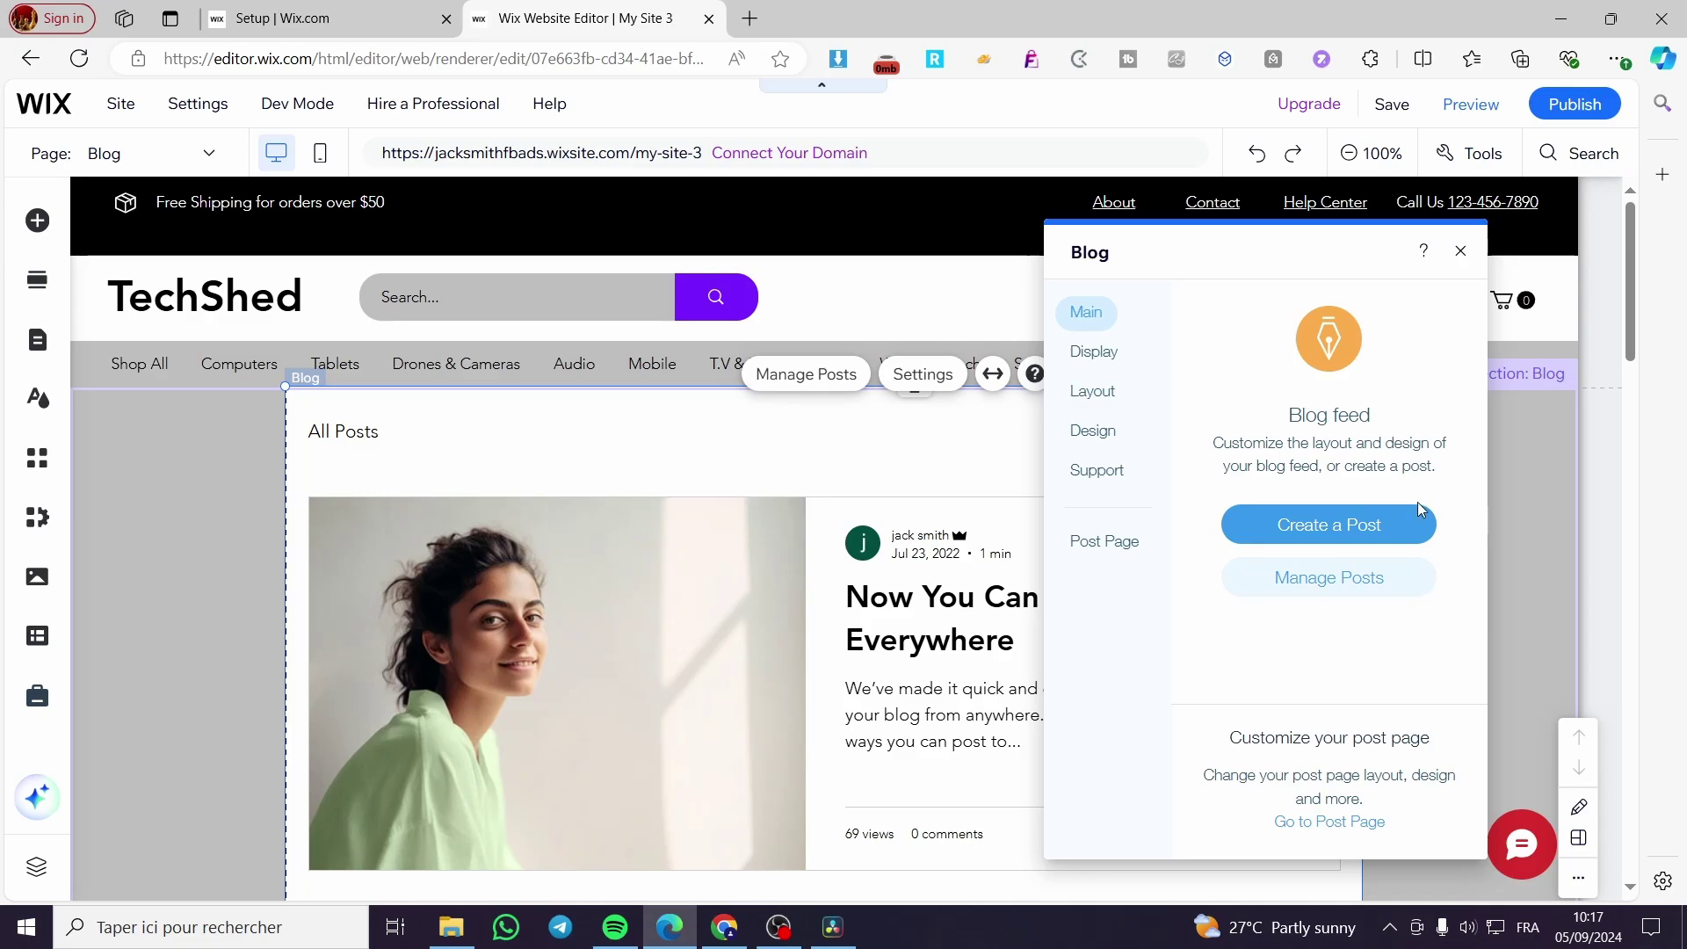
pyautogui.click(1081, 367)
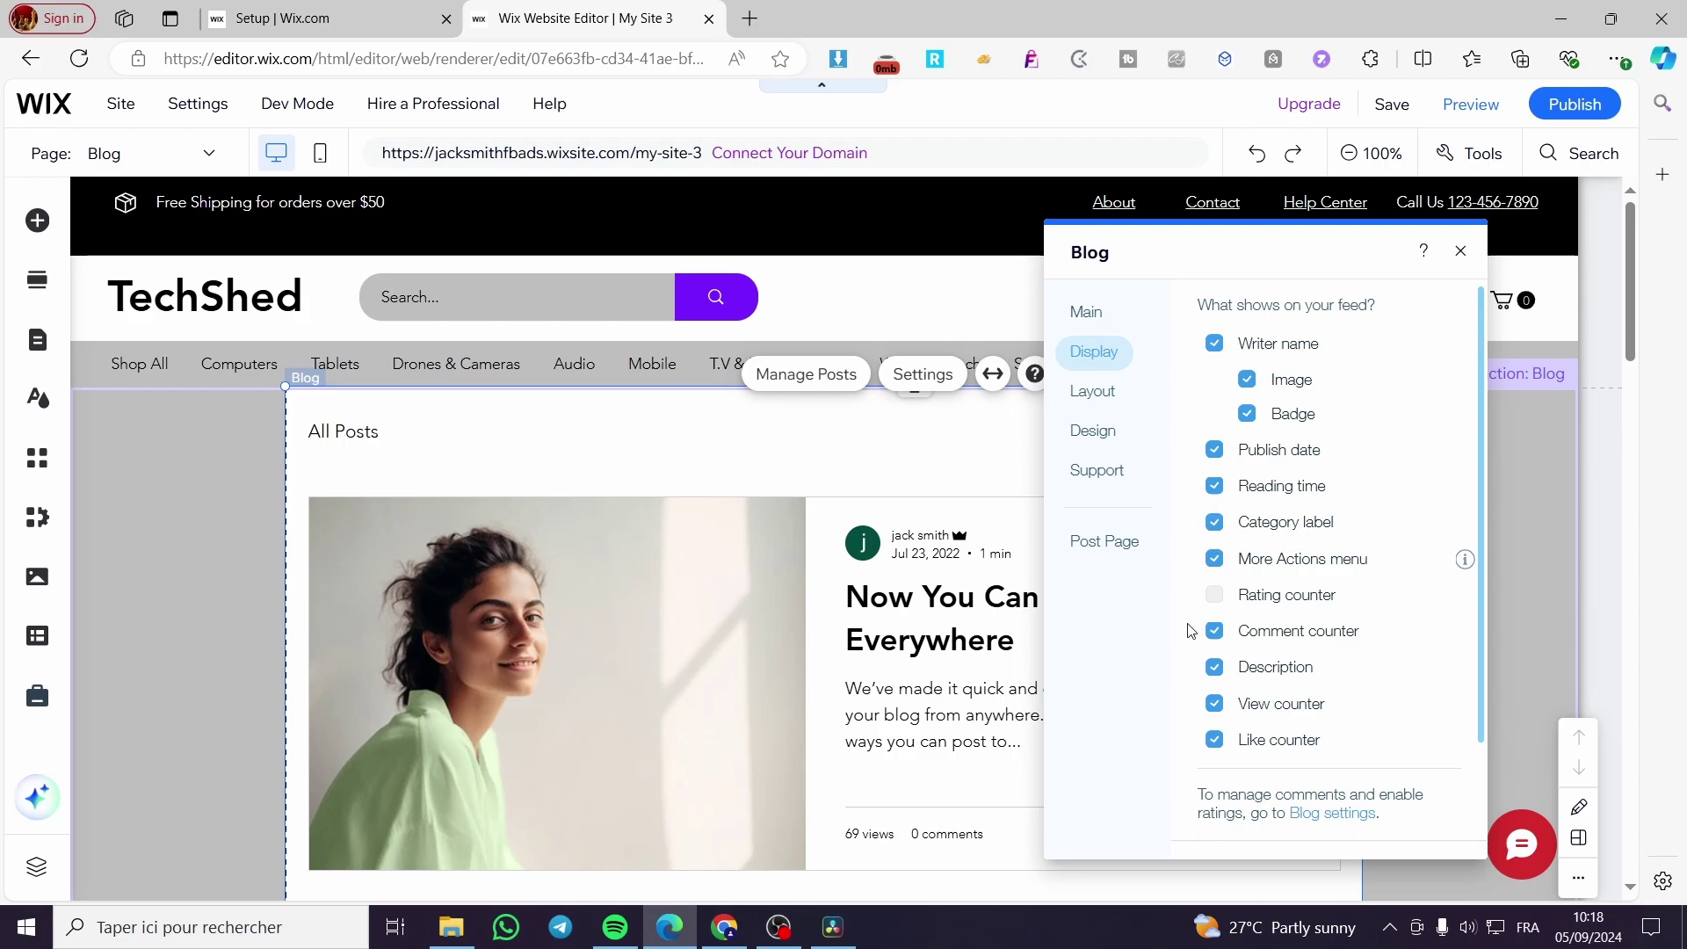
pyautogui.click(1460, 252)
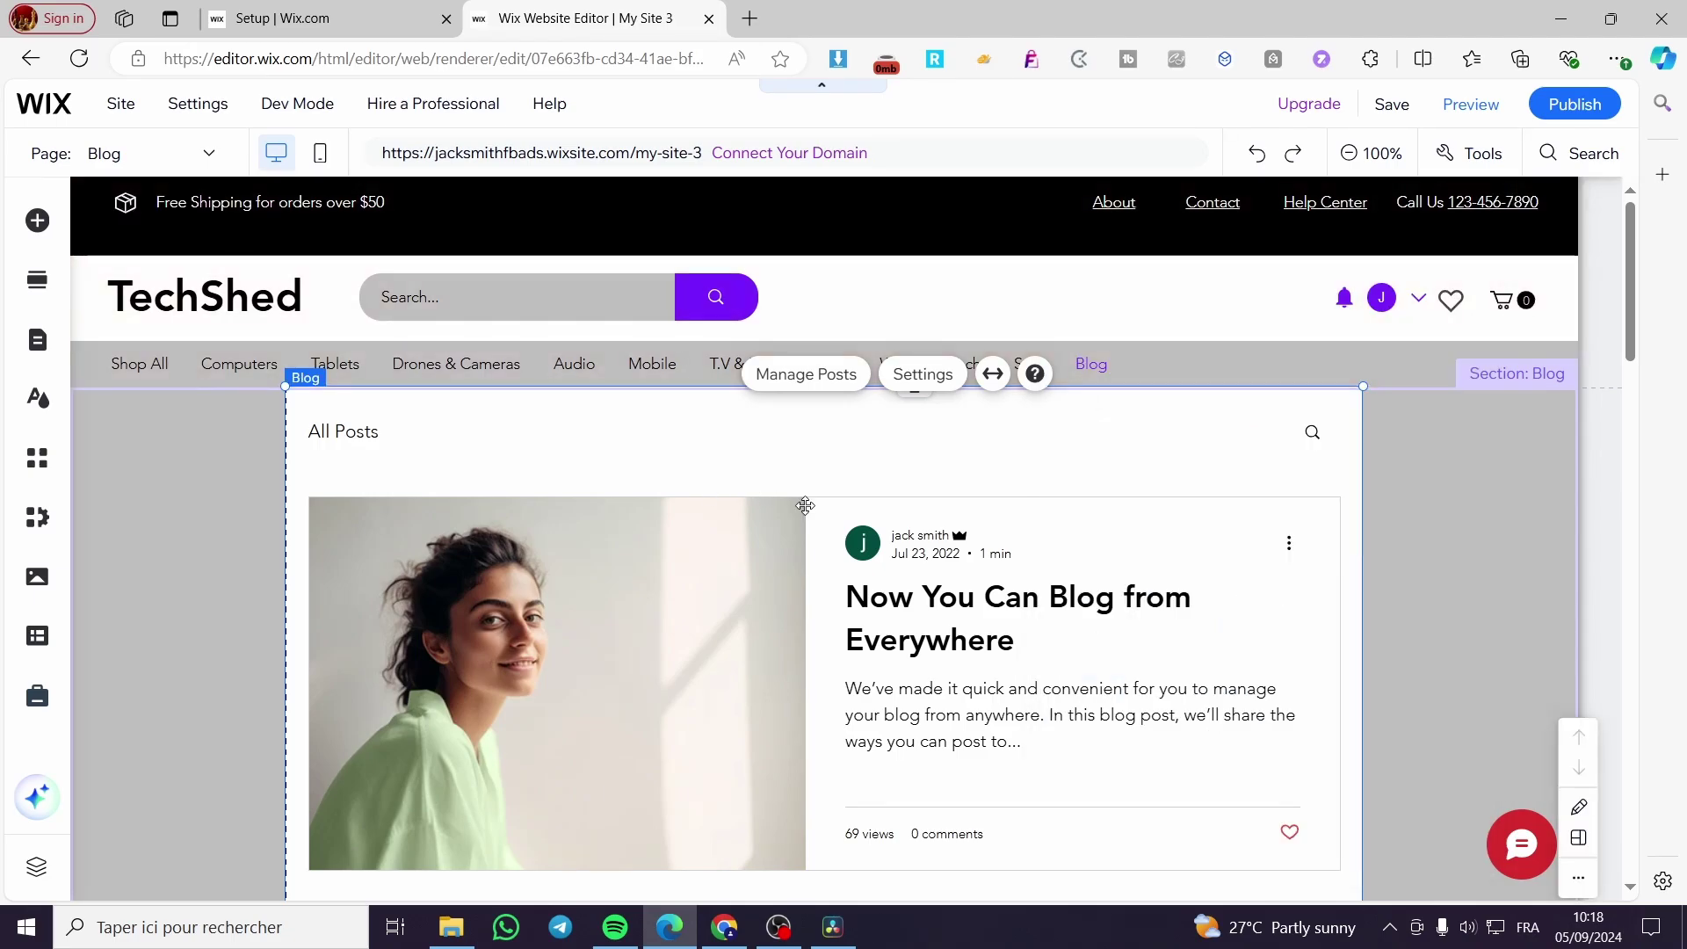
# - Return to the site dashboard, reload it, and open the Blog overview
pyautogui.click(309, 26)
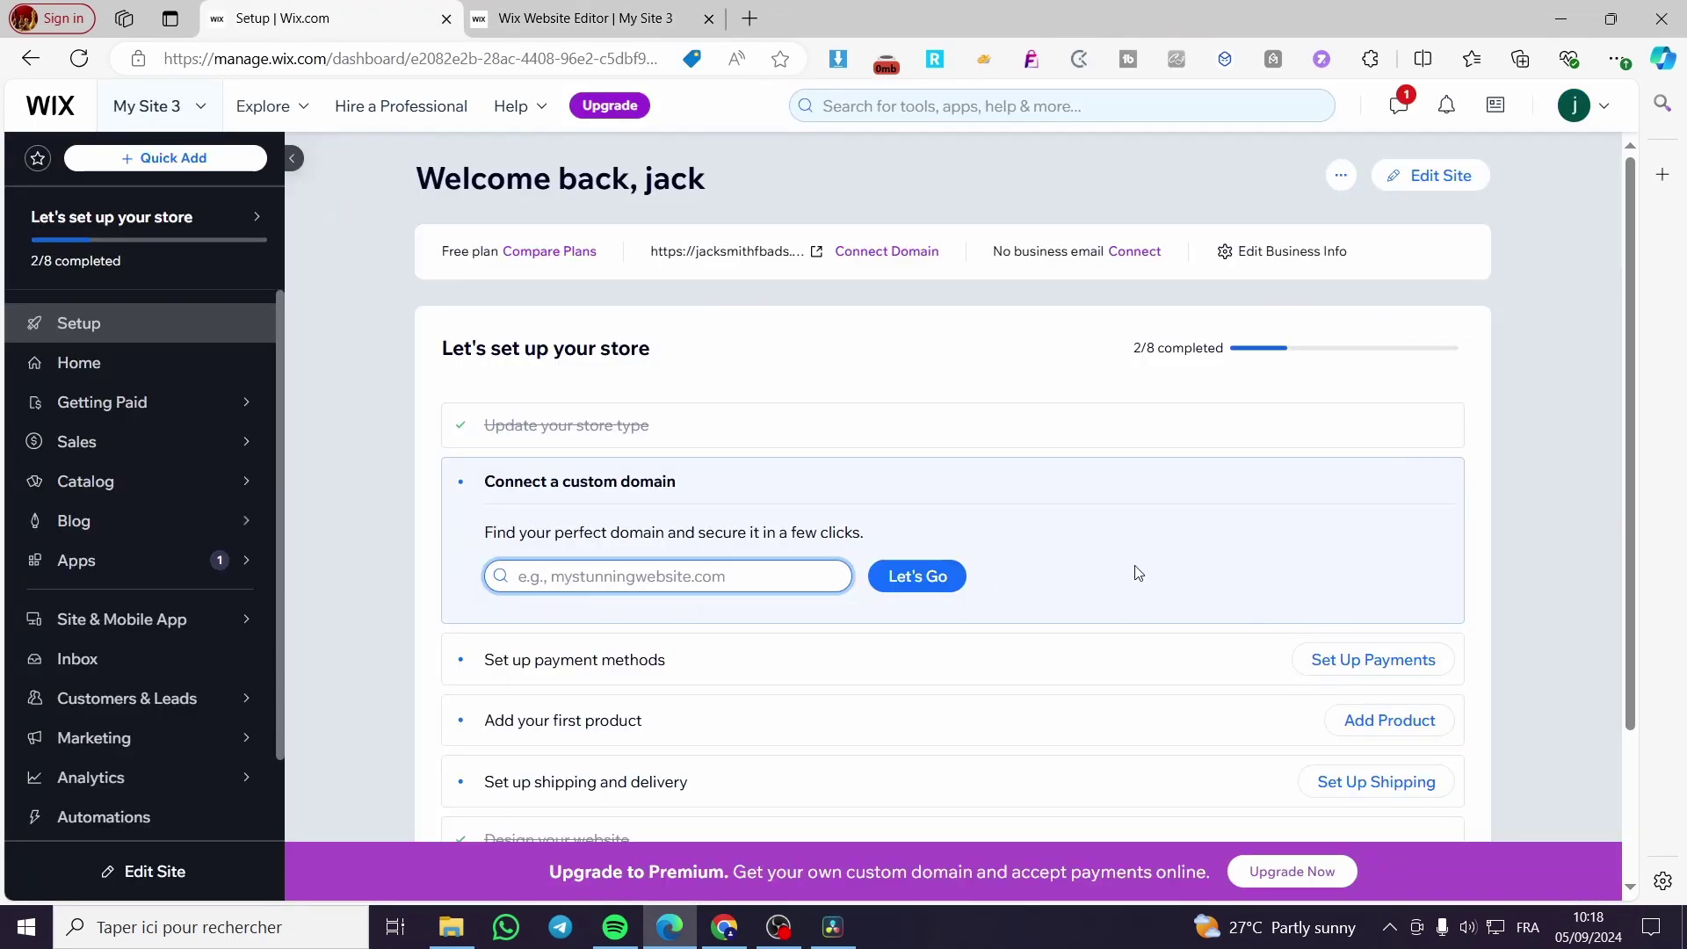
pyautogui.click(79, 68)
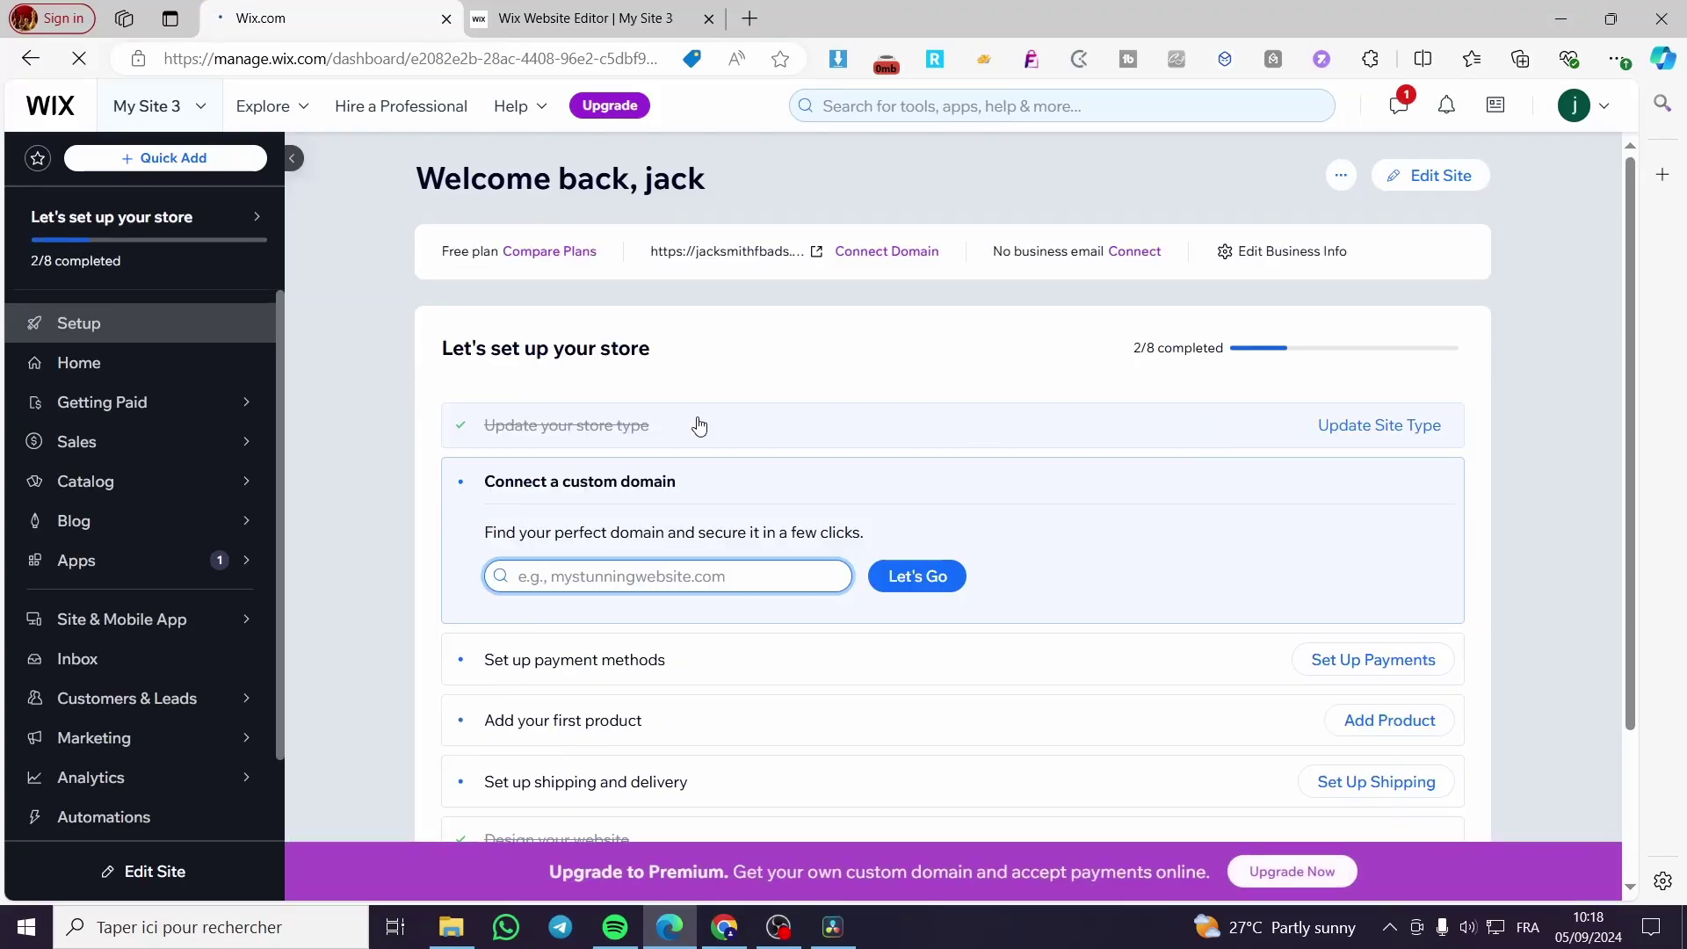
pyautogui.click(115, 529)
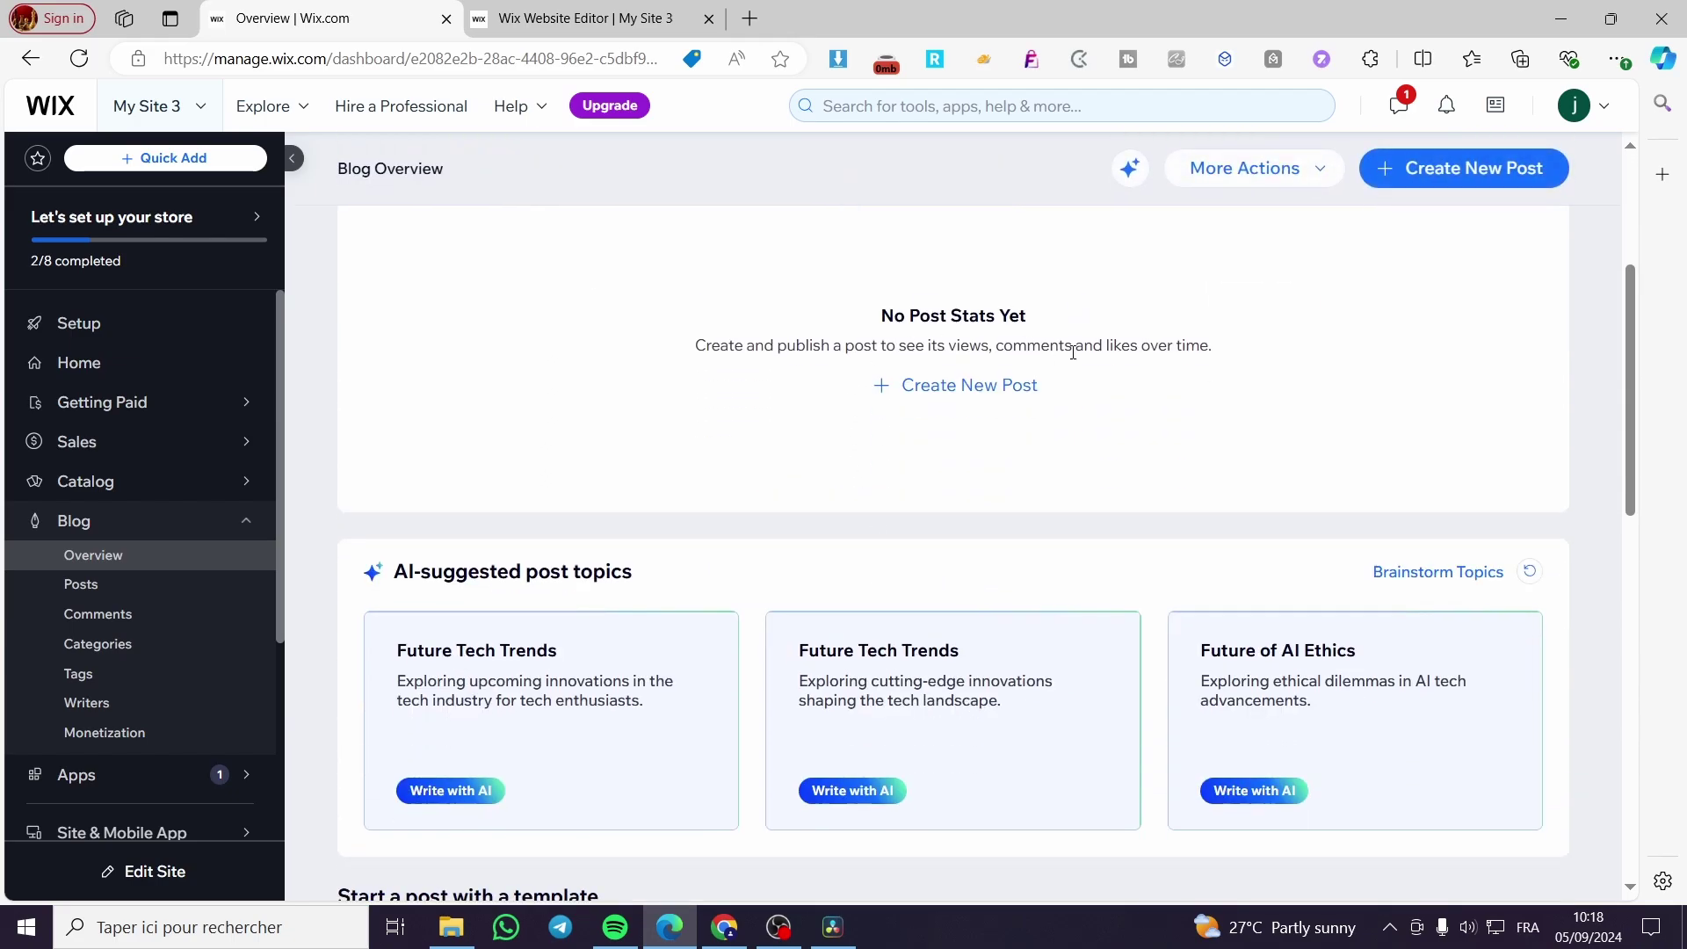
# - Examine the Blog Overview's post stats, suggested topics, templates, blogging tools and getting-started cards
pyautogui.scroll(-8, 1073, 353)
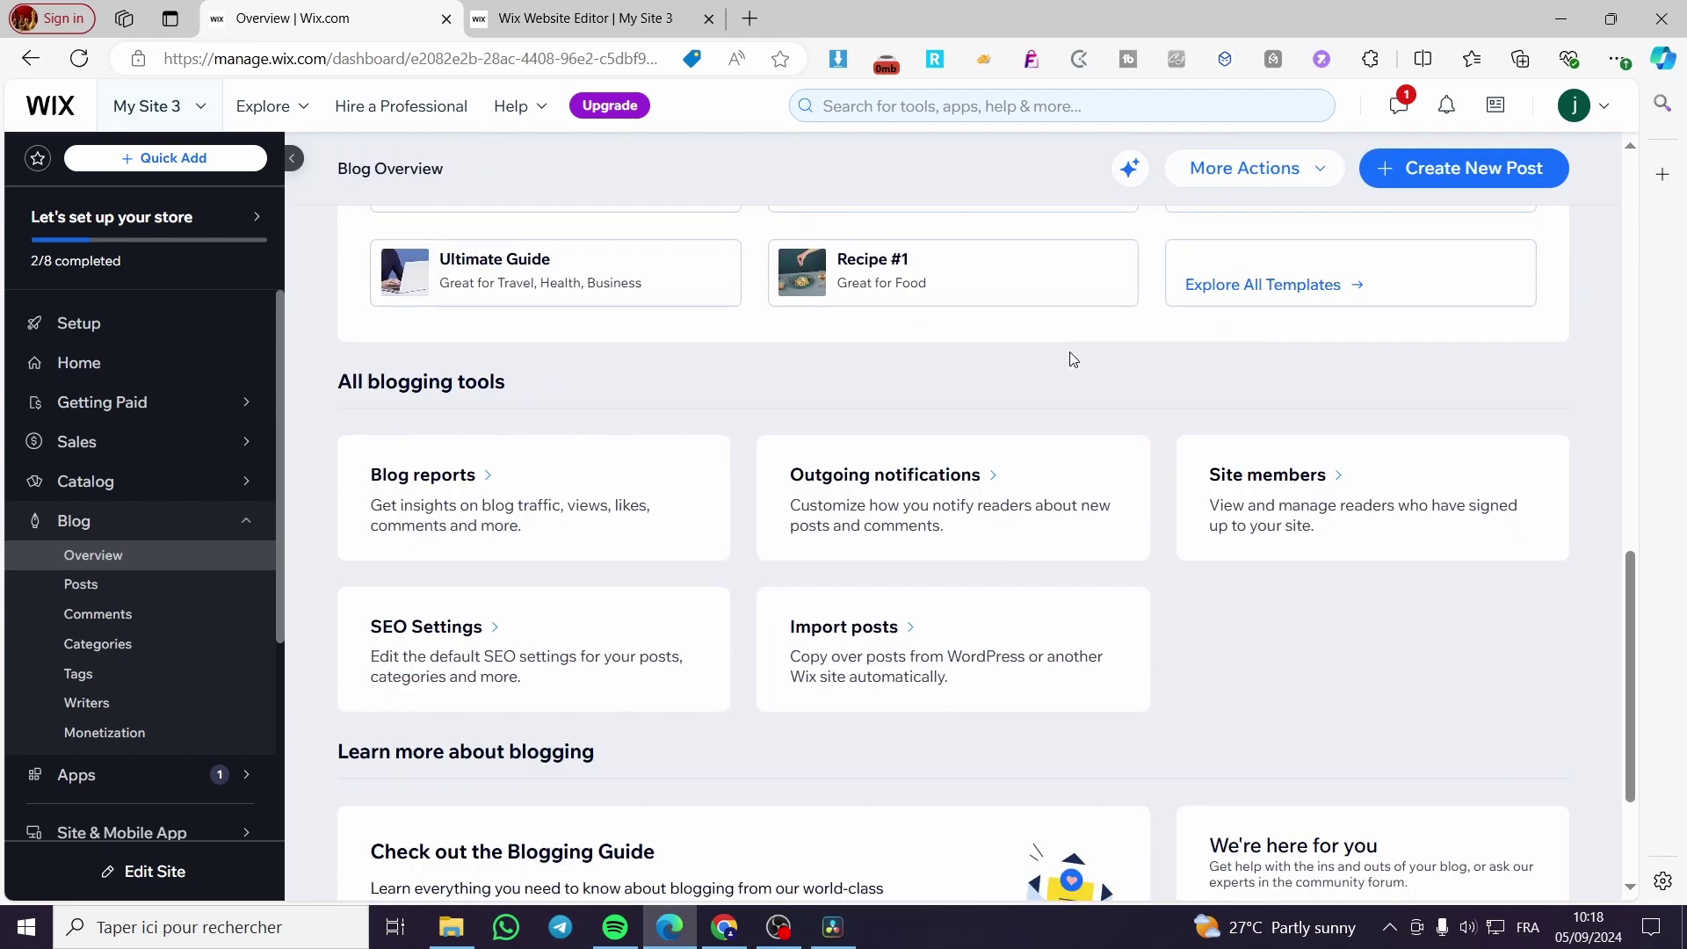
pyautogui.scroll(2, 1073, 356)
pyautogui.scroll(-3, 1073, 356)
pyautogui.scroll(10, 1073, 356)
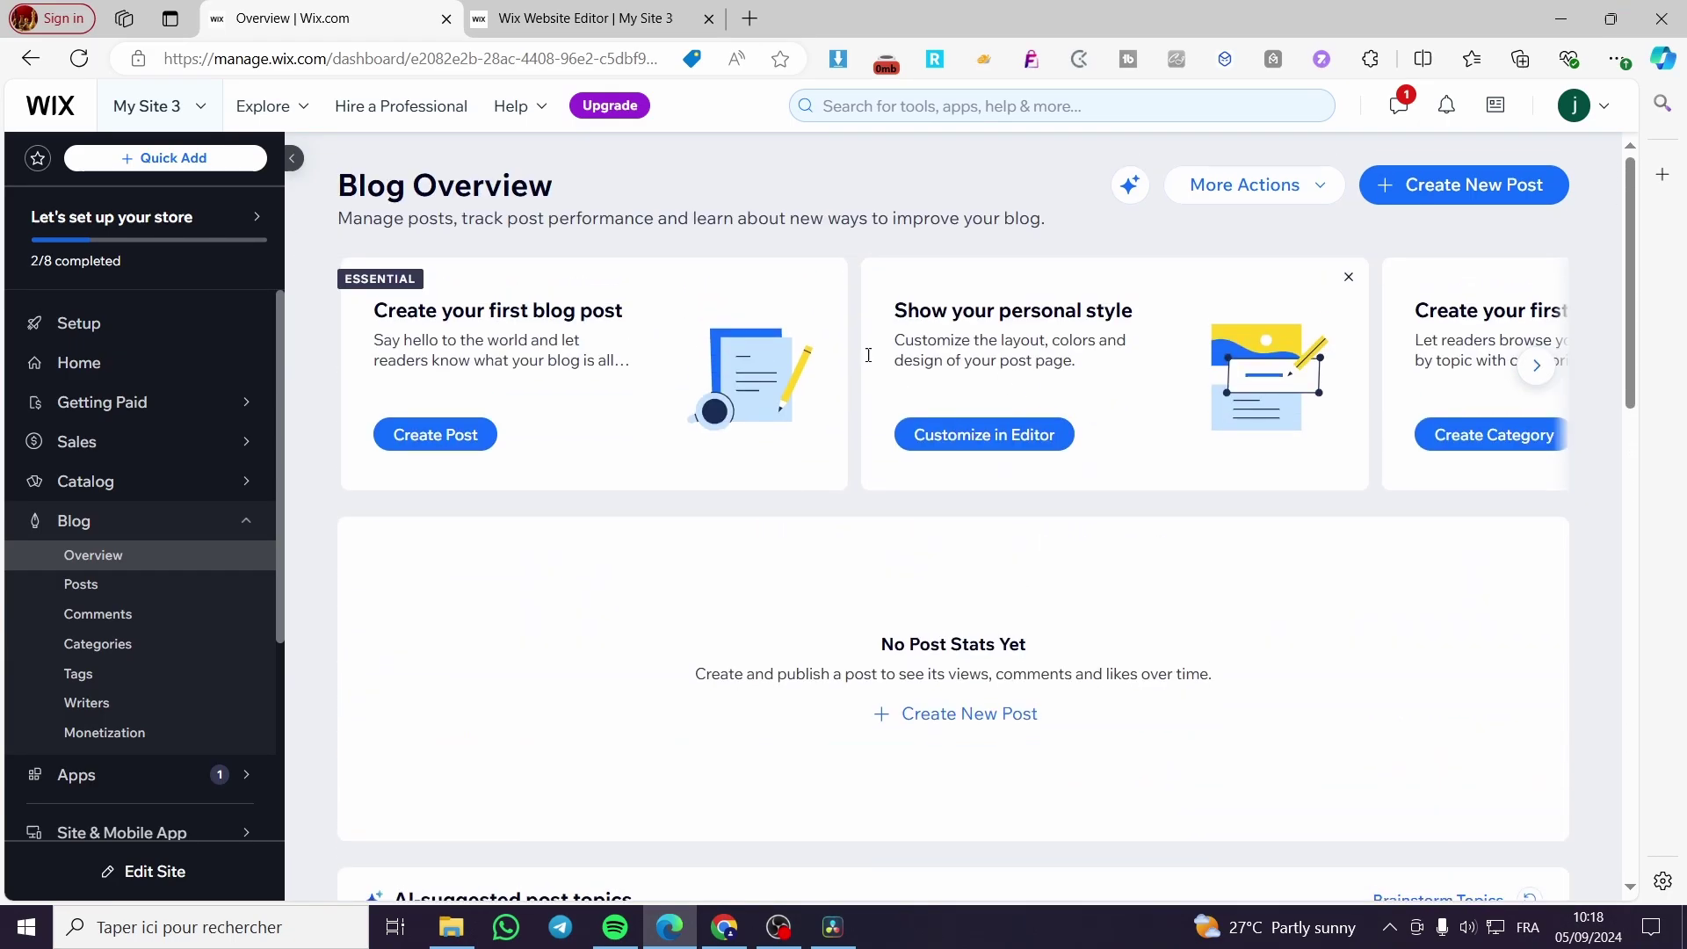
pyautogui.click(1537, 365)
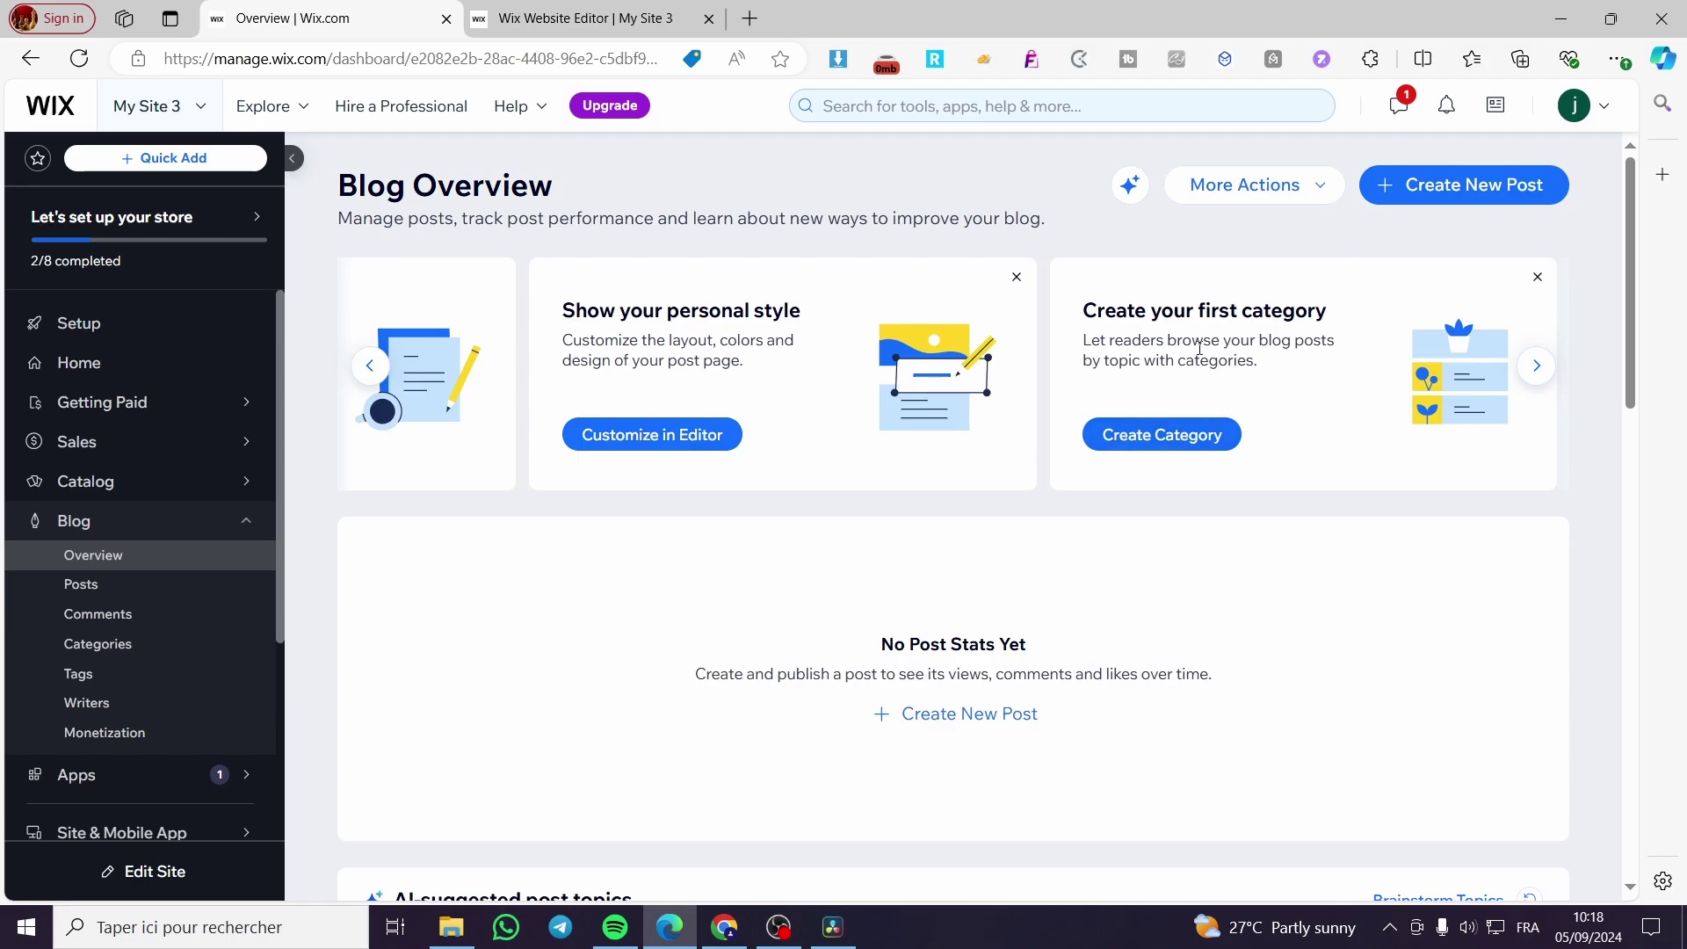
# - Start a new blog category named "Tech" with the description "Everything about tech"
pyautogui.click(1185, 446)
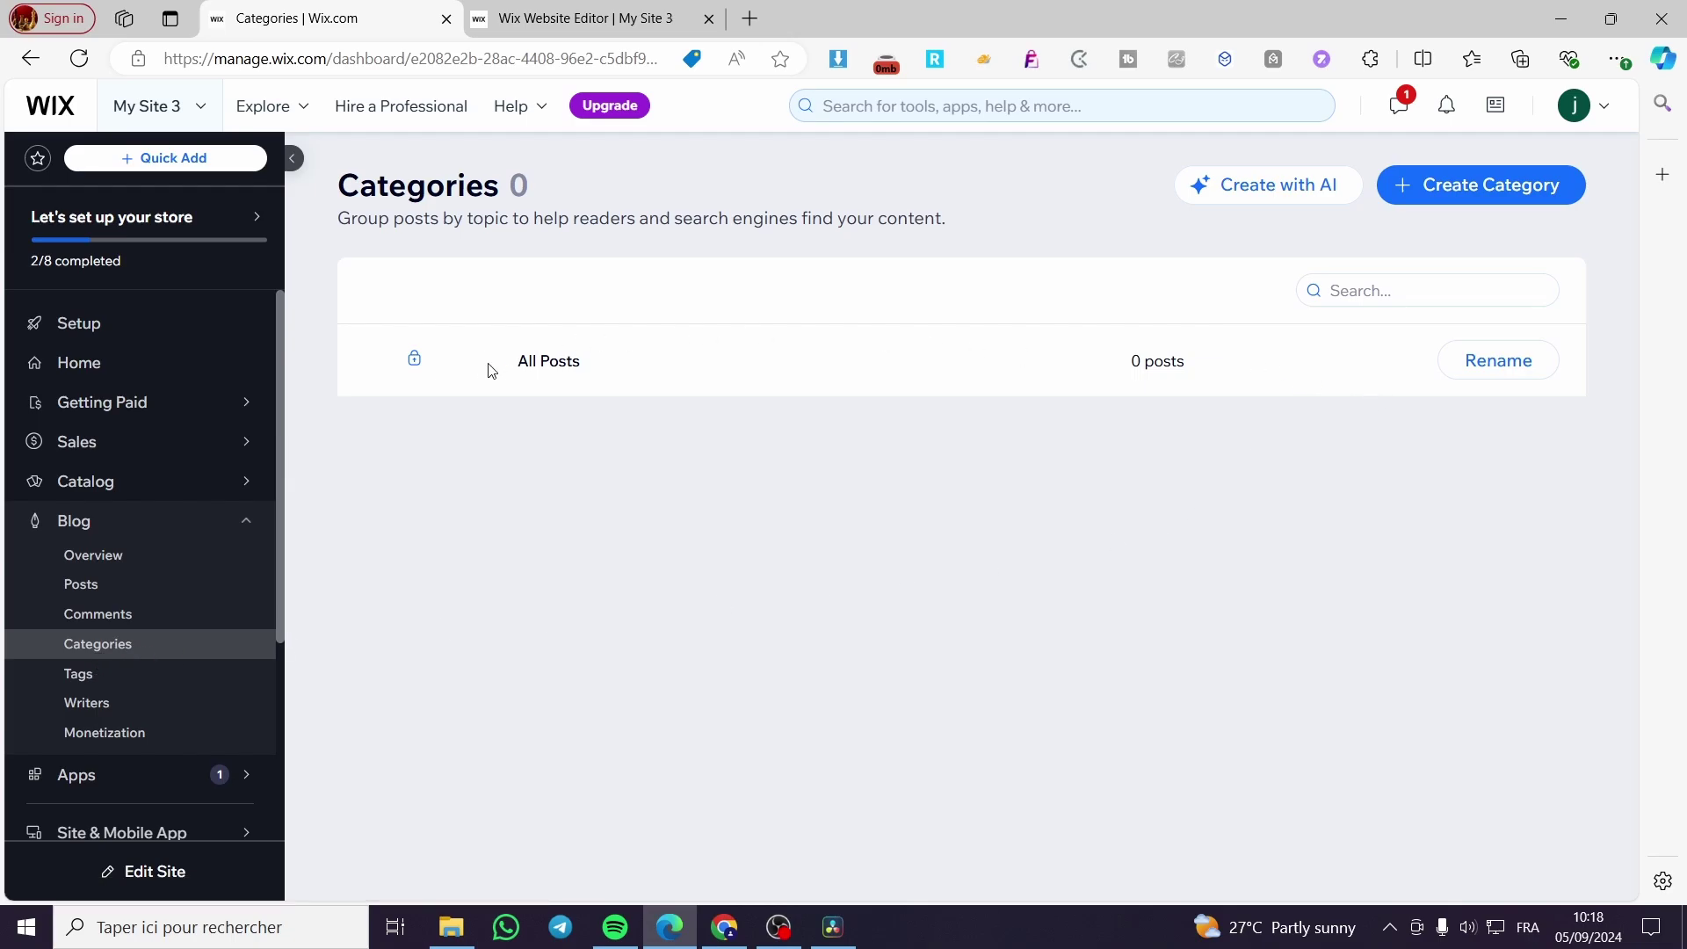
pyautogui.click(1569, 190)
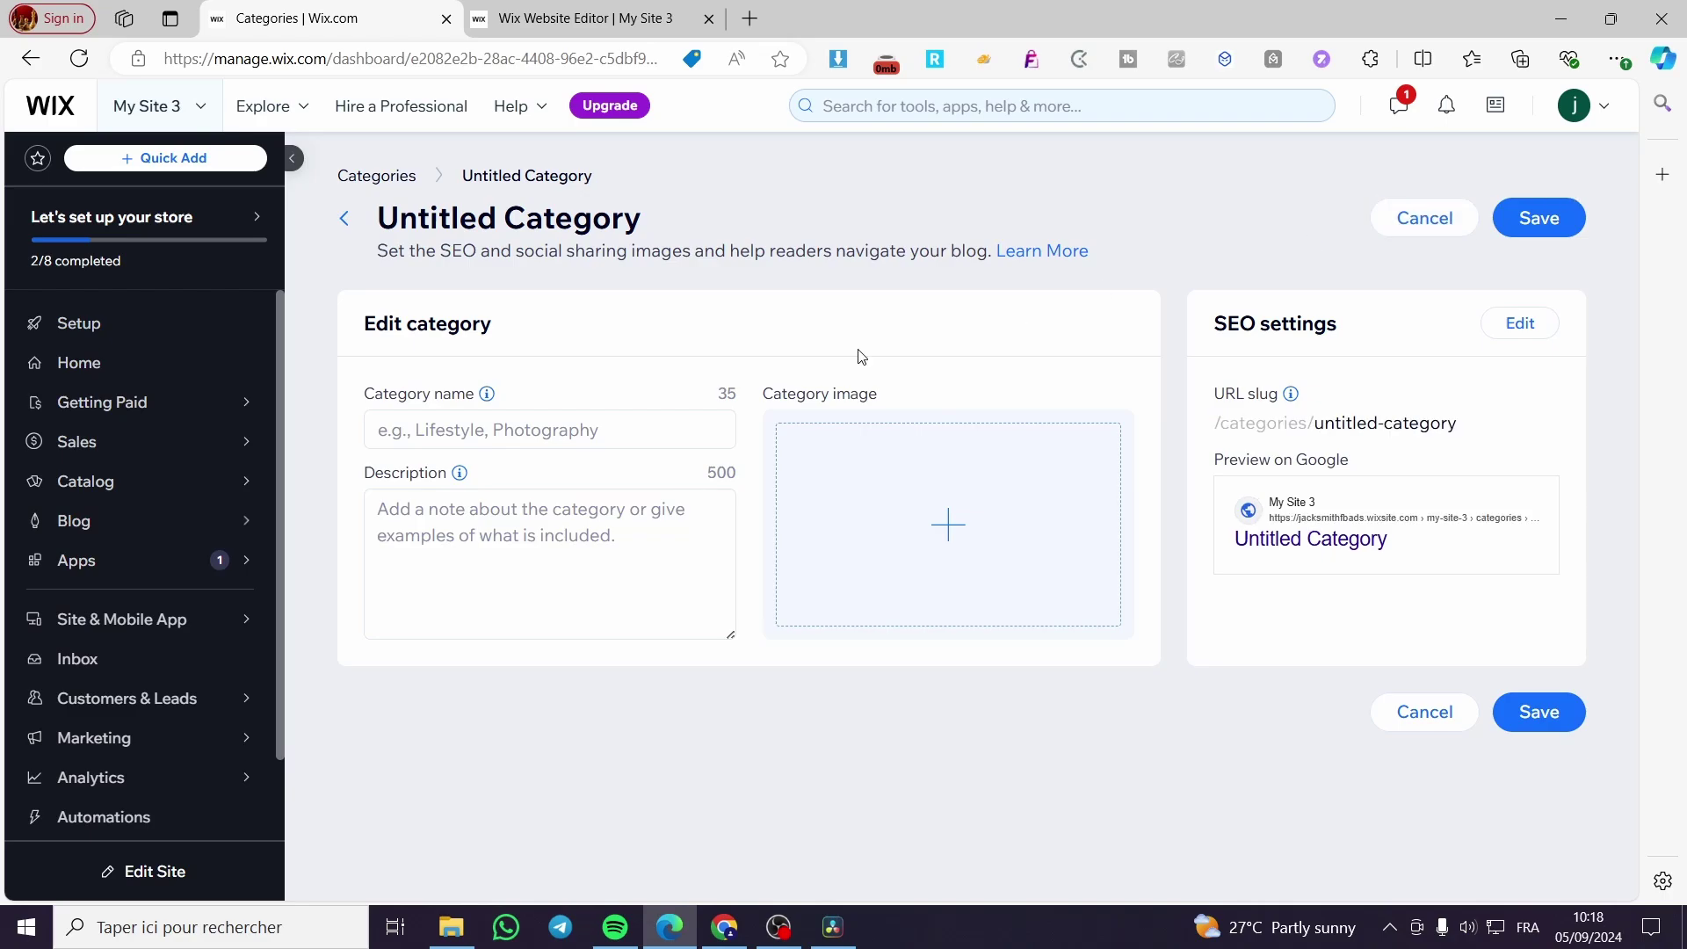
pyautogui.click(444, 431)
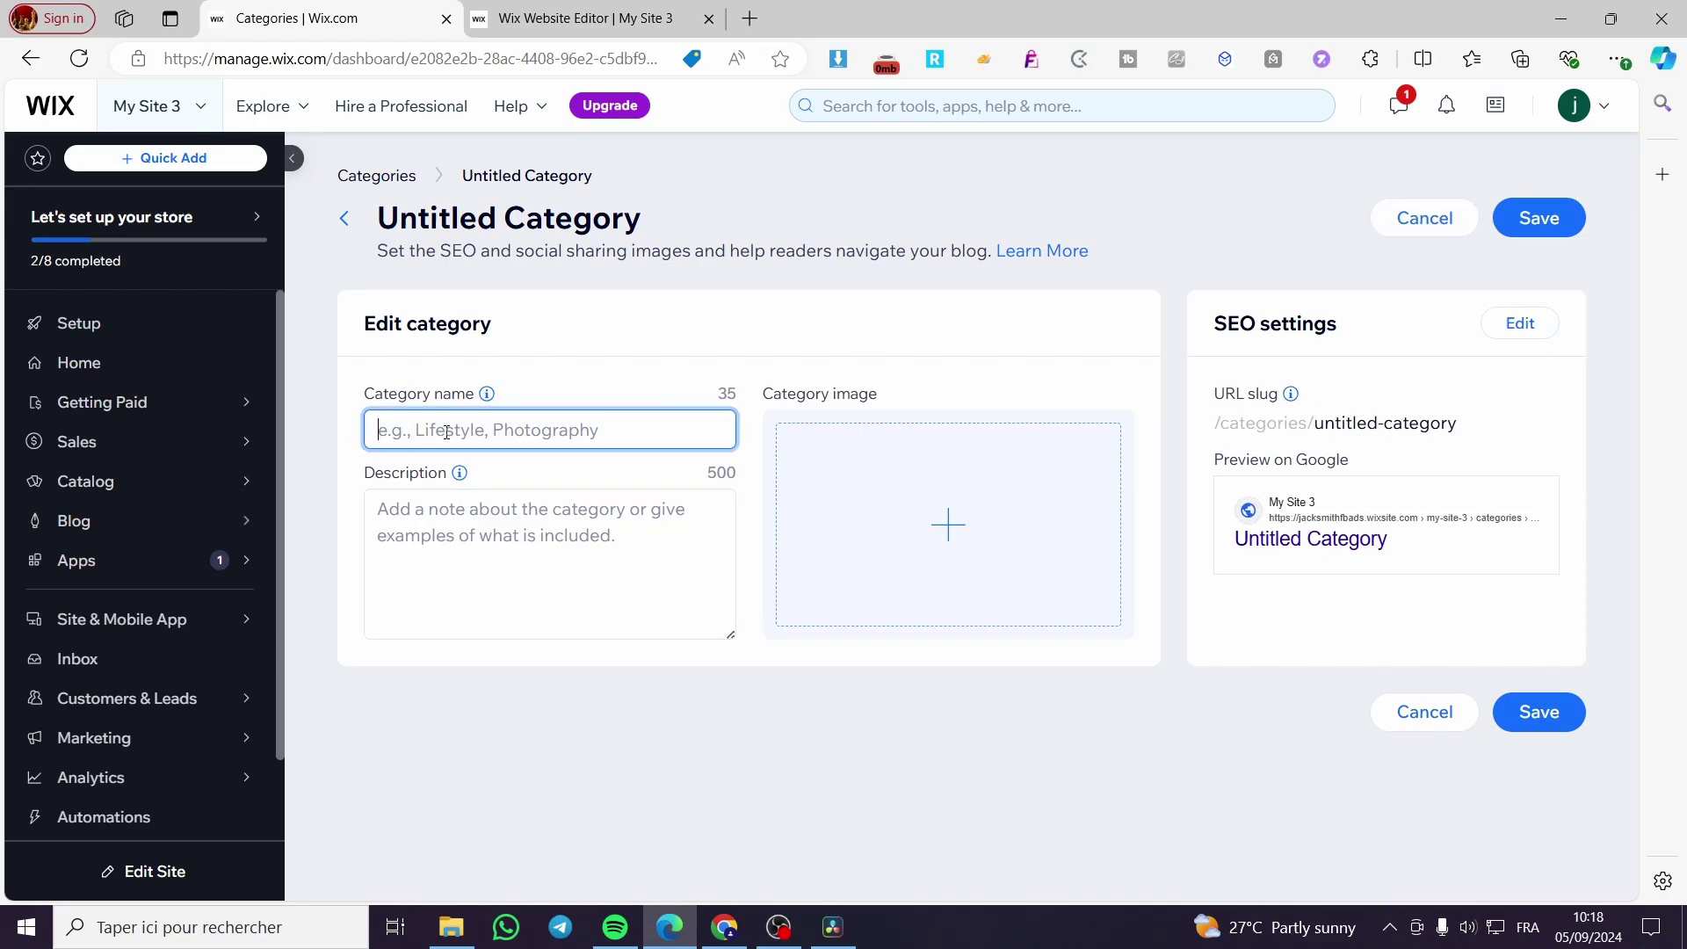
pyautogui.write('Tech')
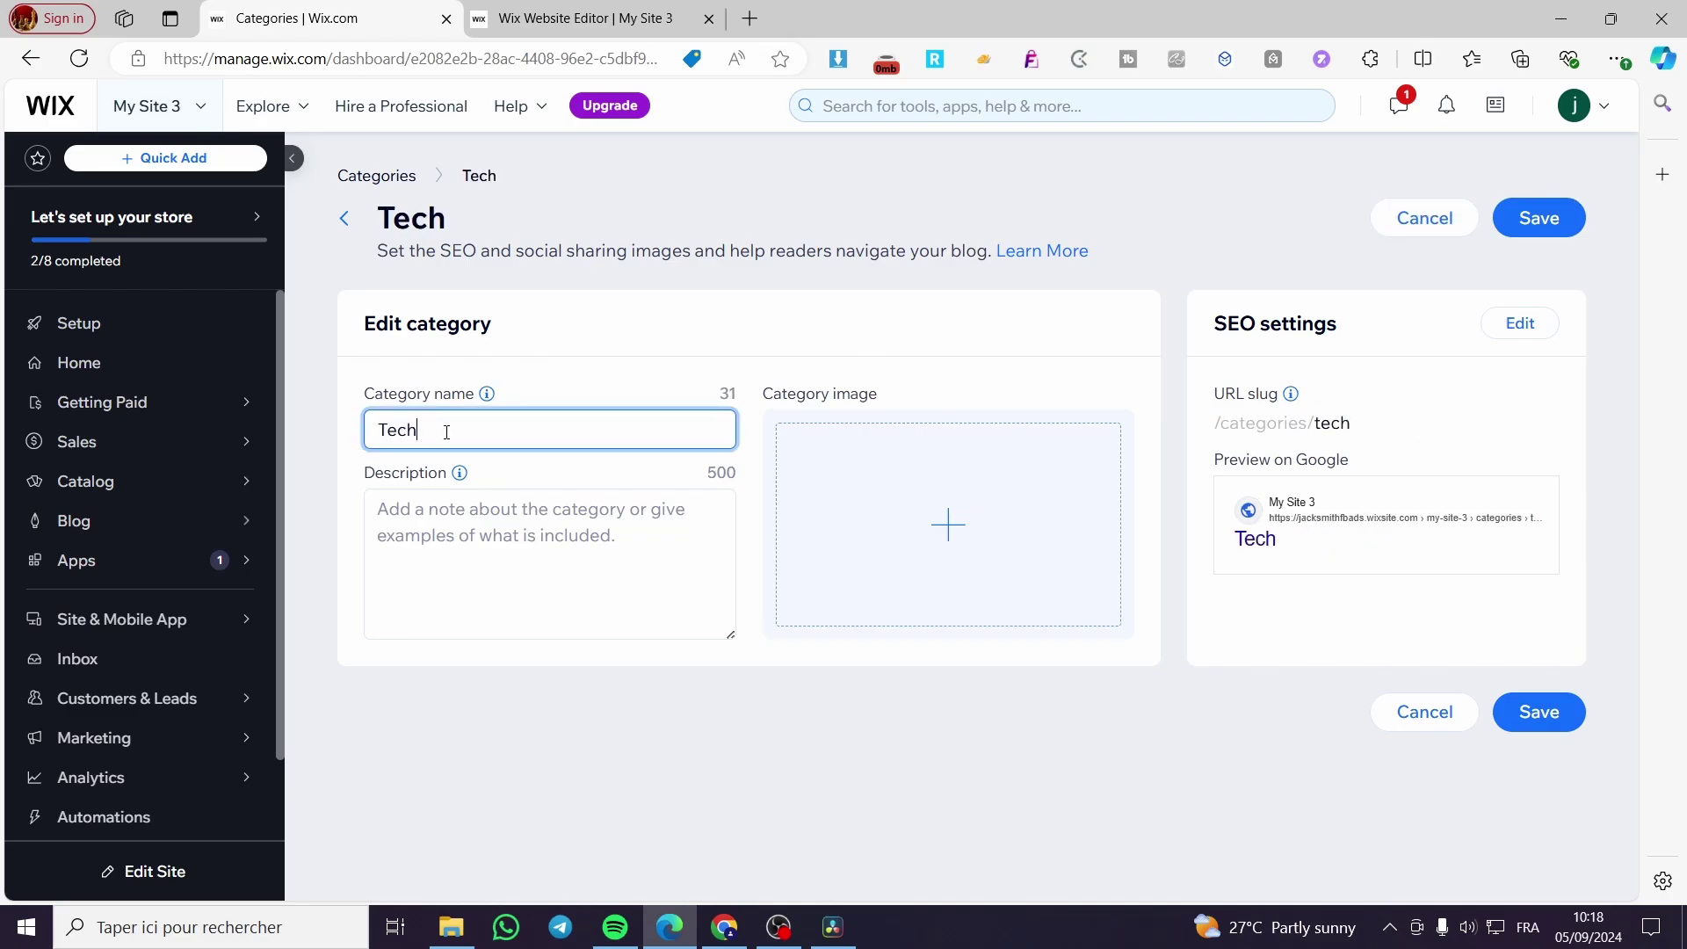
pyautogui.click(417, 519)
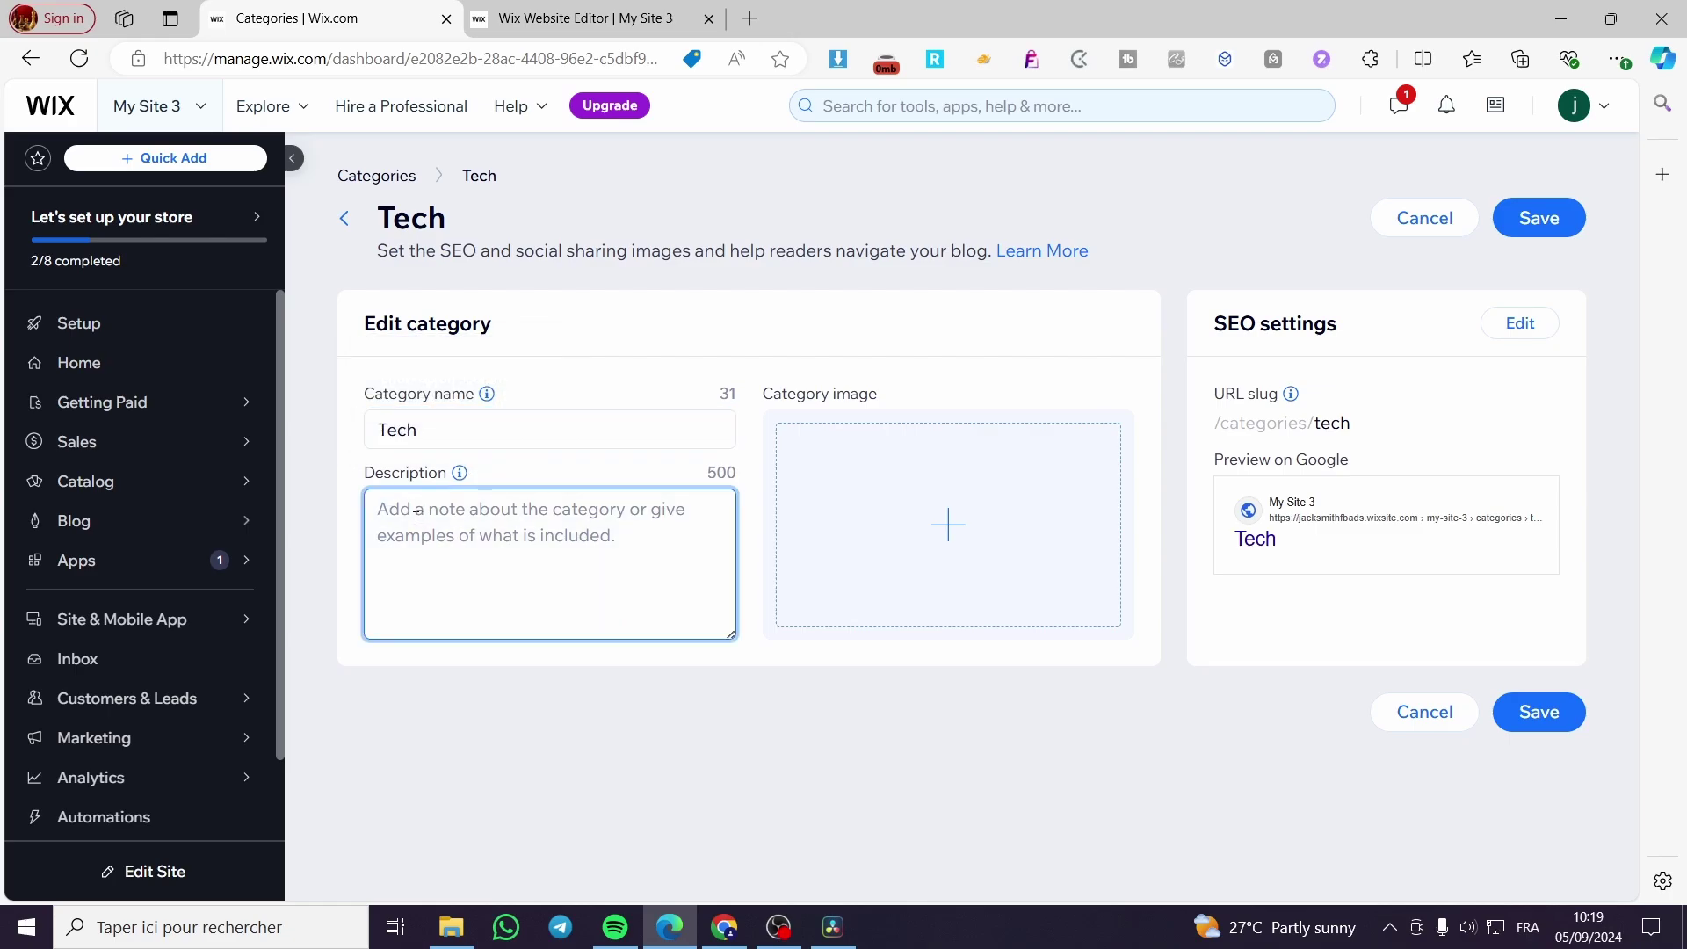
pyautogui.write('Ev')
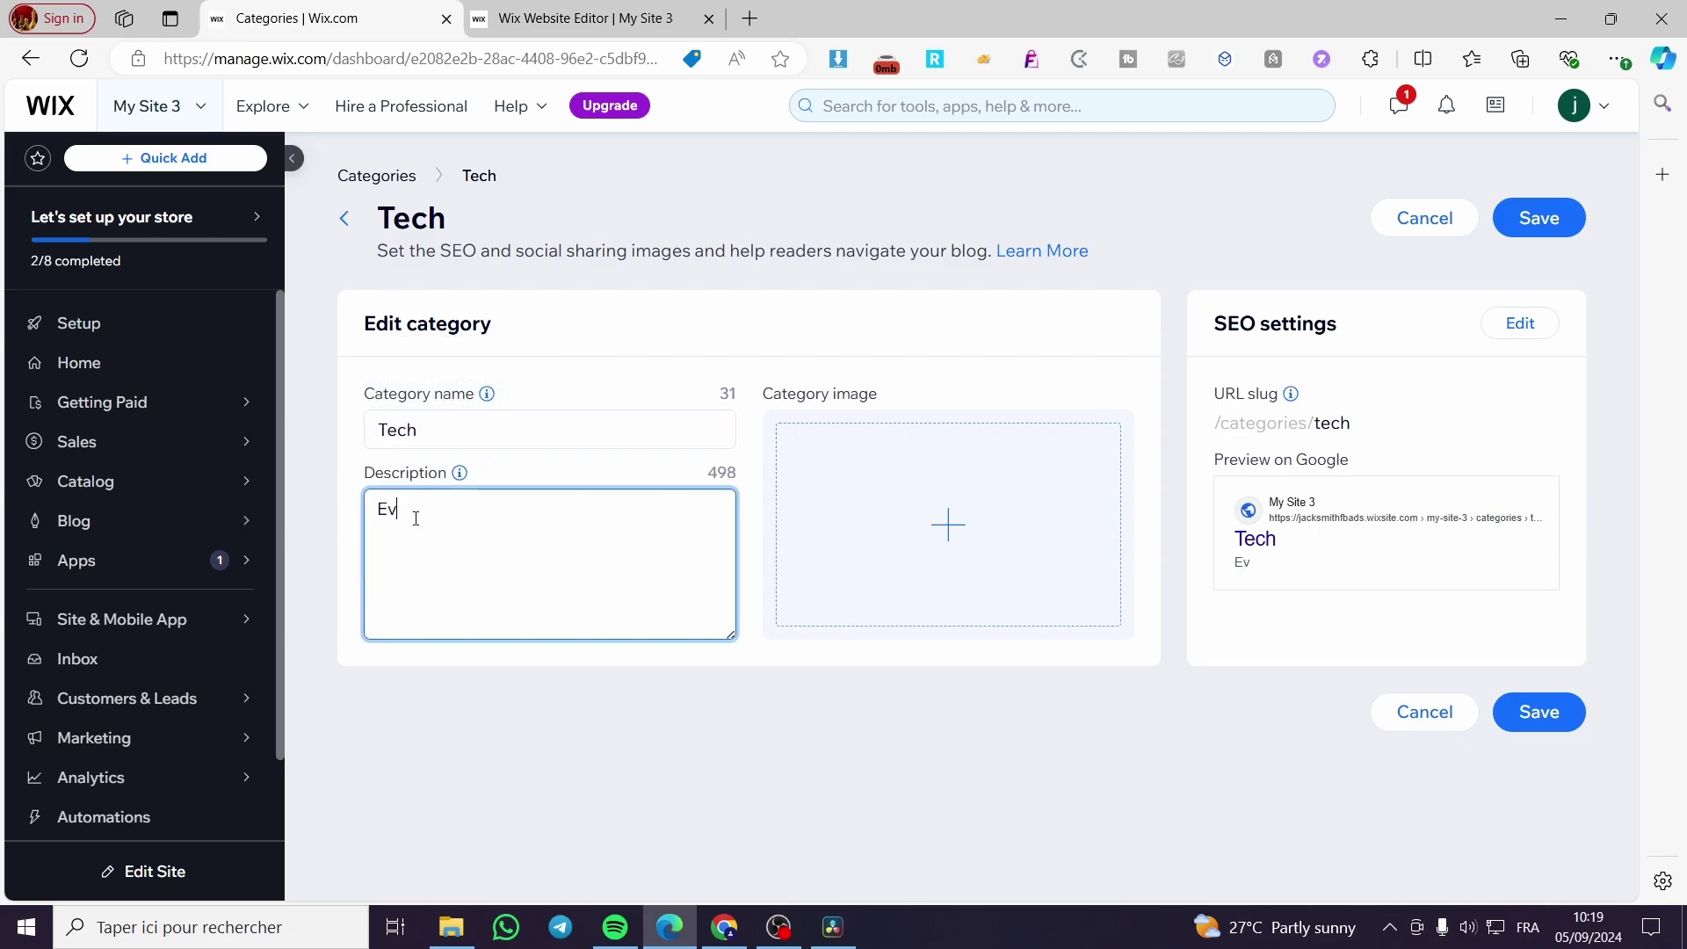
pyautogui.write('eryth')
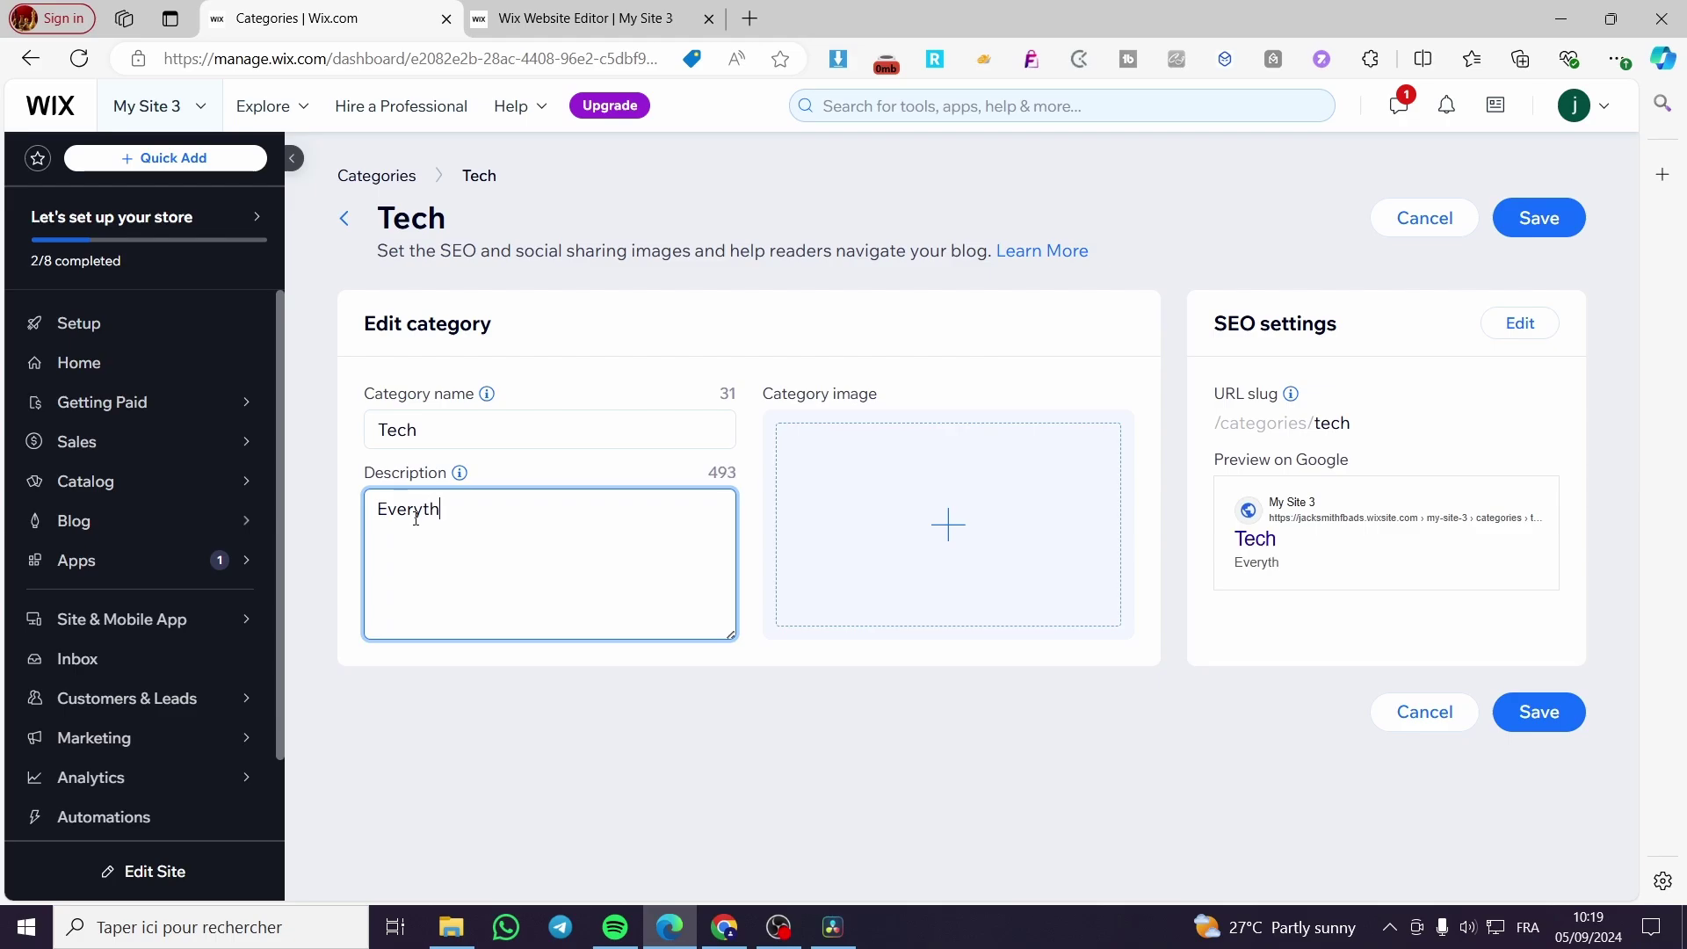
pyautogui.write('ing about tech')
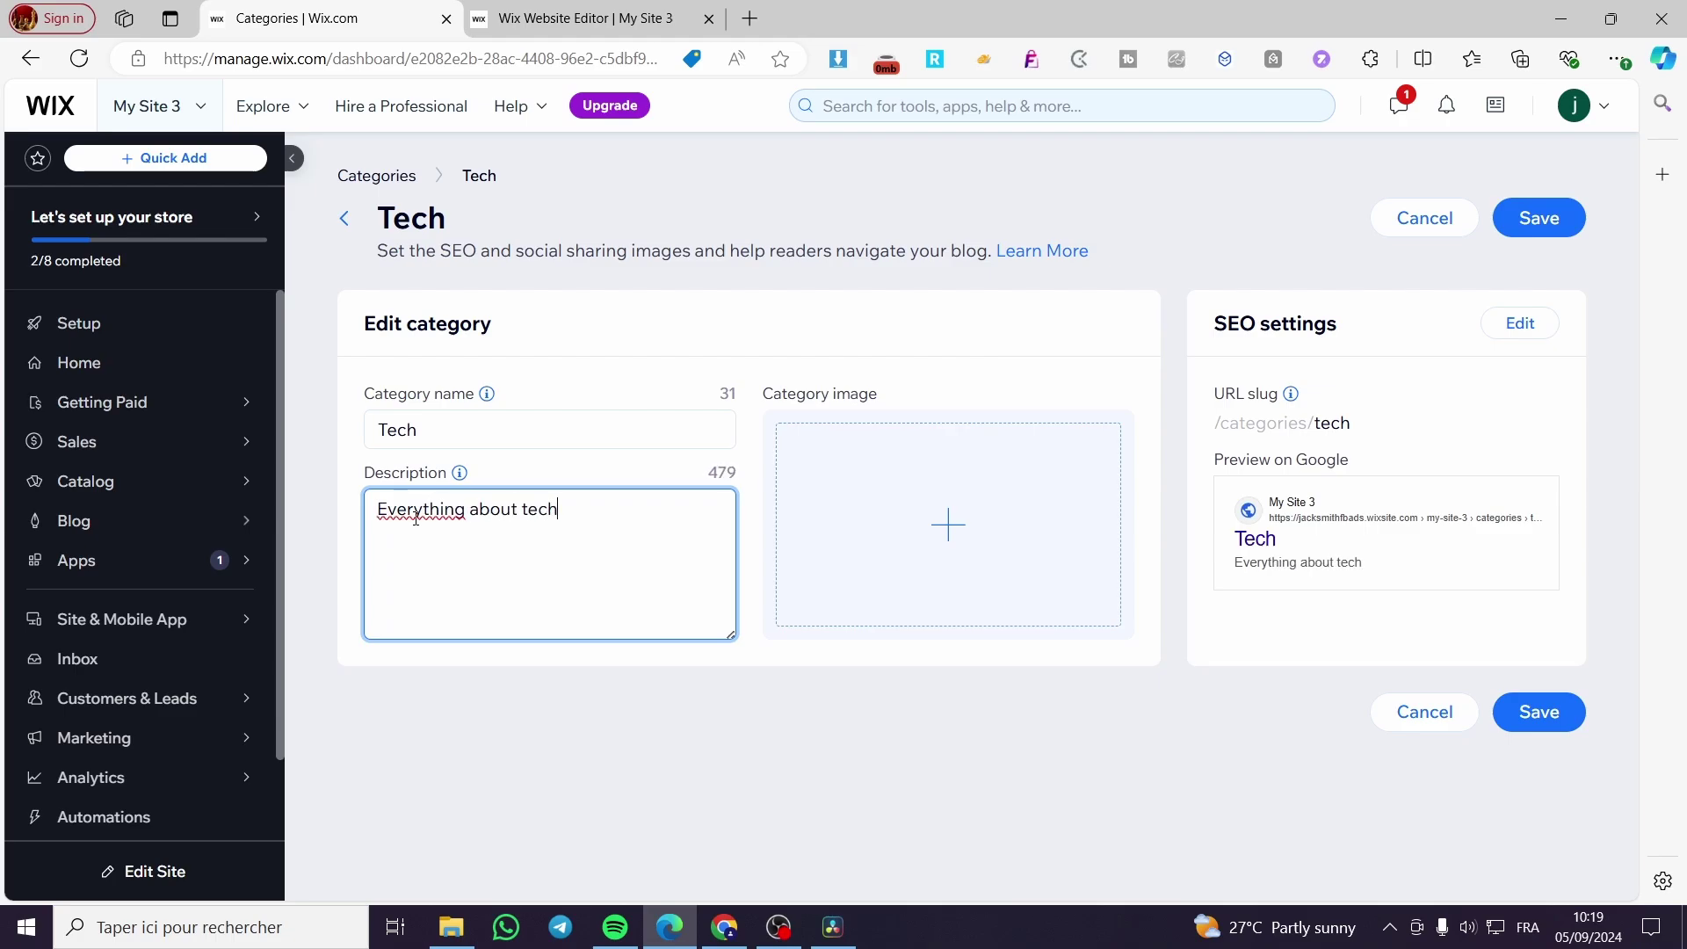
# - Set the Popular Media photo of the woman in a striped top at a laptop as the Tech category's image
pyautogui.click(934, 523)
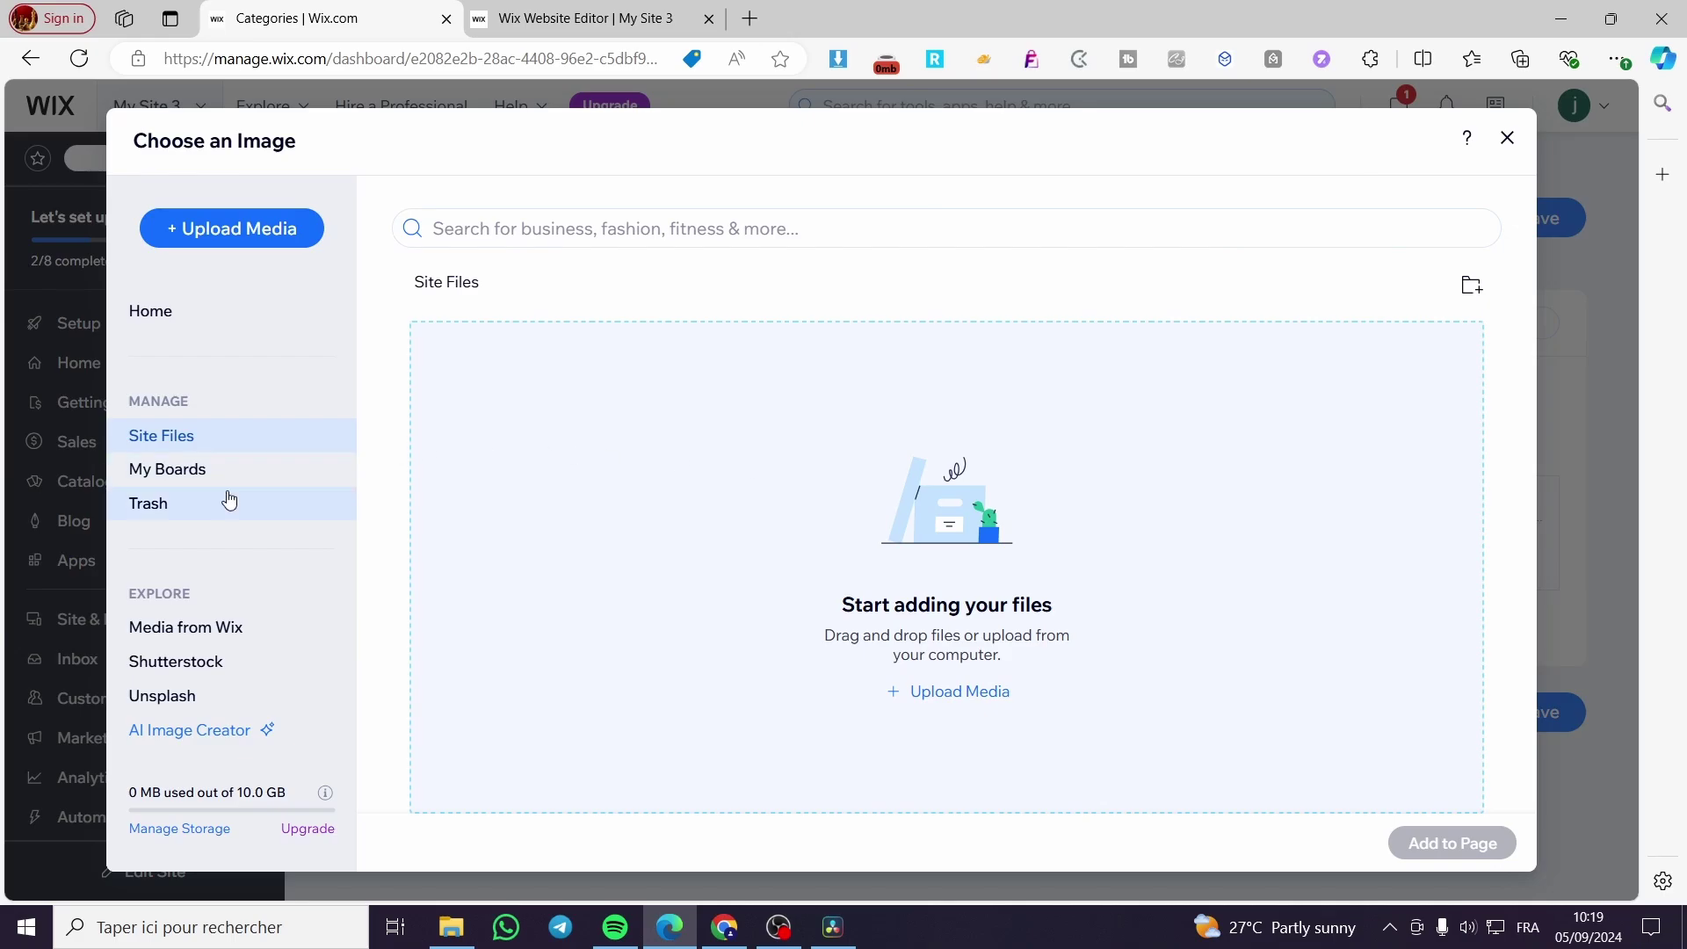
pyautogui.click(191, 324)
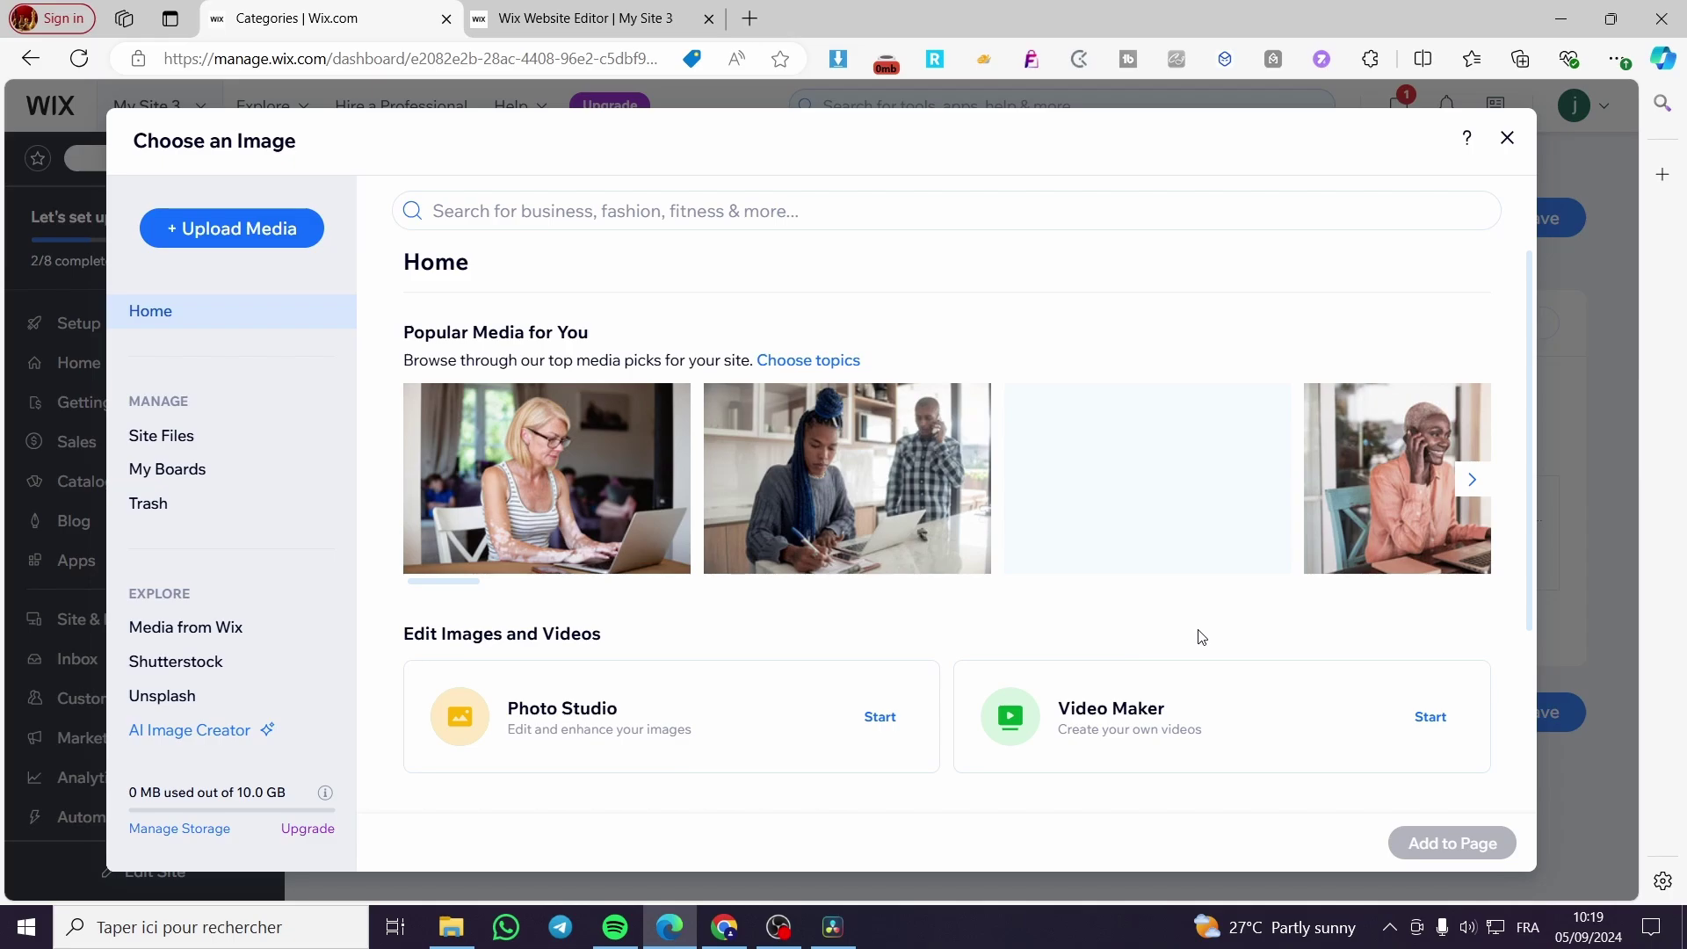
pyautogui.click(533, 516)
pyautogui.click(1450, 843)
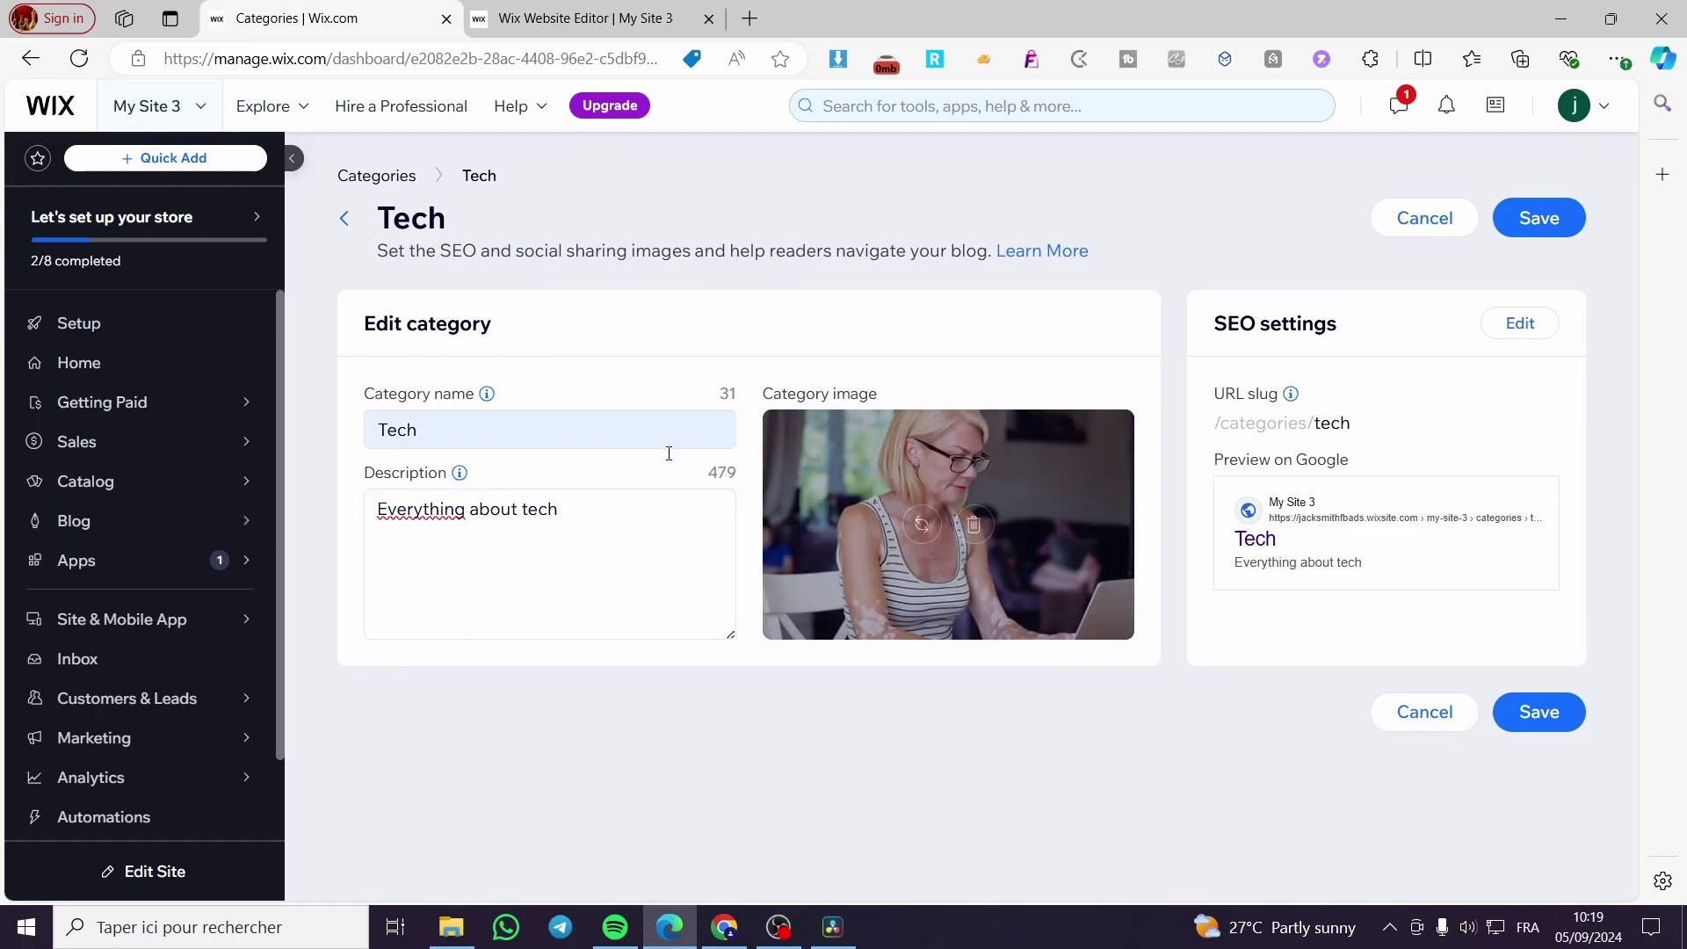
pyautogui.moveTo(932, 534)
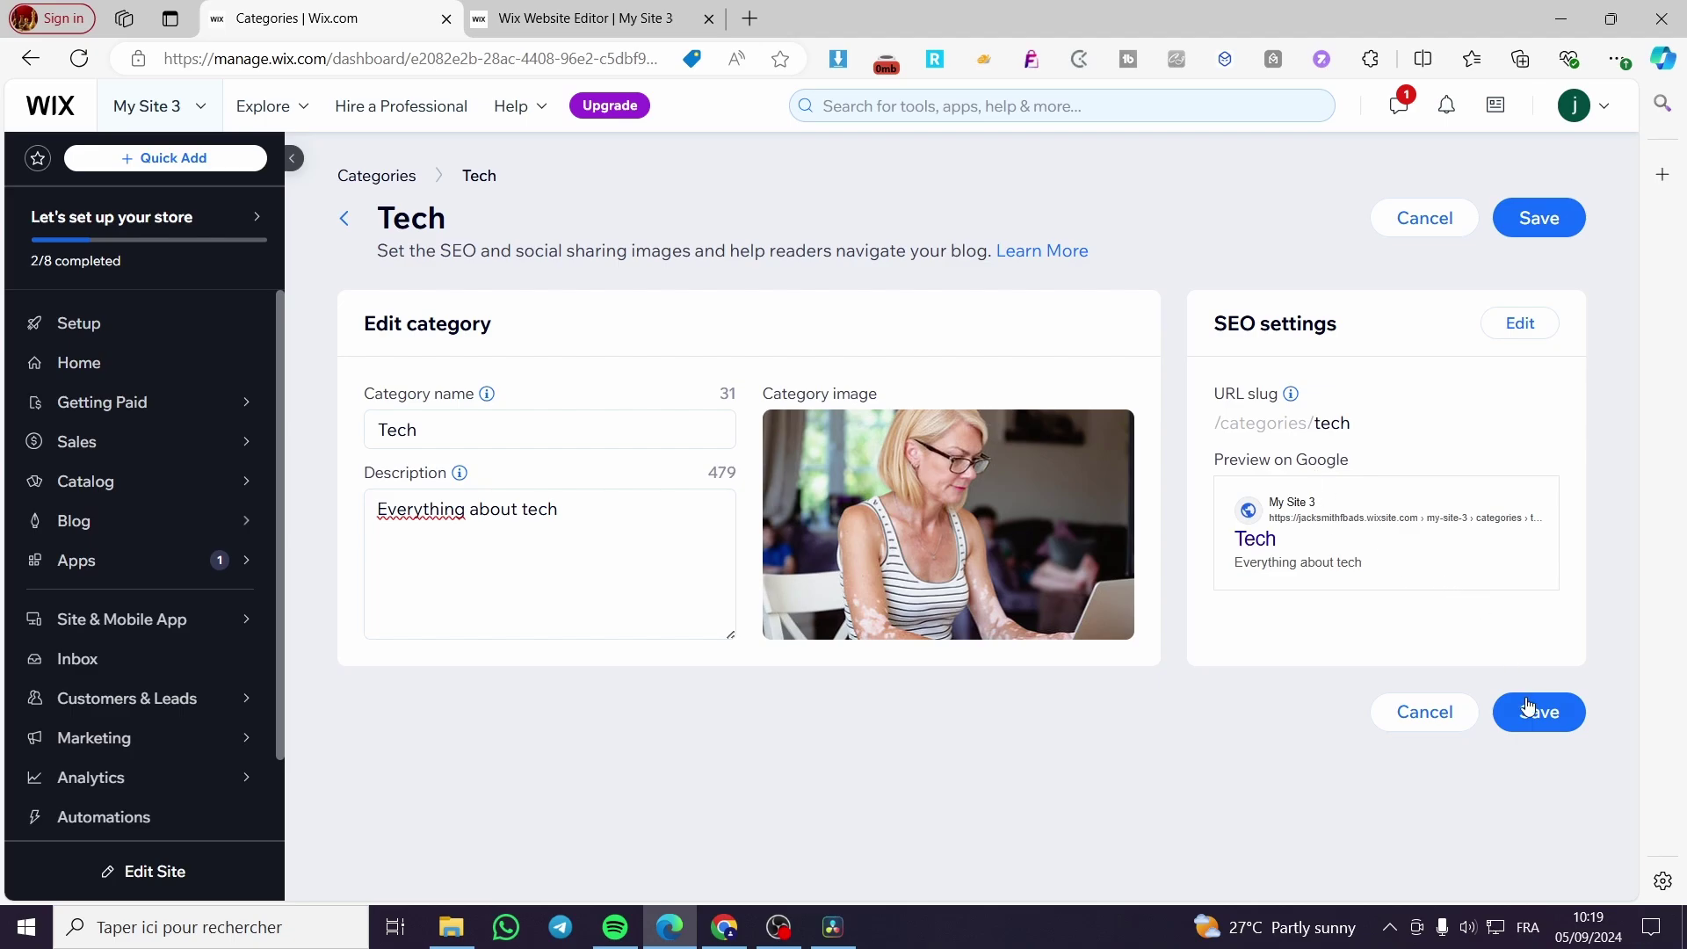
# - Save the Tech category, reopen it to review its details, and save it again
pyautogui.click(1561, 731)
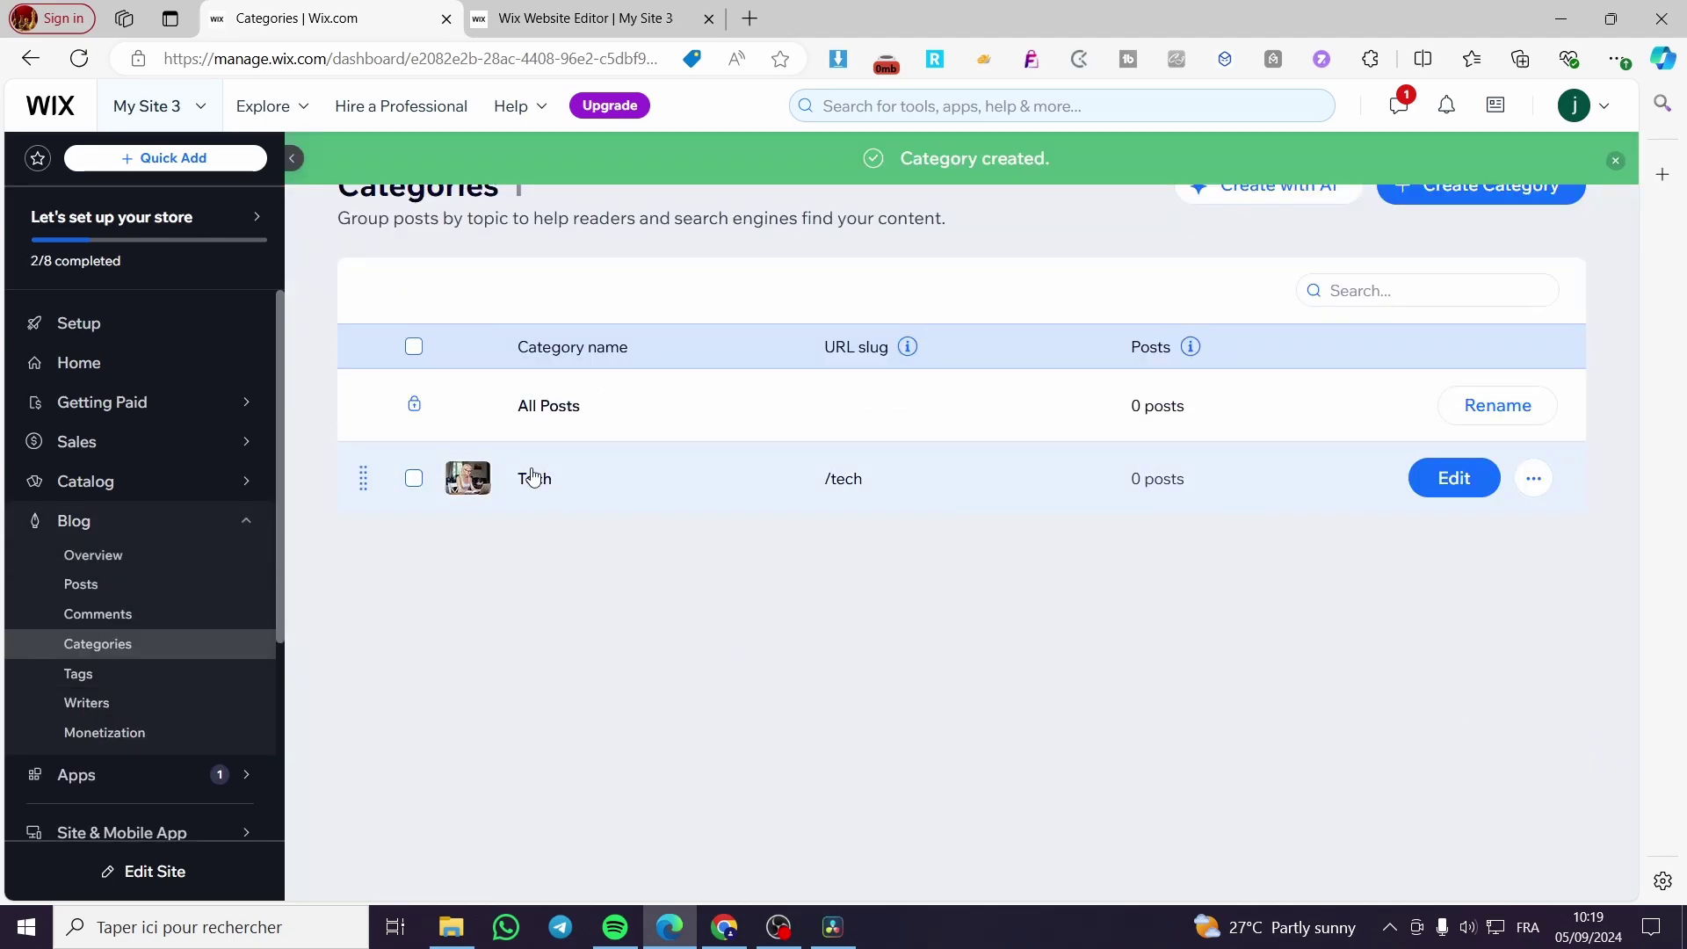
pyautogui.click(537, 482)
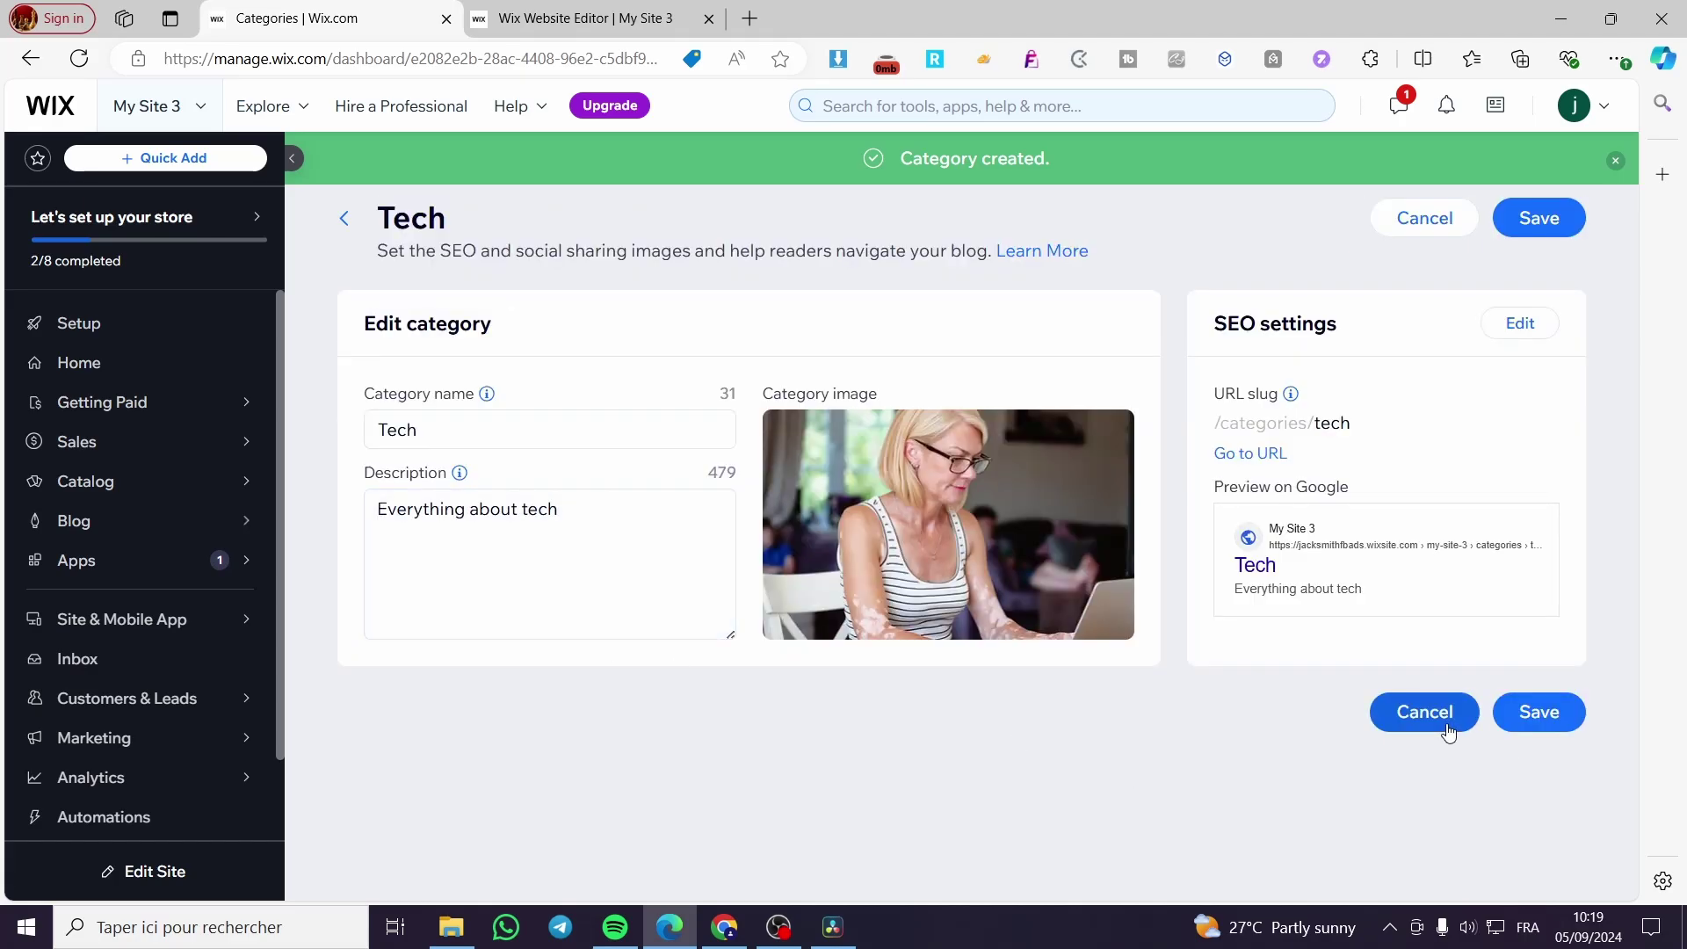
pyautogui.click(1570, 736)
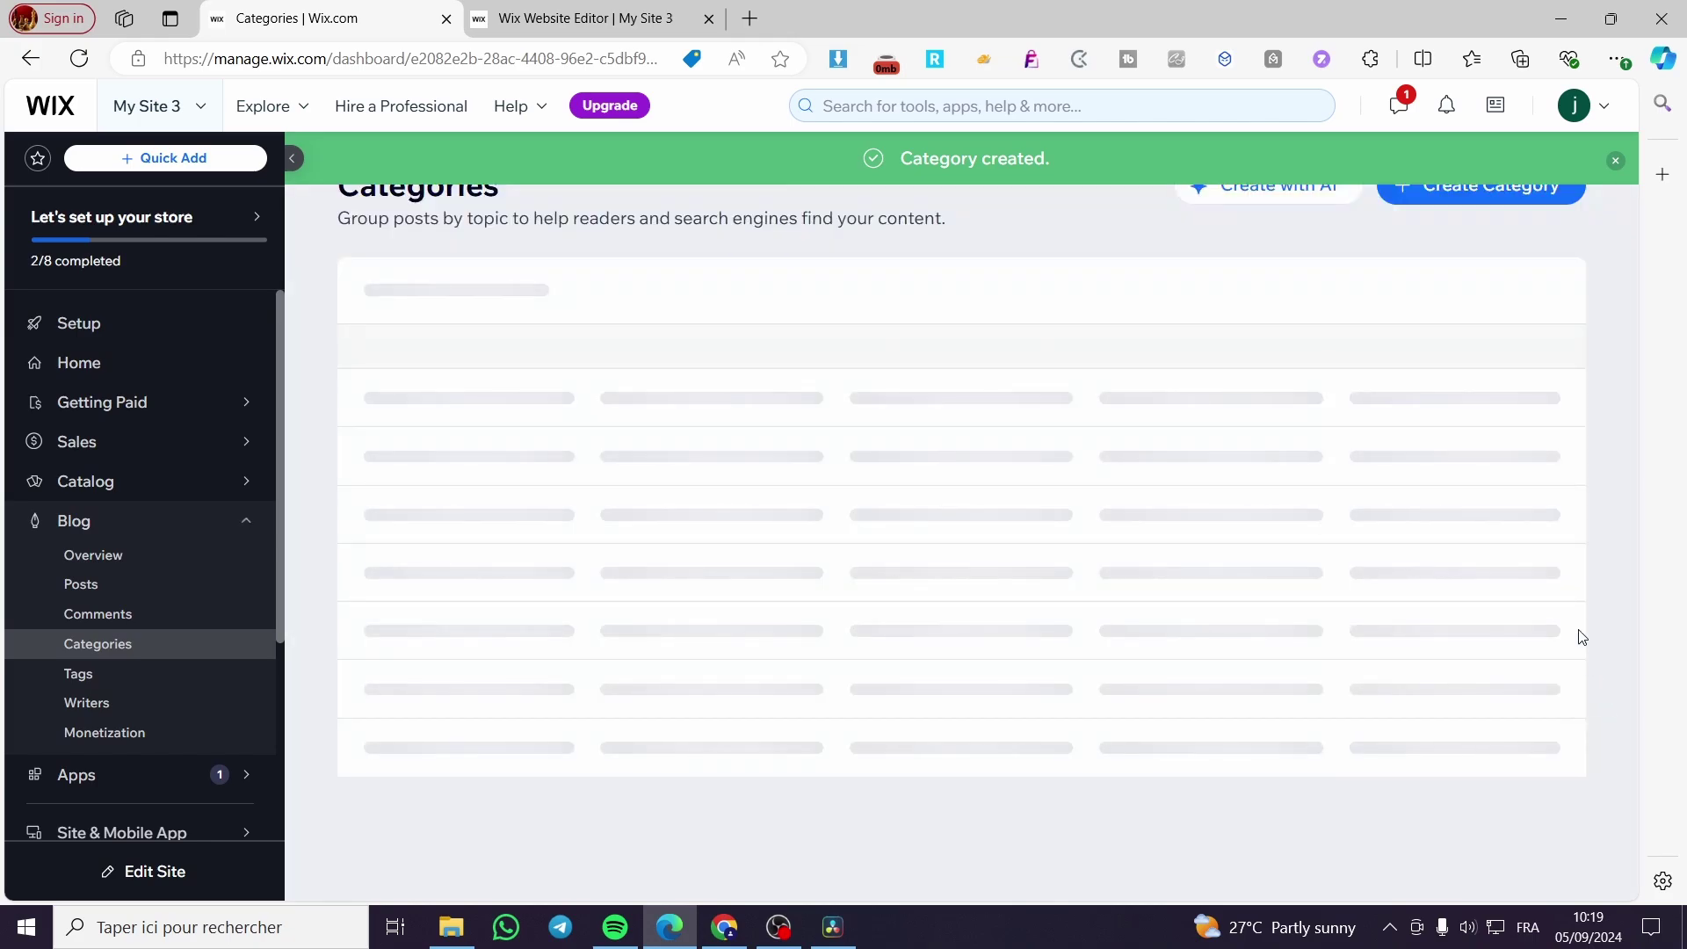
# - Start another blog category named "News" with the description "Here you will see every news in the country"
pyautogui.click(1549, 195)
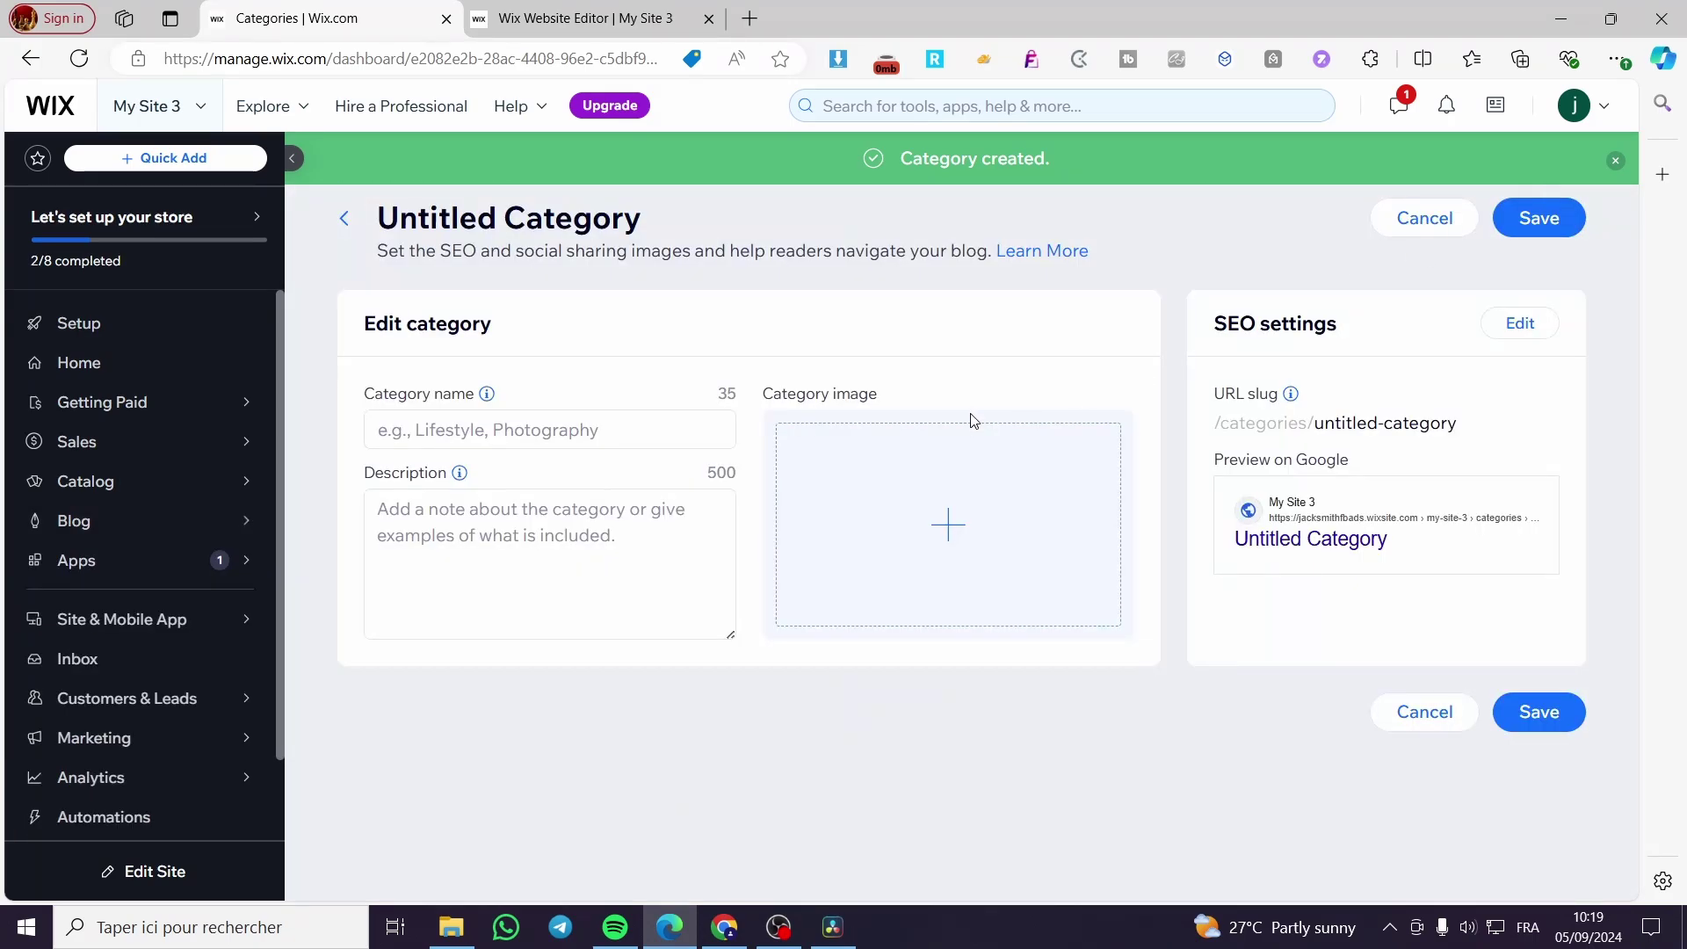
pyautogui.click(509, 431)
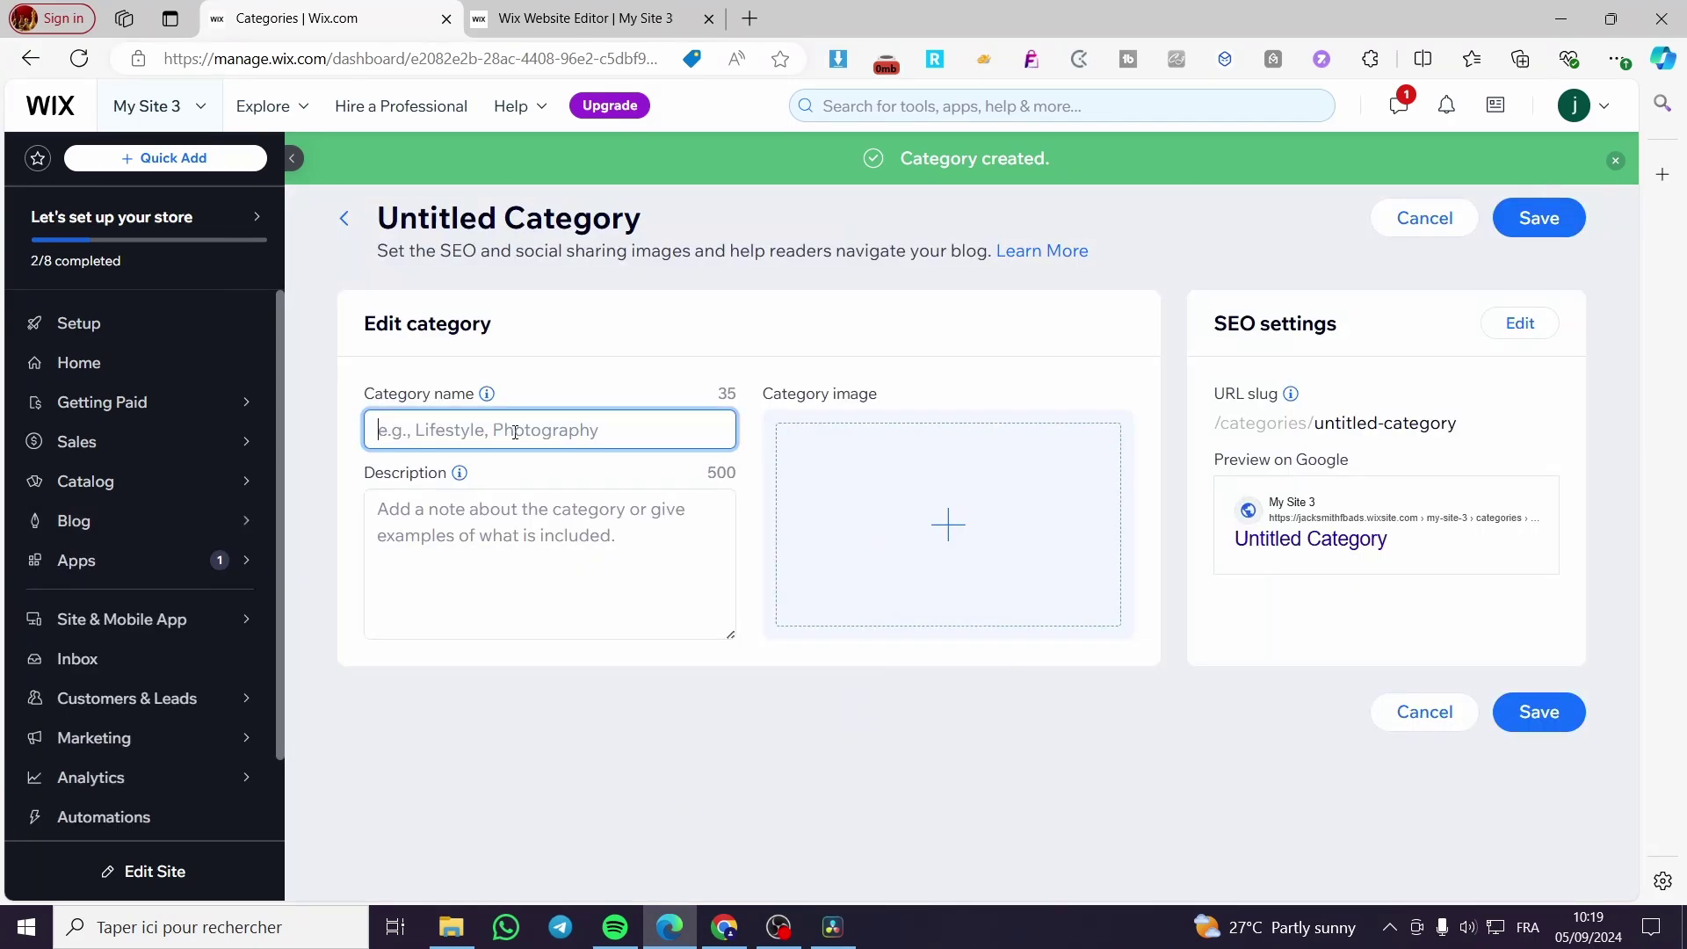
pyautogui.write('News')
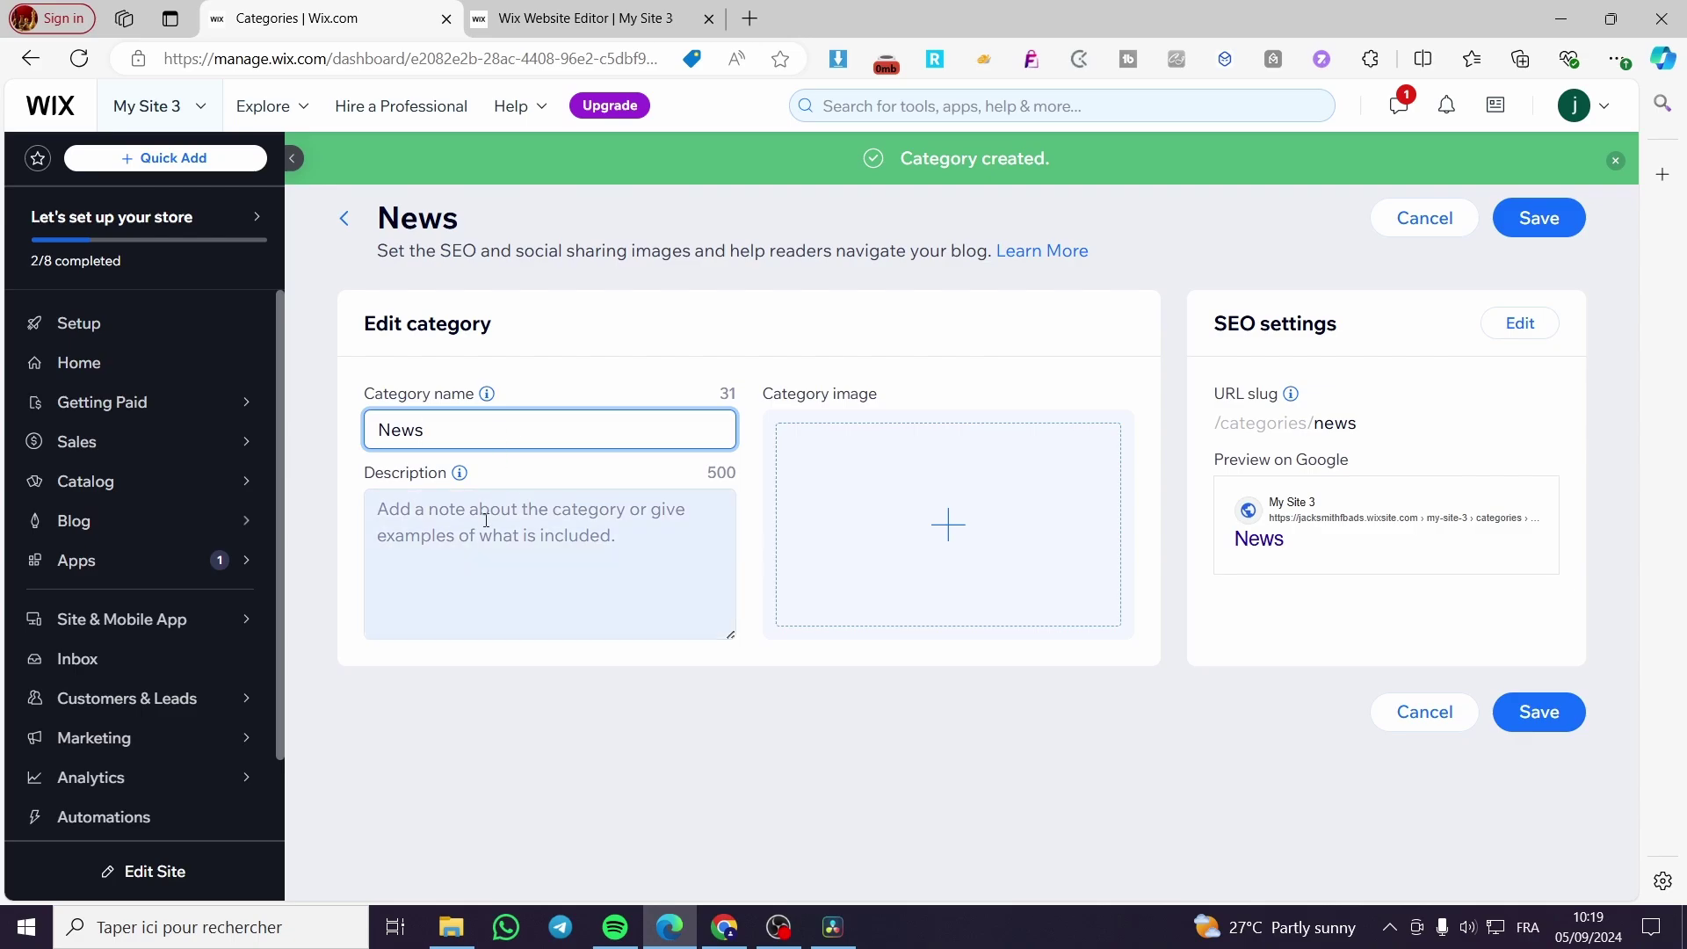
pyautogui.click(484, 520)
pyautogui.write('He')
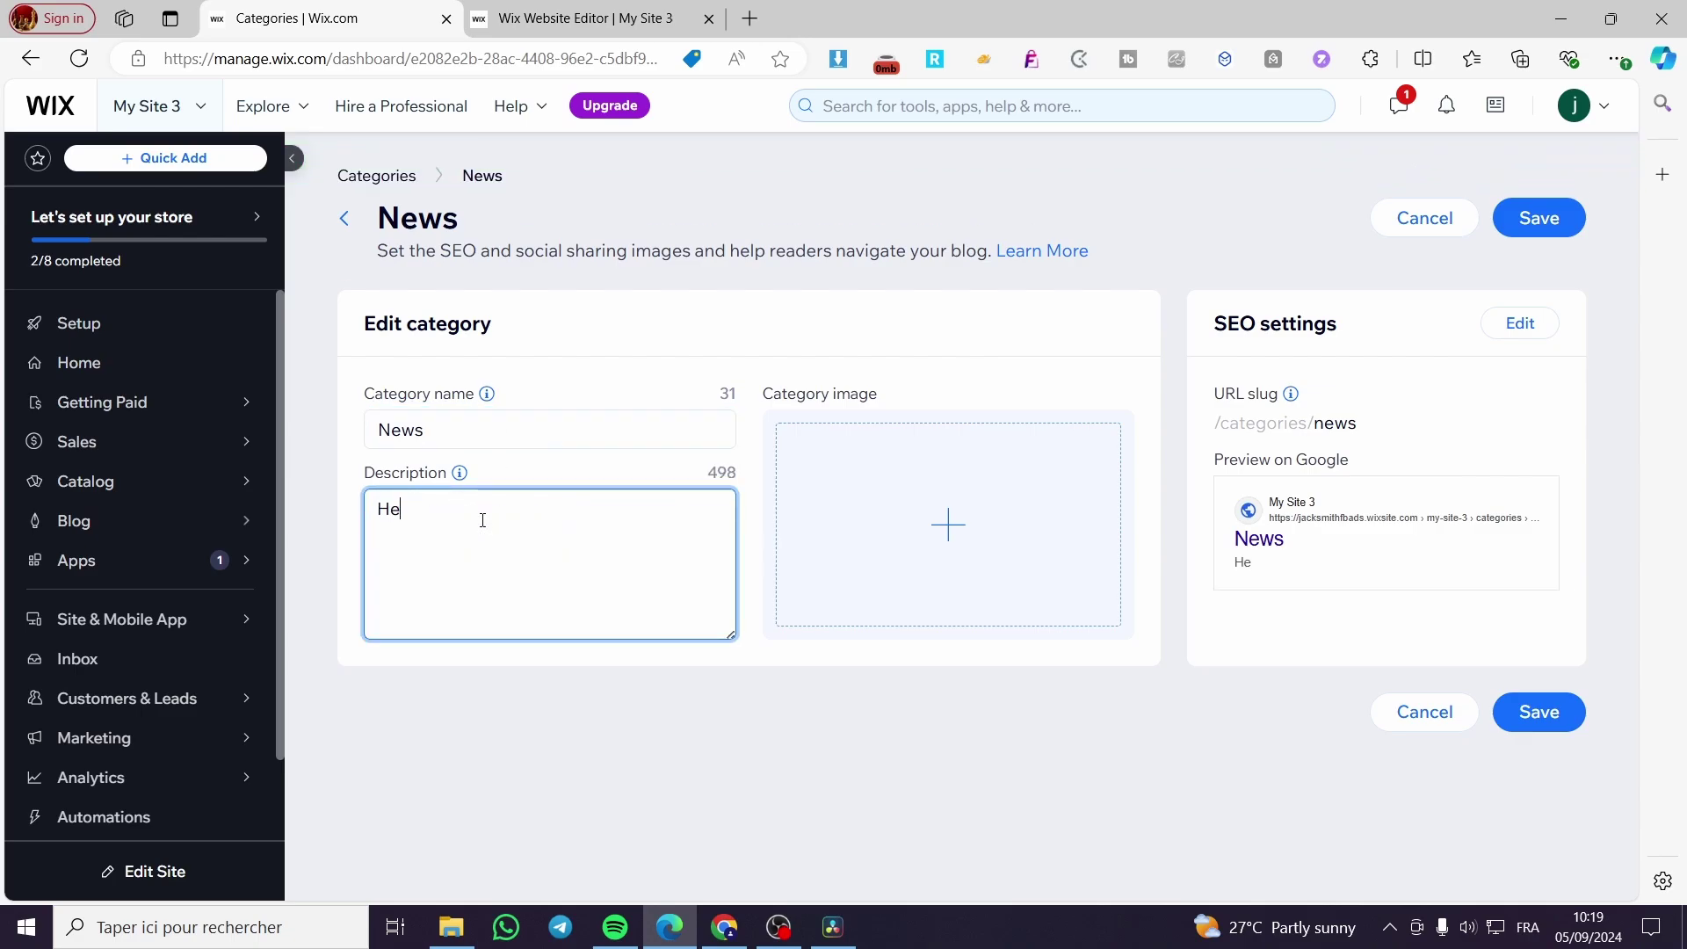
pyautogui.write('re yo')
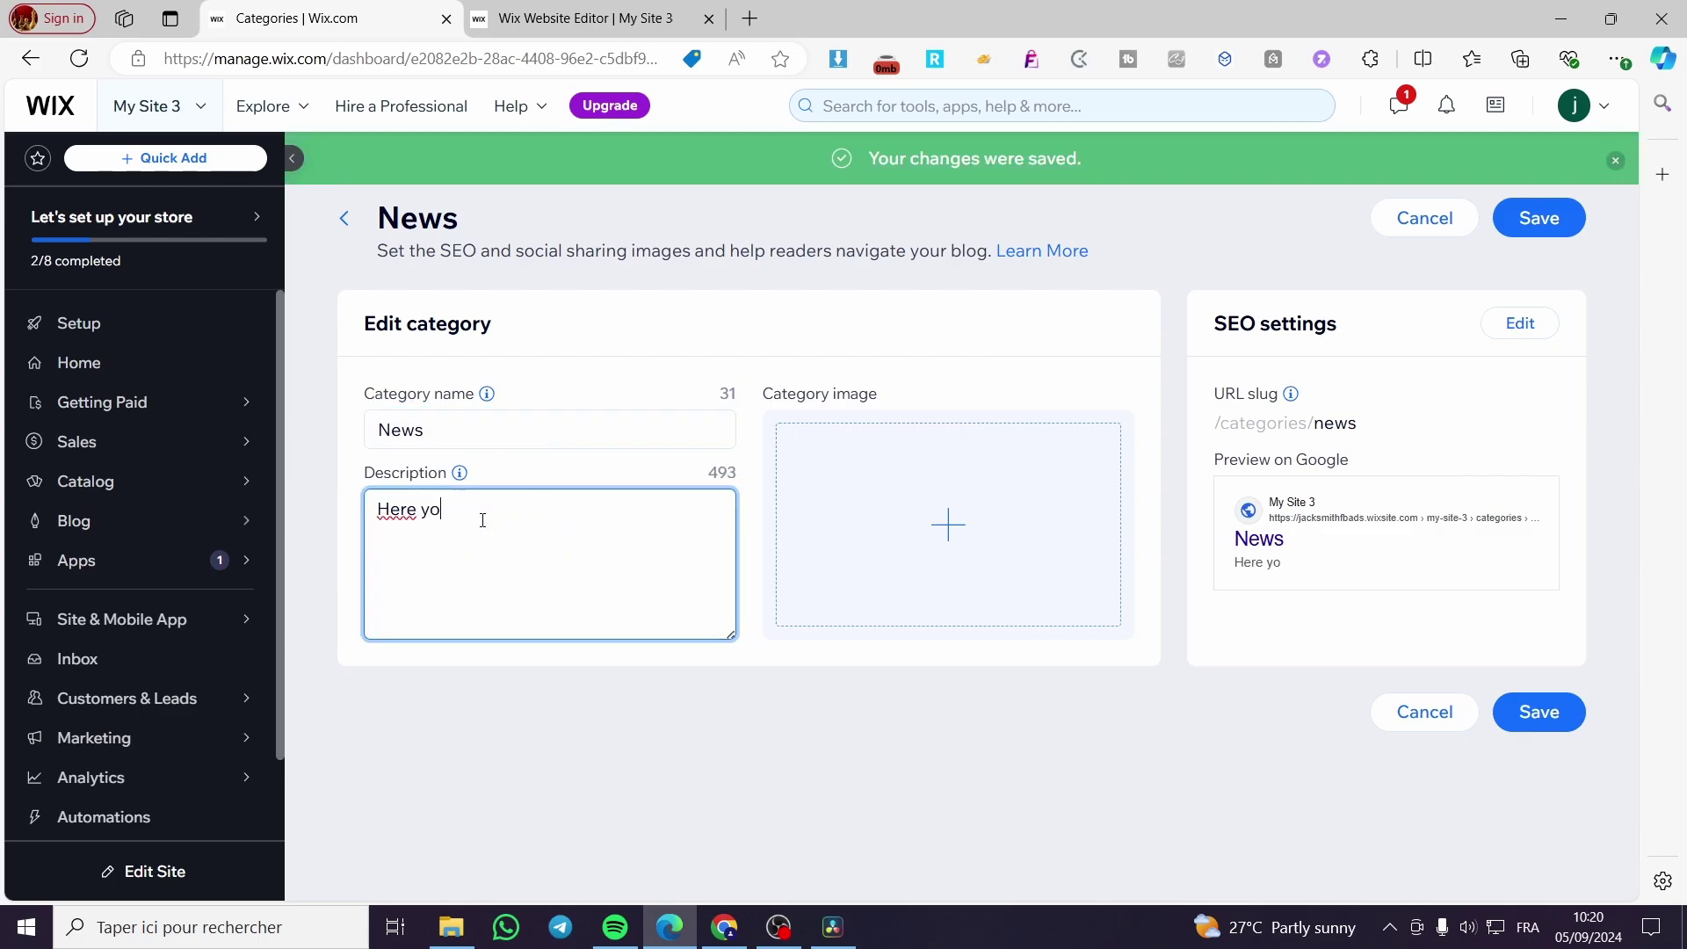
pyautogui.write('u will see every')
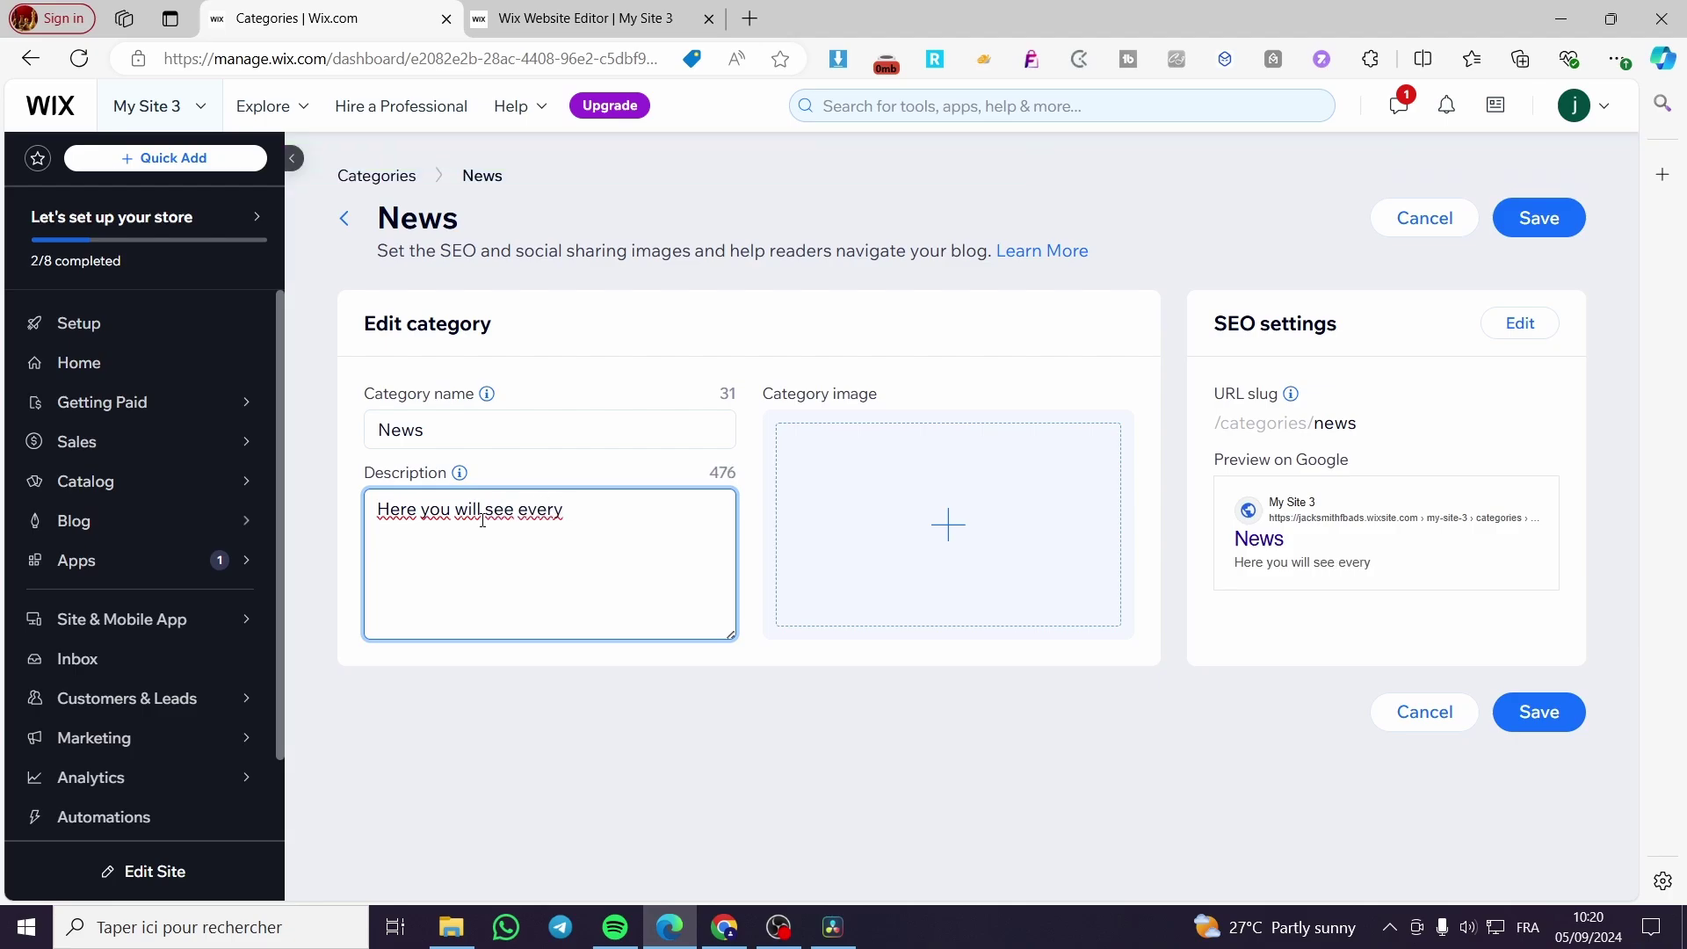
pyautogui.write(' news in')
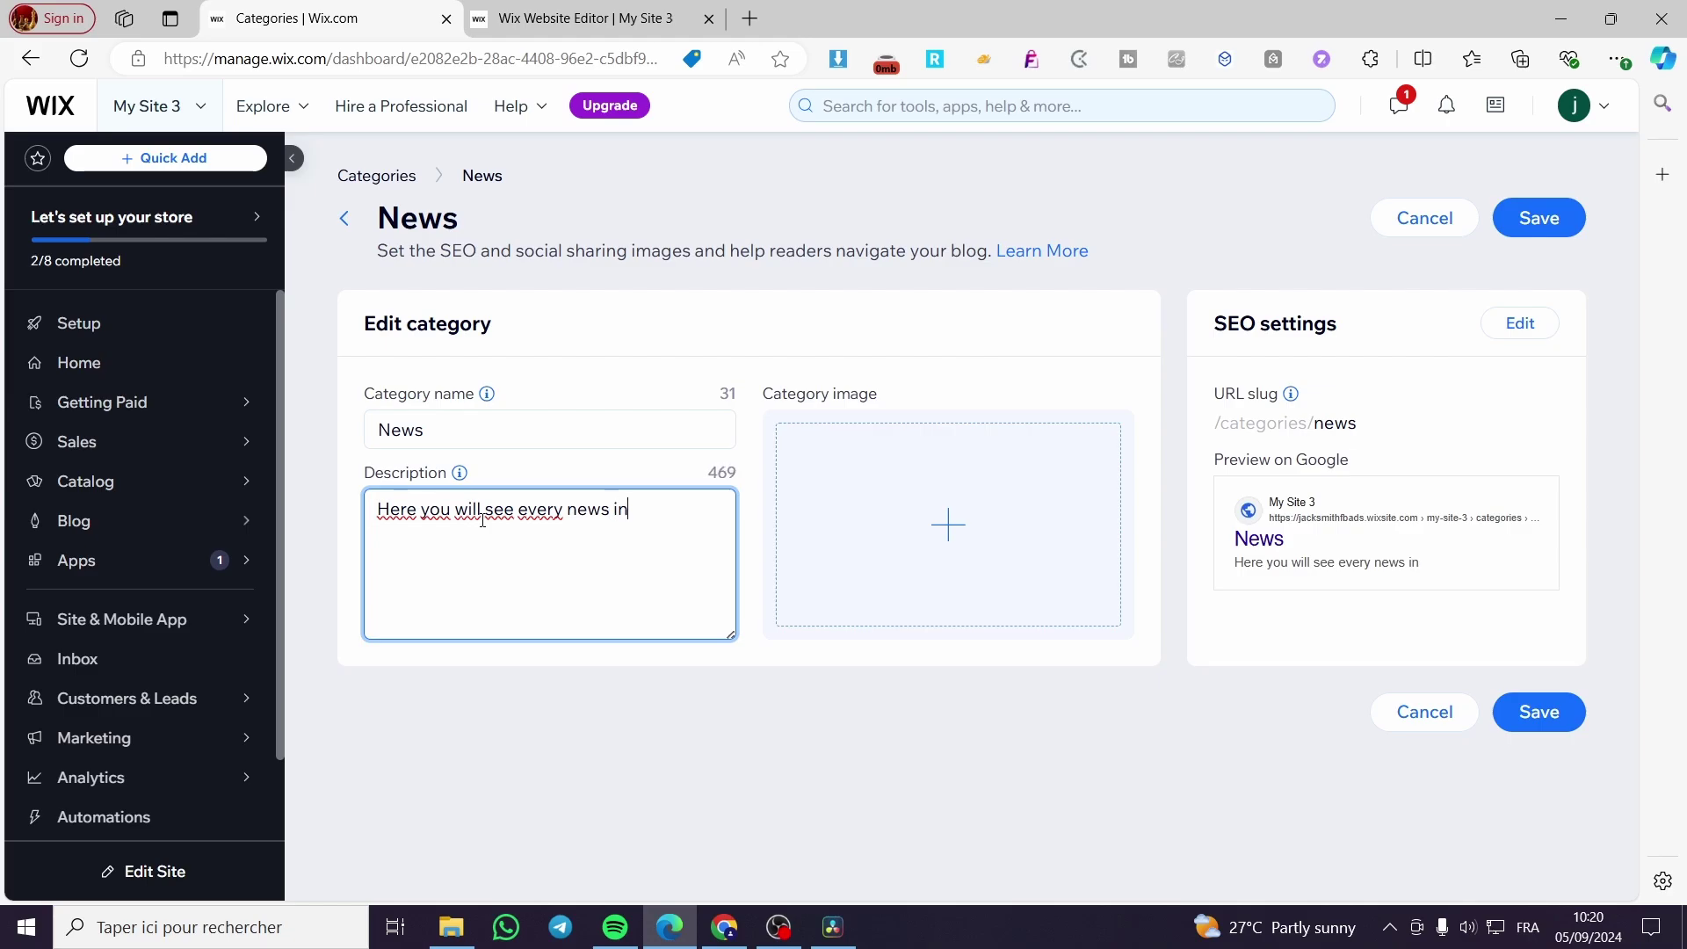
pyautogui.write(' the country')
# - Set the Popular Media photo "Working from Home" of the man with a headset as the News category's image and save the category
pyautogui.click(1011, 494)
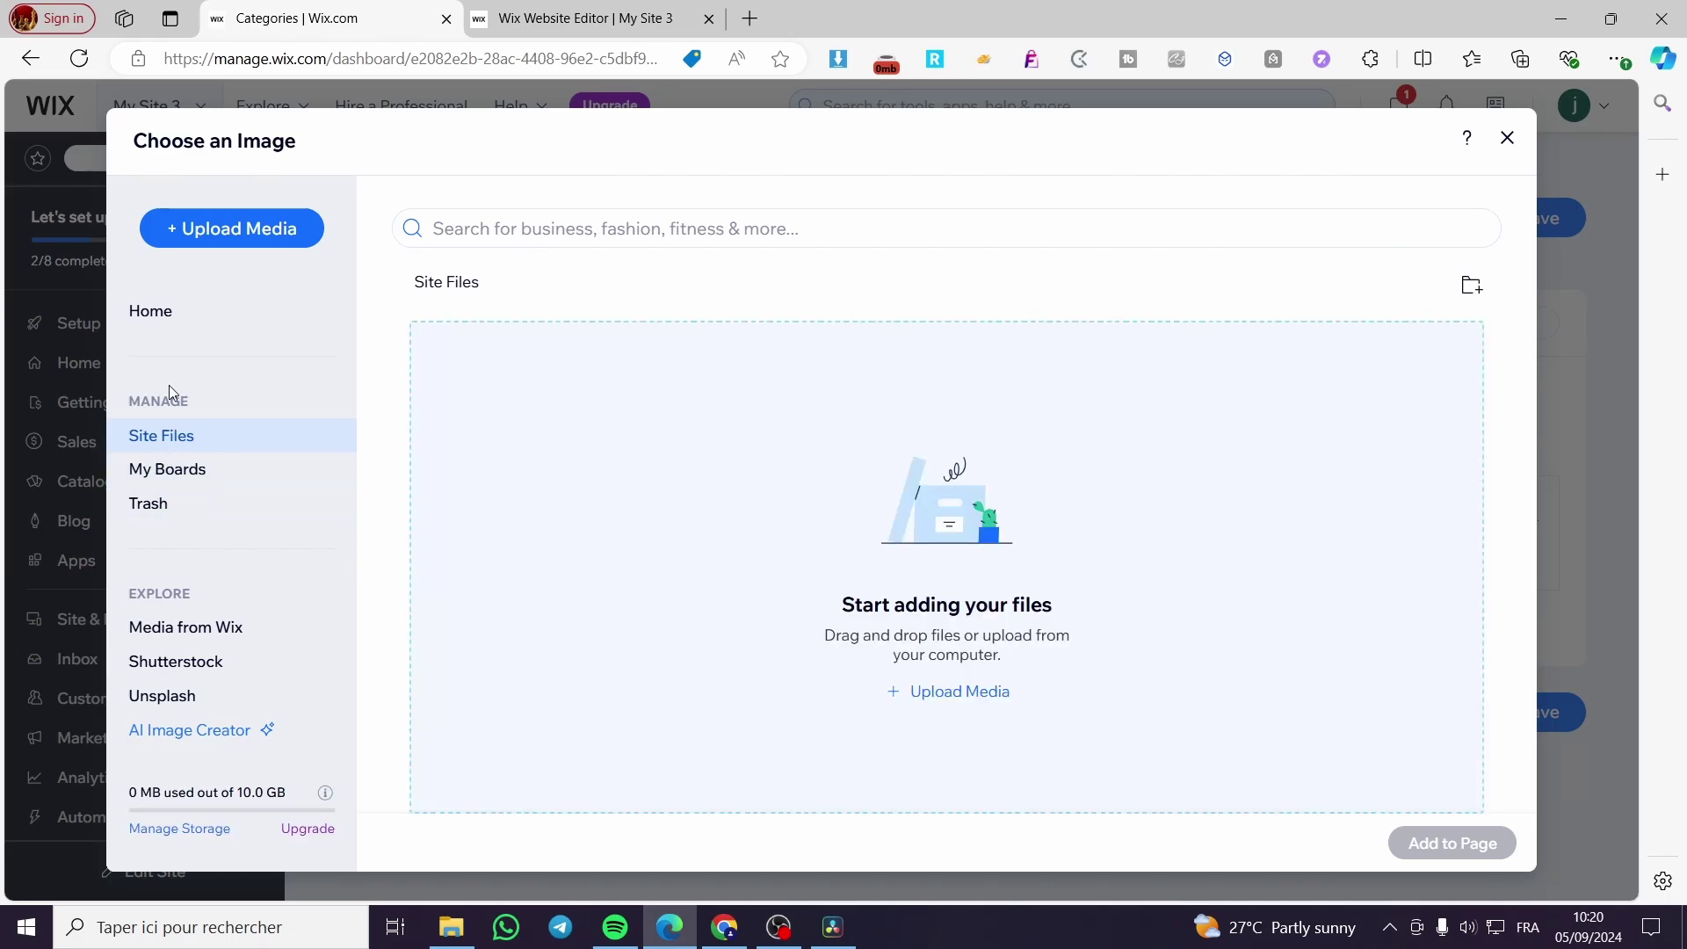
pyautogui.click(148, 310)
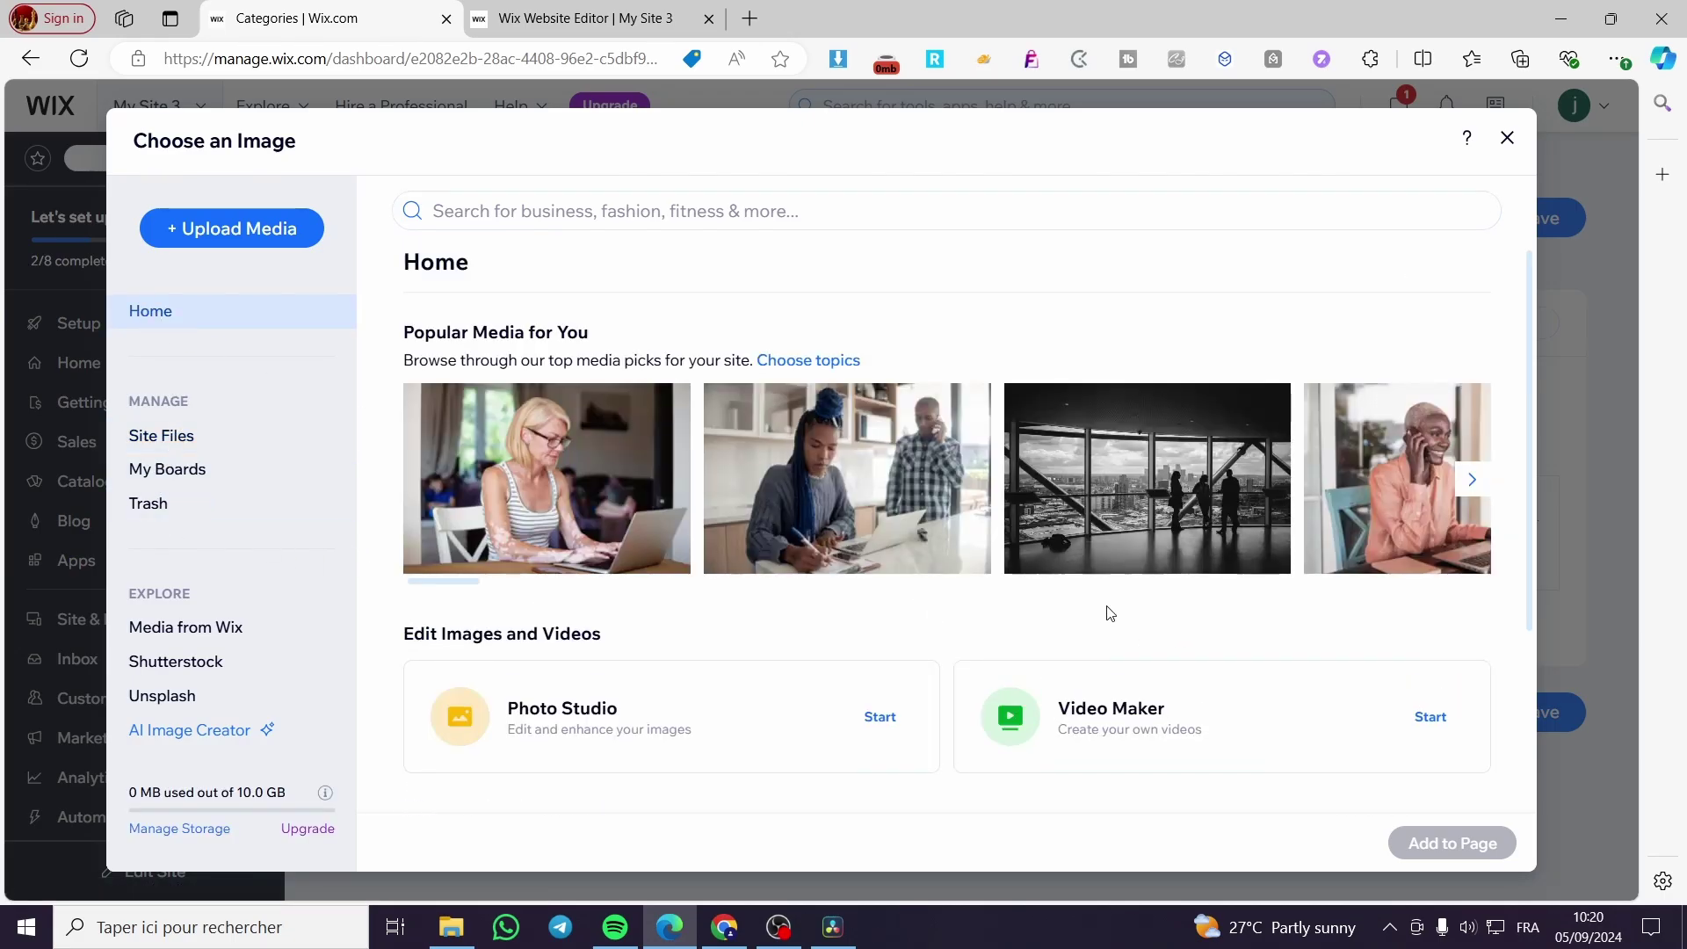
pyautogui.click(1472, 482)
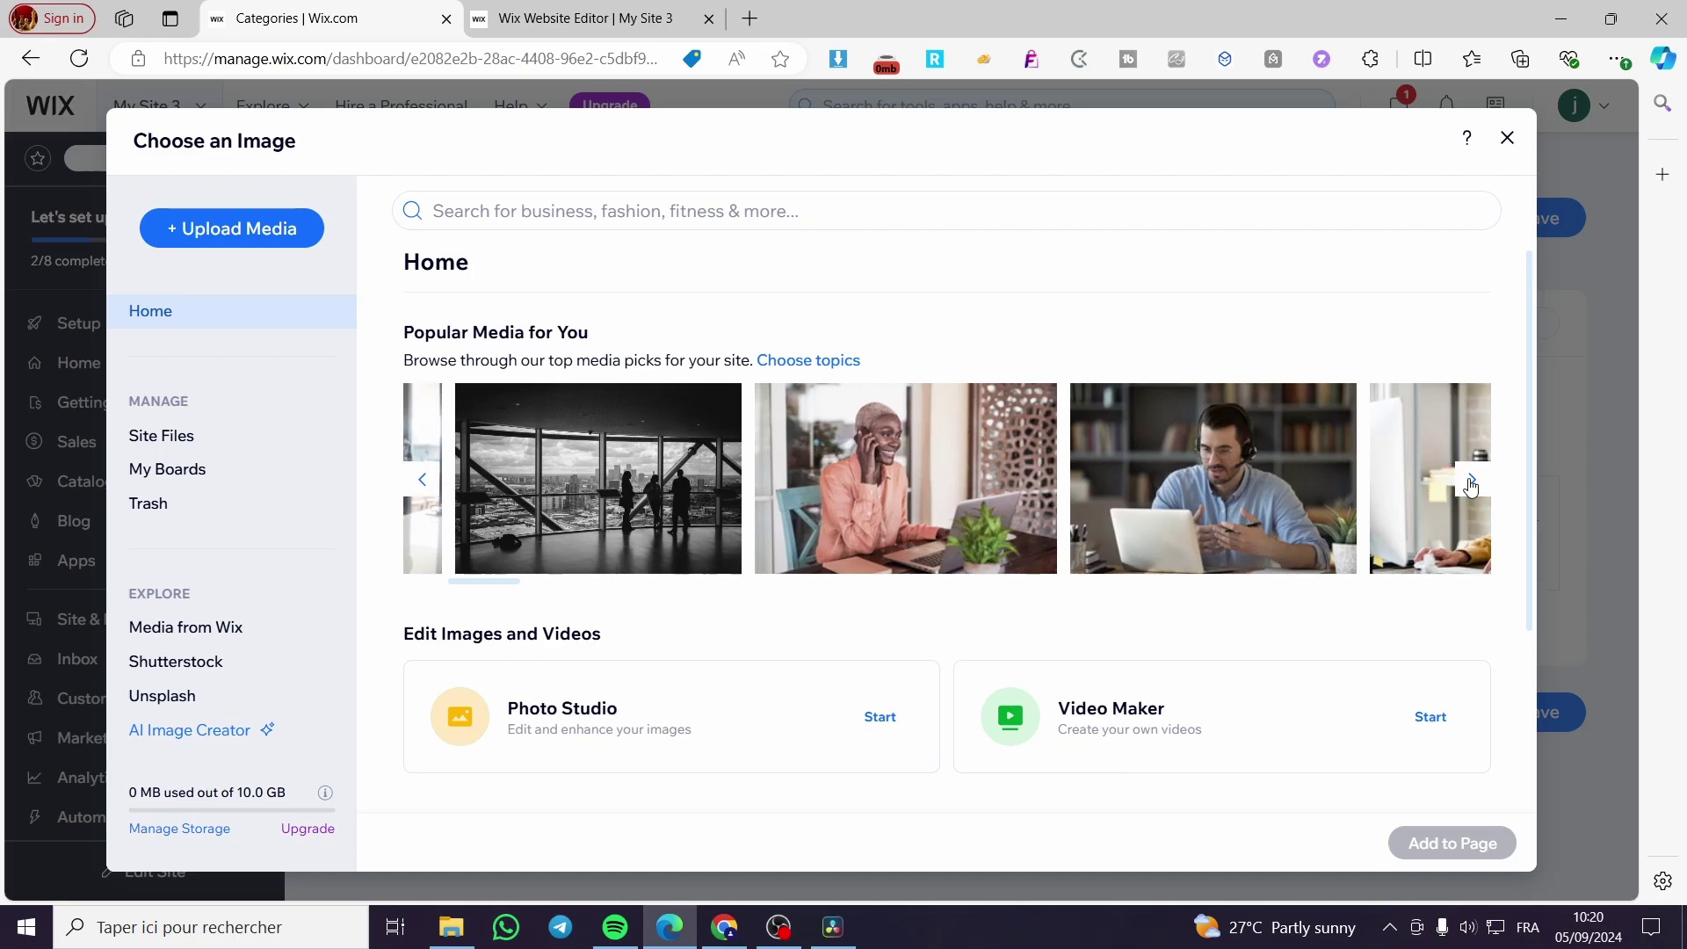
pyautogui.click(1472, 483)
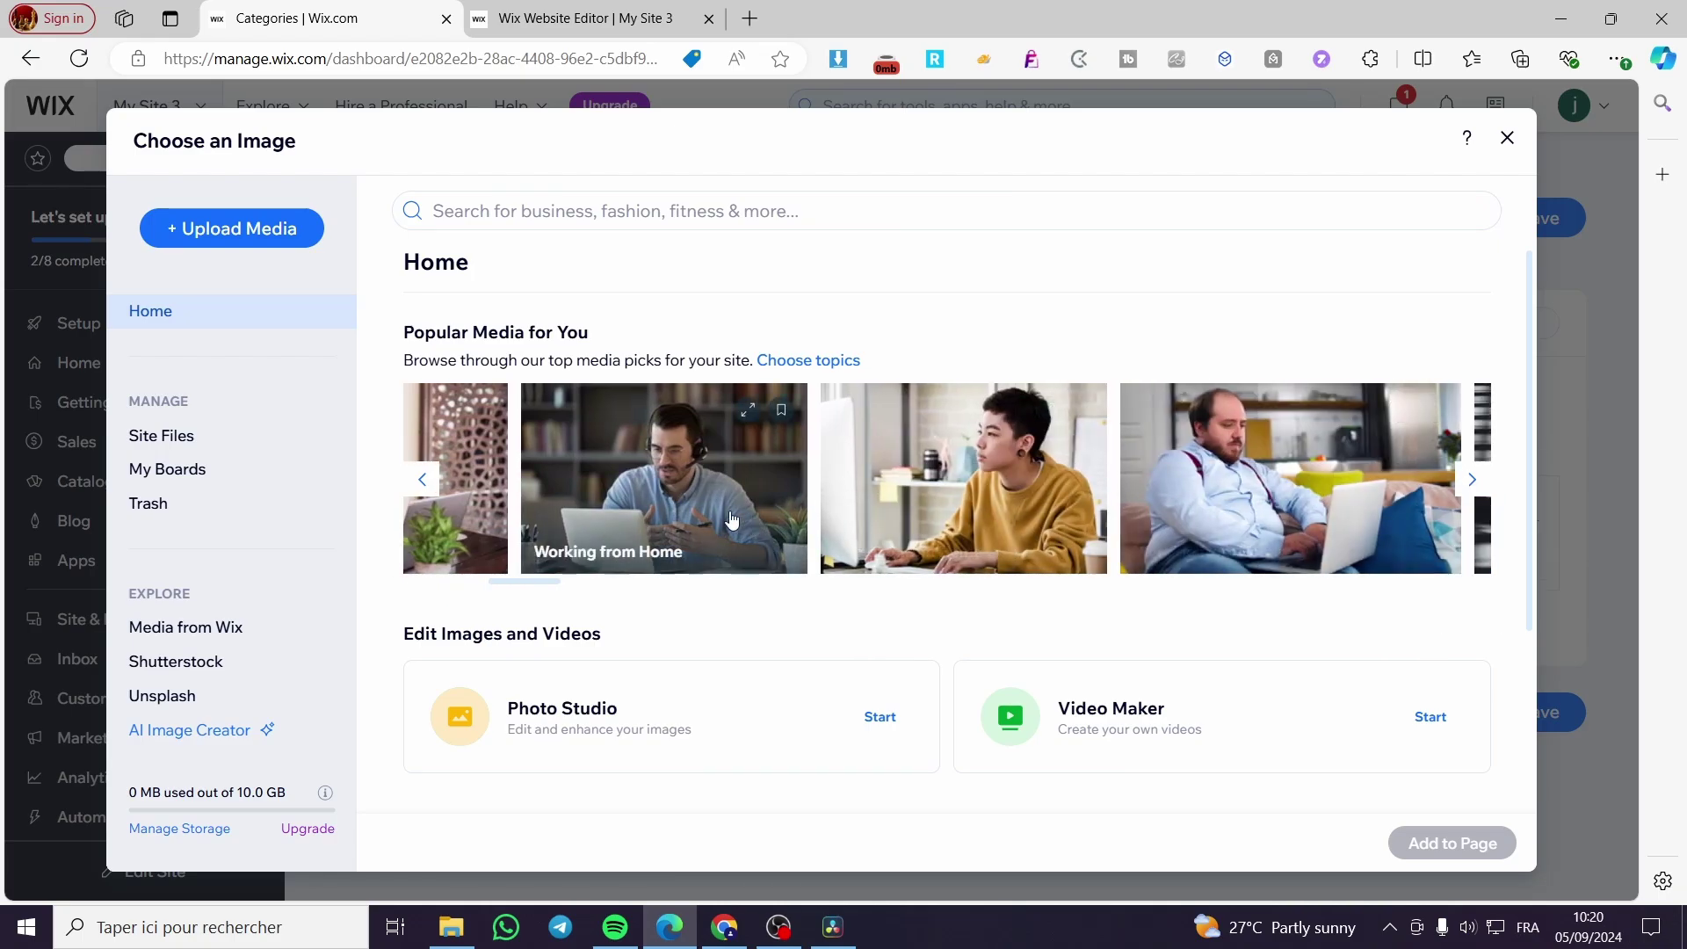
pyautogui.click(757, 531)
pyautogui.click(1480, 848)
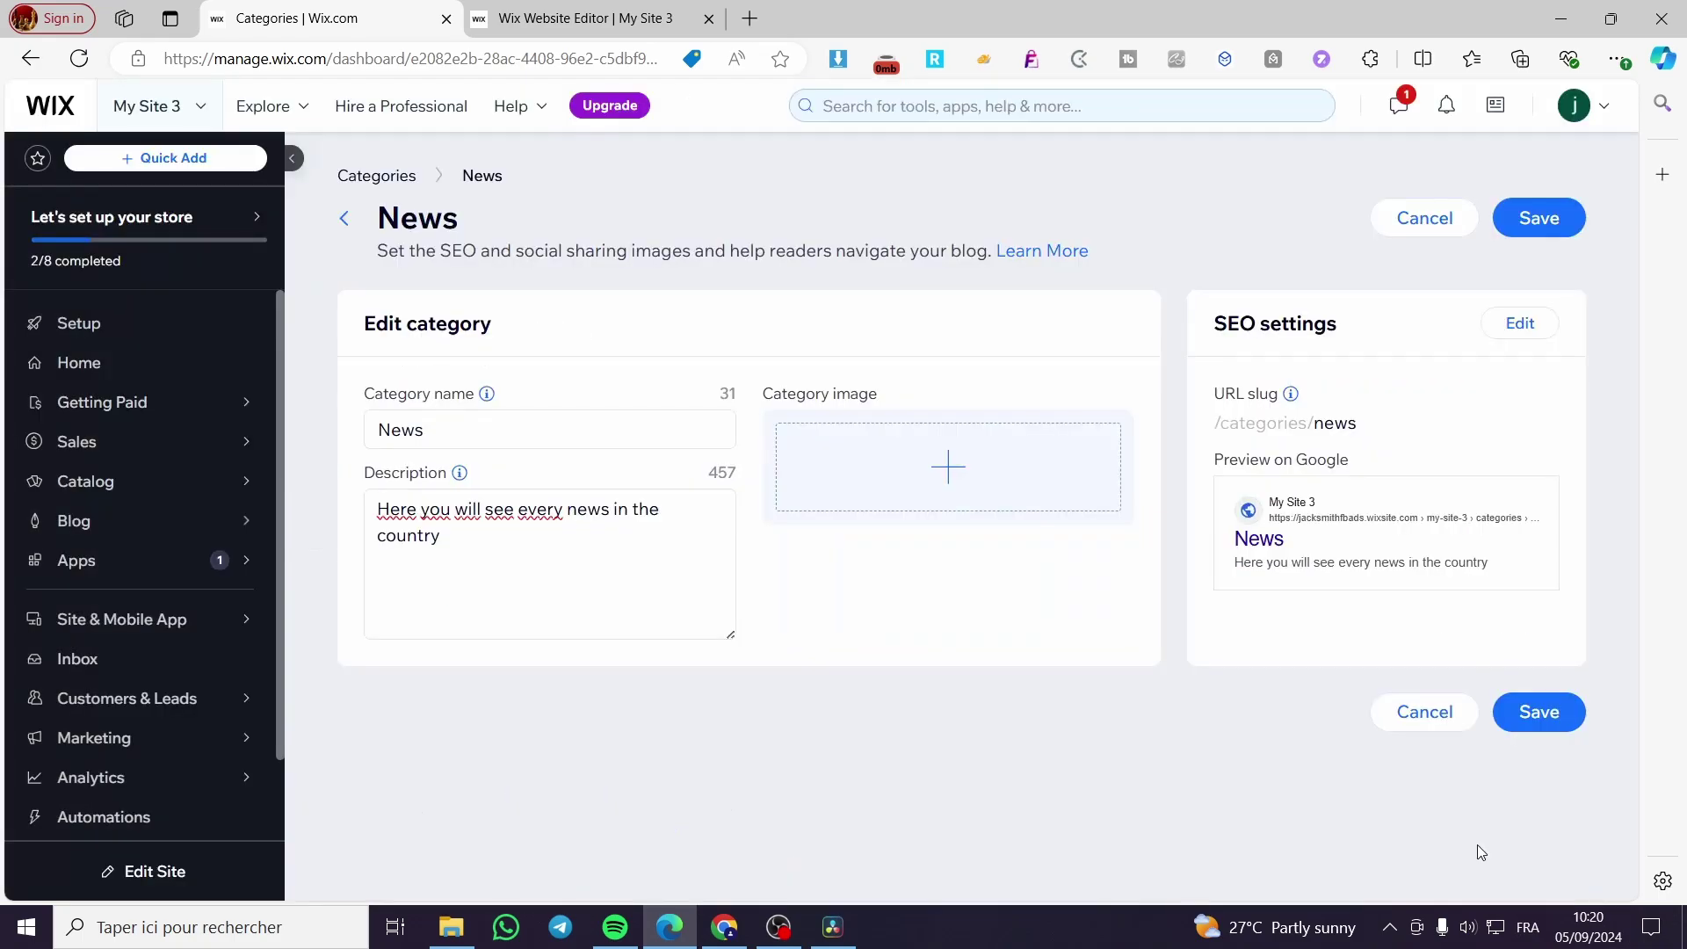
pyautogui.click(1547, 714)
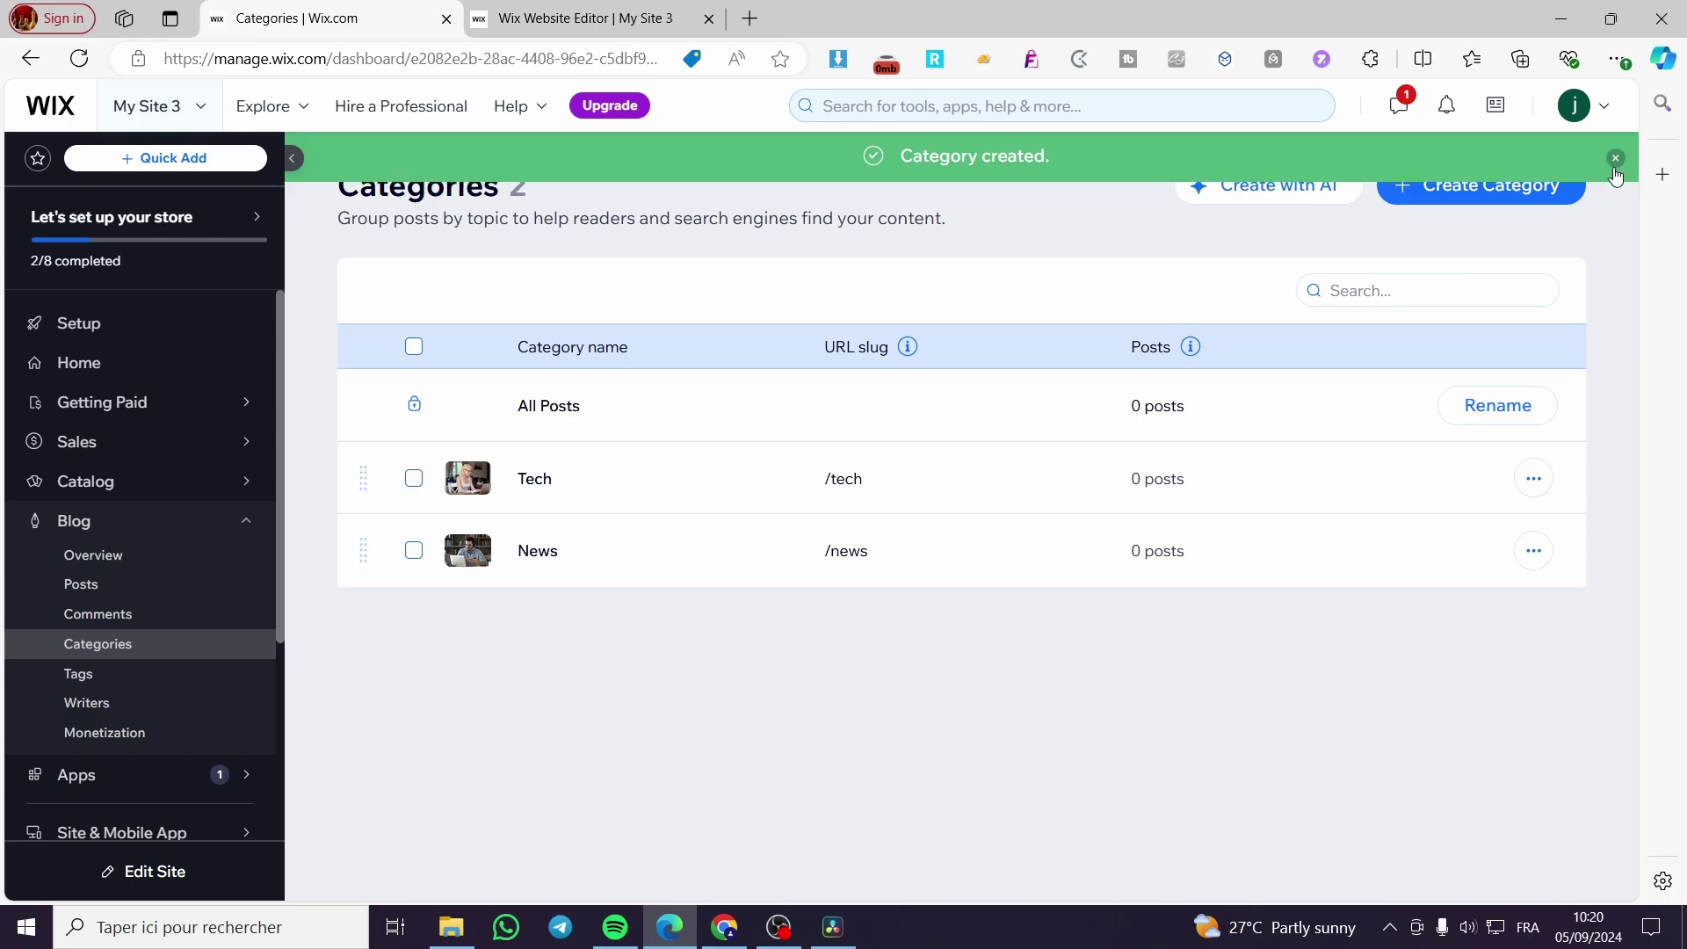
# - Create a new blog post from the Posts page and title it "Welcome to the tech Blog"
pyautogui.click(109, 595)
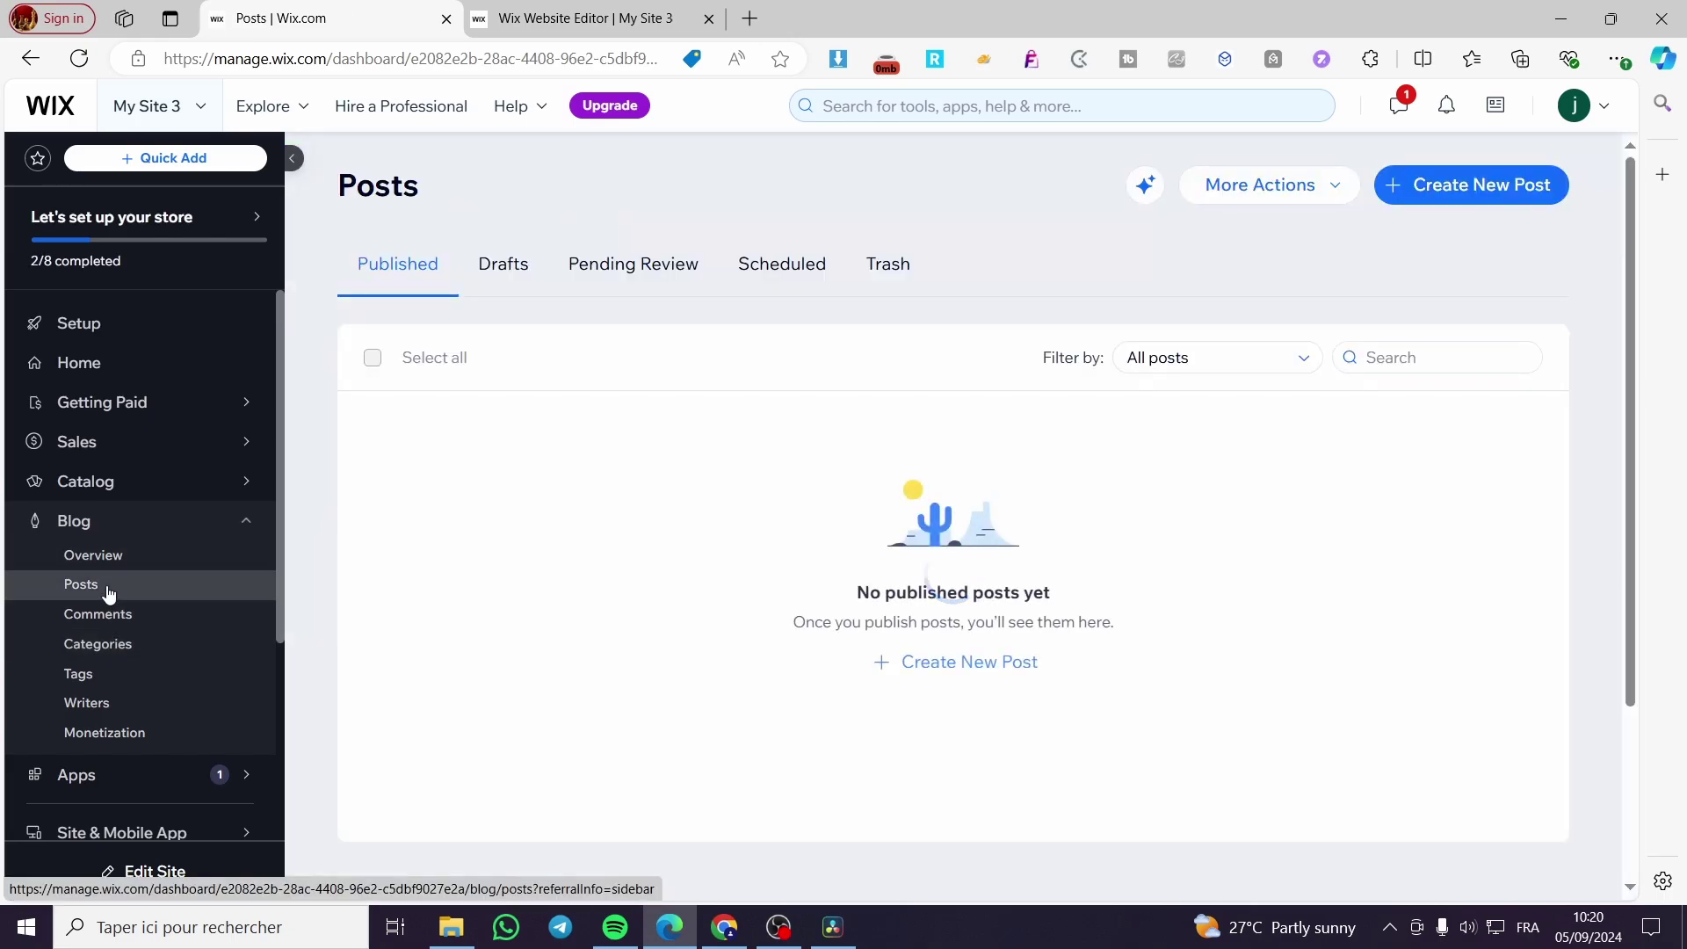
pyautogui.click(990, 665)
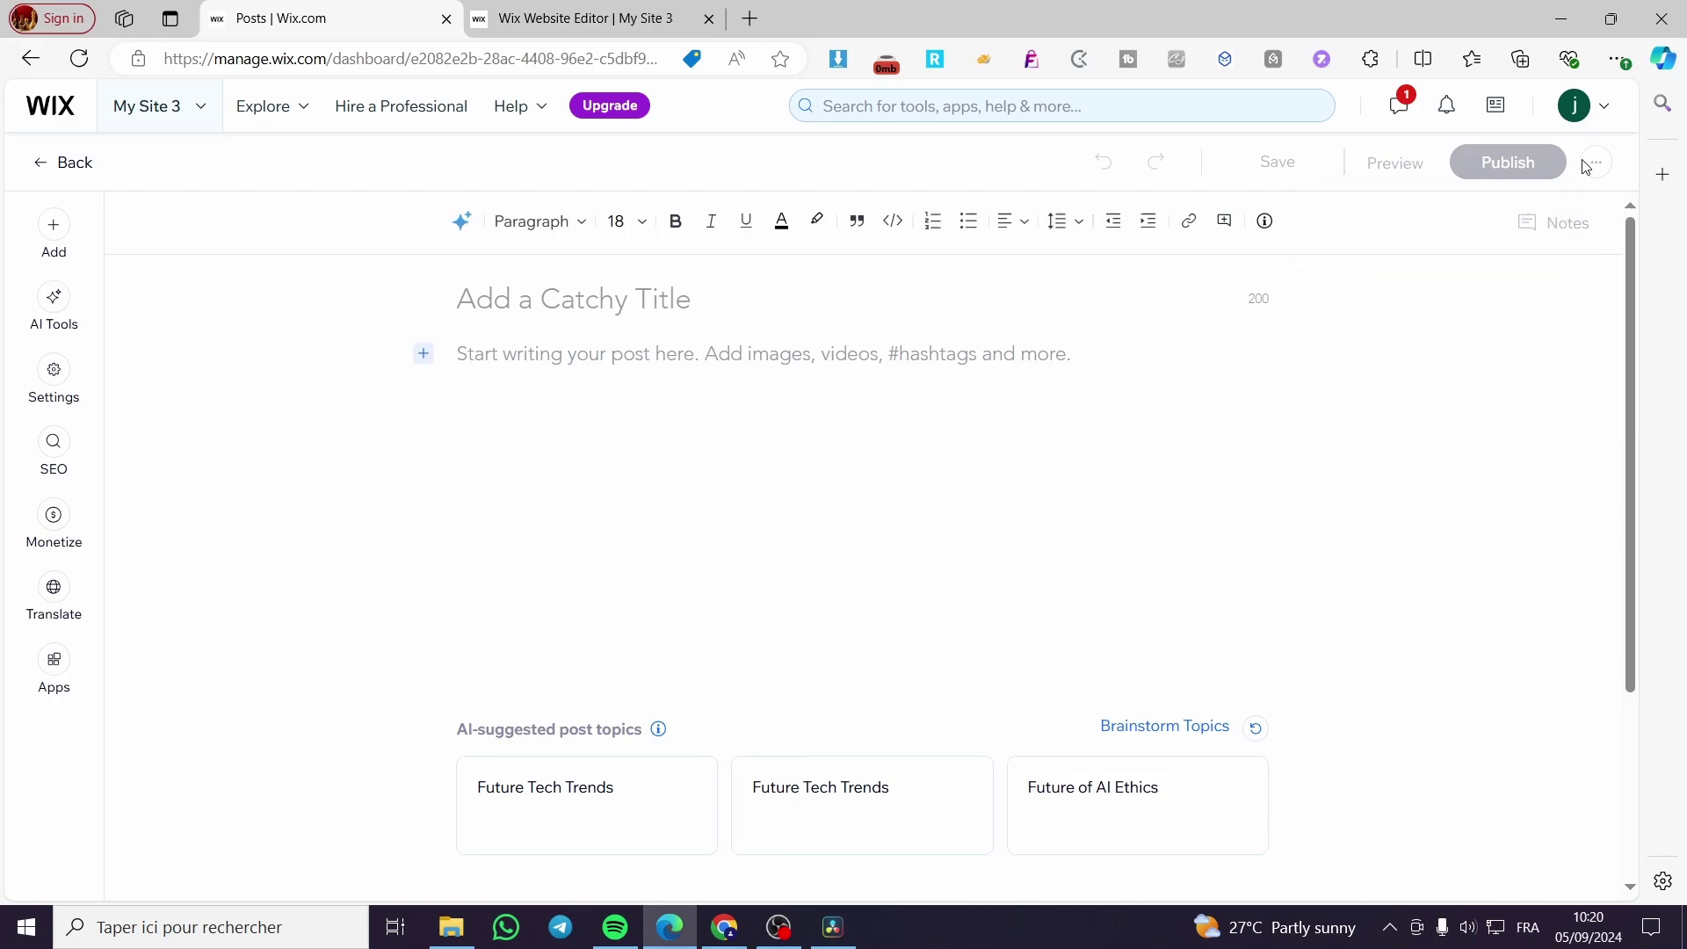
pyautogui.click(594, 297)
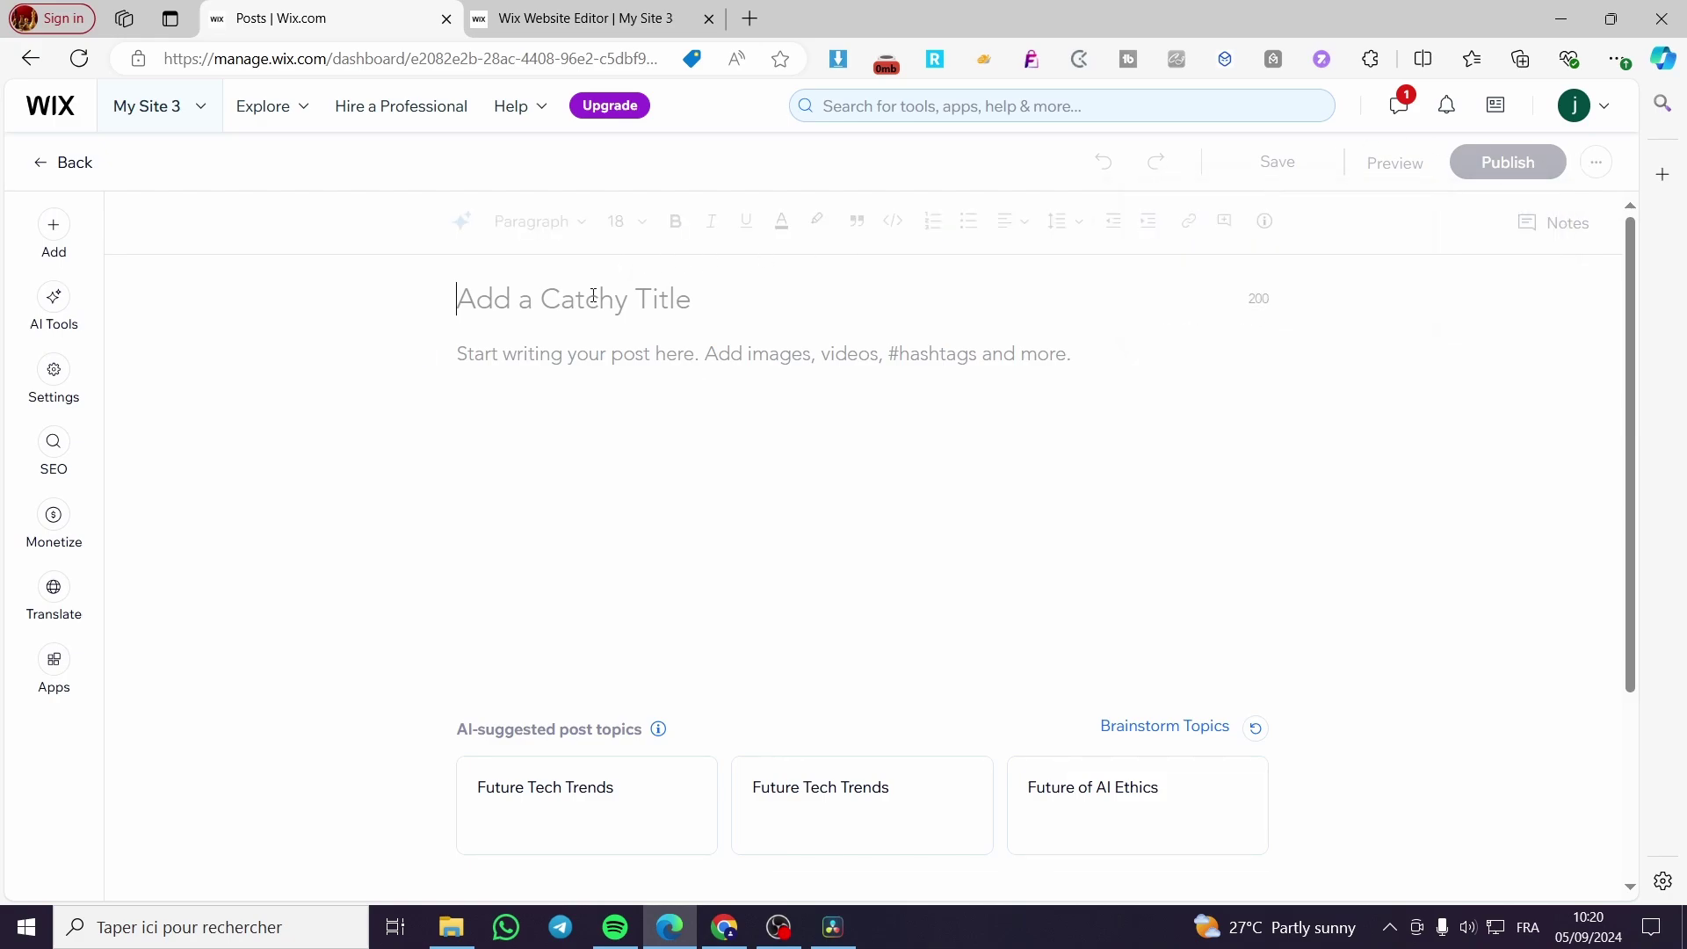
pyautogui.write('Welcome ')
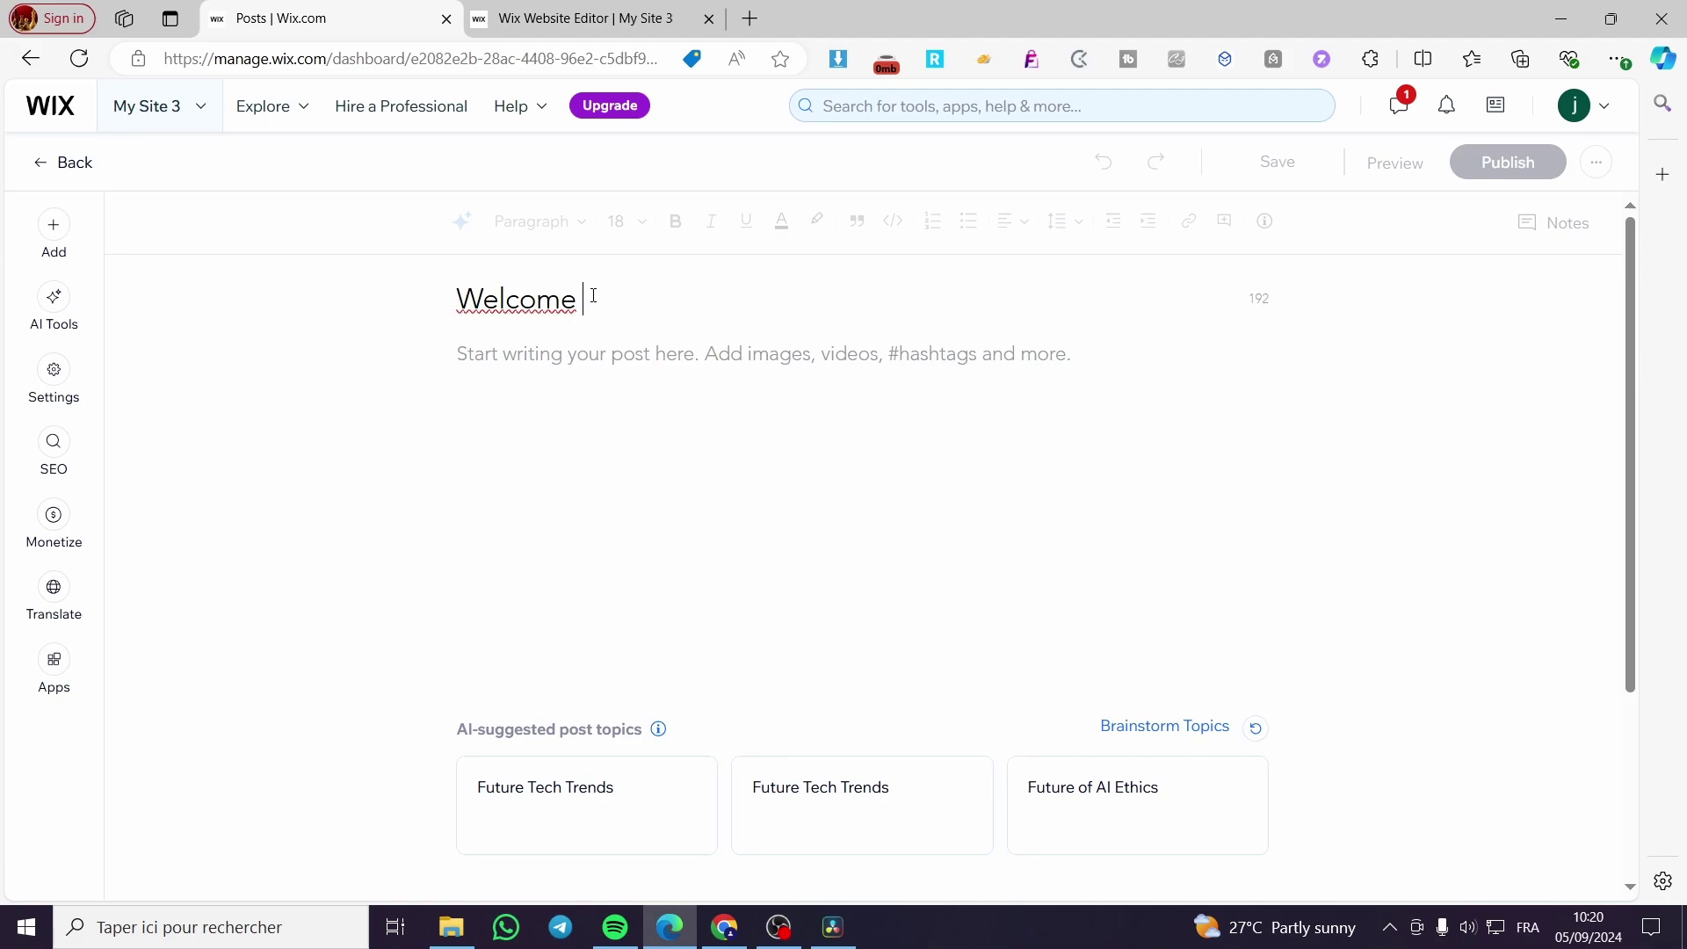
pyautogui.write('to the')
pyautogui.write('tech Blog')
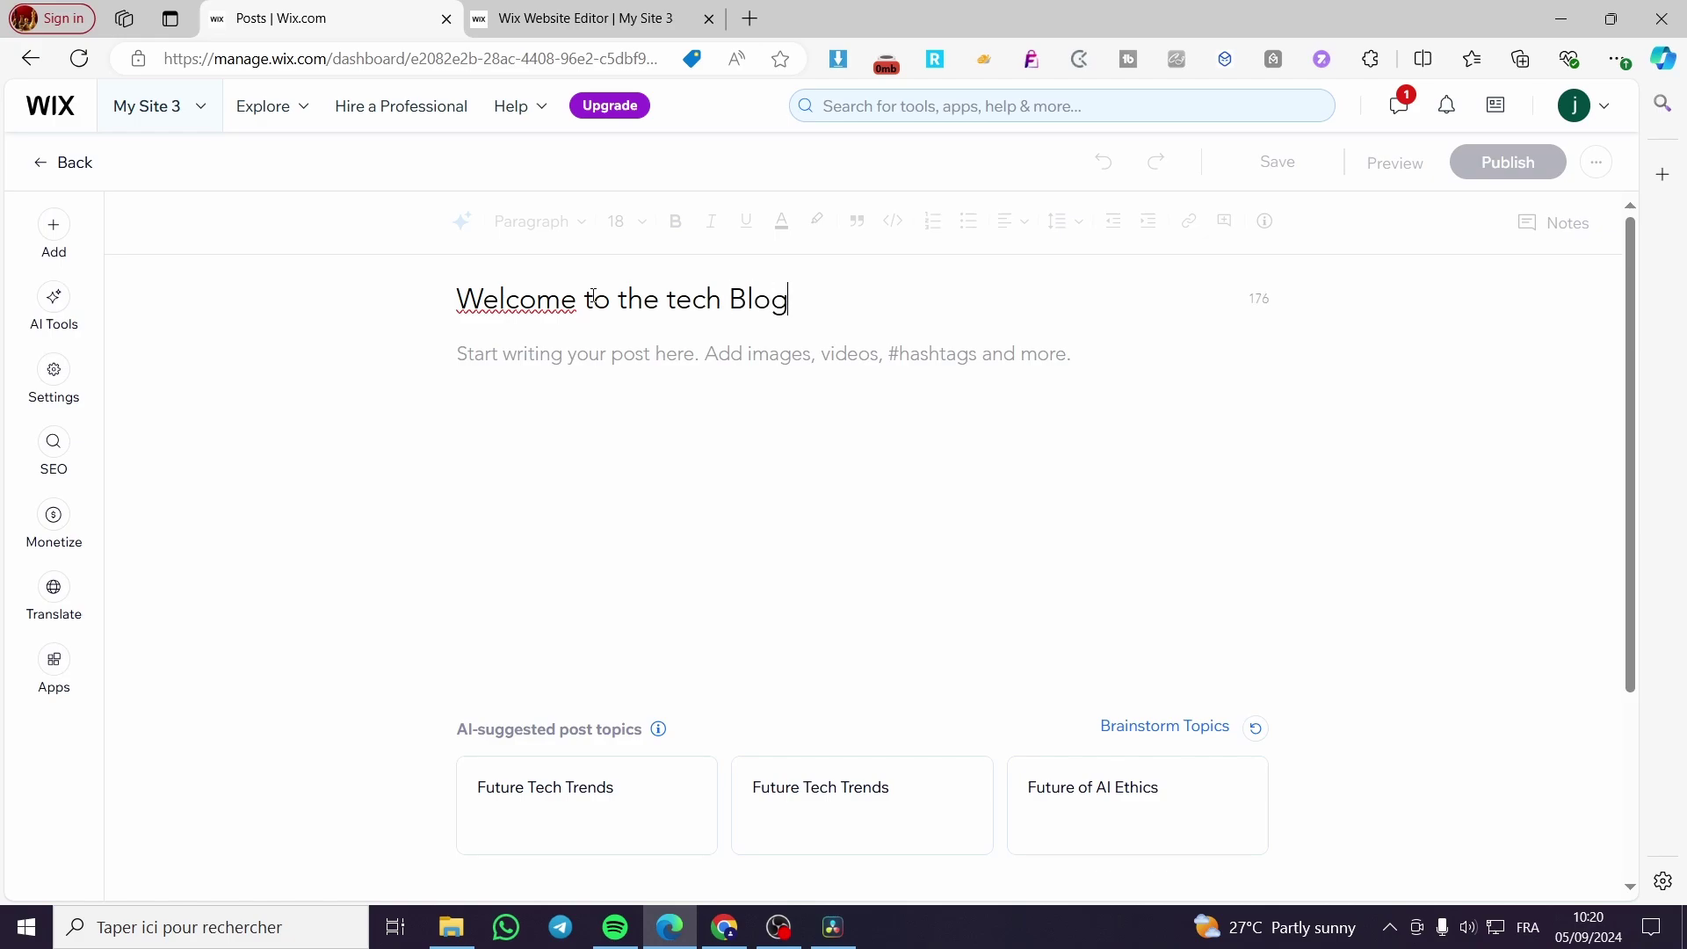
# - Start the AI Post Creator for a full blog post and describe its topic with "tech Blog" copied from the title
pyautogui.click(571, 366)
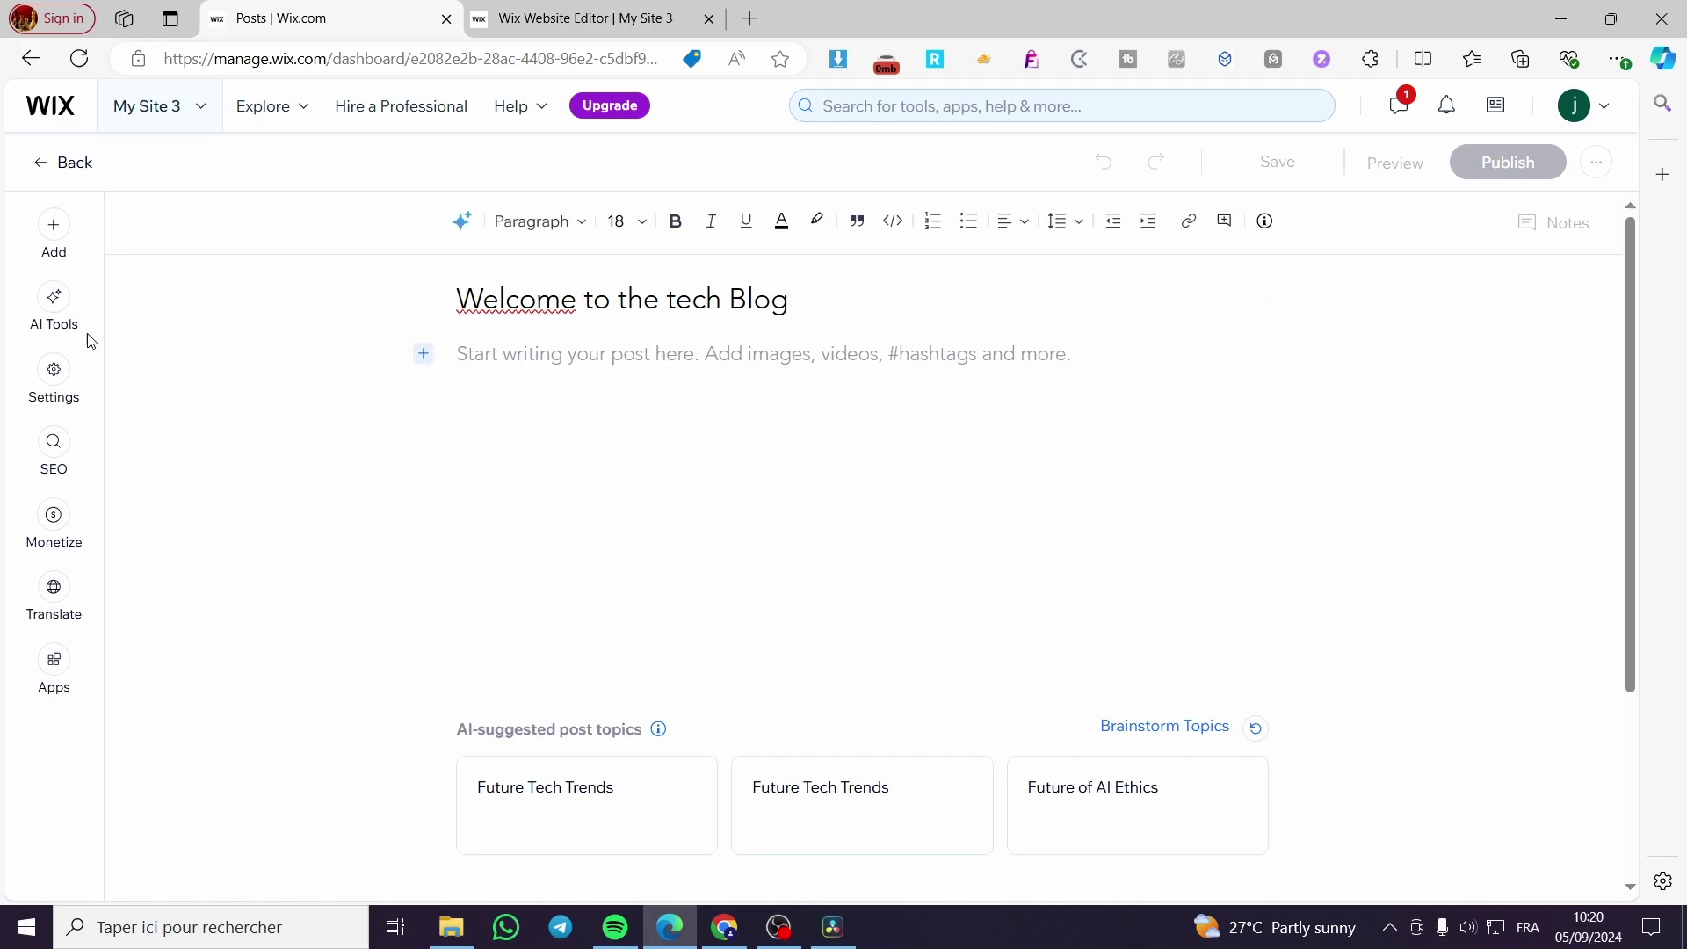
pyautogui.click(51, 303)
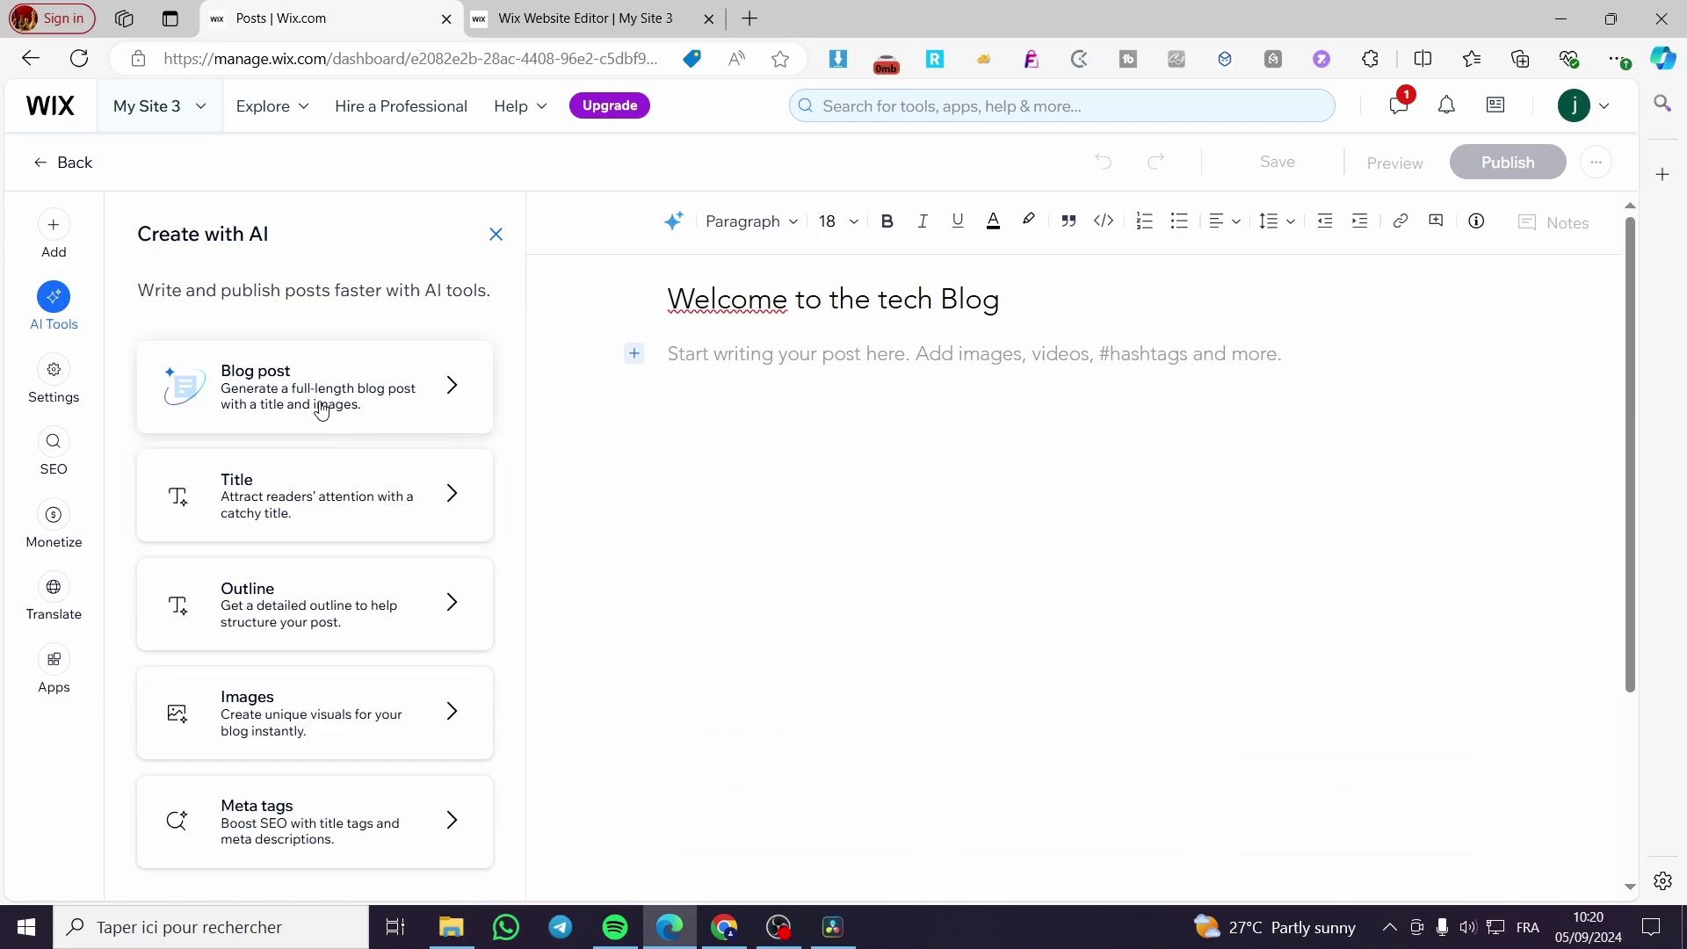
pyautogui.click(262, 397)
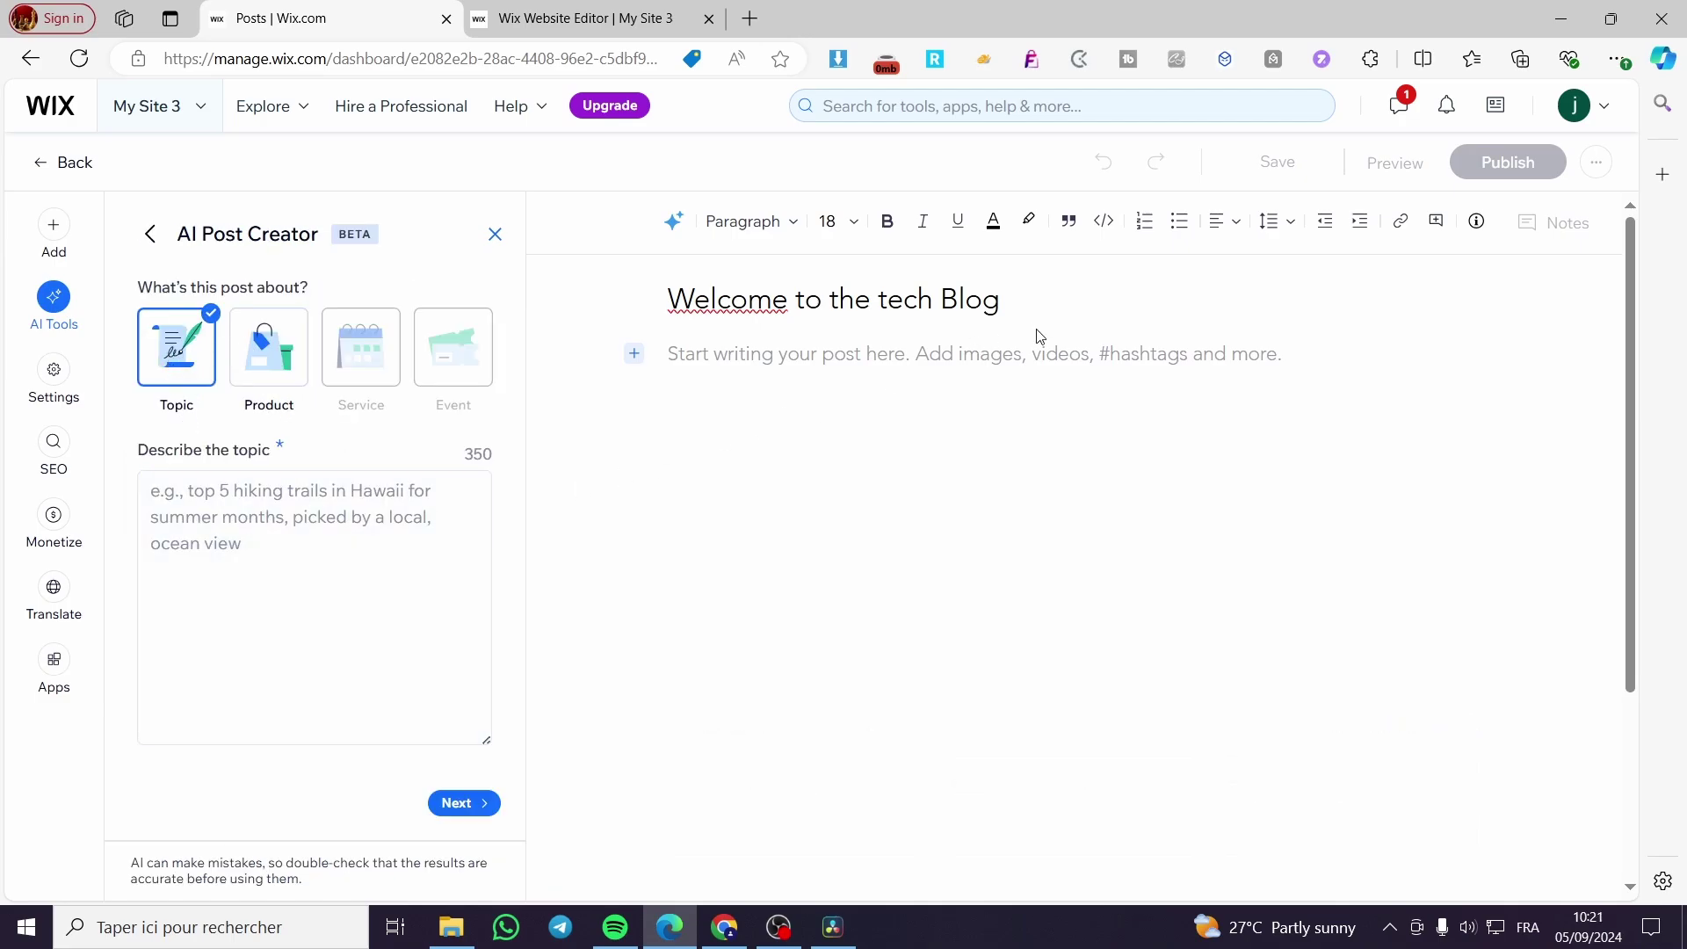
pyautogui.moveTo(1000, 300); pyautogui.dragTo(886, 300)
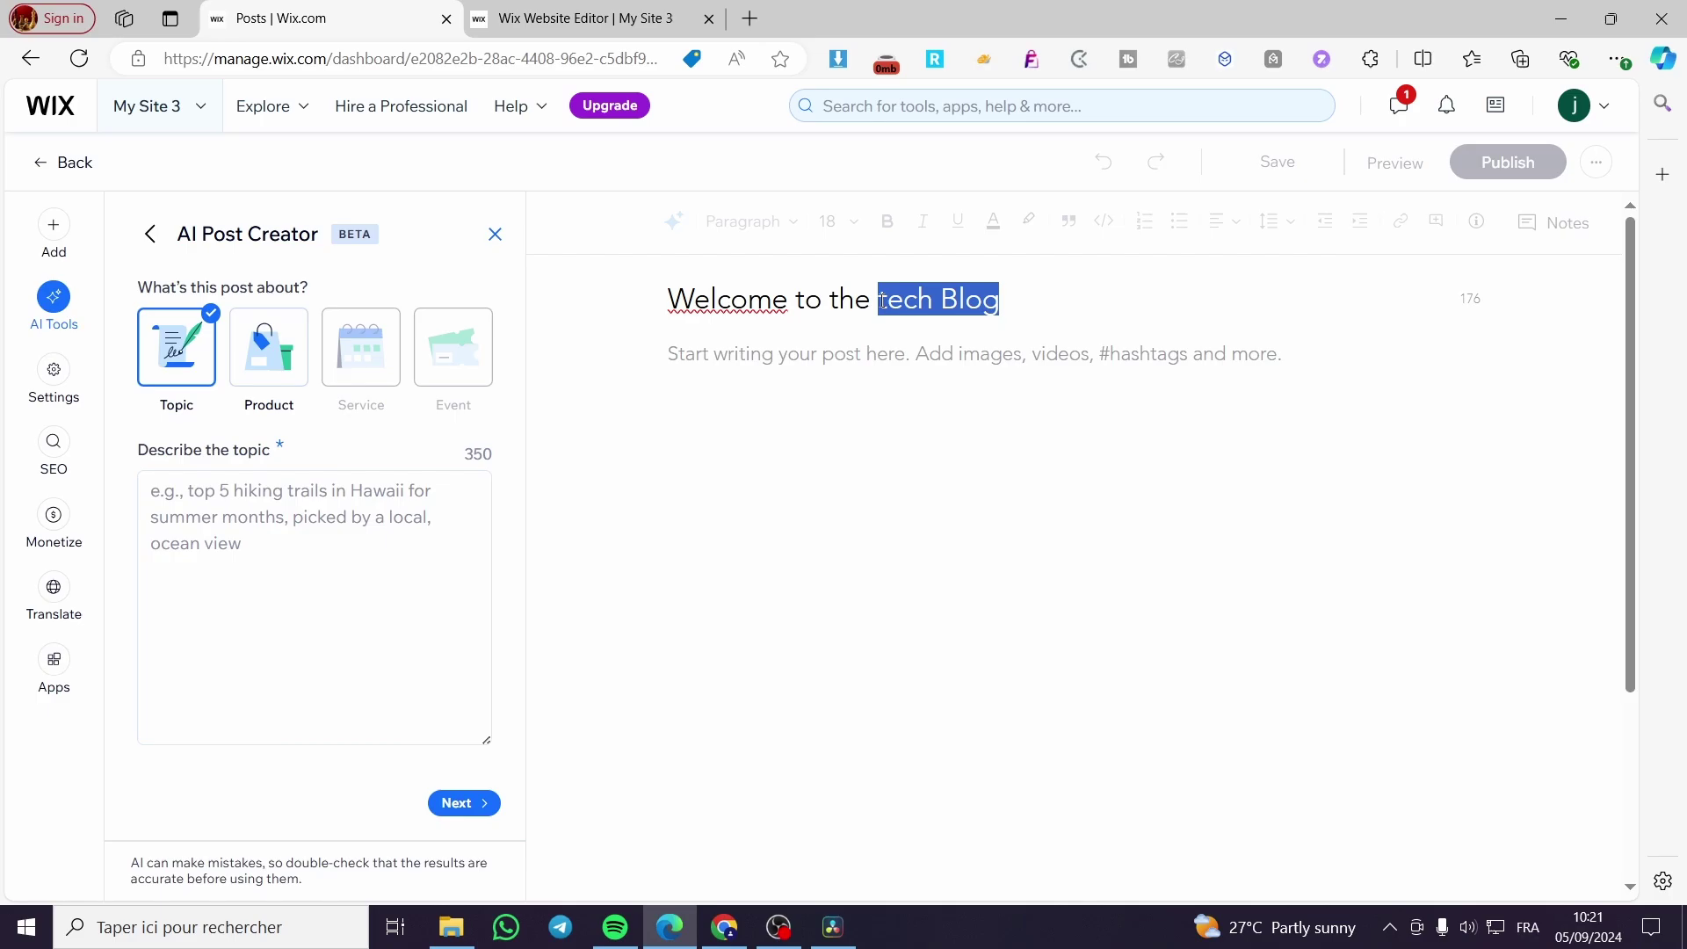
pyautogui.hotkey('ctrl', 'c')
pyautogui.click(282, 510)
pyautogui.hotkey('ctrl', 'v')
pyautogui.click(475, 804)
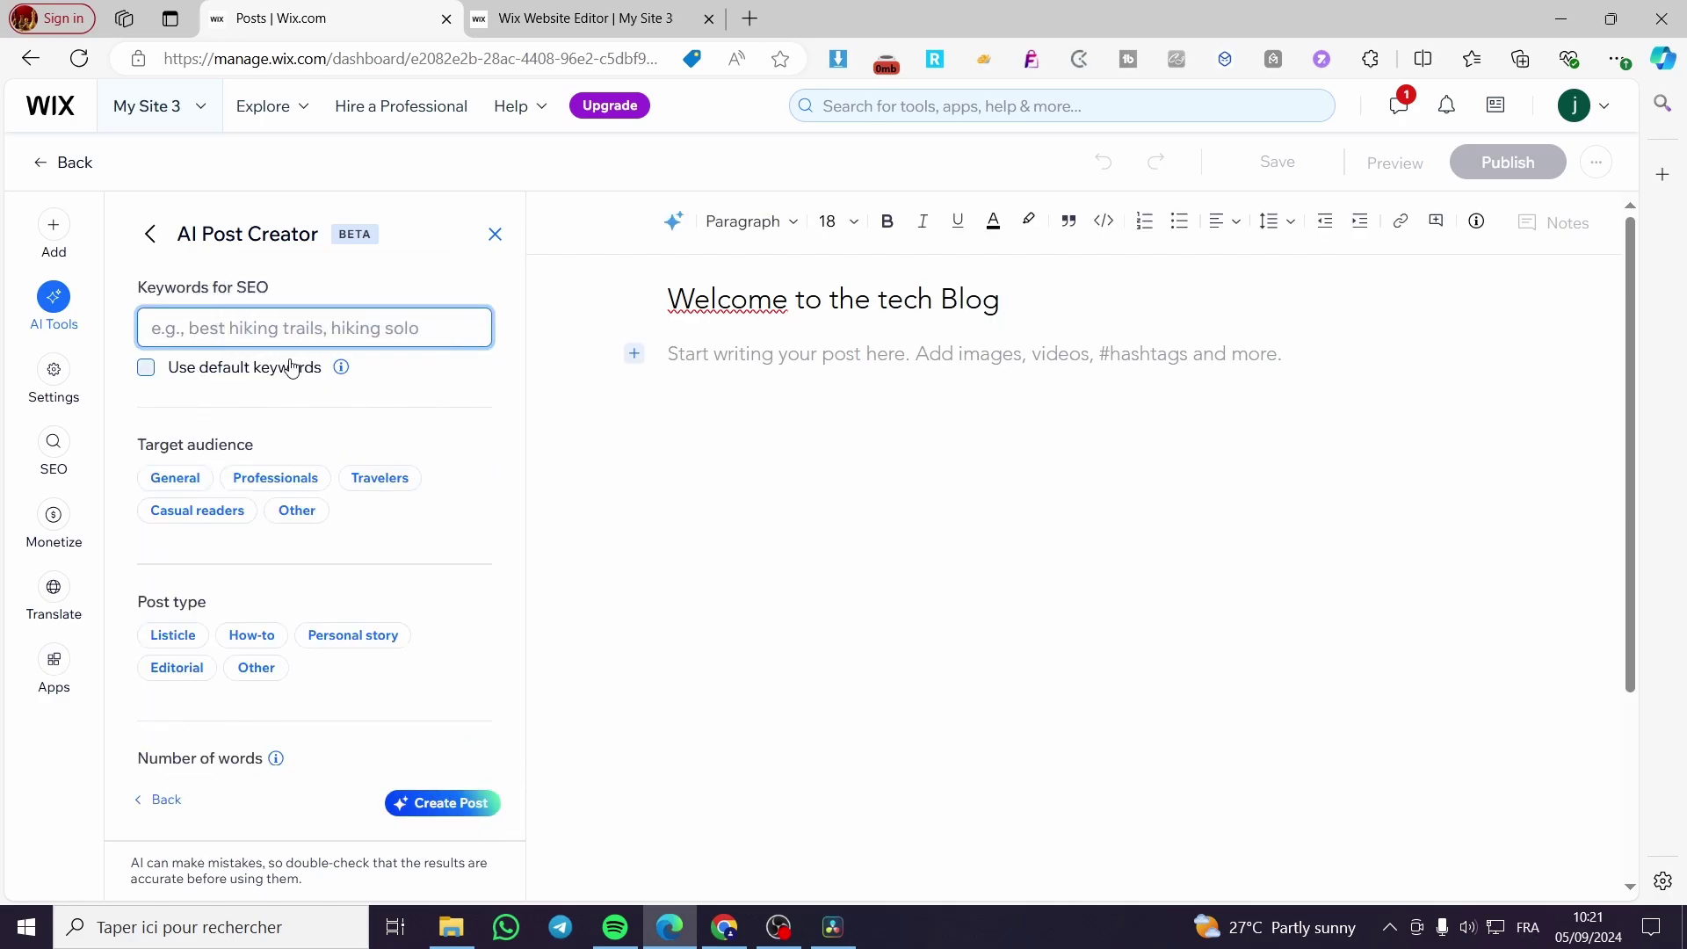
# - Generate the post with "Tech" as the SEO keyword and review the generated text and images
pyautogui.write('Tech')
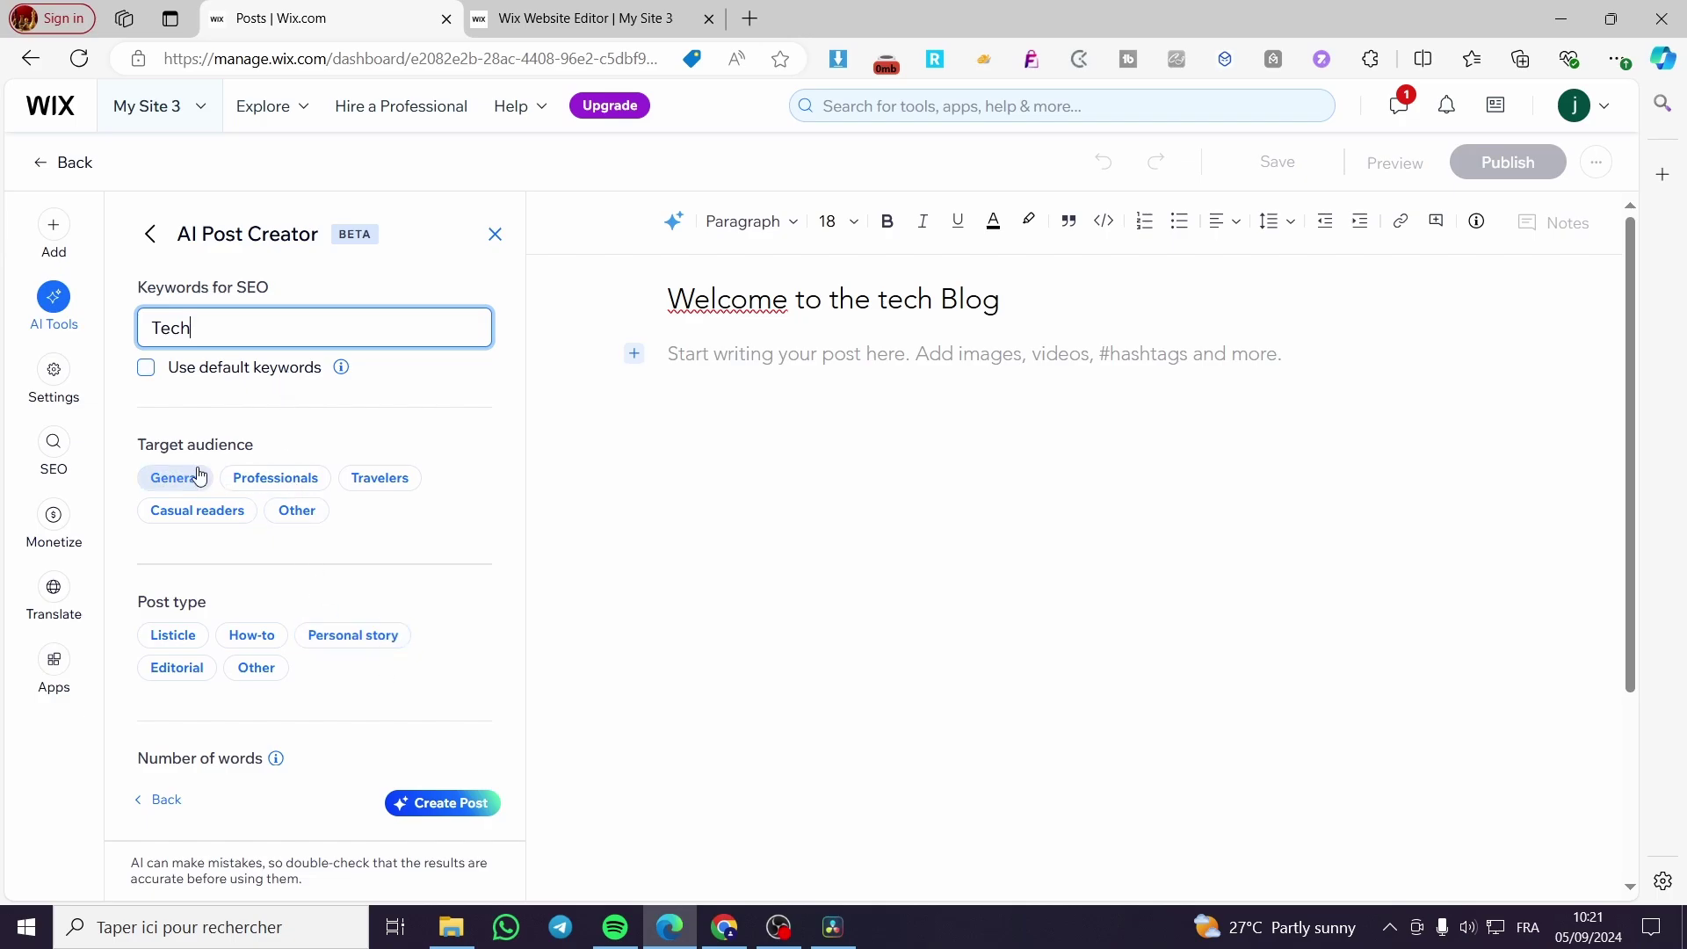
pyautogui.click(485, 813)
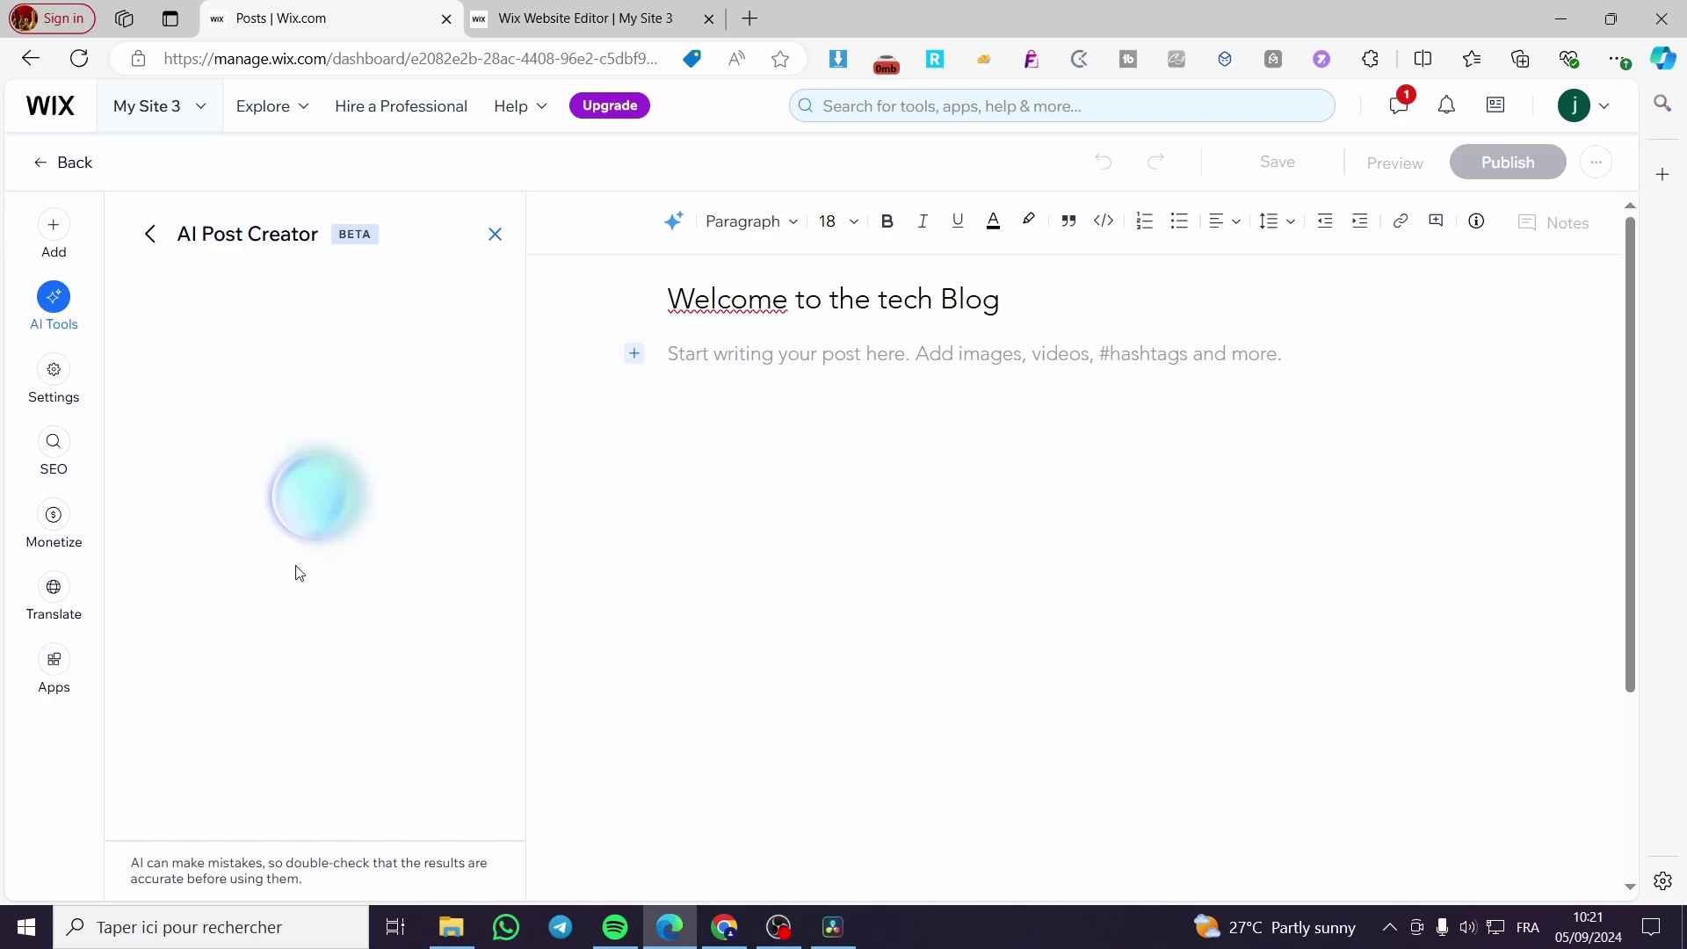
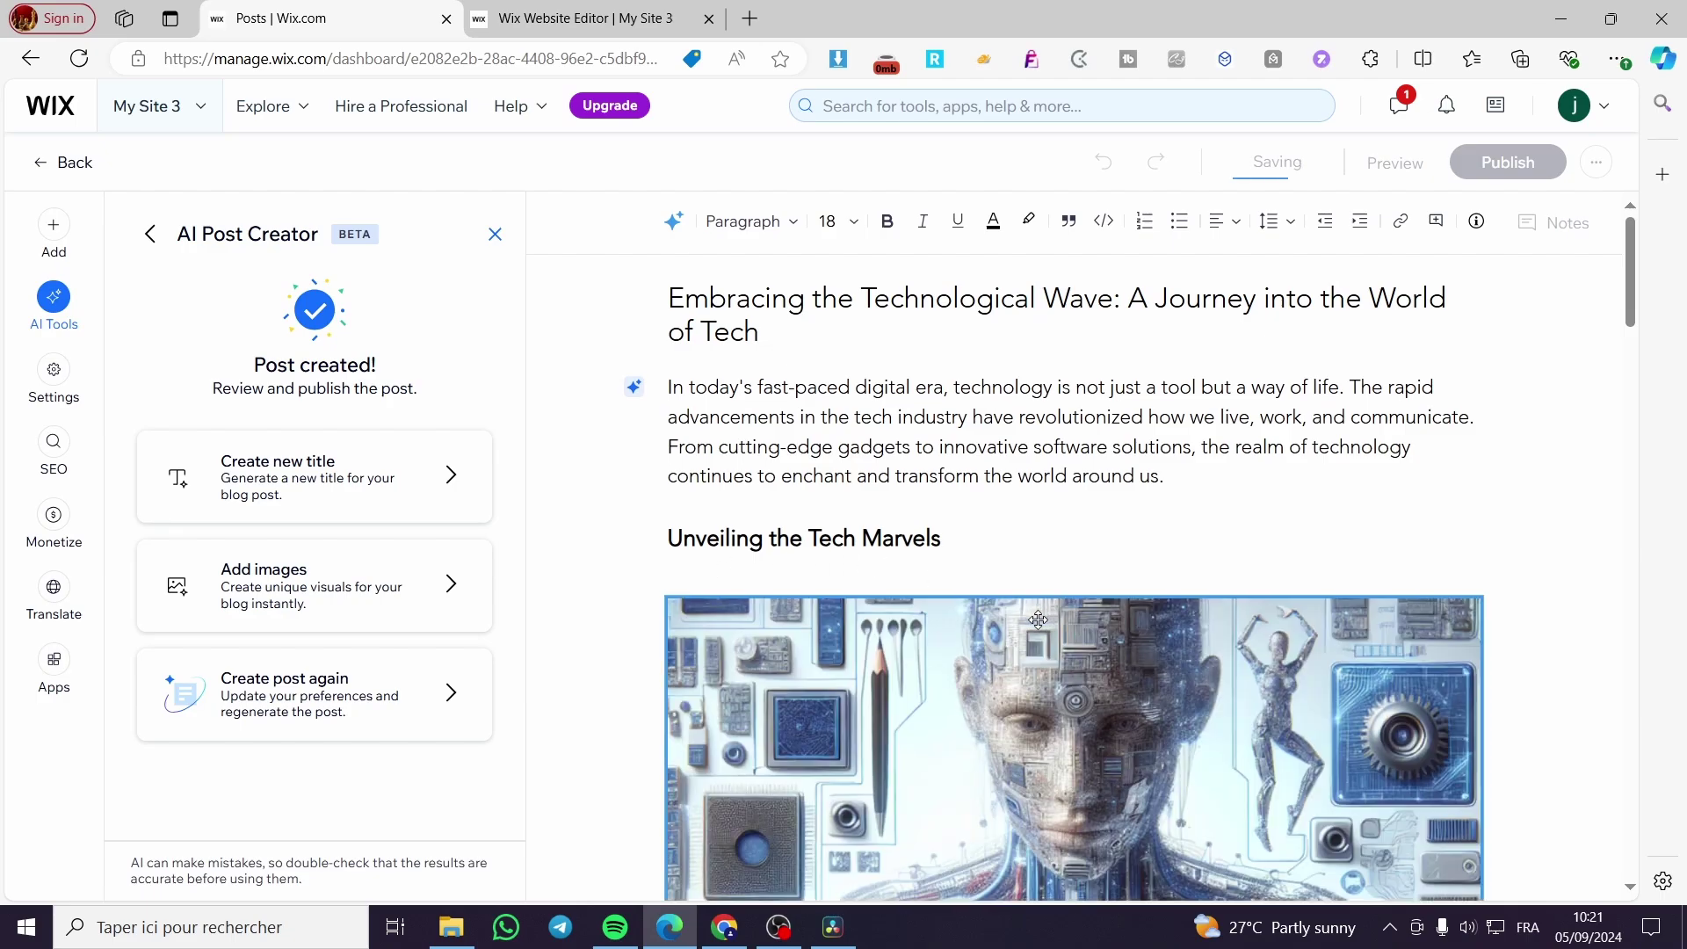
pyautogui.scroll(-6, 1020, 573)
pyautogui.scroll(-8, 1019, 573)
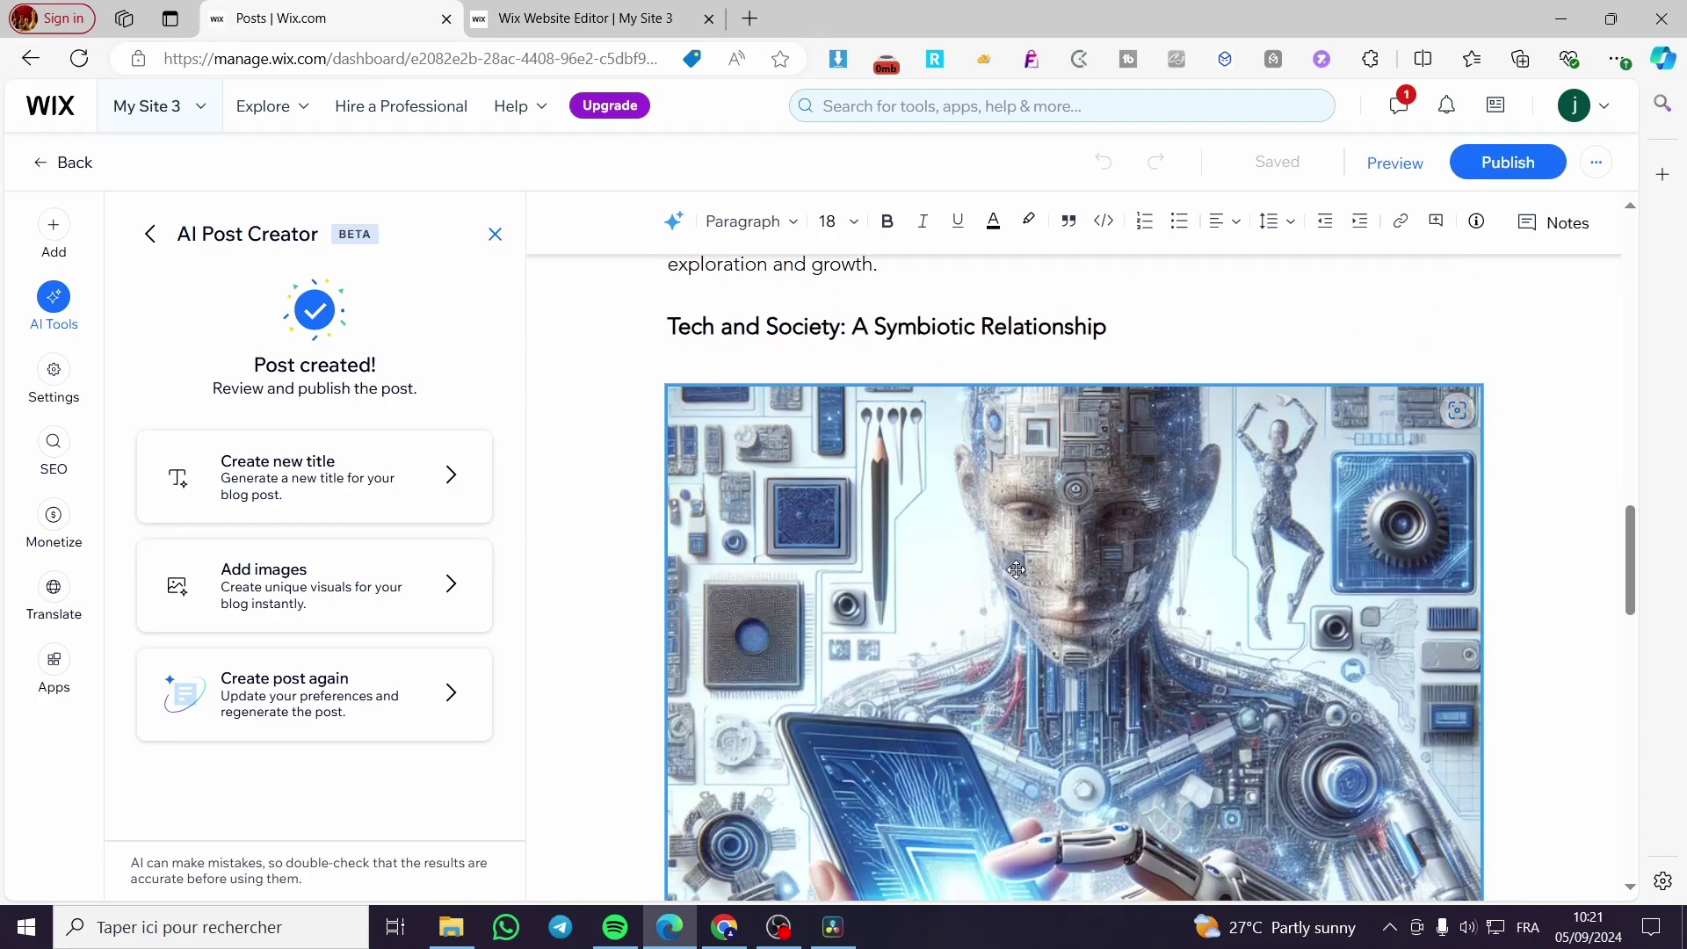
pyautogui.scroll(8, 1096, 542)
pyautogui.scroll(10, 1096, 542)
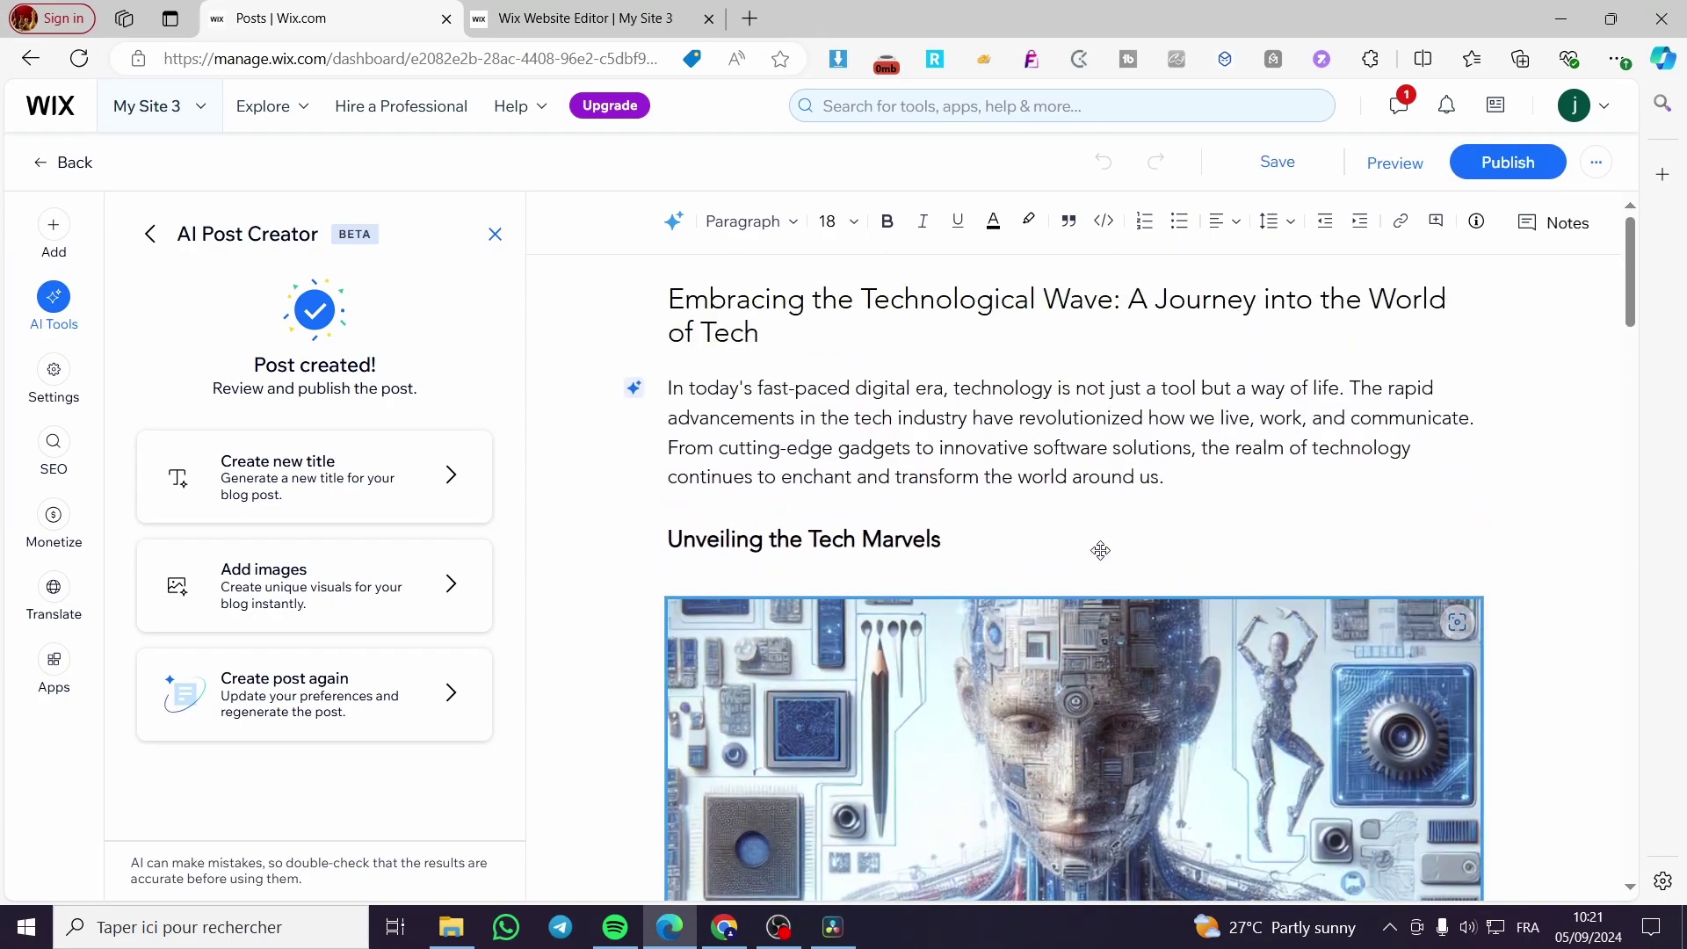
# - Close the AI tools, publish the generated post, and dismiss the offer to promote it
pyautogui.click(1610, 165)
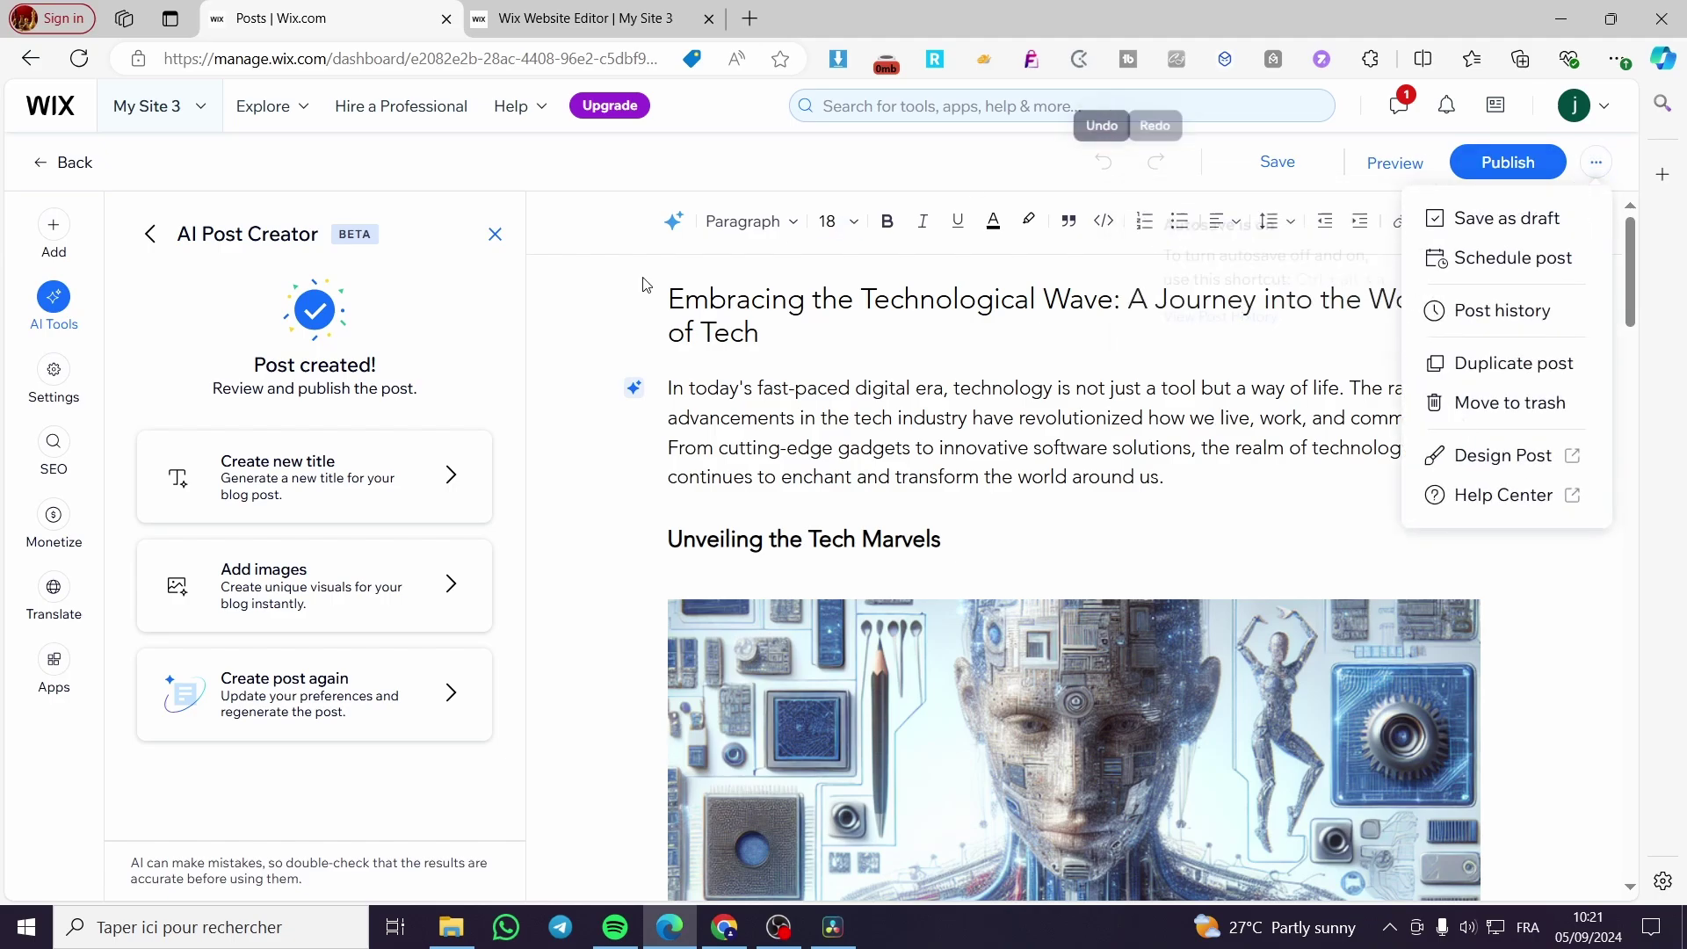
pyautogui.click(492, 238)
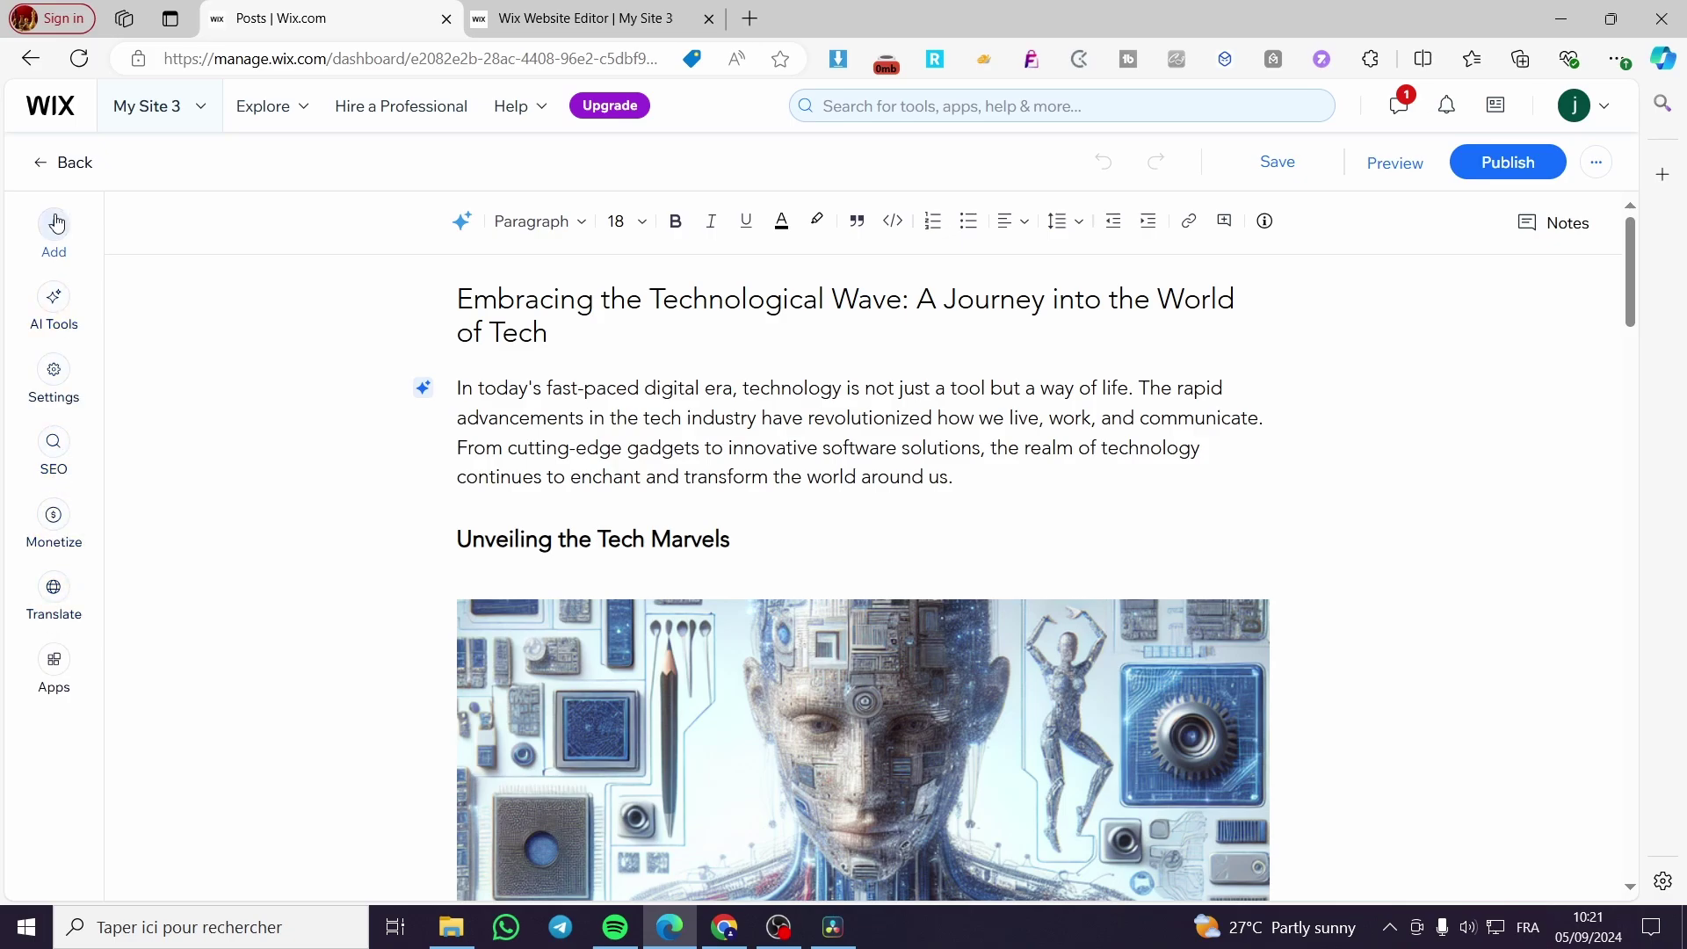
pyautogui.click(1504, 176)
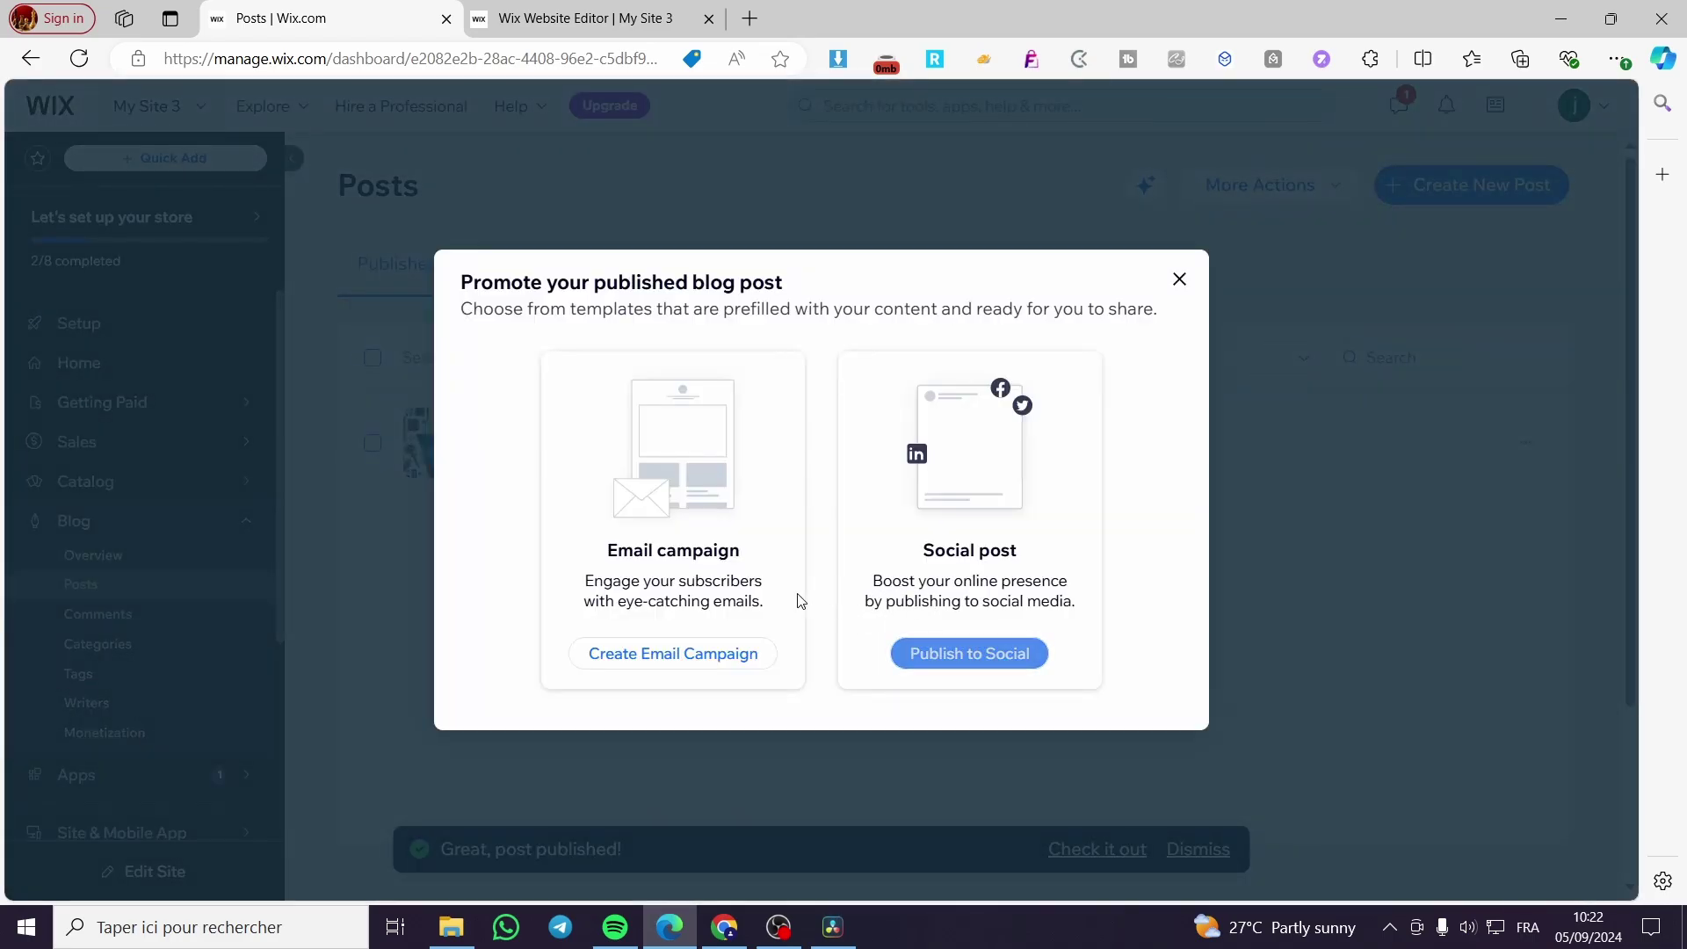
pyautogui.click(1182, 282)
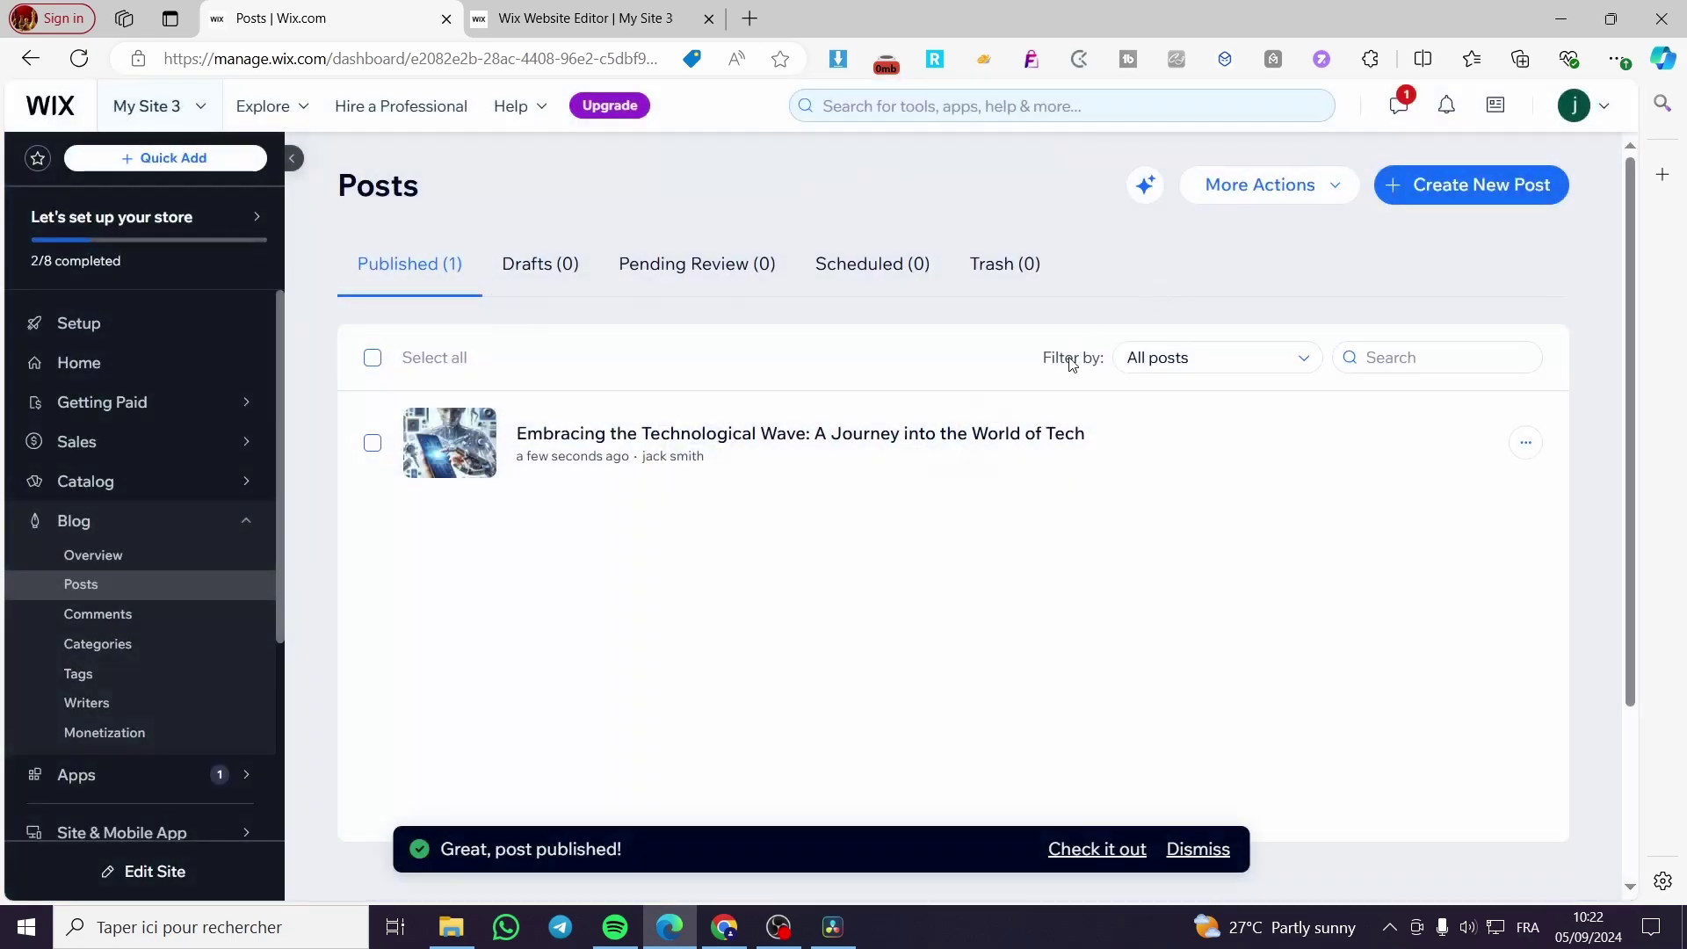
# - Review the published post's available actions, the additional blog actions, and the Tech category's options
pyautogui.click(1526, 443)
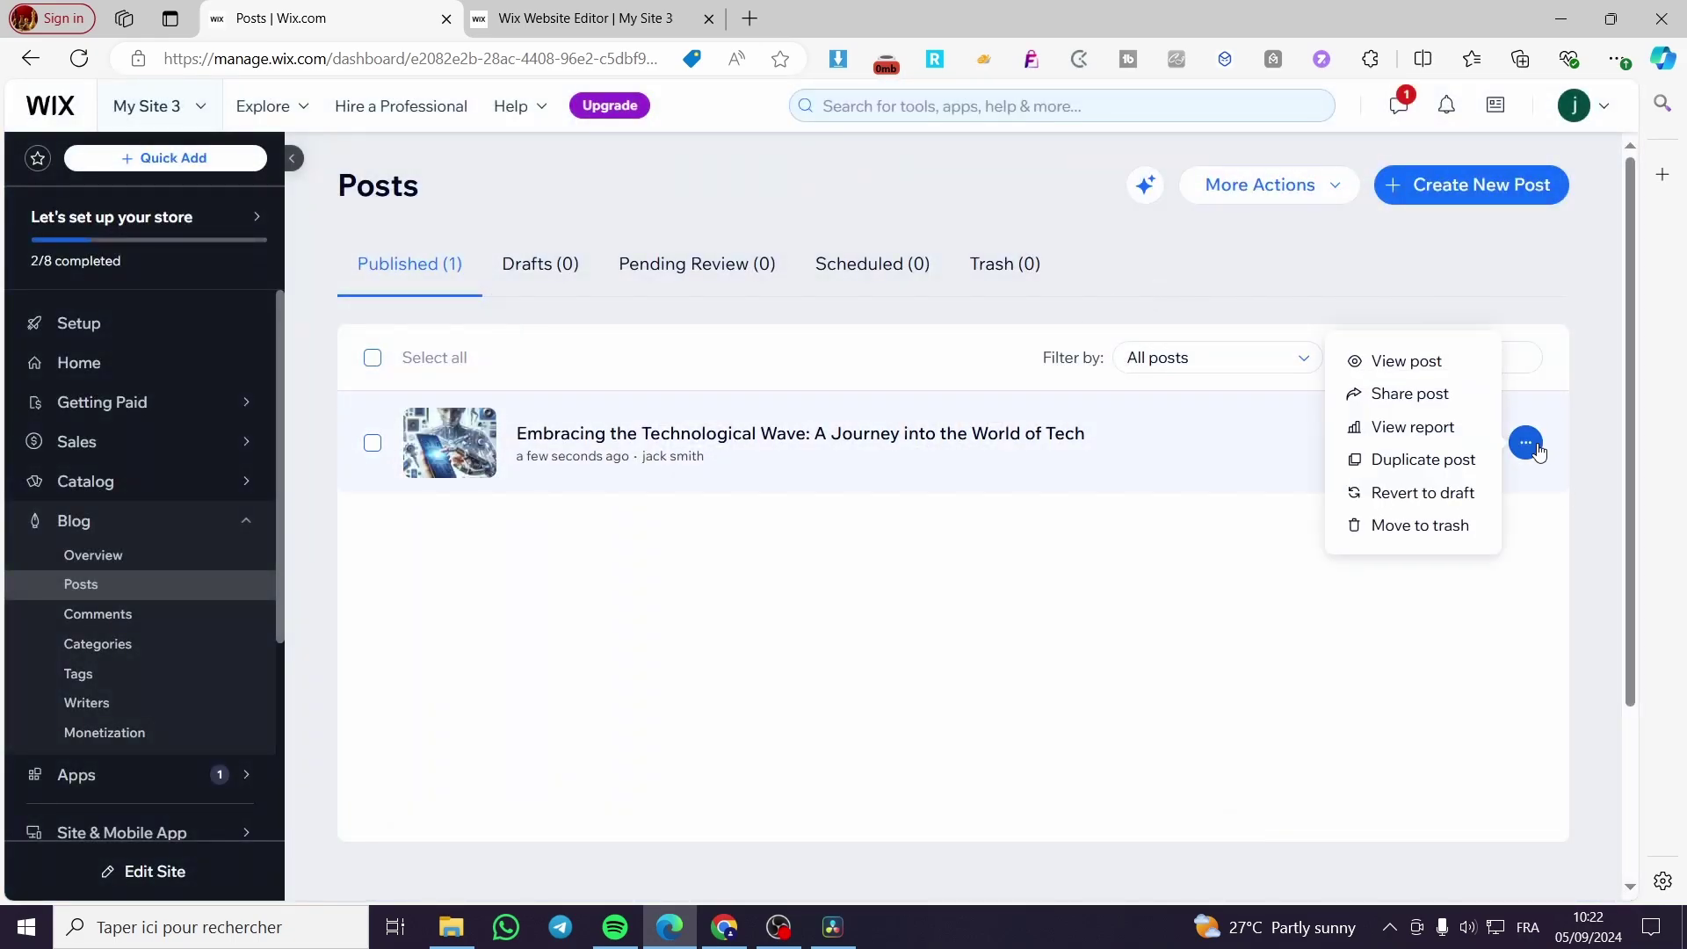
pyautogui.click(1334, 195)
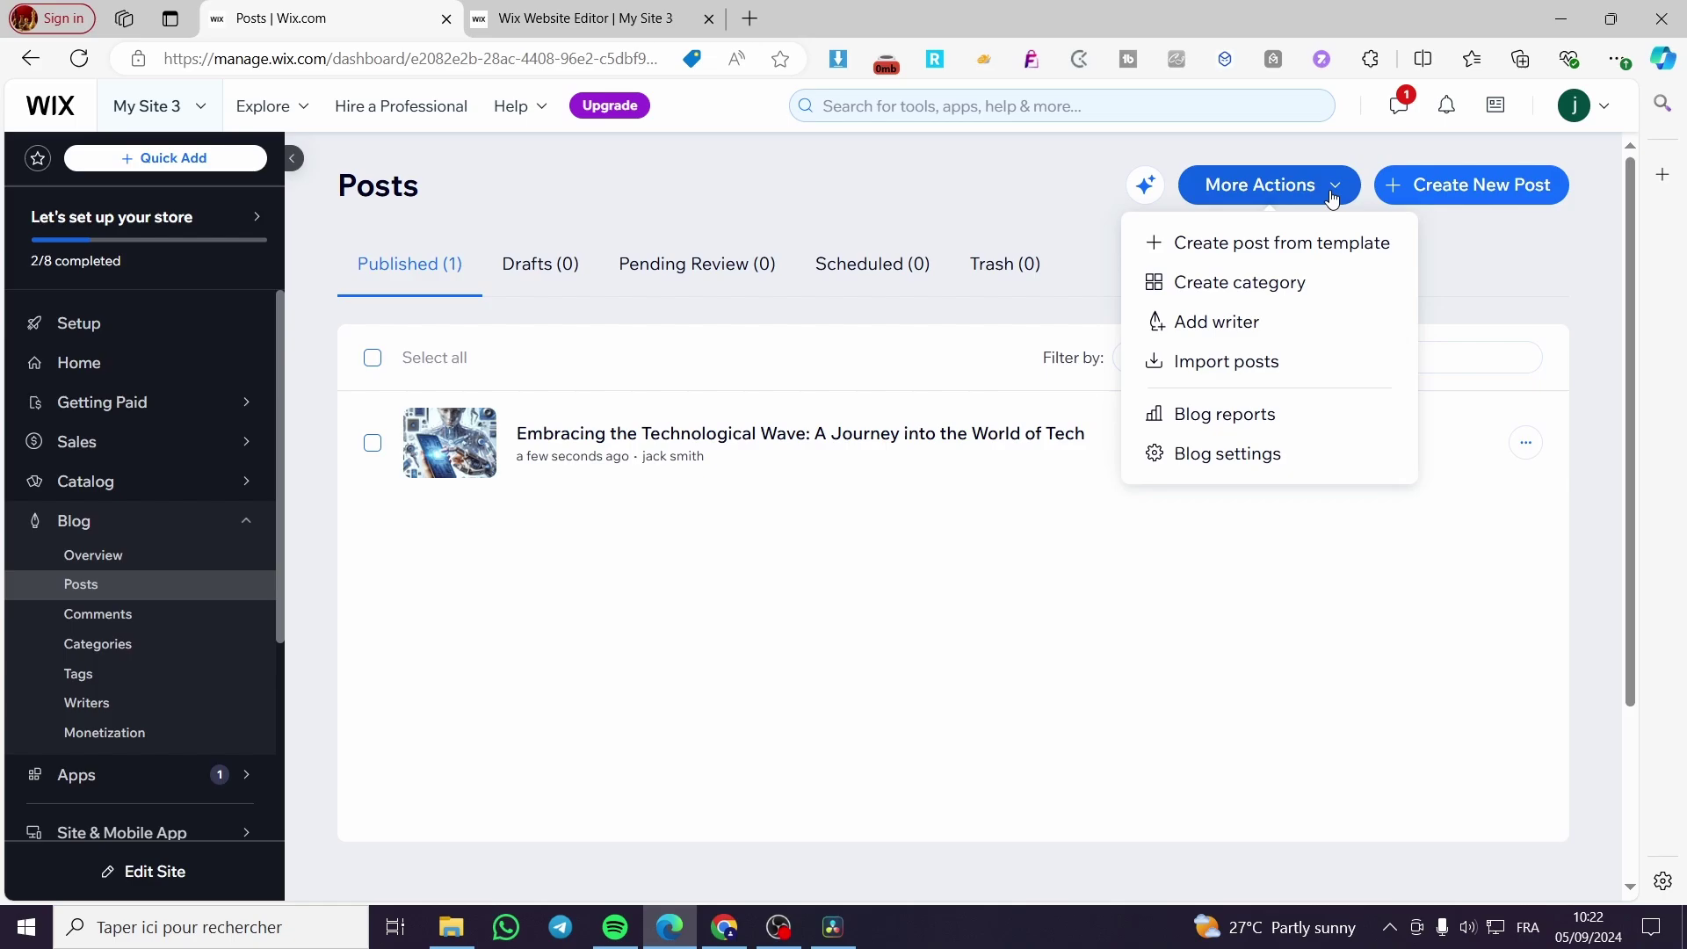
pyautogui.click(1224, 283)
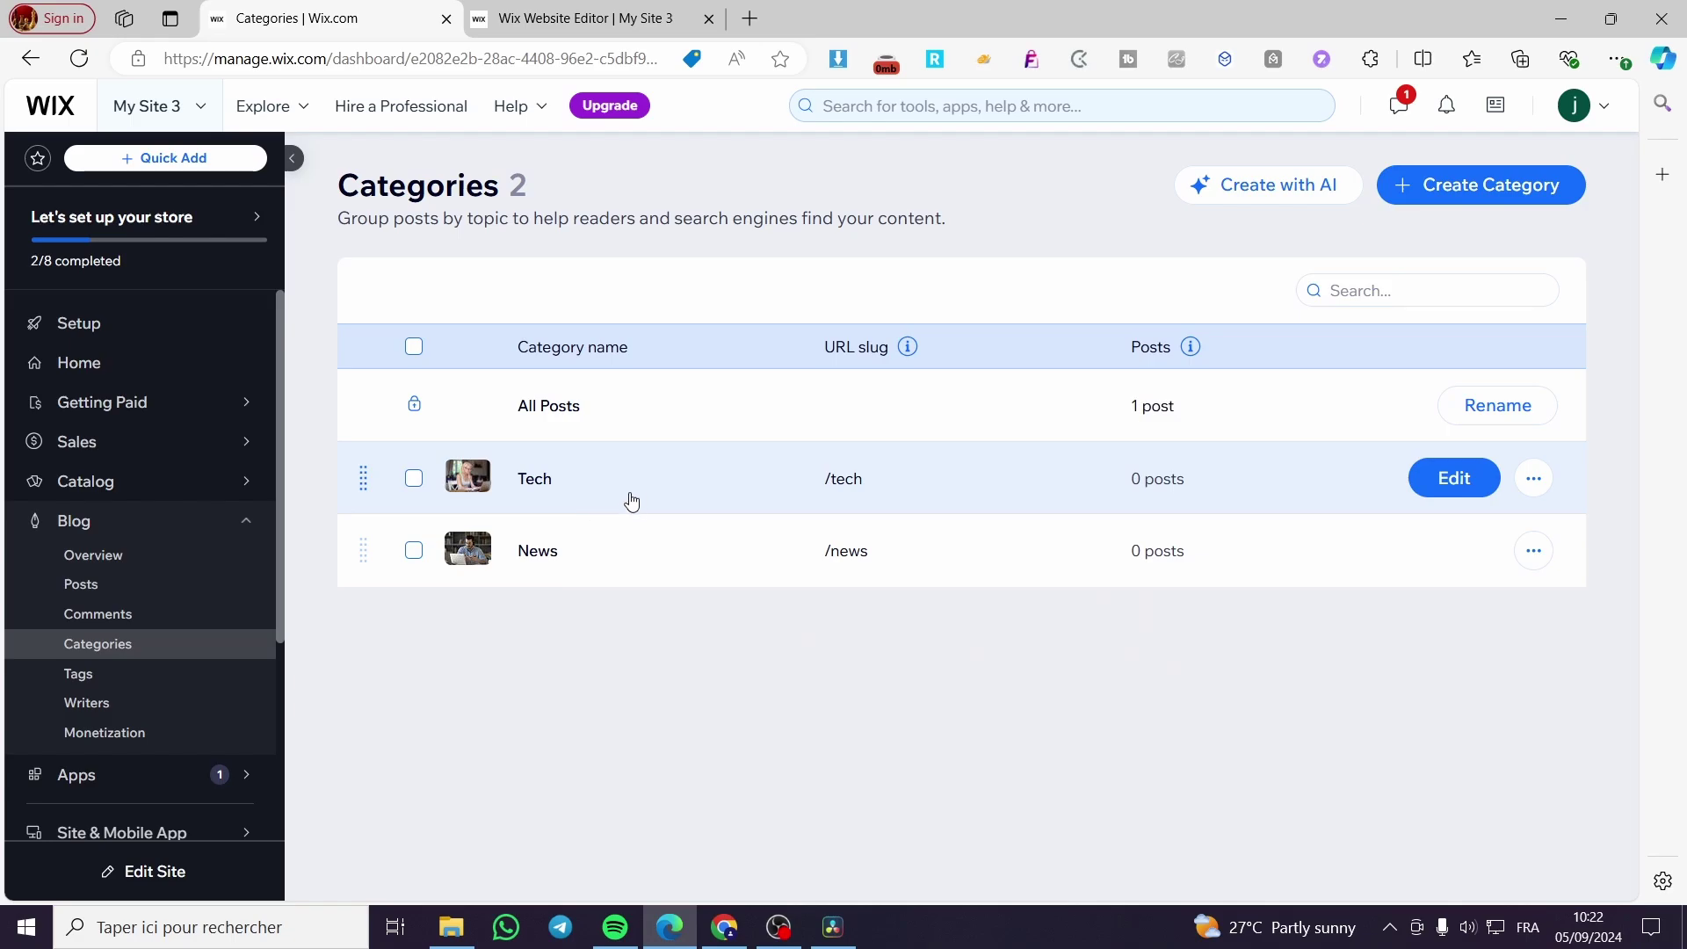
pyautogui.click(1534, 479)
pyautogui.click(864, 496)
pyautogui.click(864, 496)
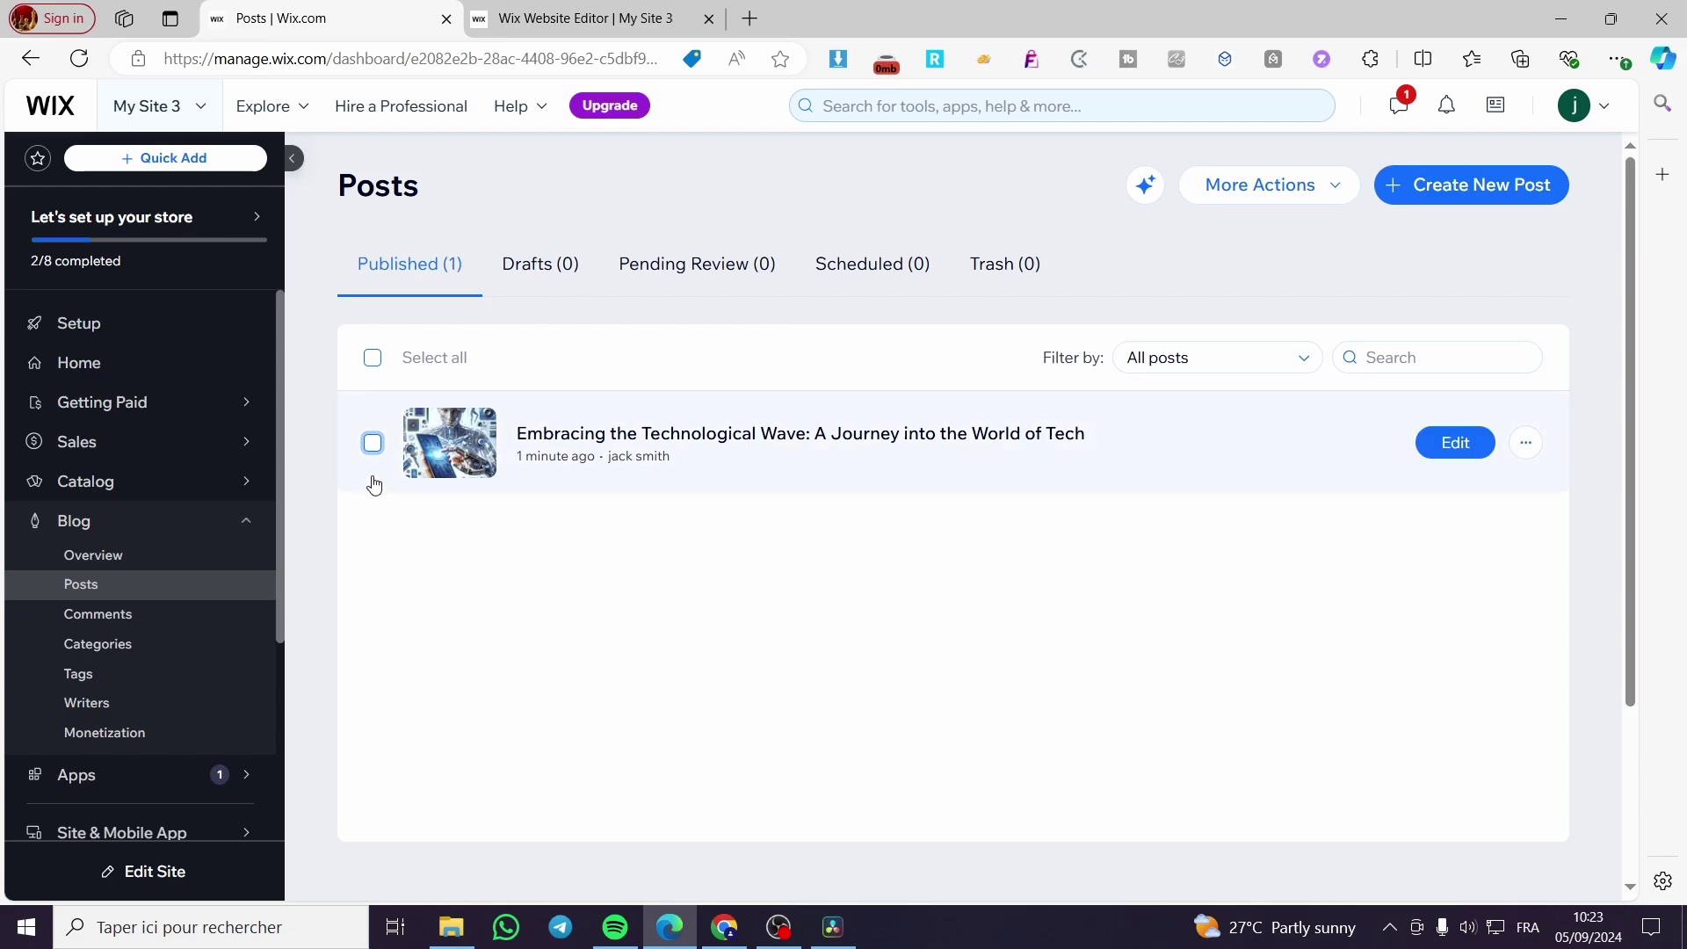
# - Assign the published post "Embracing the Technological Wave: A Journey into the World of Tech" to the Tech category
pyautogui.click(371, 445)
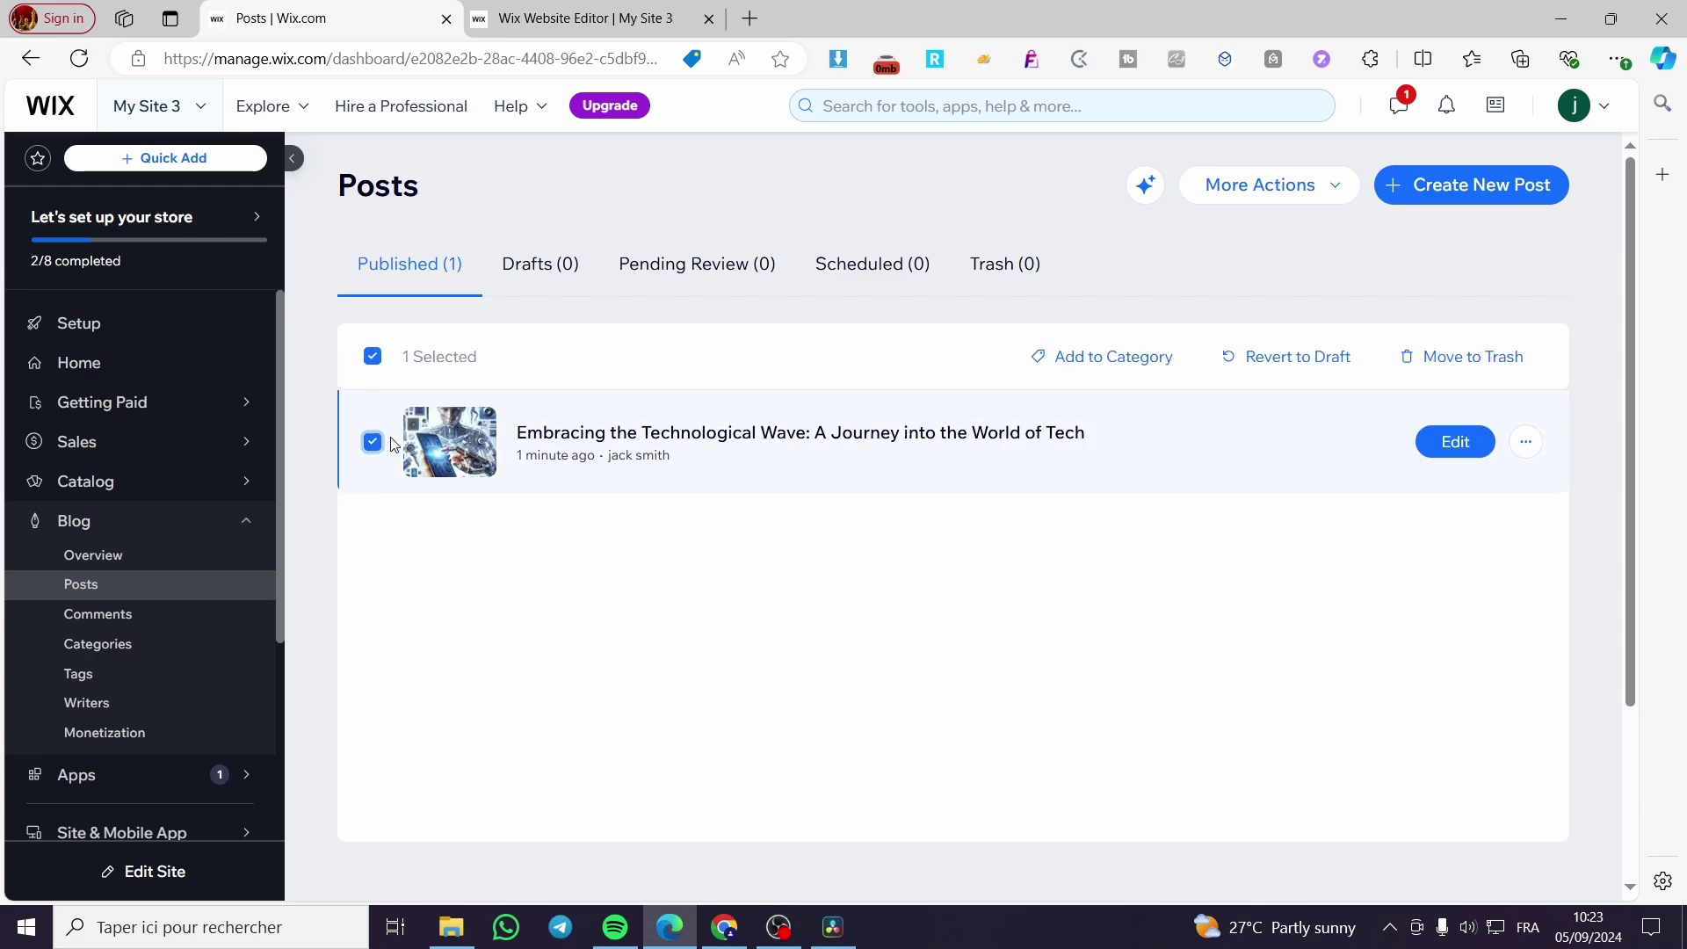
pyautogui.click(1113, 361)
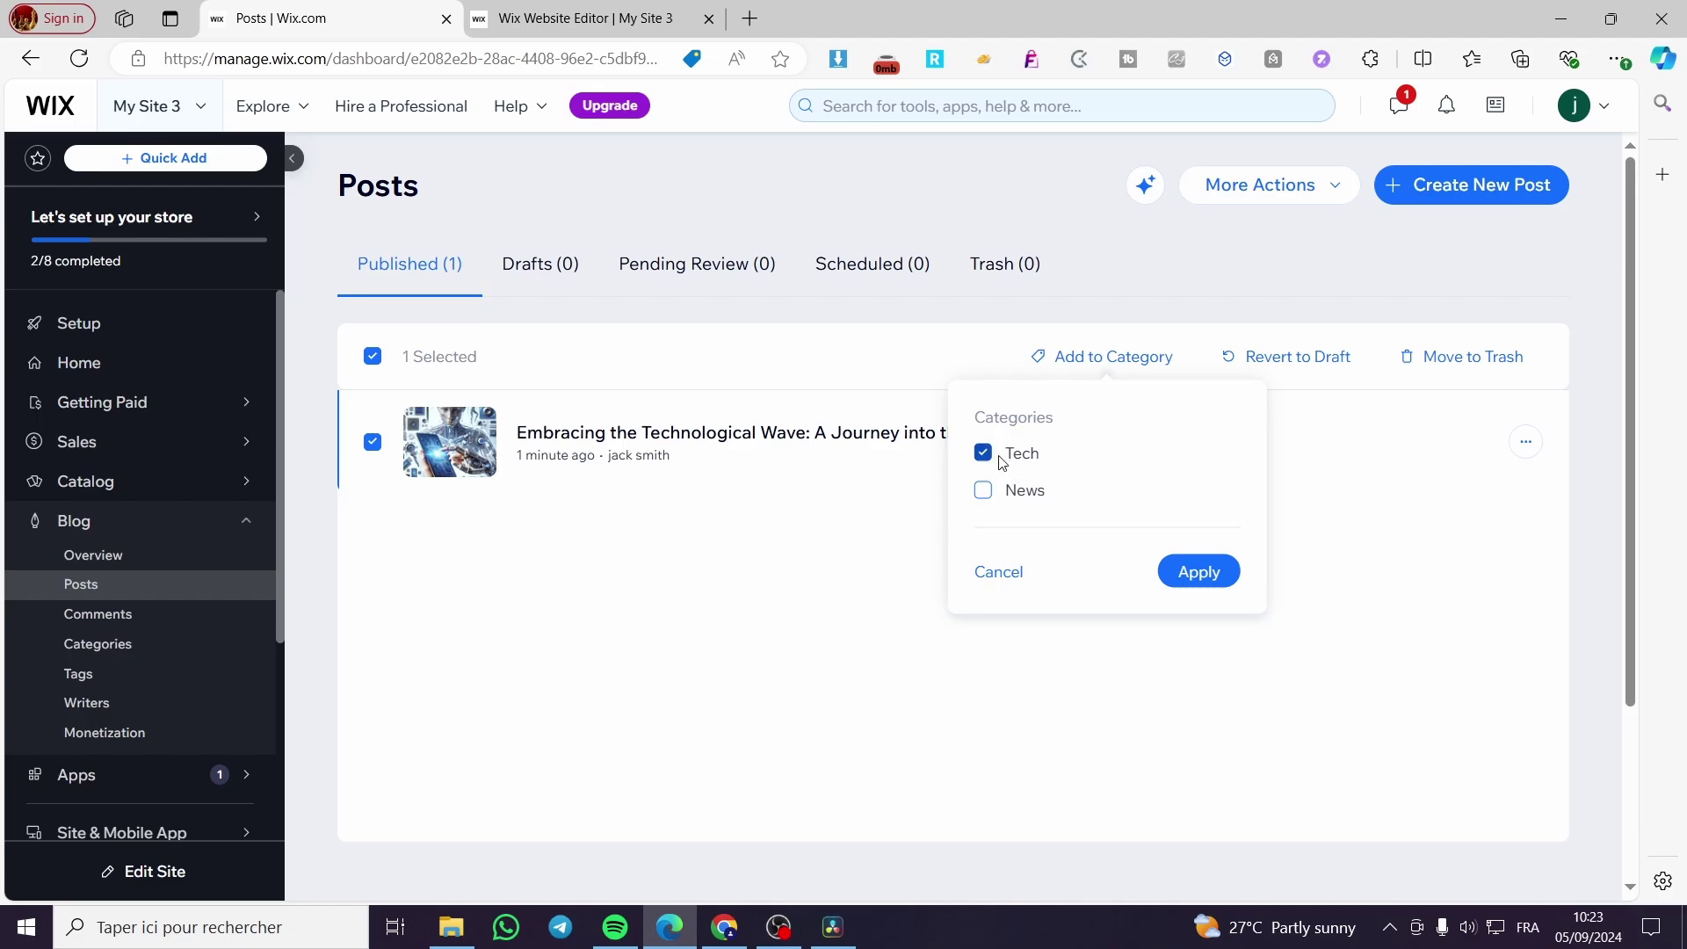
pyautogui.click(1218, 577)
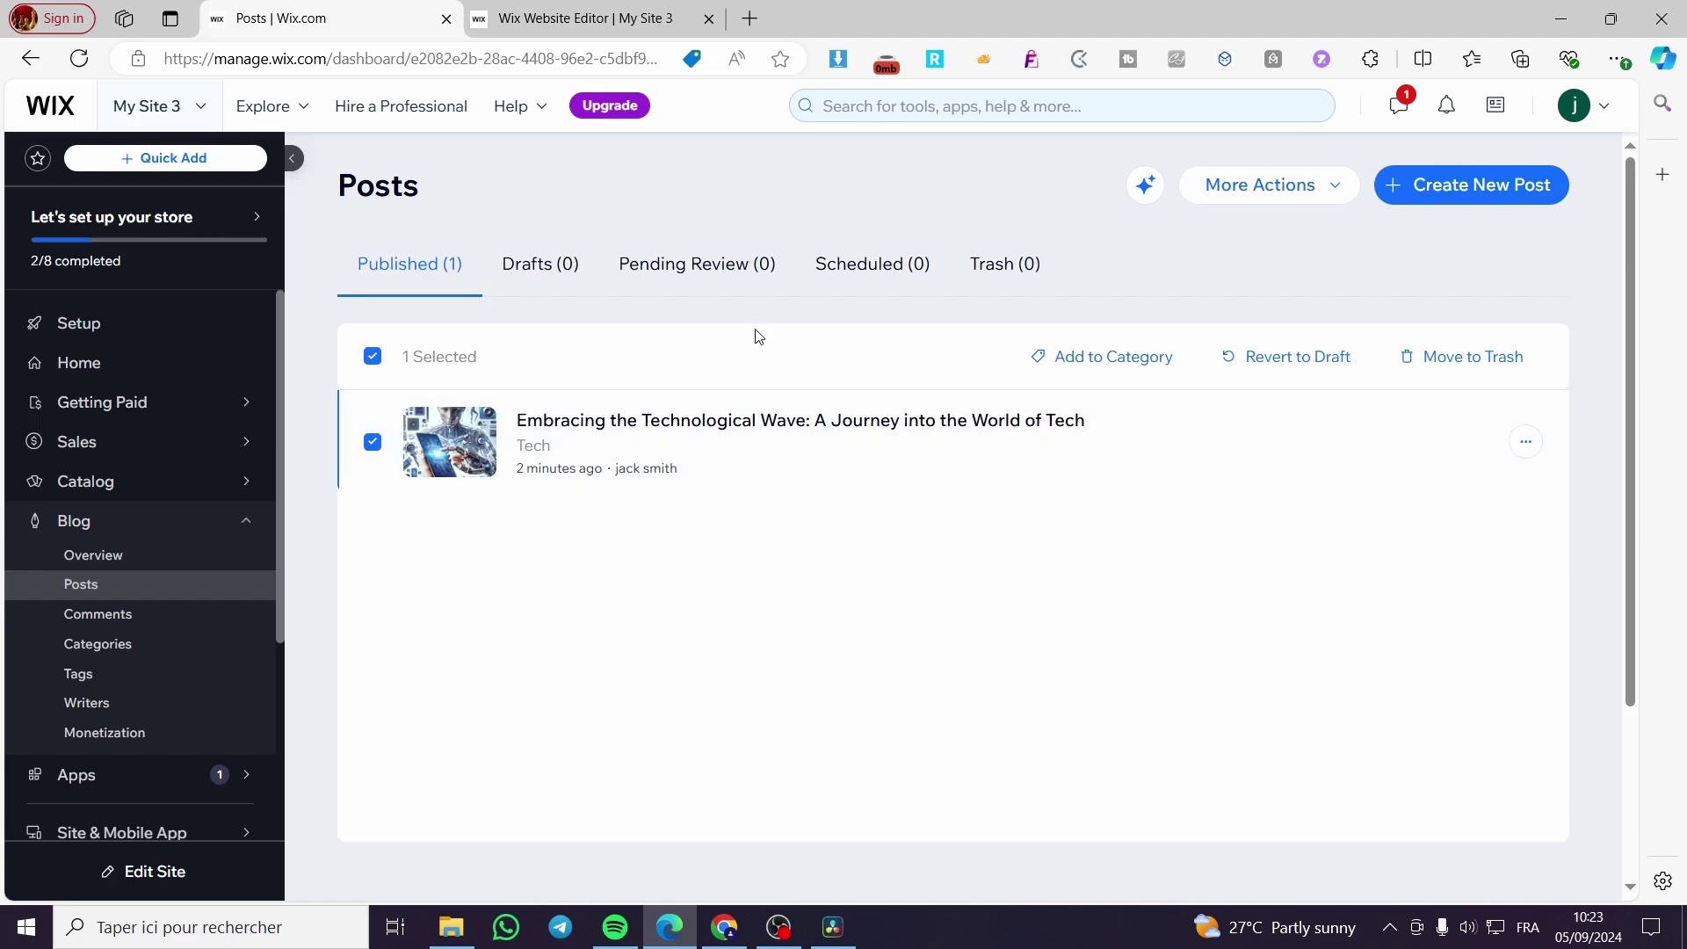
# - Switch to the Wix Website Editor and open the Blog page from the site's blog pages
pyautogui.click(582, 19)
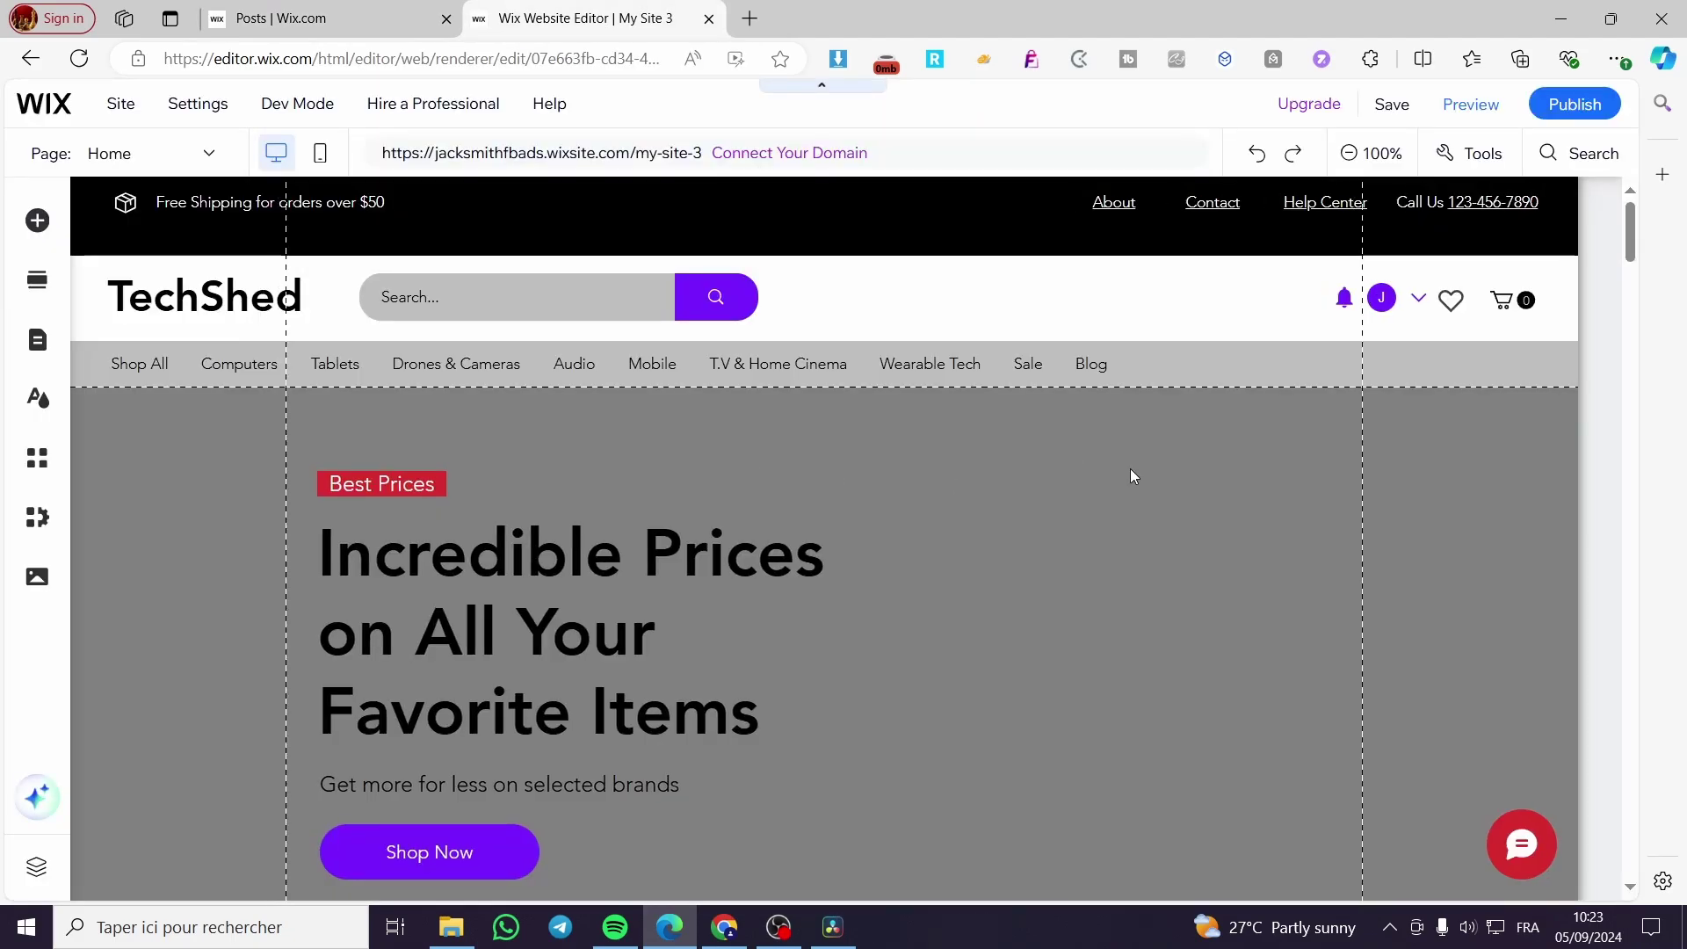
pyautogui.scroll(-4, 313, 400)
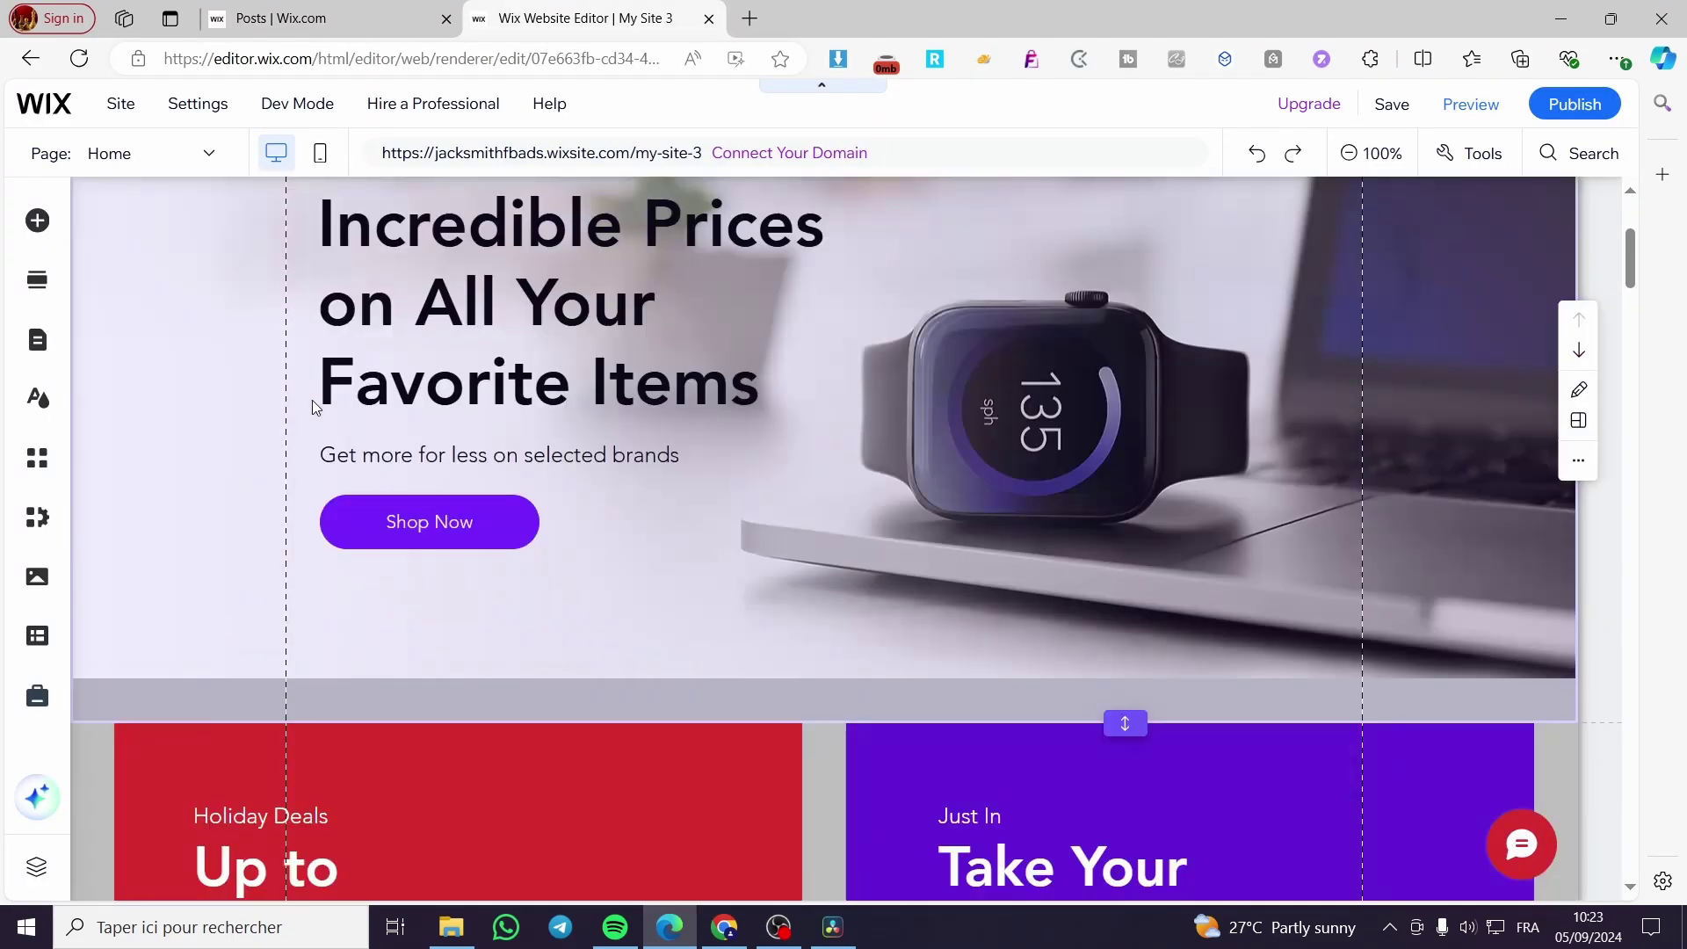
pyautogui.scroll(4, 260, 481)
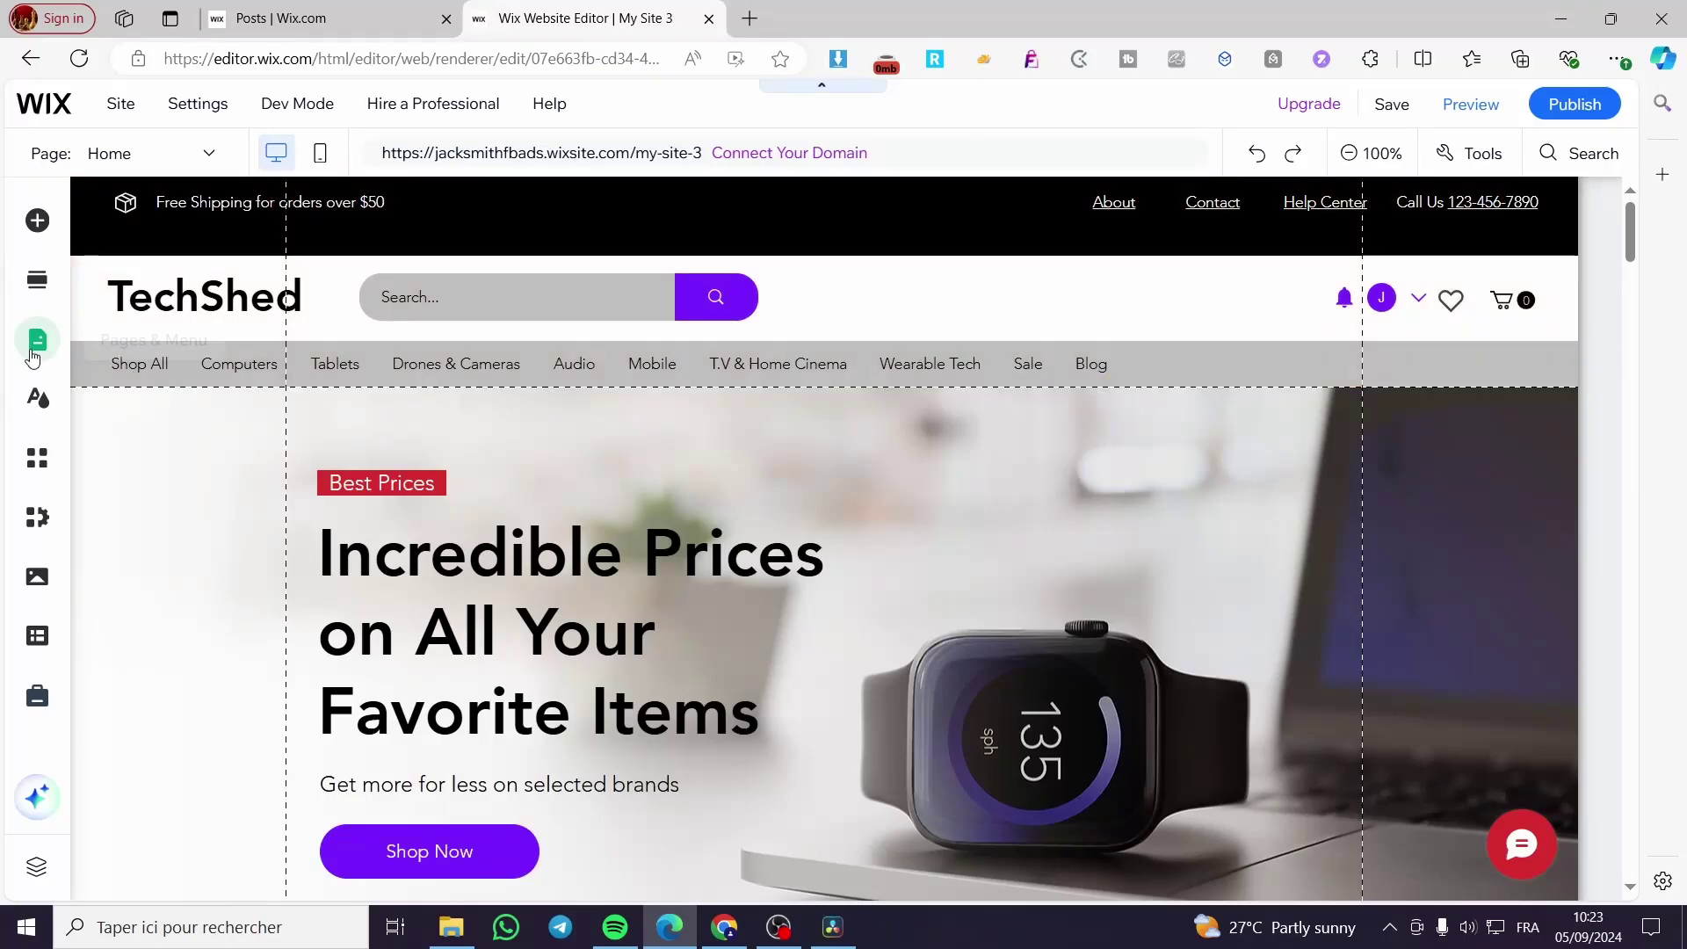
pyautogui.click(33, 351)
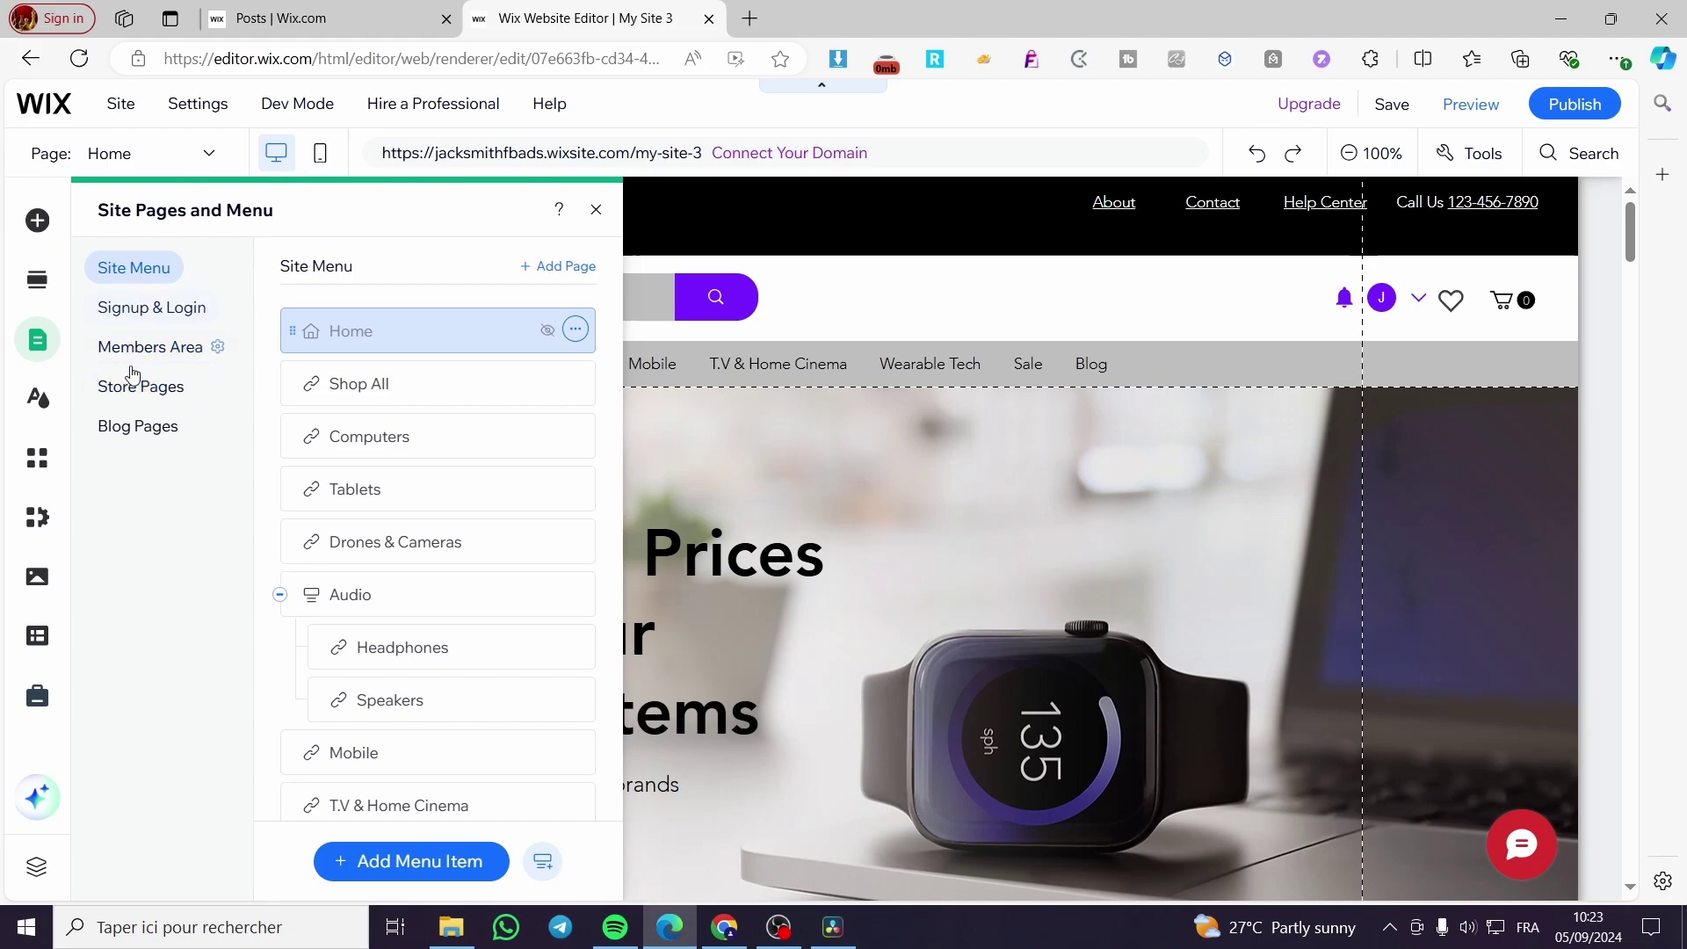
pyautogui.click(117, 435)
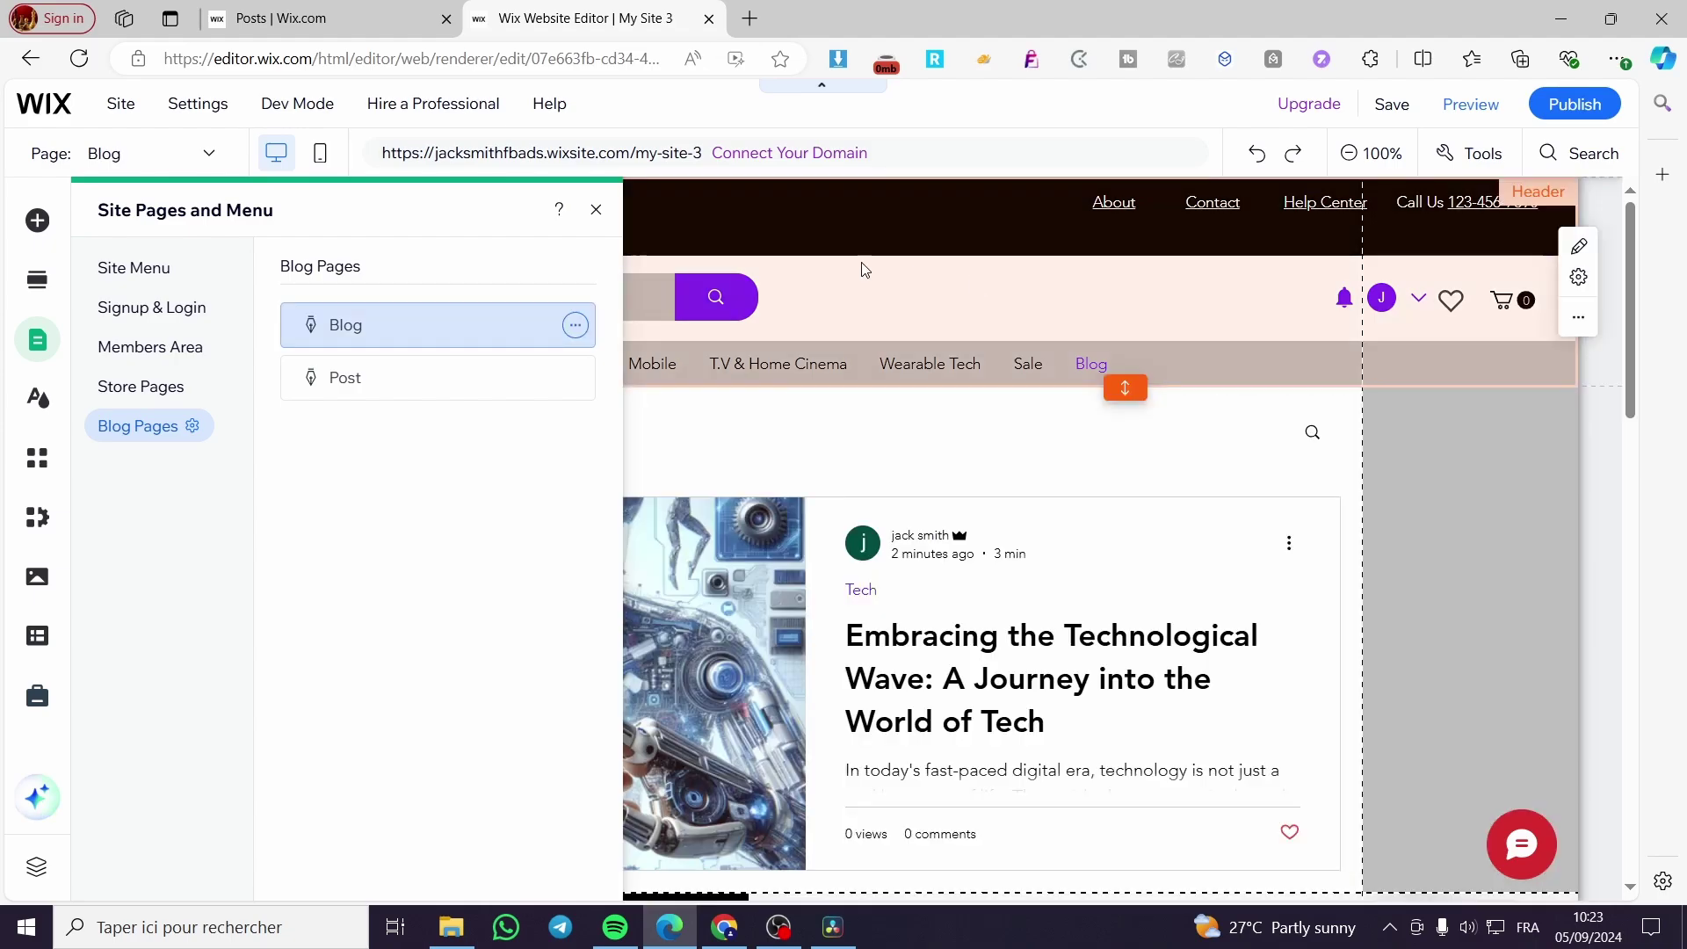
pyautogui.click(596, 213)
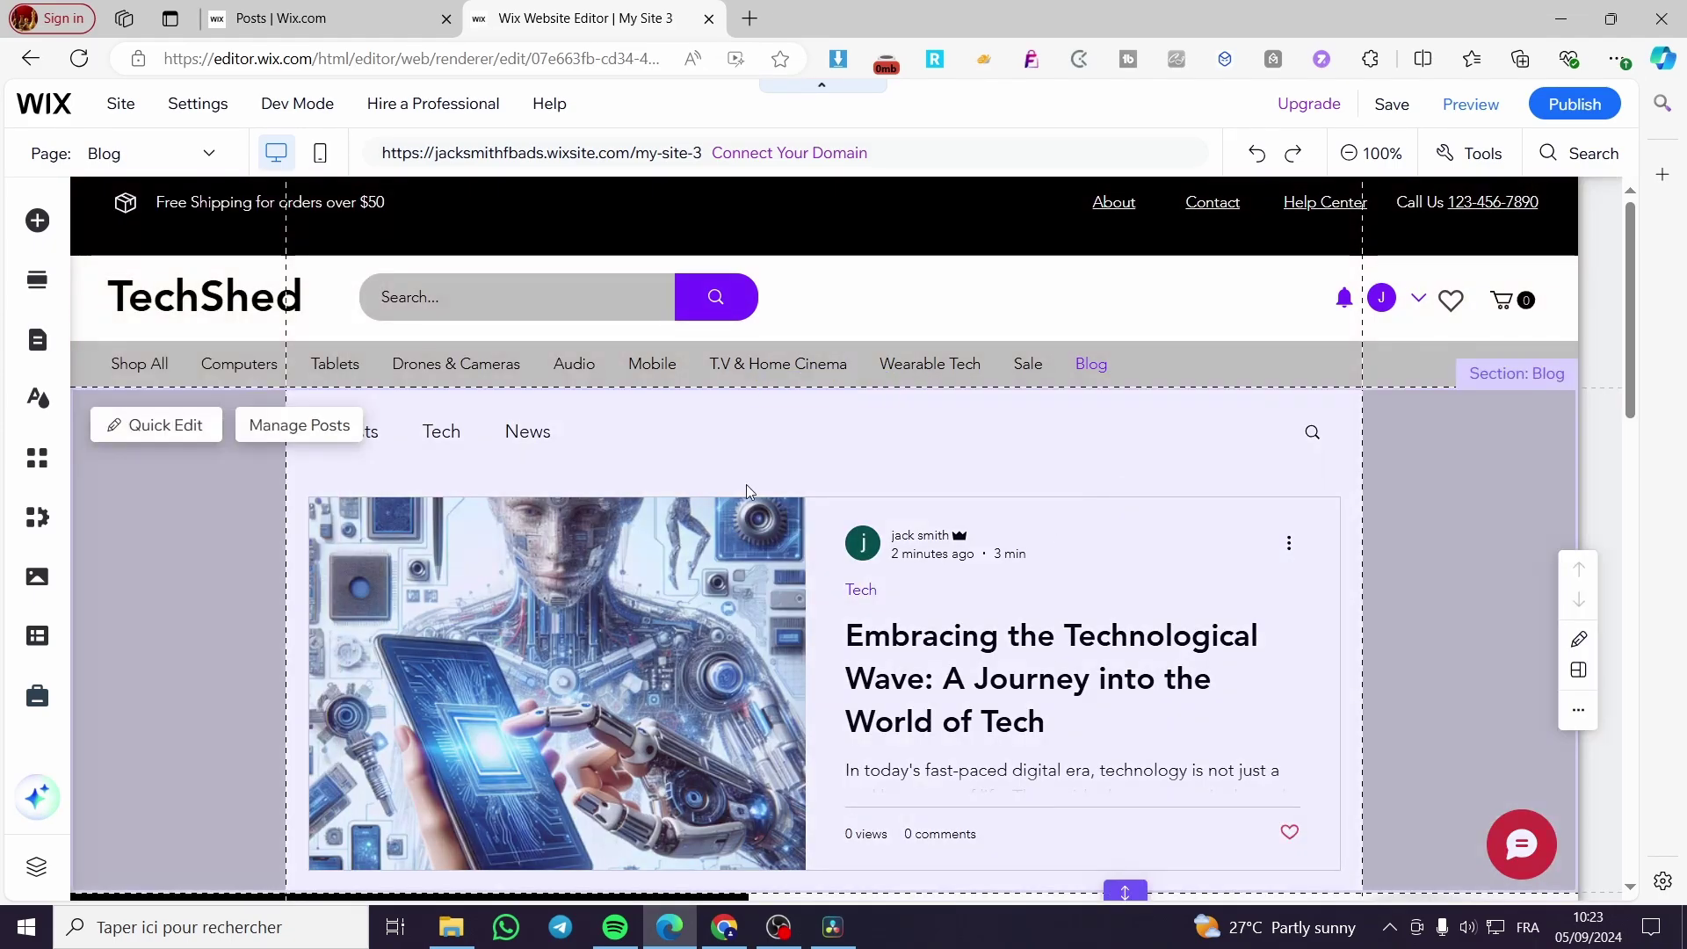
# - Examine the Blog page and the blog feed's layout, design and support settings
pyautogui.scroll(-2, 1406, 493)
pyautogui.scroll(2, 1417, 492)
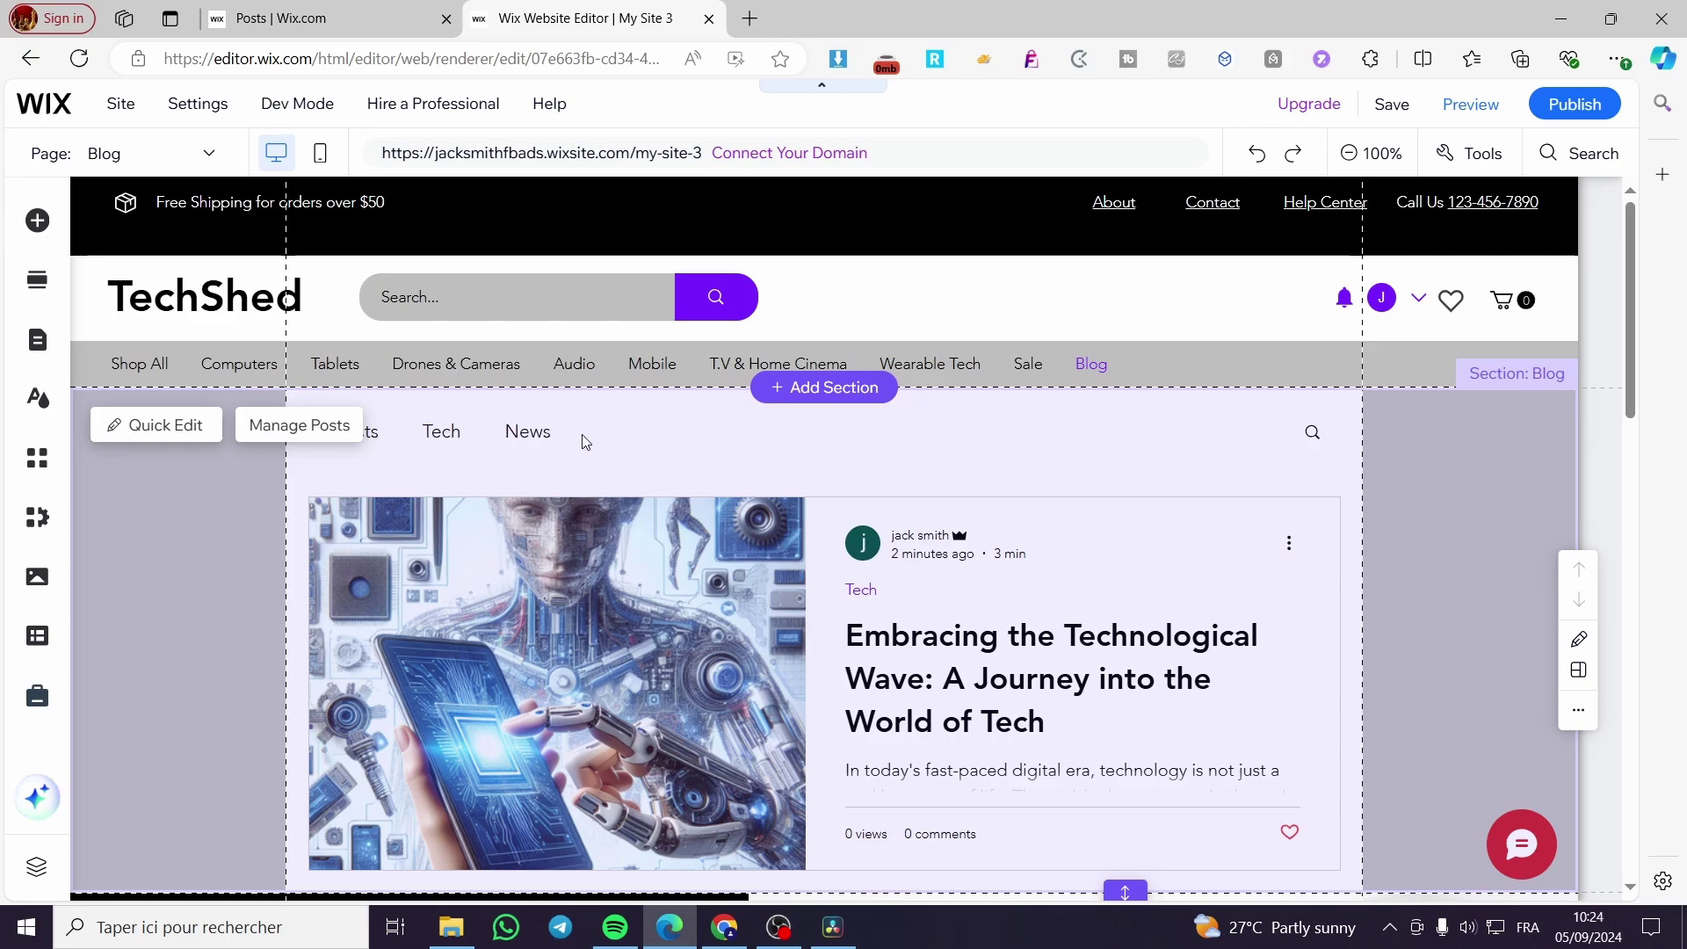
pyautogui.scroll(-10, 546, 439)
pyautogui.scroll(9, 580, 427)
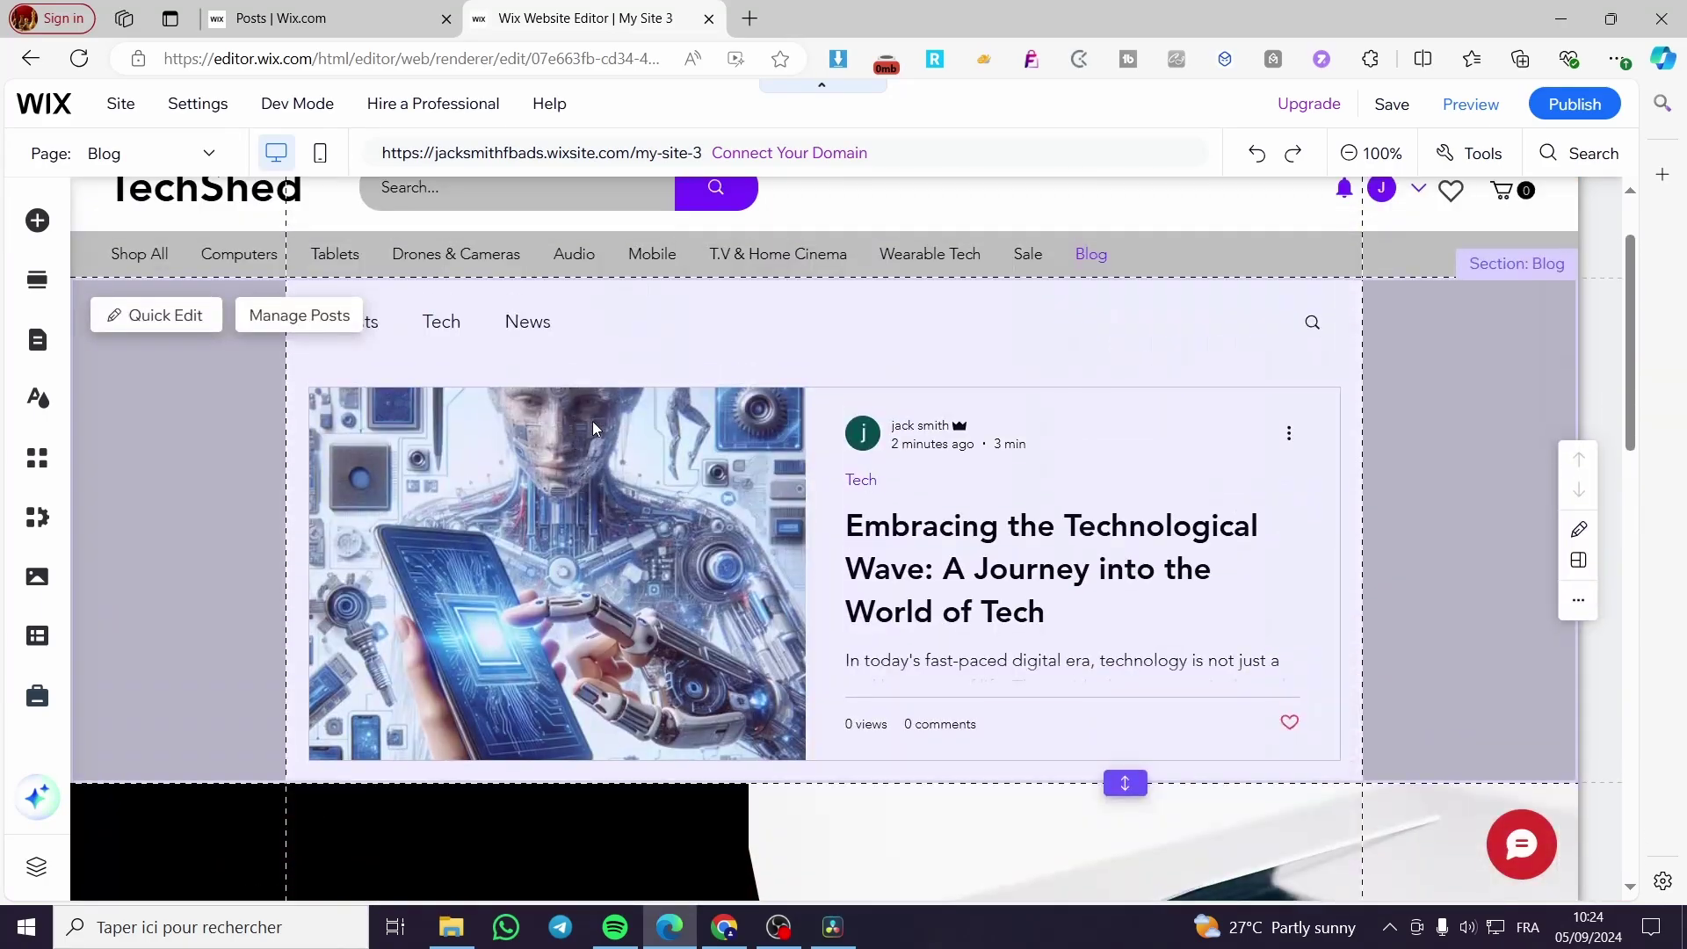
pyautogui.rightClick(733, 338)
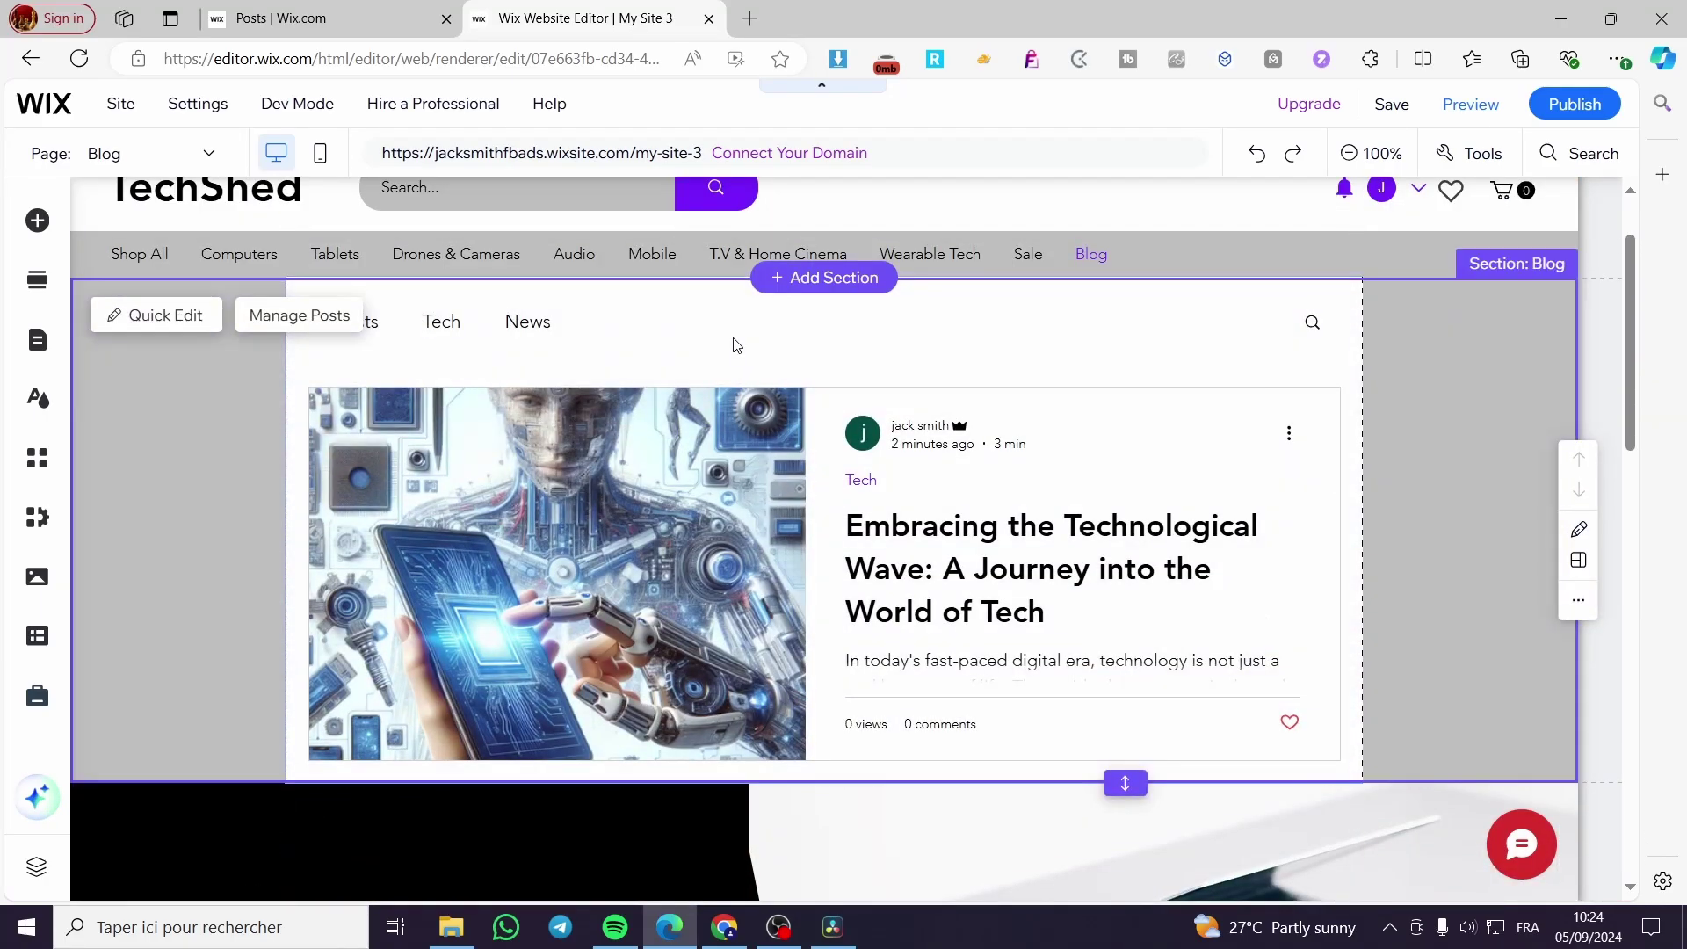
pyautogui.click(684, 333)
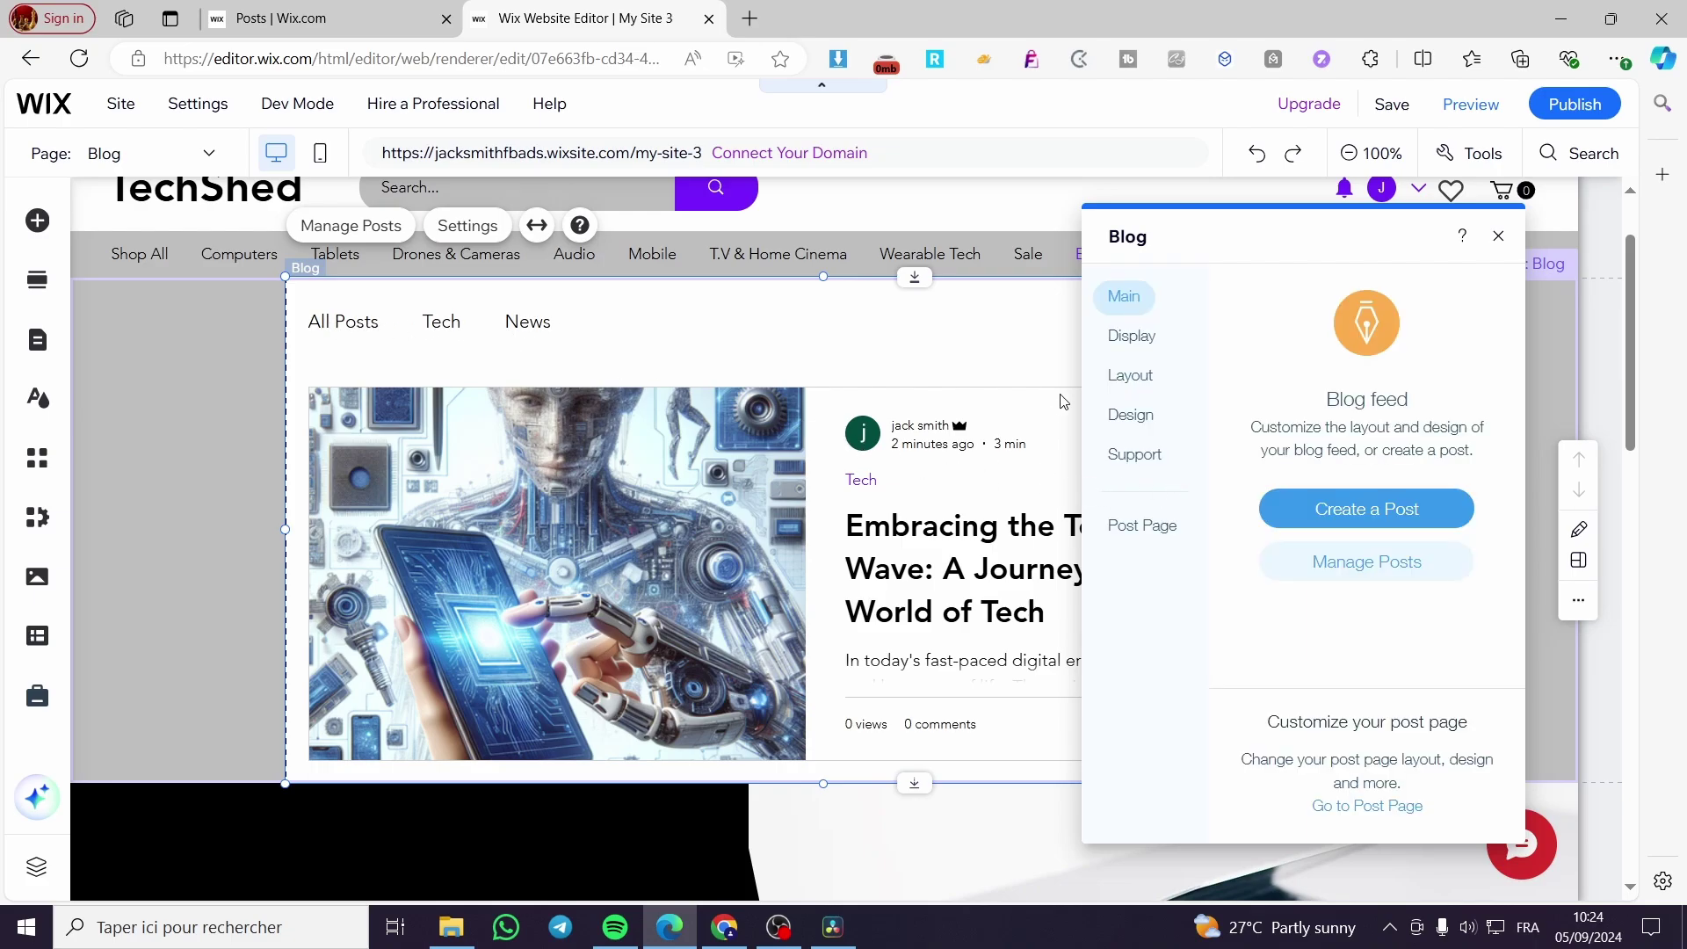
pyautogui.click(1143, 378)
pyautogui.click(1151, 426)
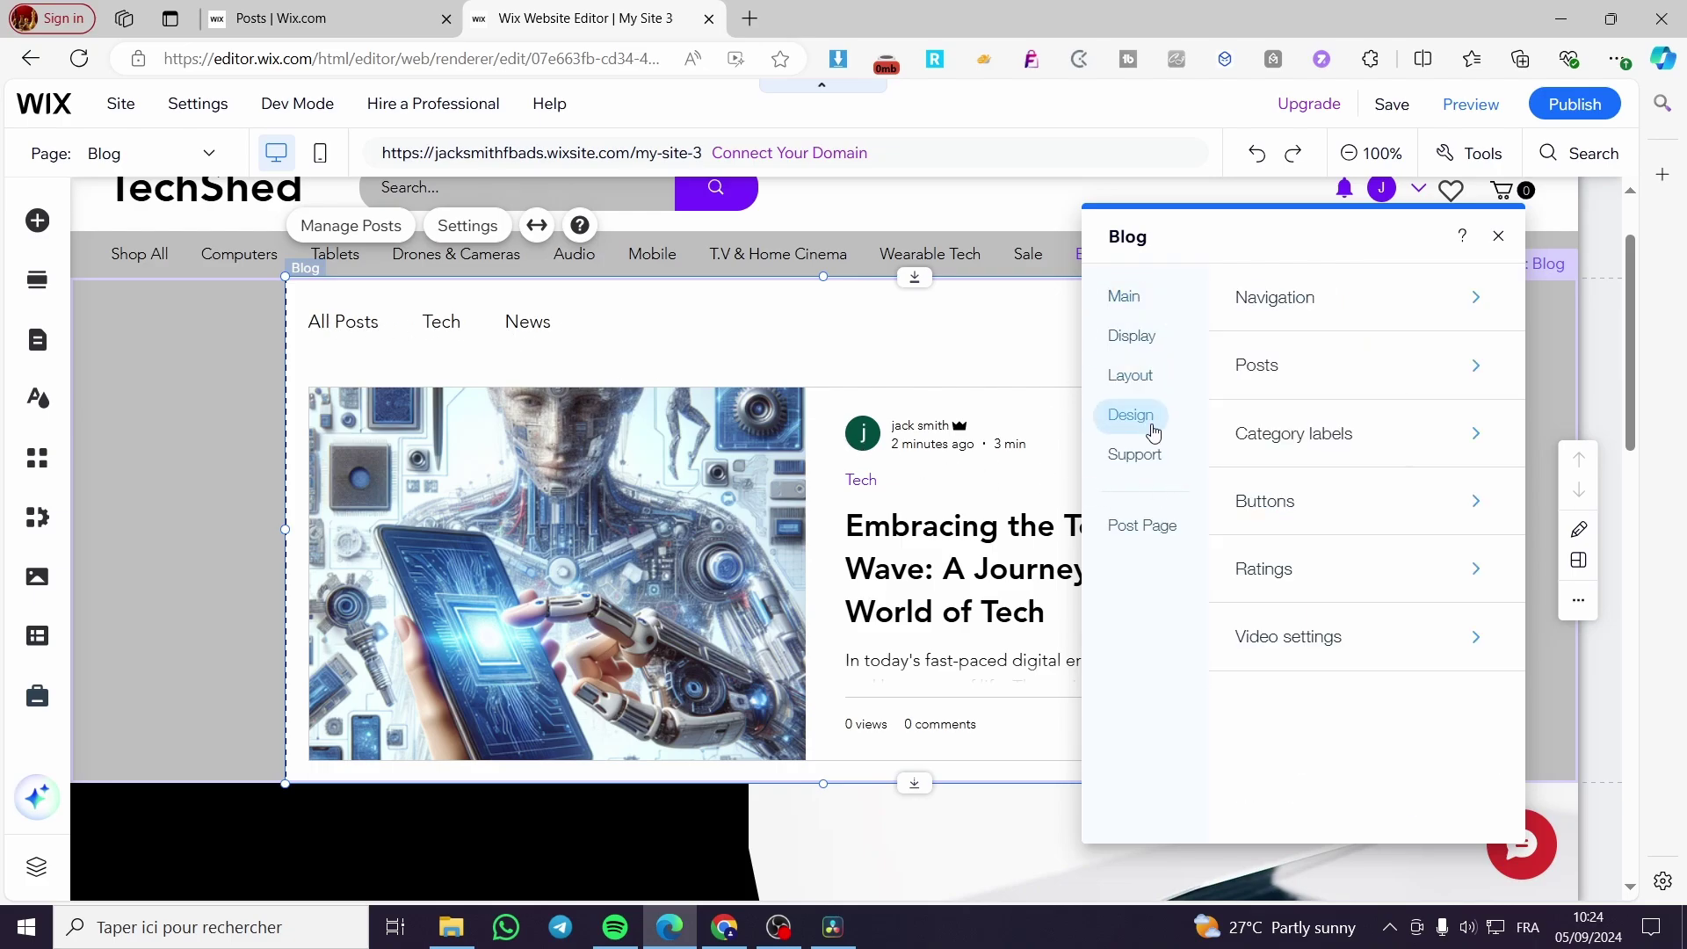
pyautogui.click(1142, 455)
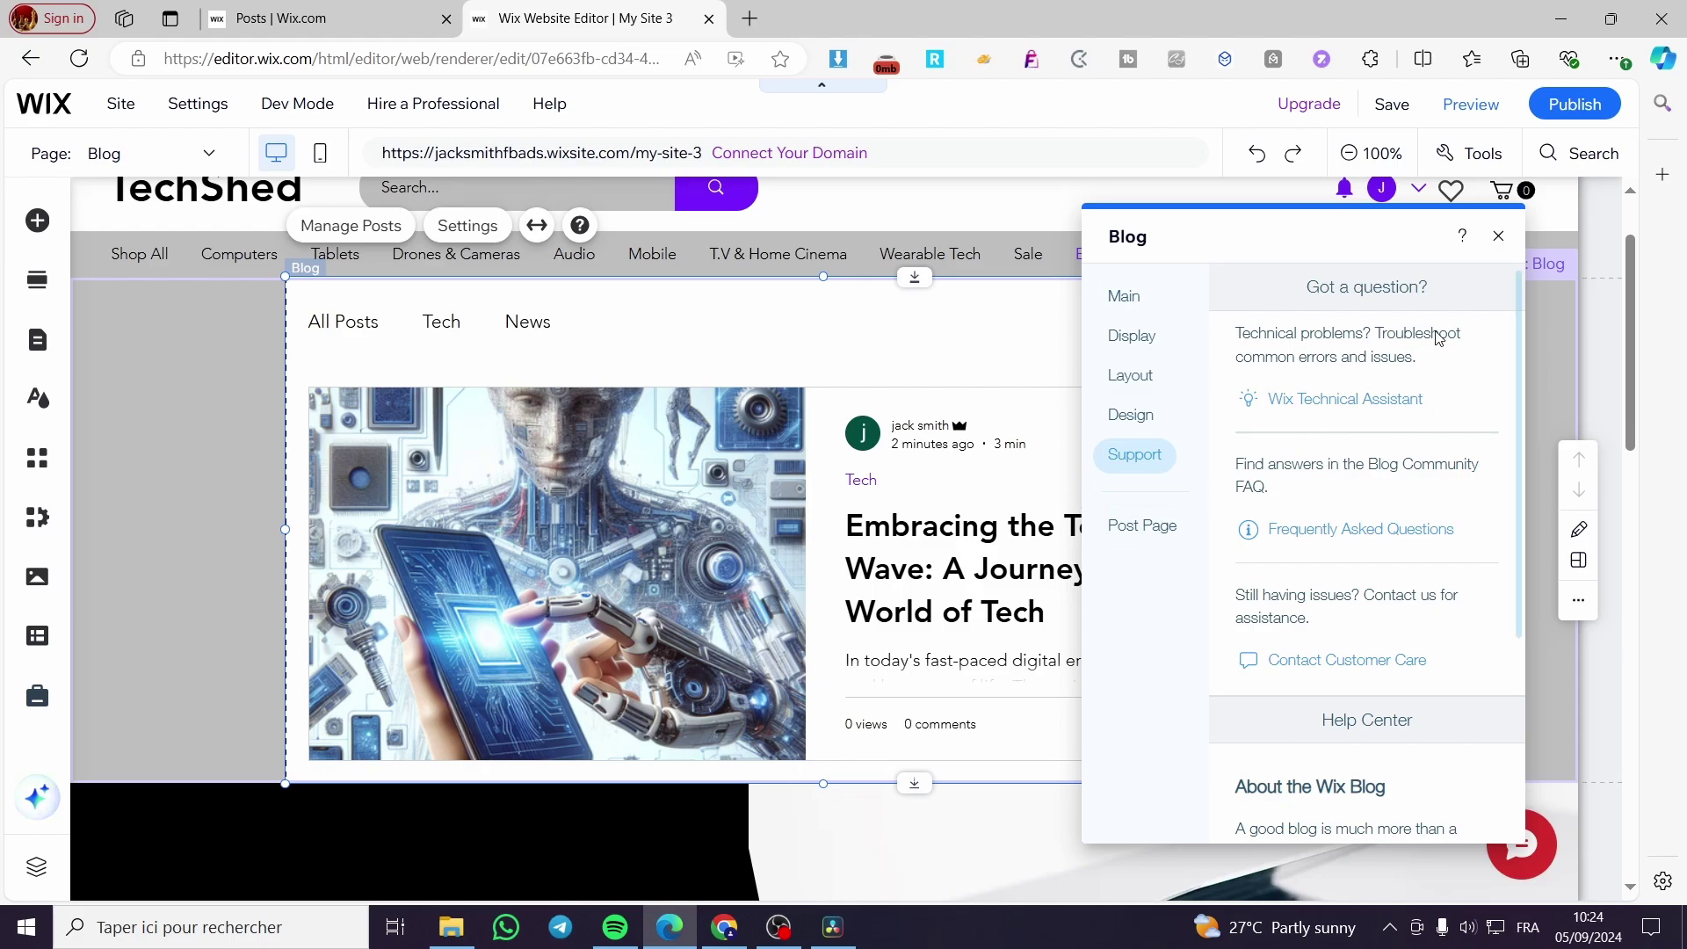
pyautogui.click(1499, 236)
pyautogui.scroll(-7, 677, 418)
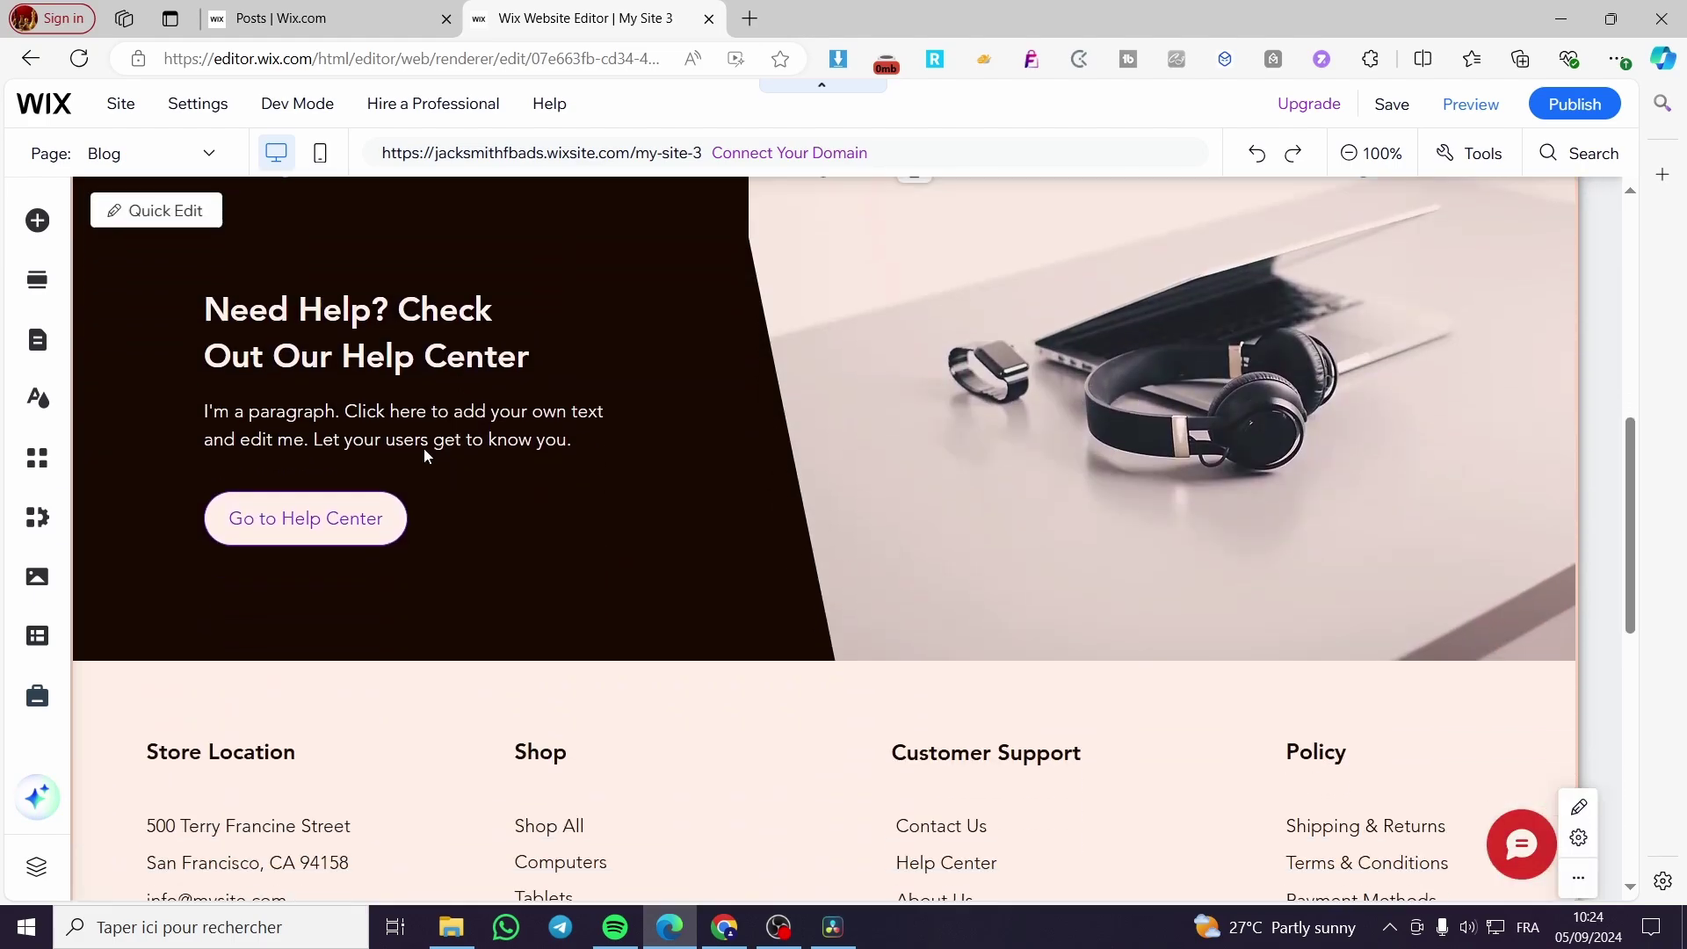
pyautogui.scroll(8, 424, 447)
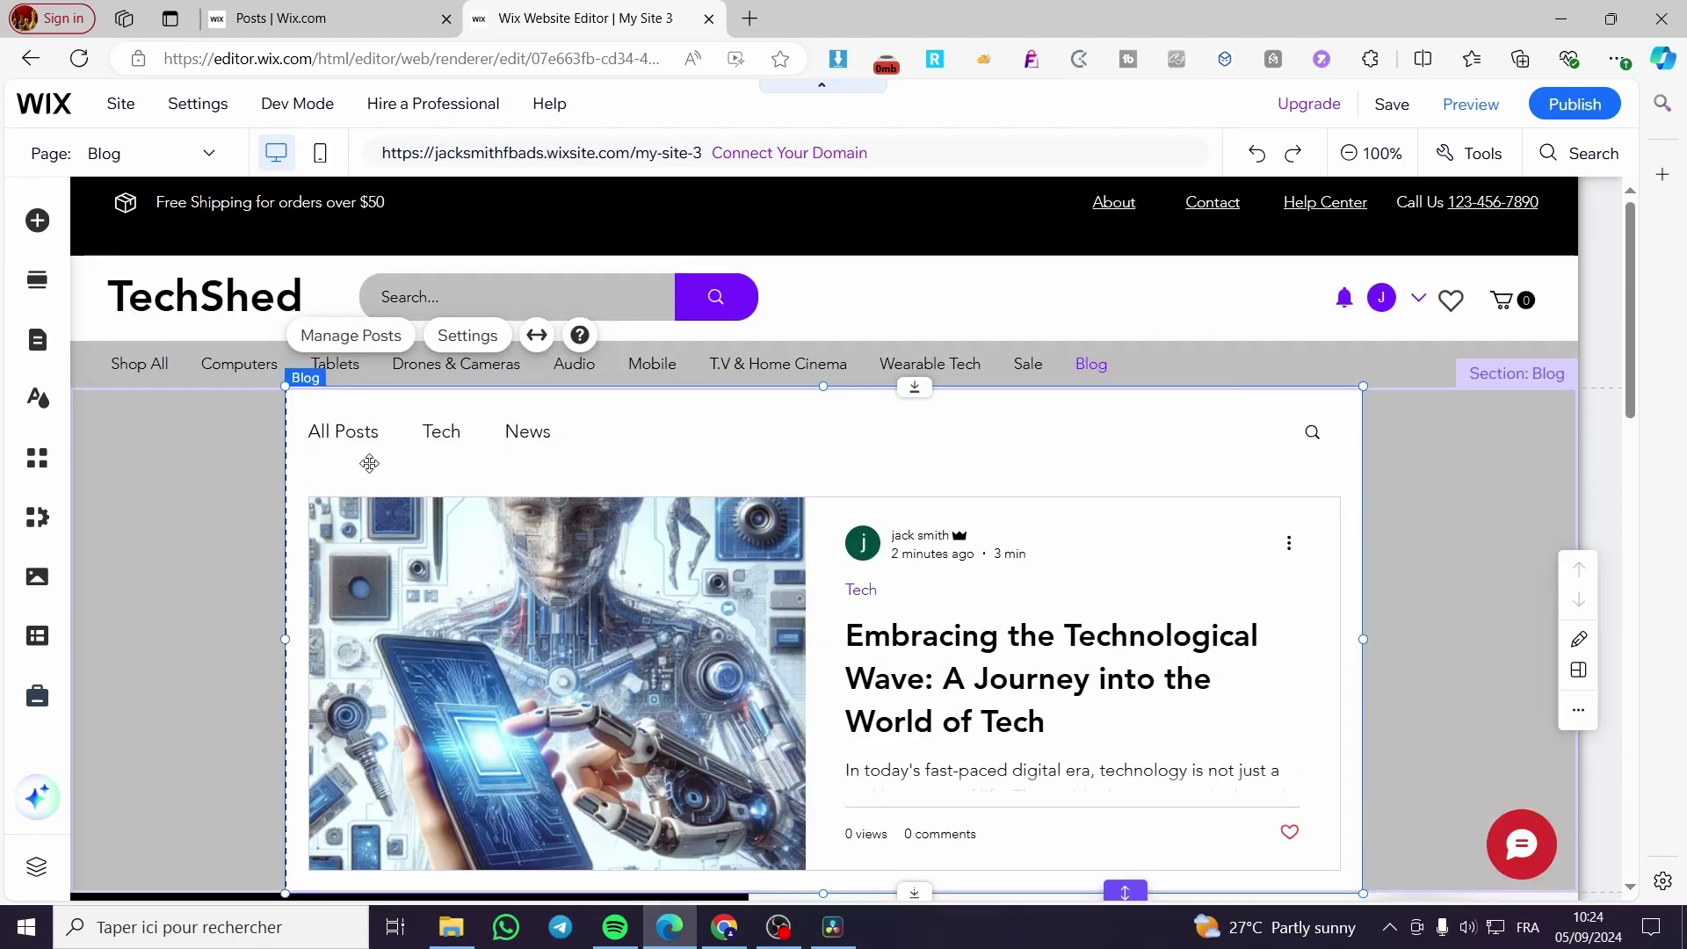
# - Browse the blog elements and add a Category Menu to the Blog section beside the post
pyautogui.click(38, 222)
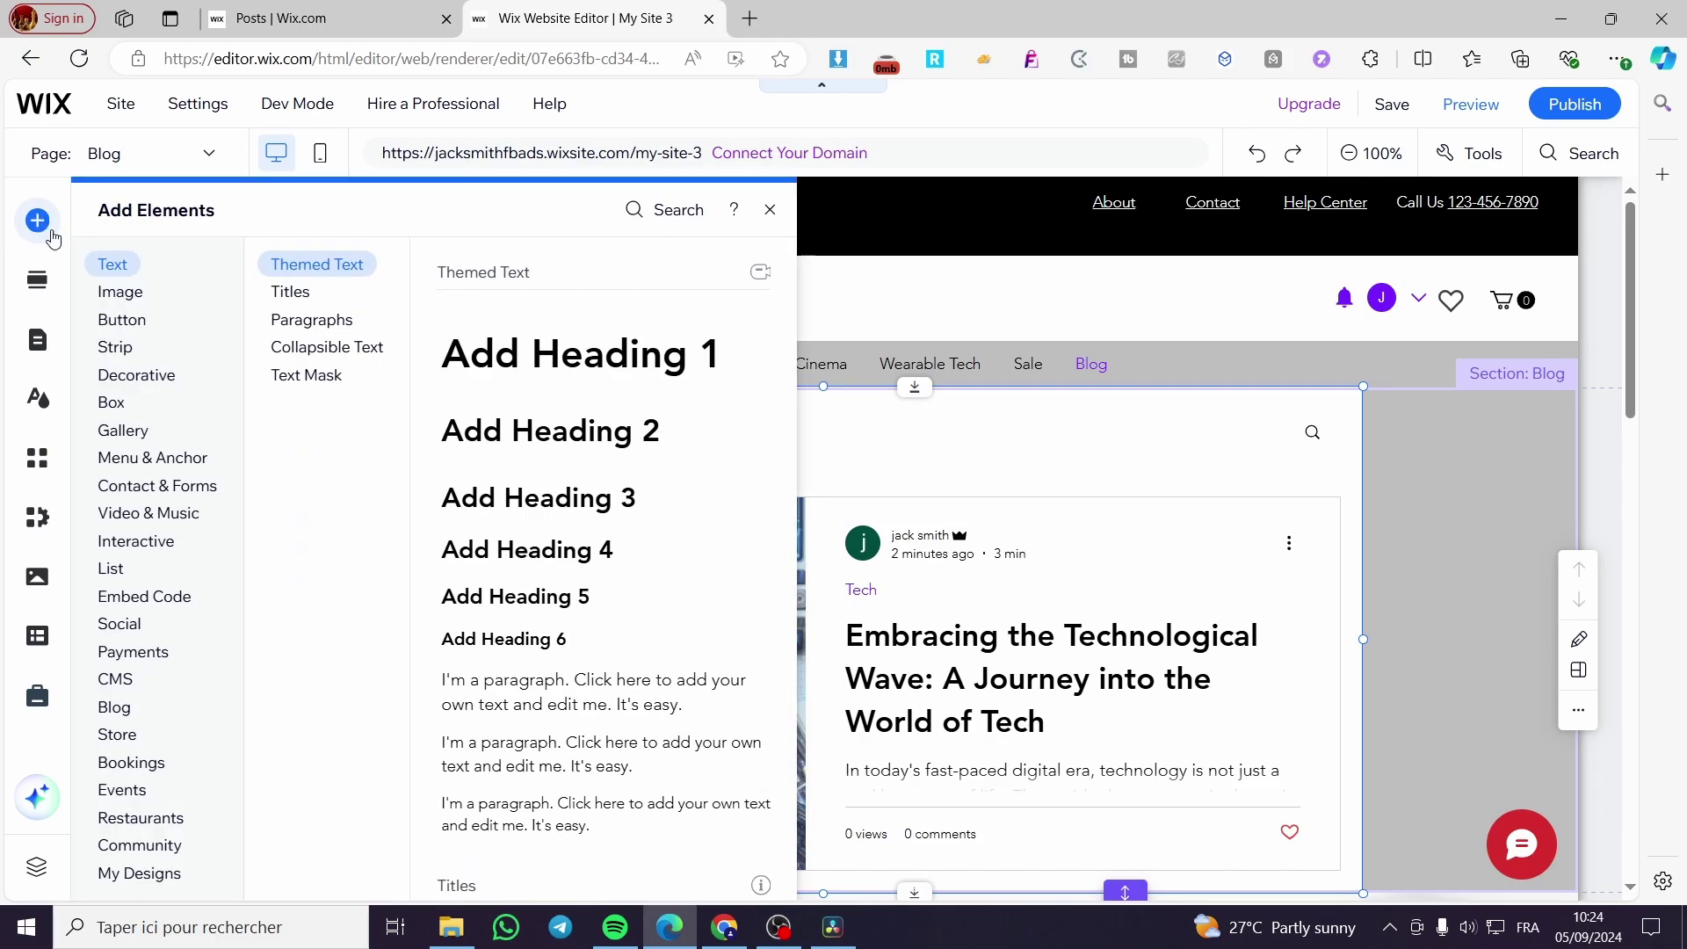
pyautogui.click(117, 709)
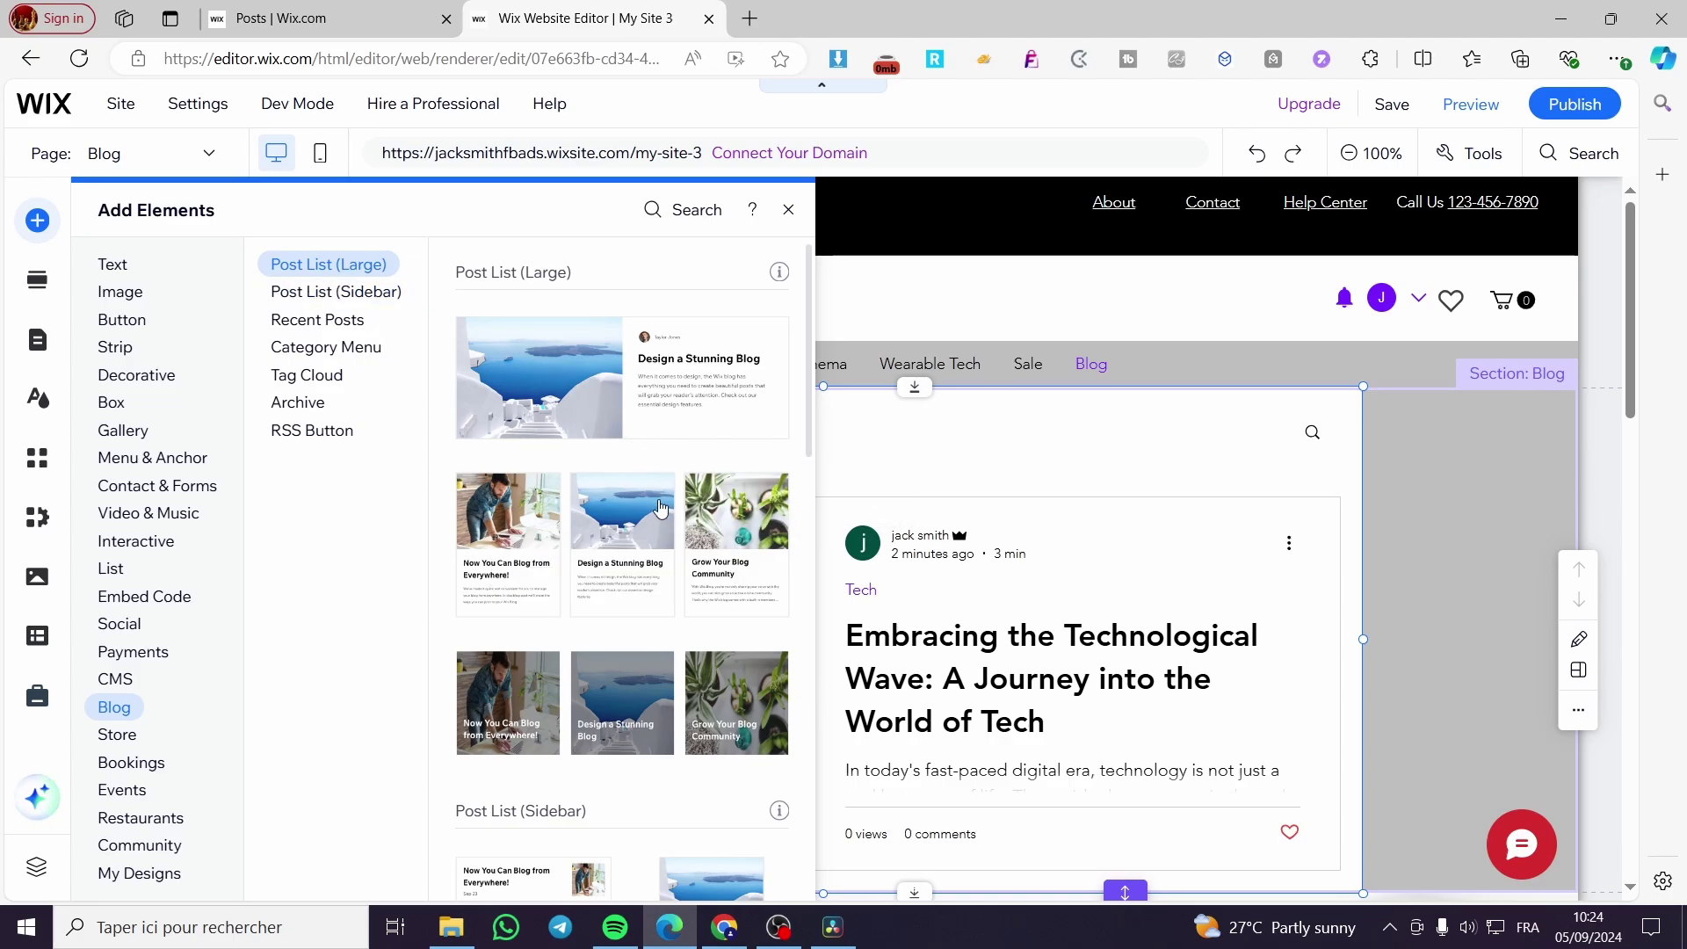
pyautogui.scroll(-3, 664, 496)
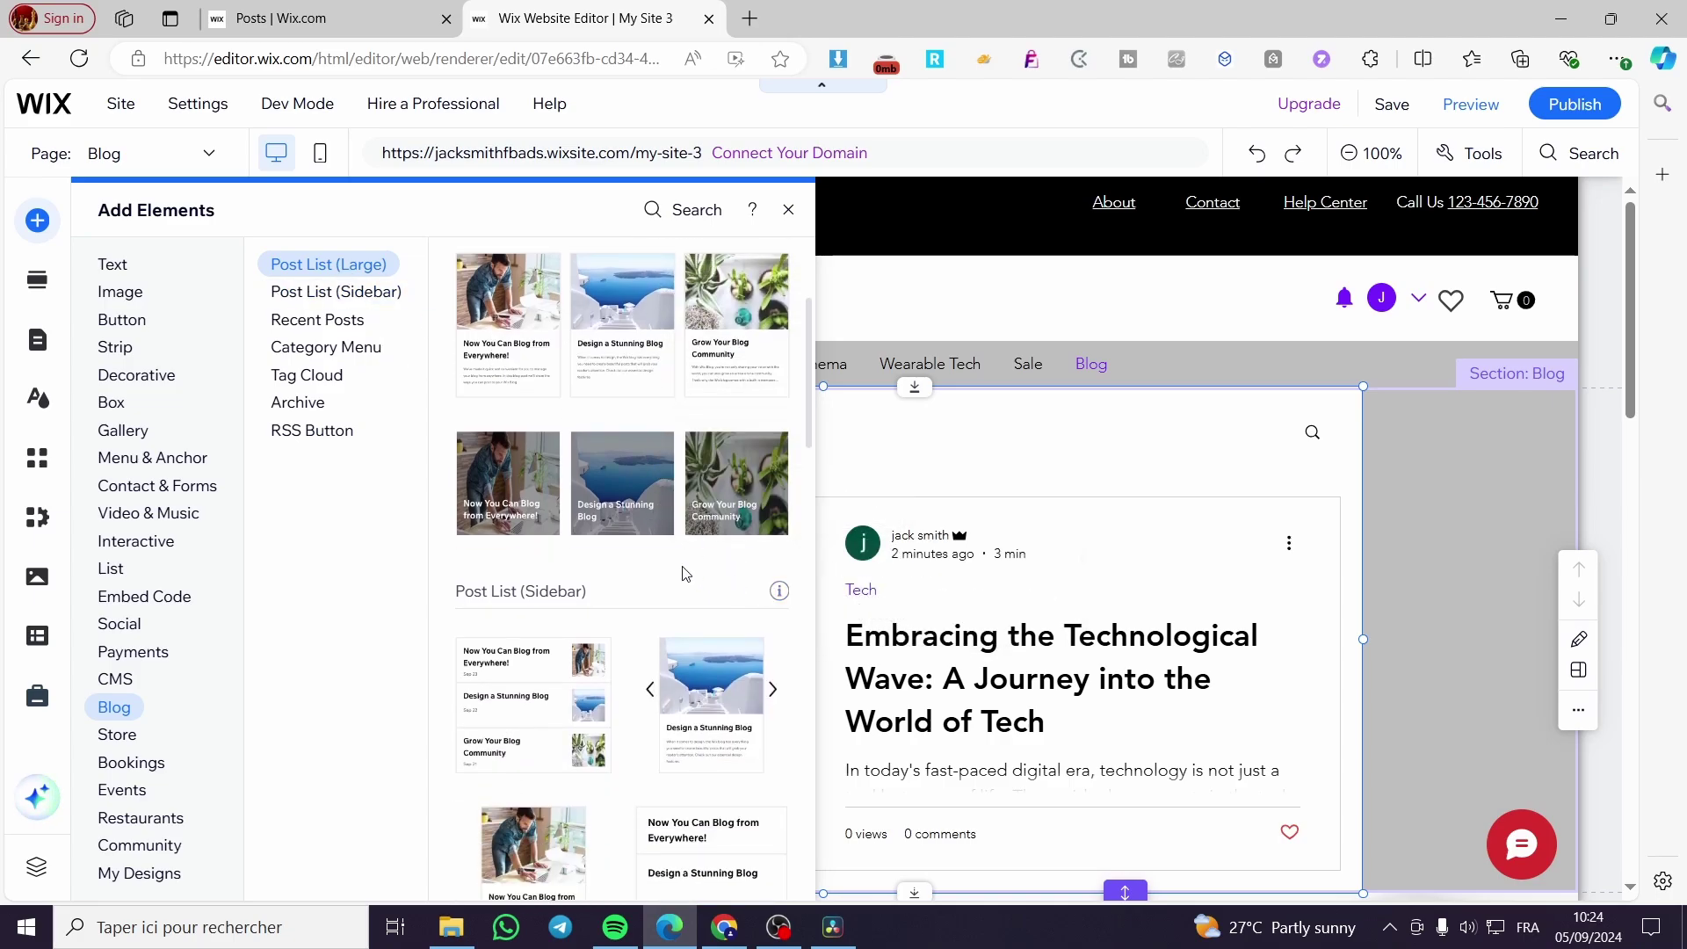
pyautogui.scroll(-5, 683, 572)
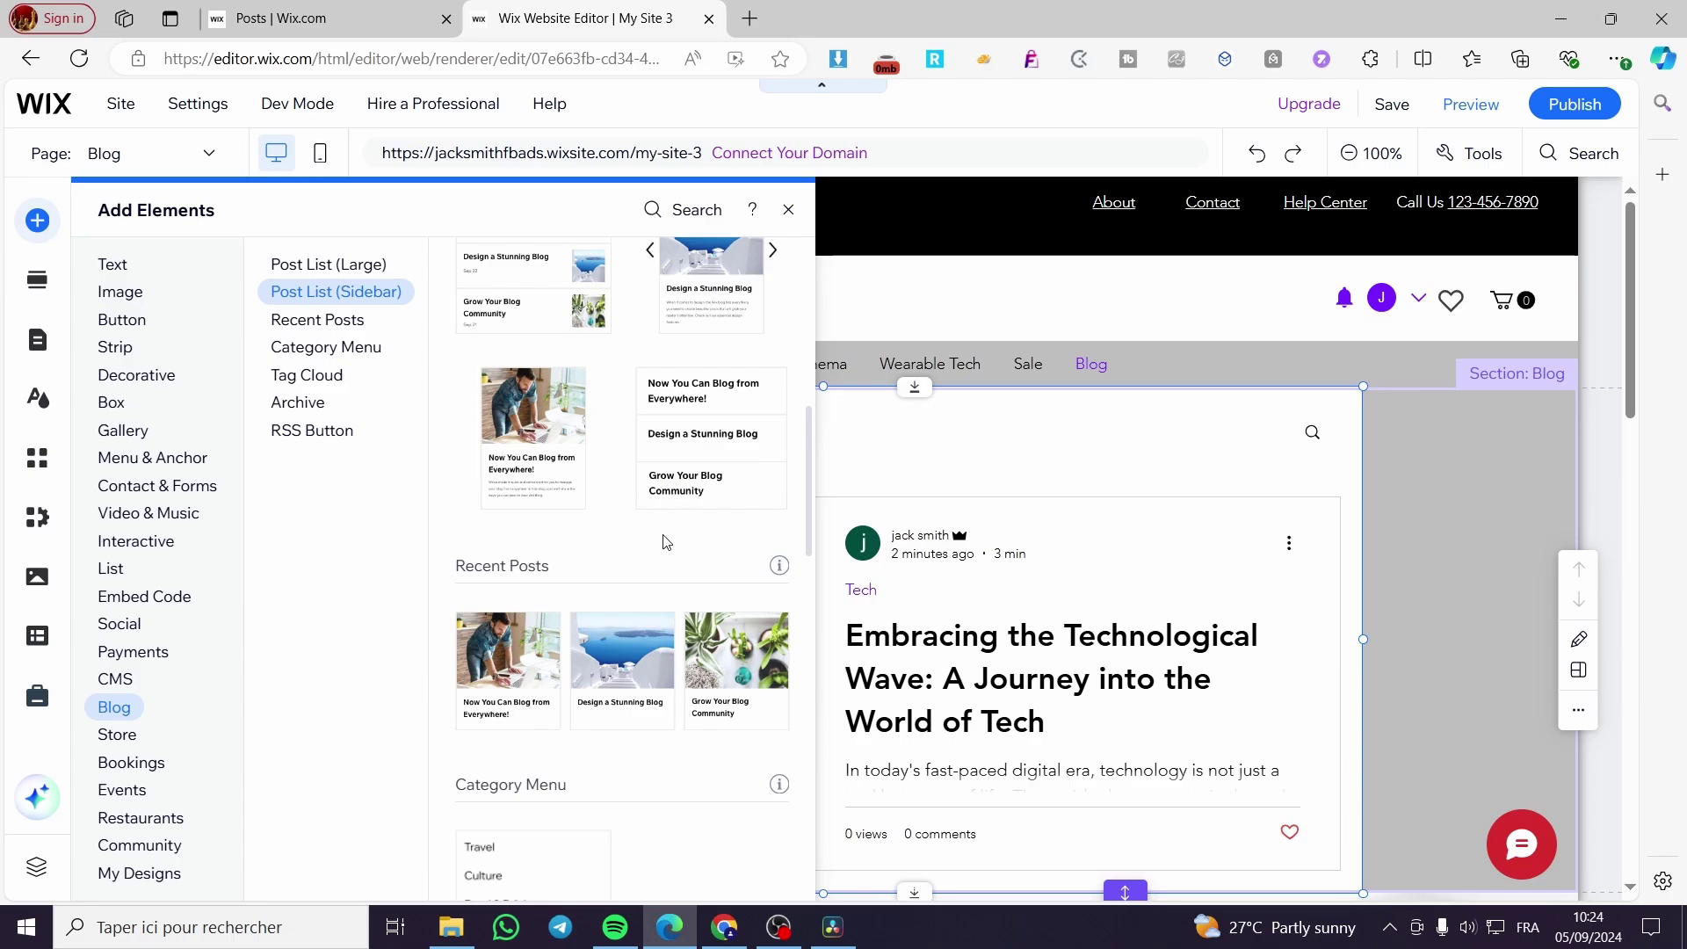
pyautogui.scroll(3, 666, 542)
pyautogui.scroll(-4, 672, 549)
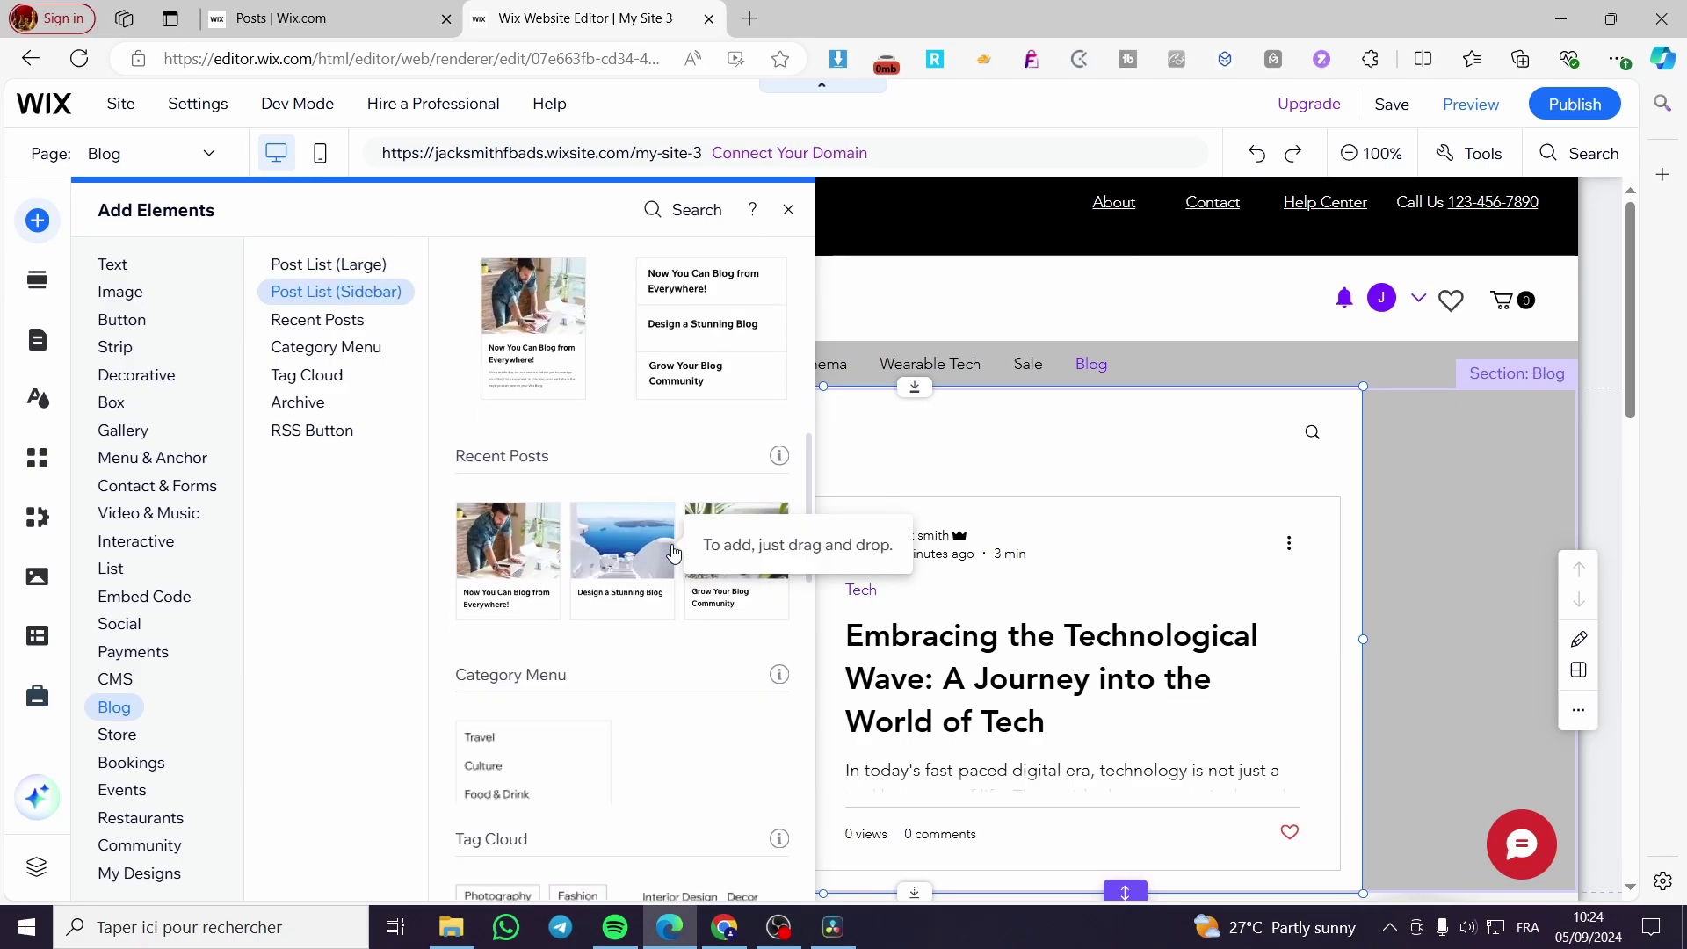
pyautogui.scroll(2, 674, 551)
pyautogui.scroll(-4, 675, 552)
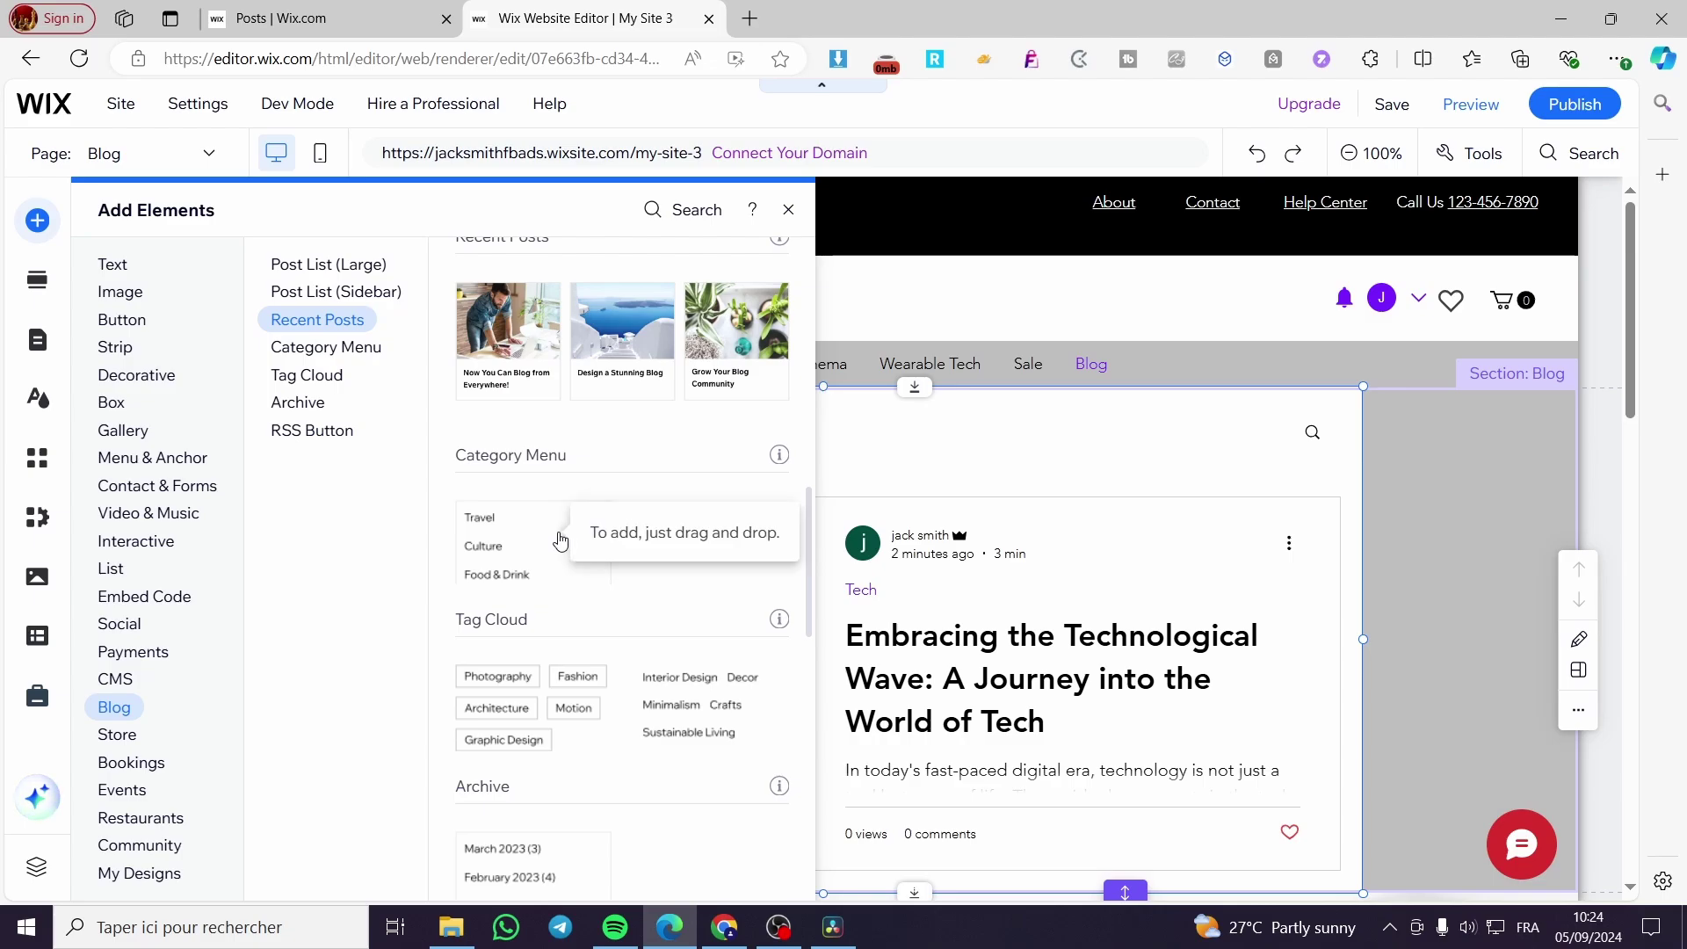
pyautogui.moveTo(563, 538); pyautogui.dragTo(1448, 693)
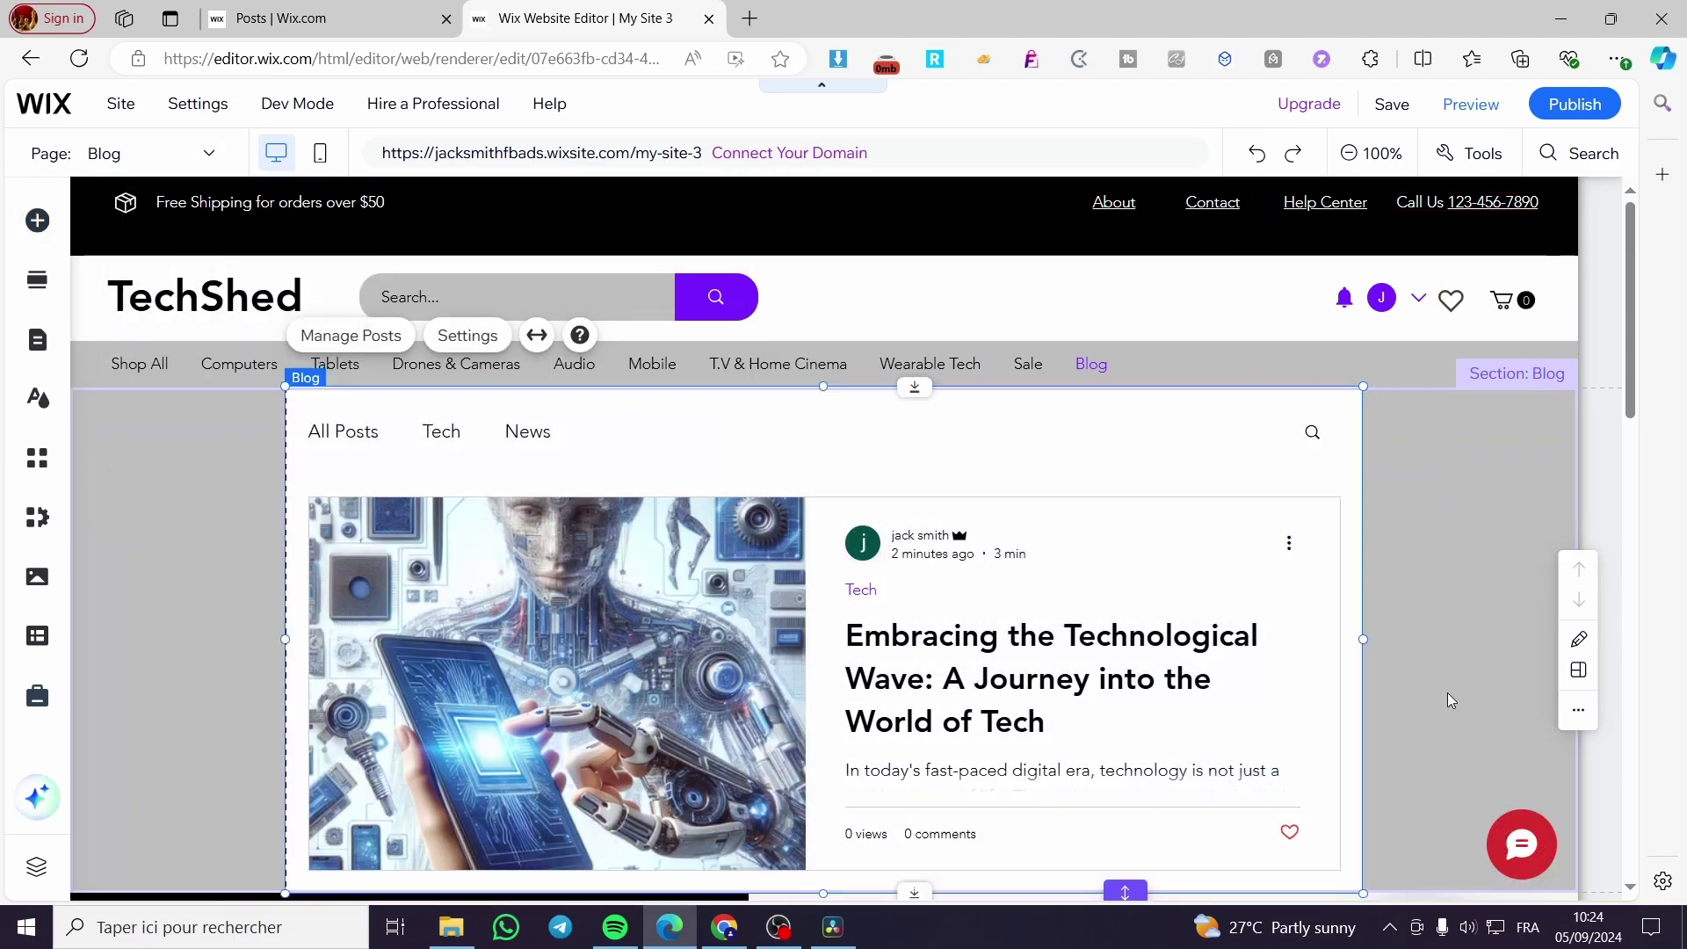
# - Move the category menu inward over the post and shrink its box to fit the category names
pyautogui.scroll(-3, 1447, 692)
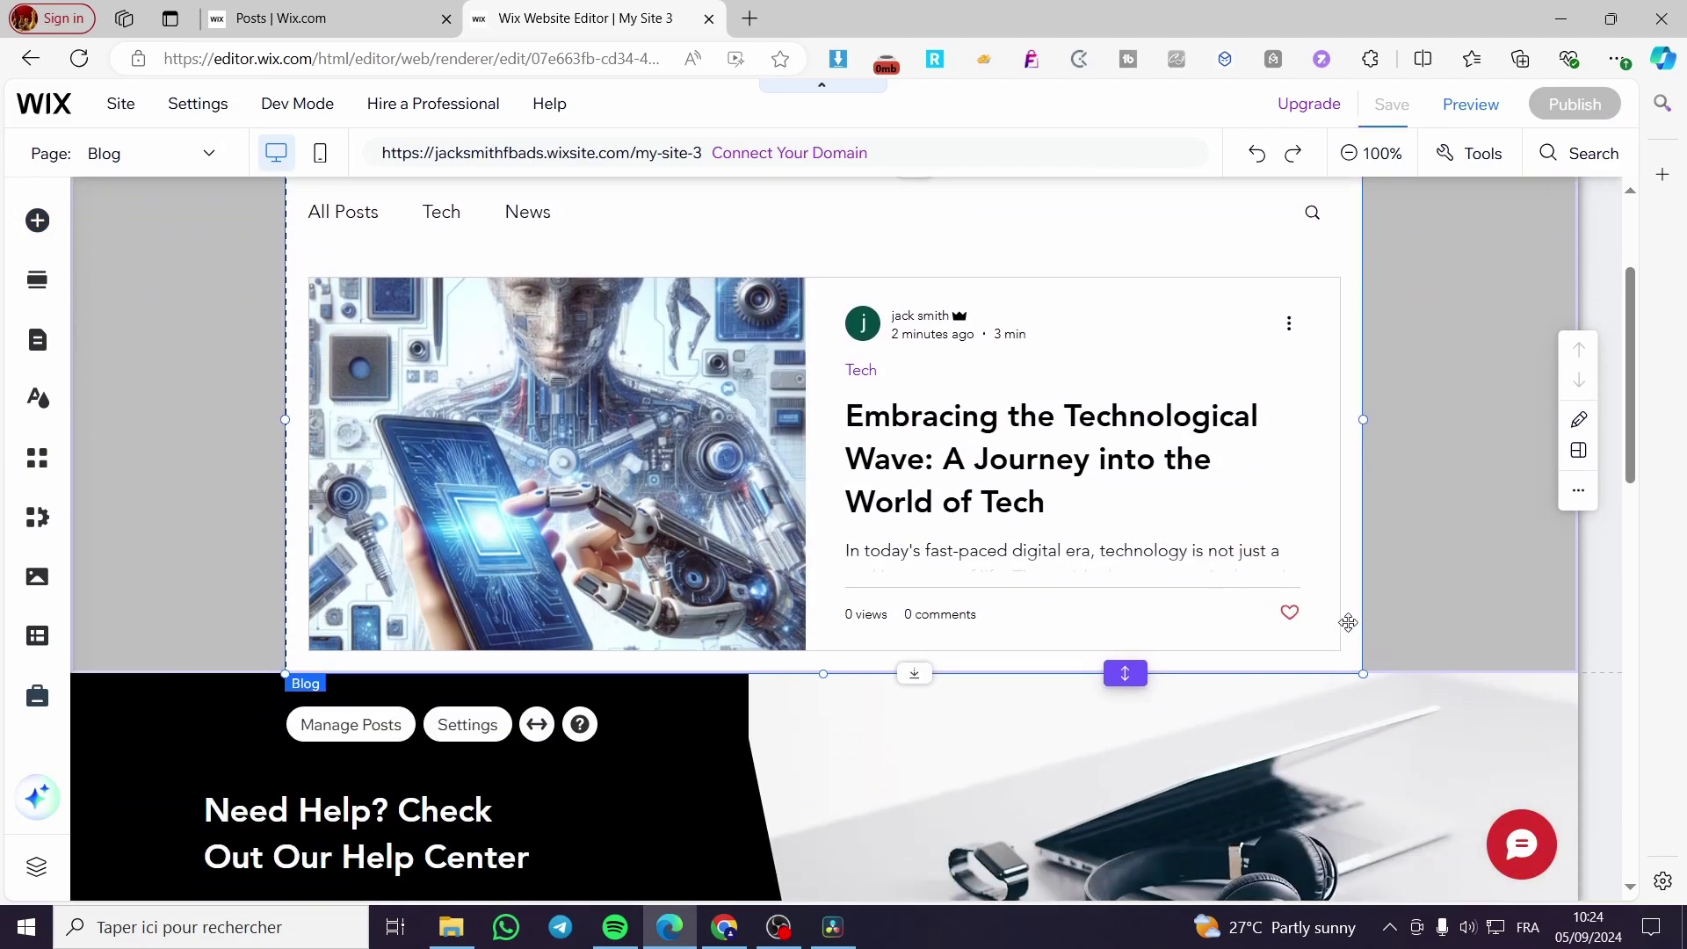
pyautogui.scroll(2, 1223, 494)
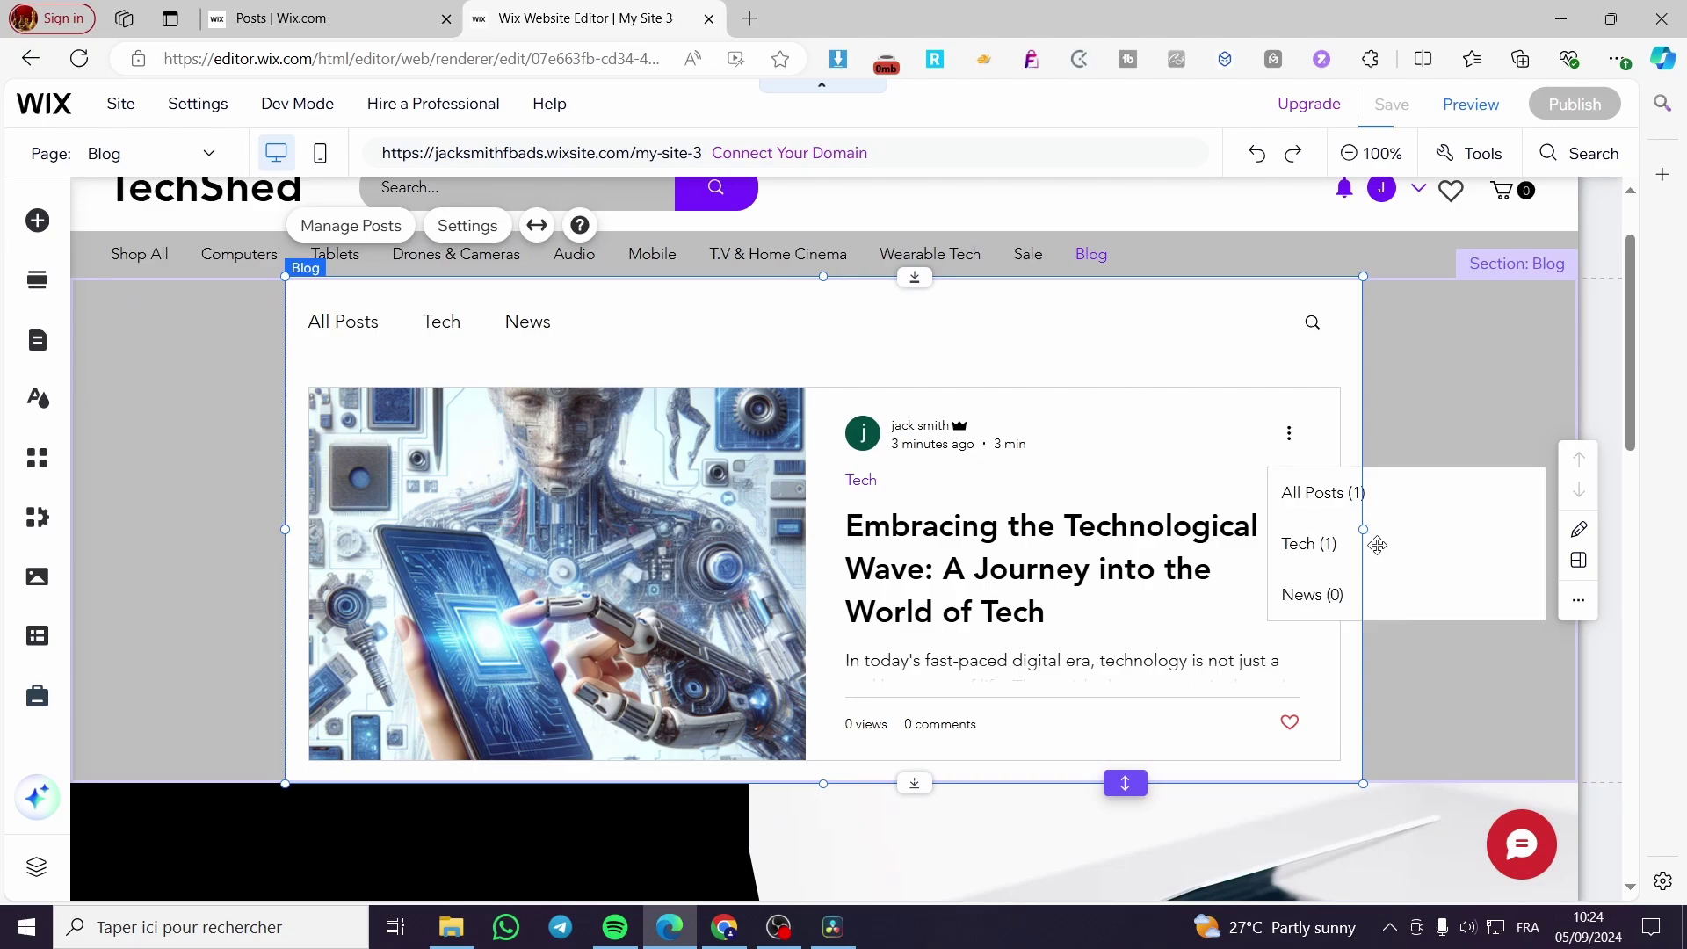
pyautogui.moveTo(1432, 538); pyautogui.dragTo(1232, 468)
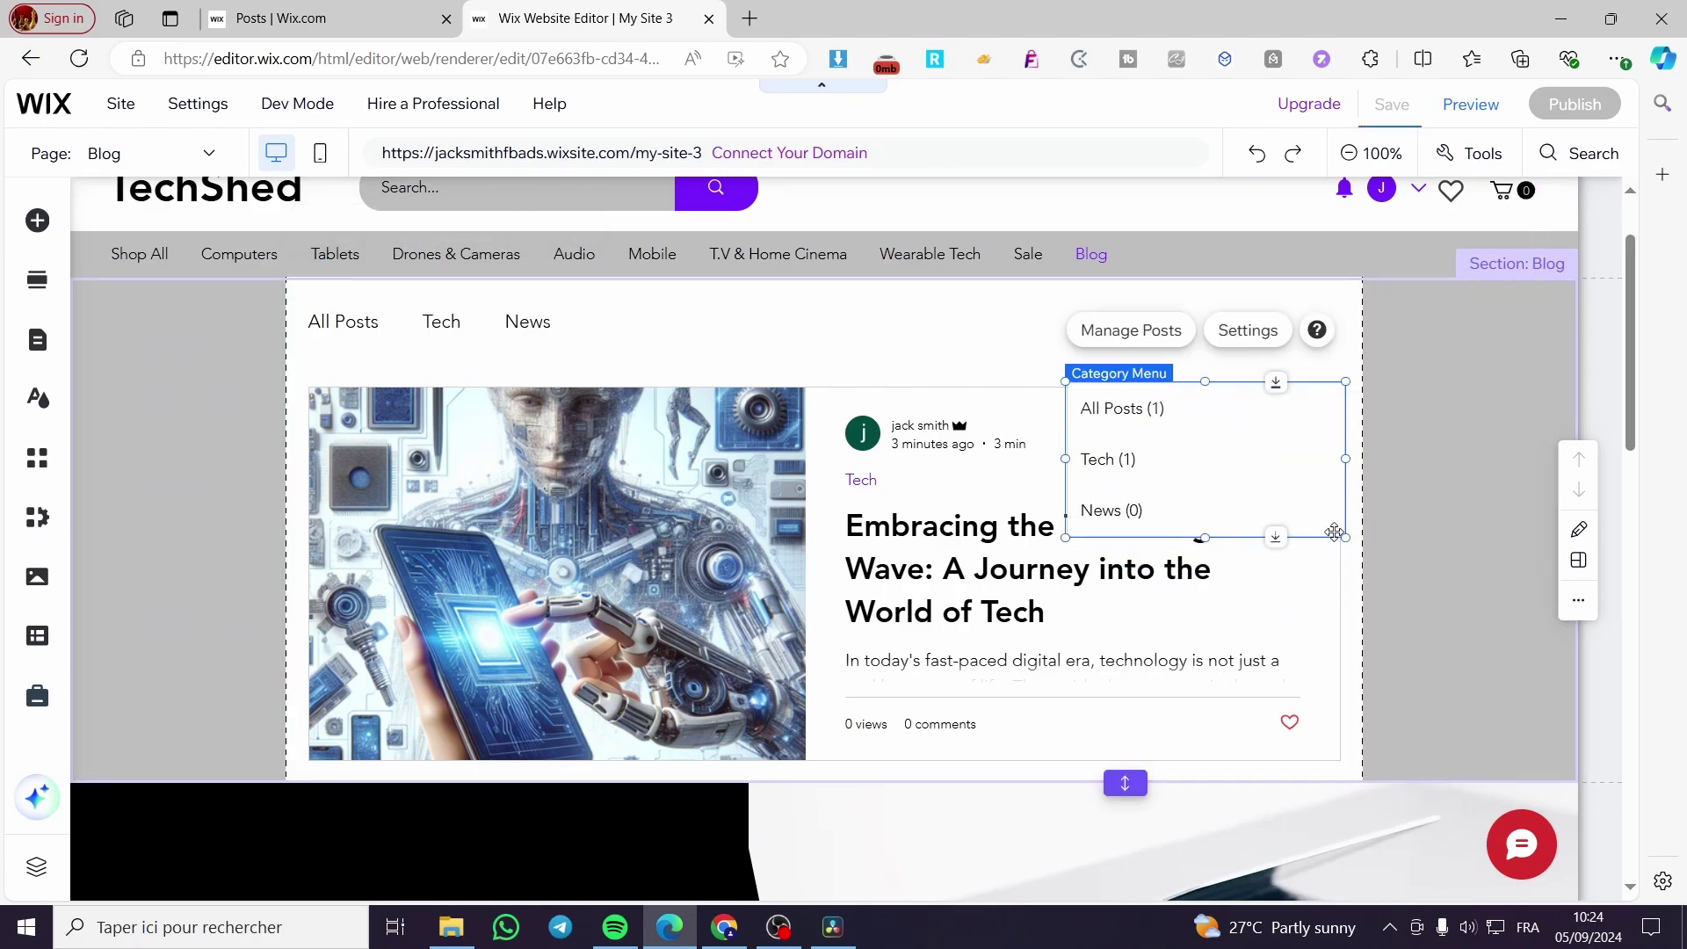
pyautogui.moveTo(1345, 537); pyautogui.dragTo(1118, 494)
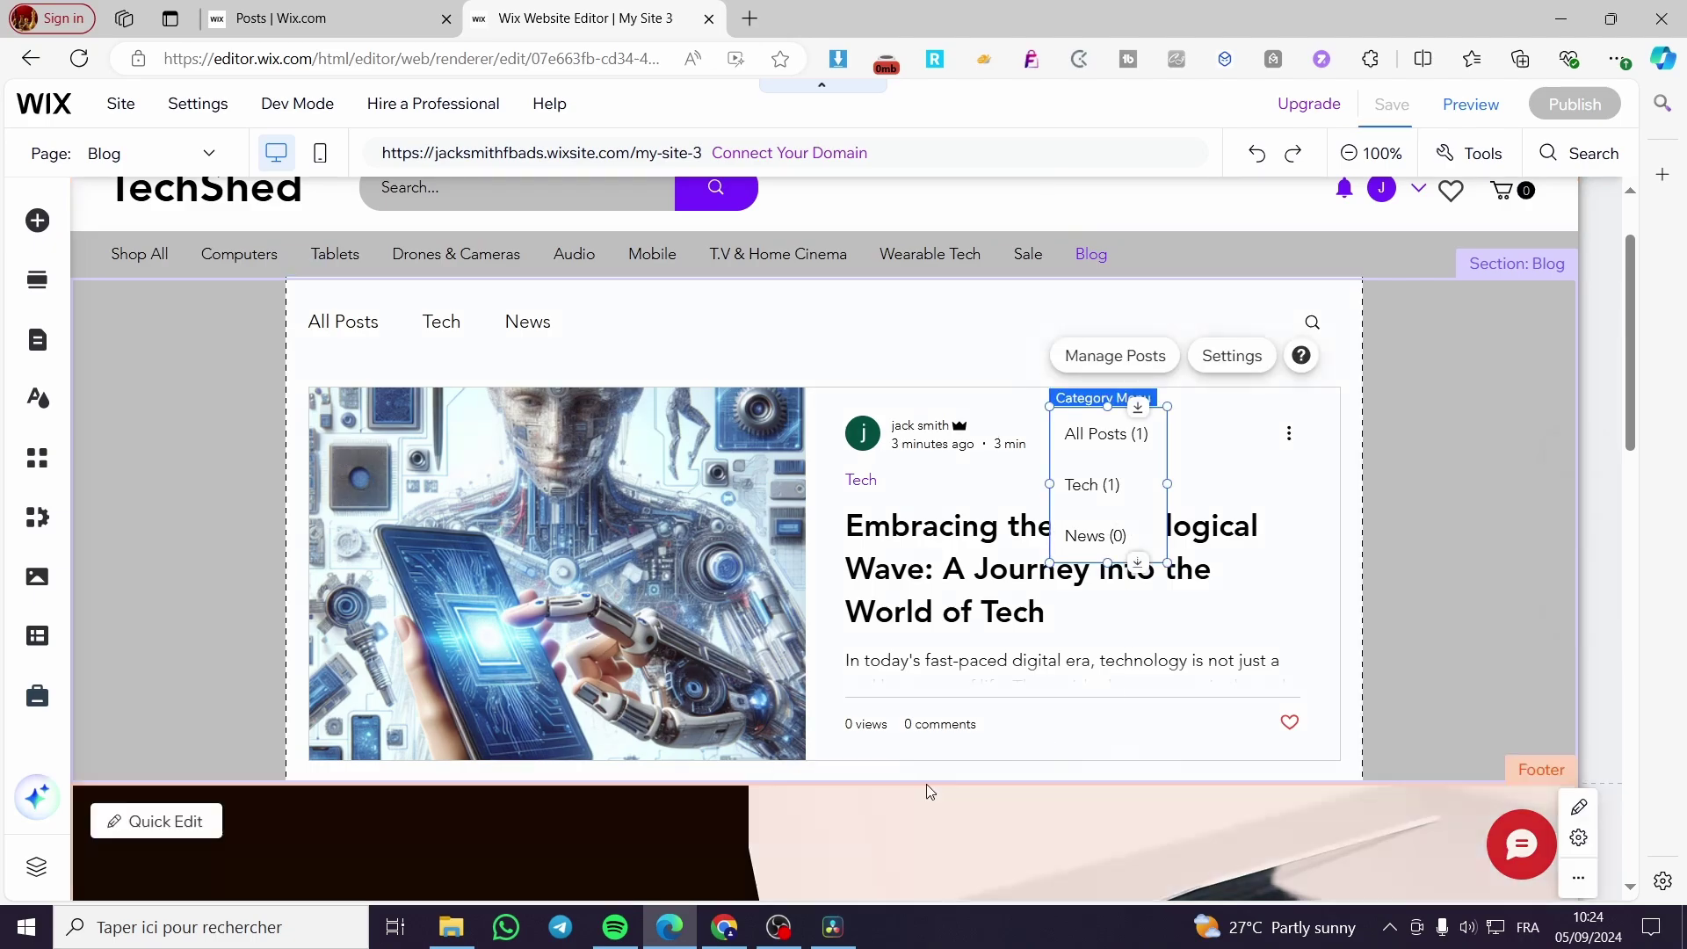
# - Add a blank section below the Blog section and set its background to the white primary background colour
pyautogui.click(821, 782)
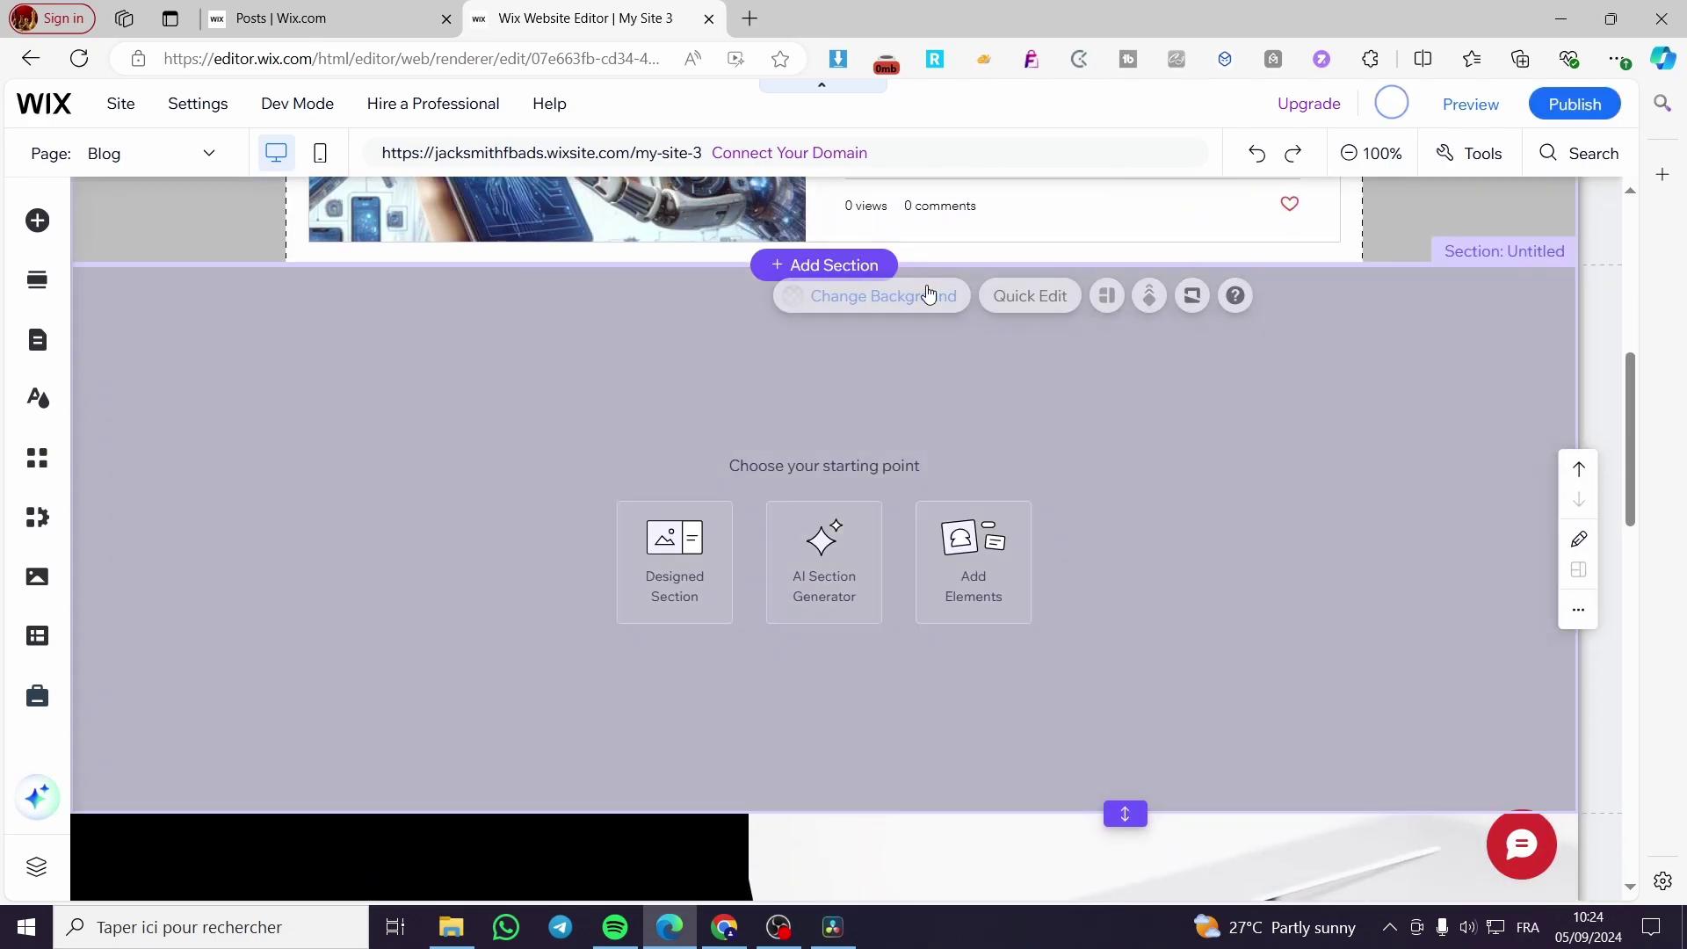
pyautogui.click(929, 295)
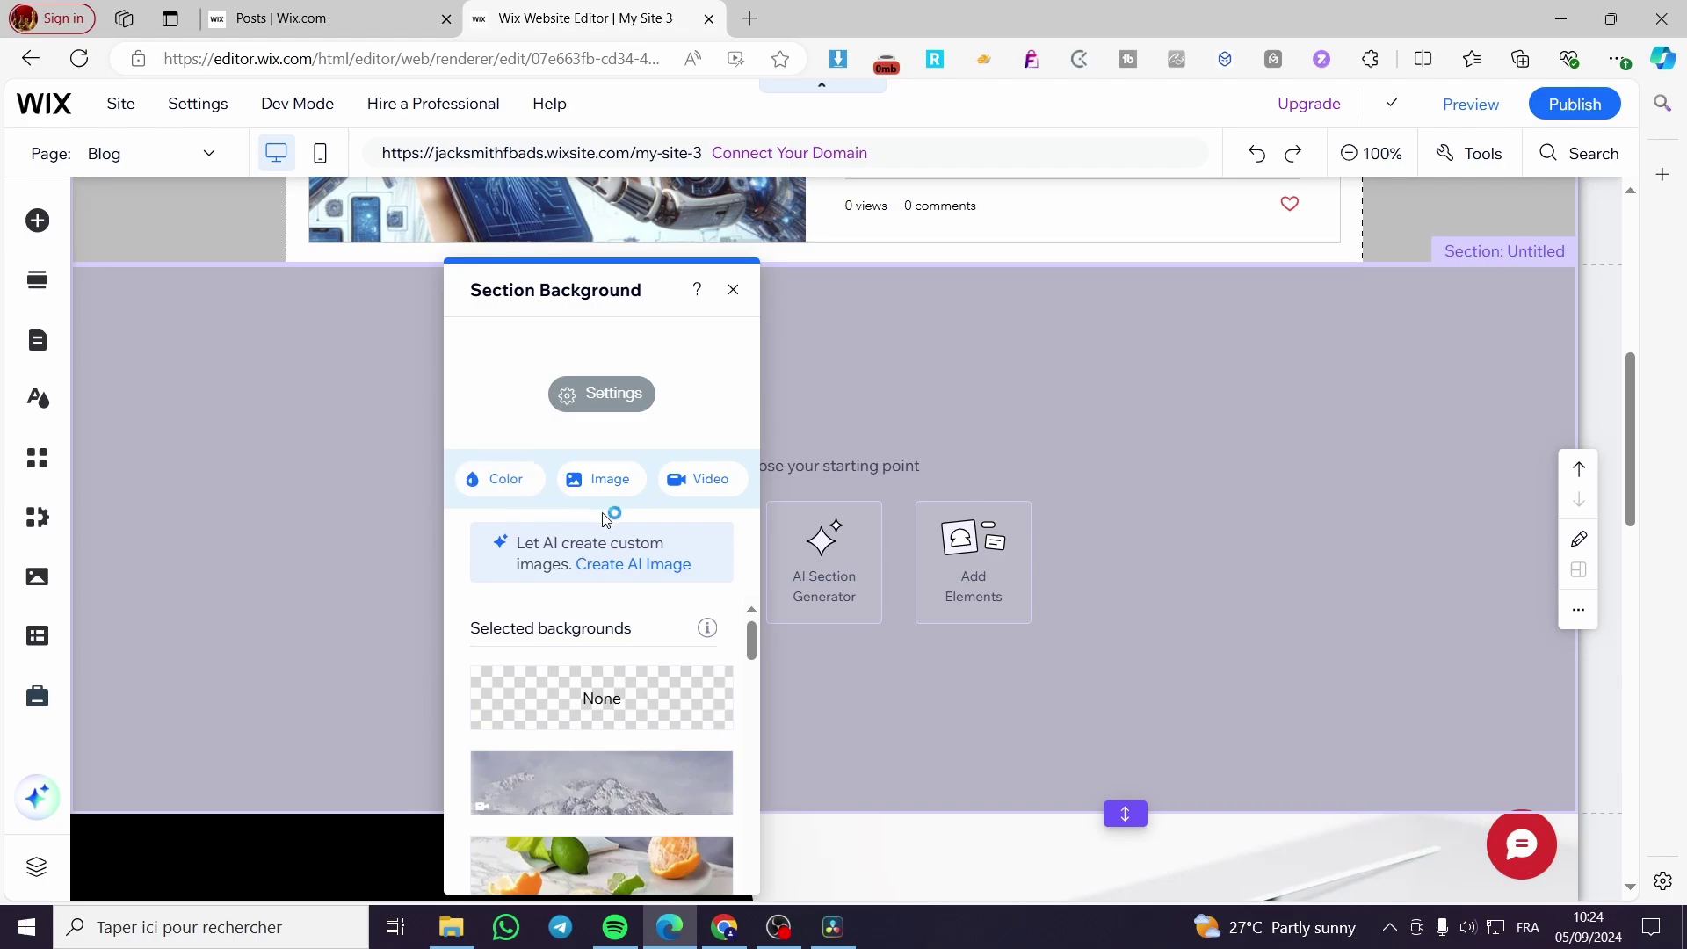
pyautogui.click(501, 479)
pyautogui.click(542, 600)
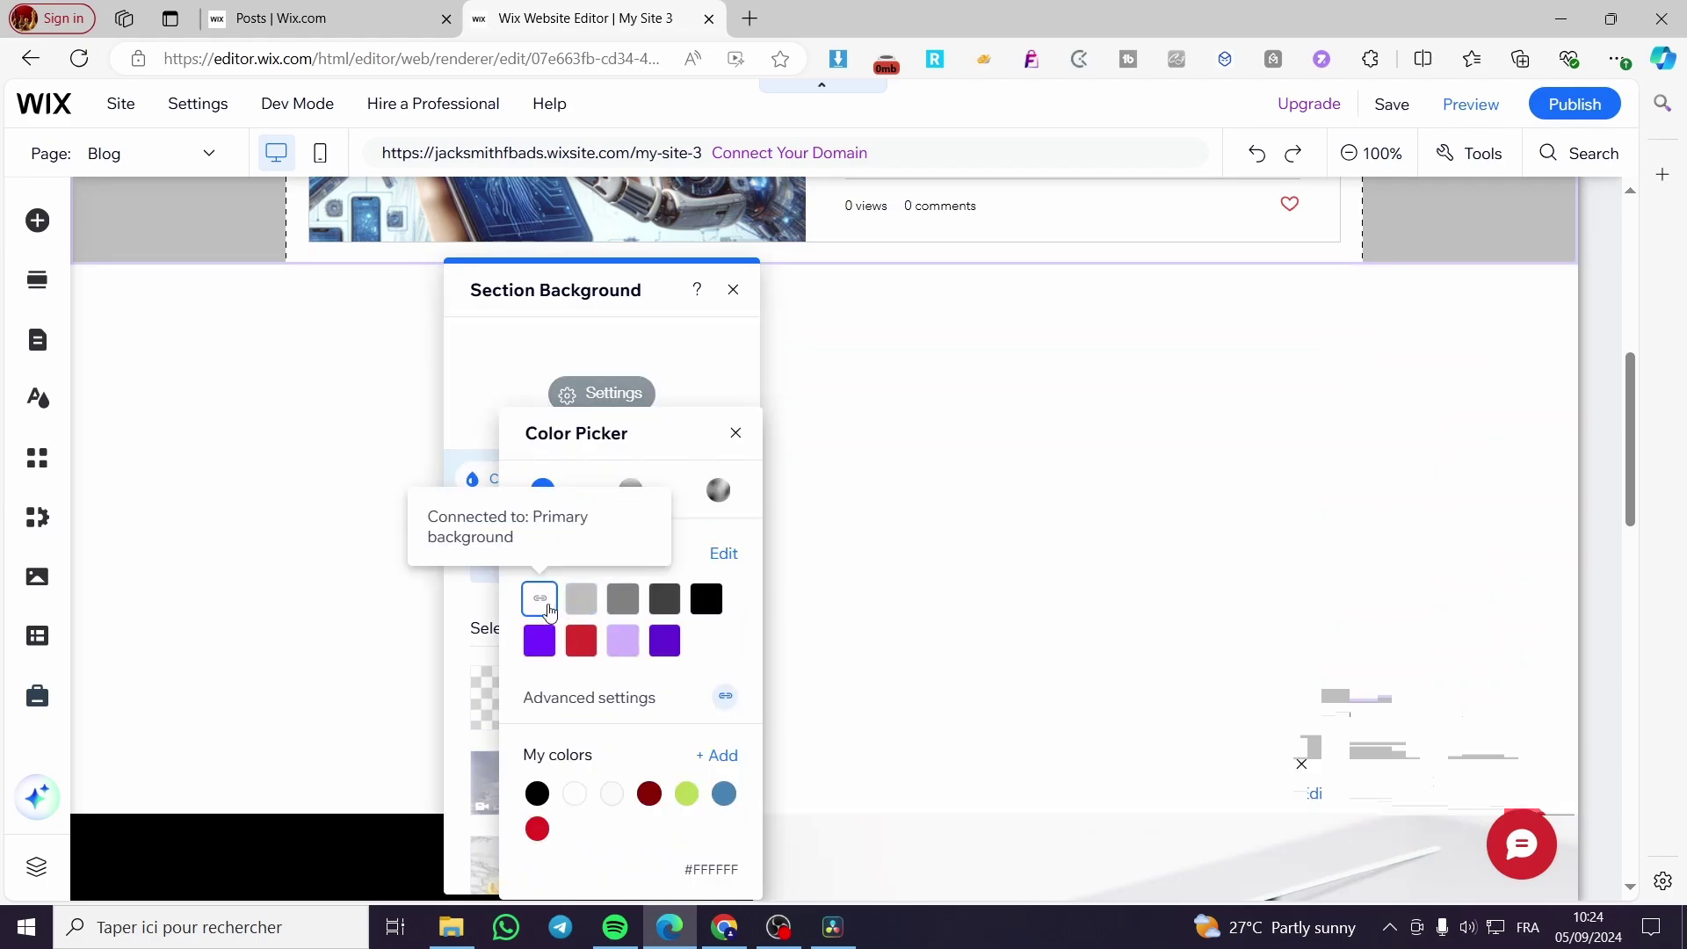
pyautogui.click(735, 432)
pyautogui.click(733, 290)
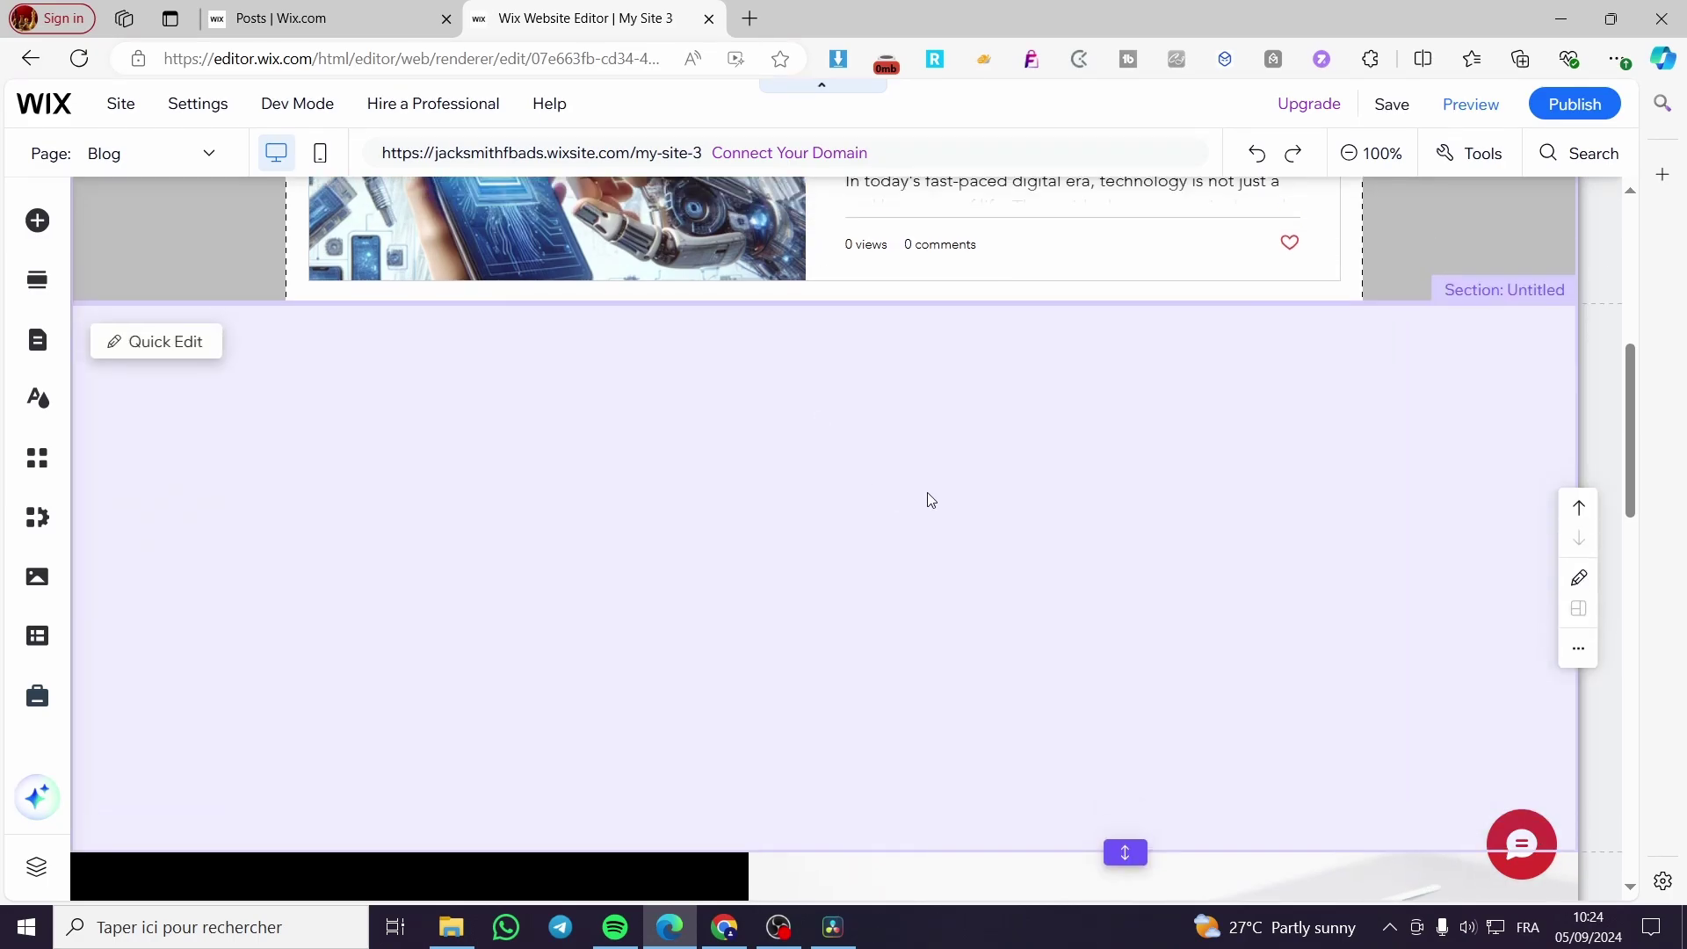
# - Move the category menu from the Blog section into the upper left corner of the new blank section
pyautogui.scroll(2, 932, 500)
pyautogui.moveTo(1129, 216); pyautogui.dragTo(361, 588)
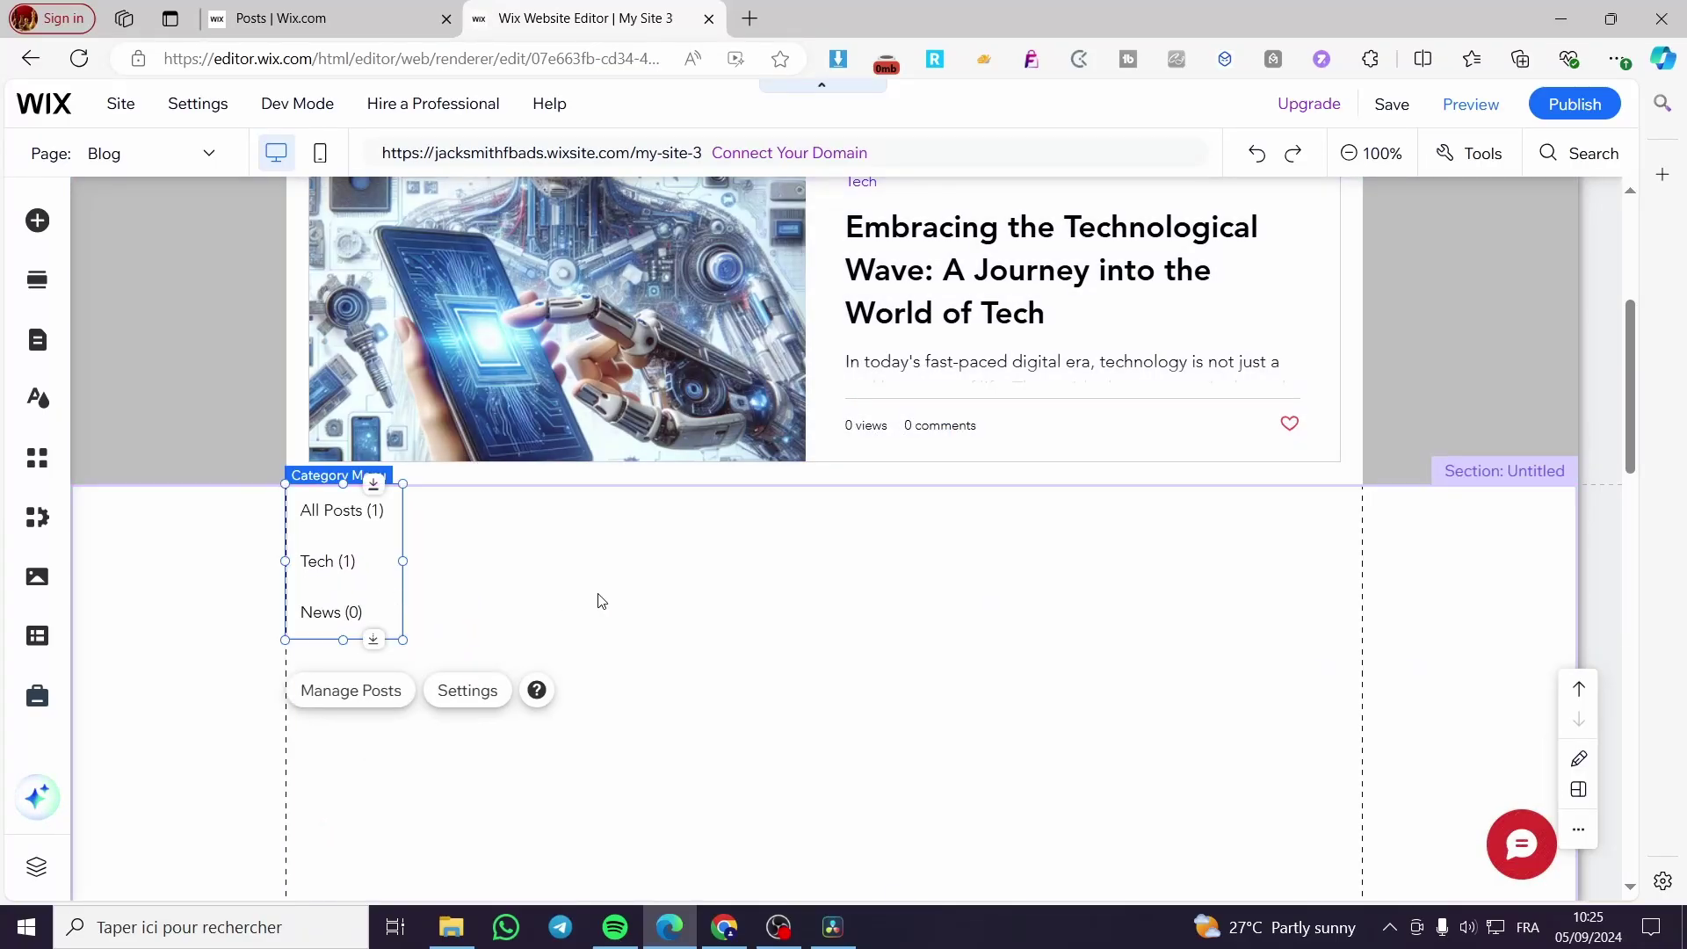
pyautogui.click(601, 601)
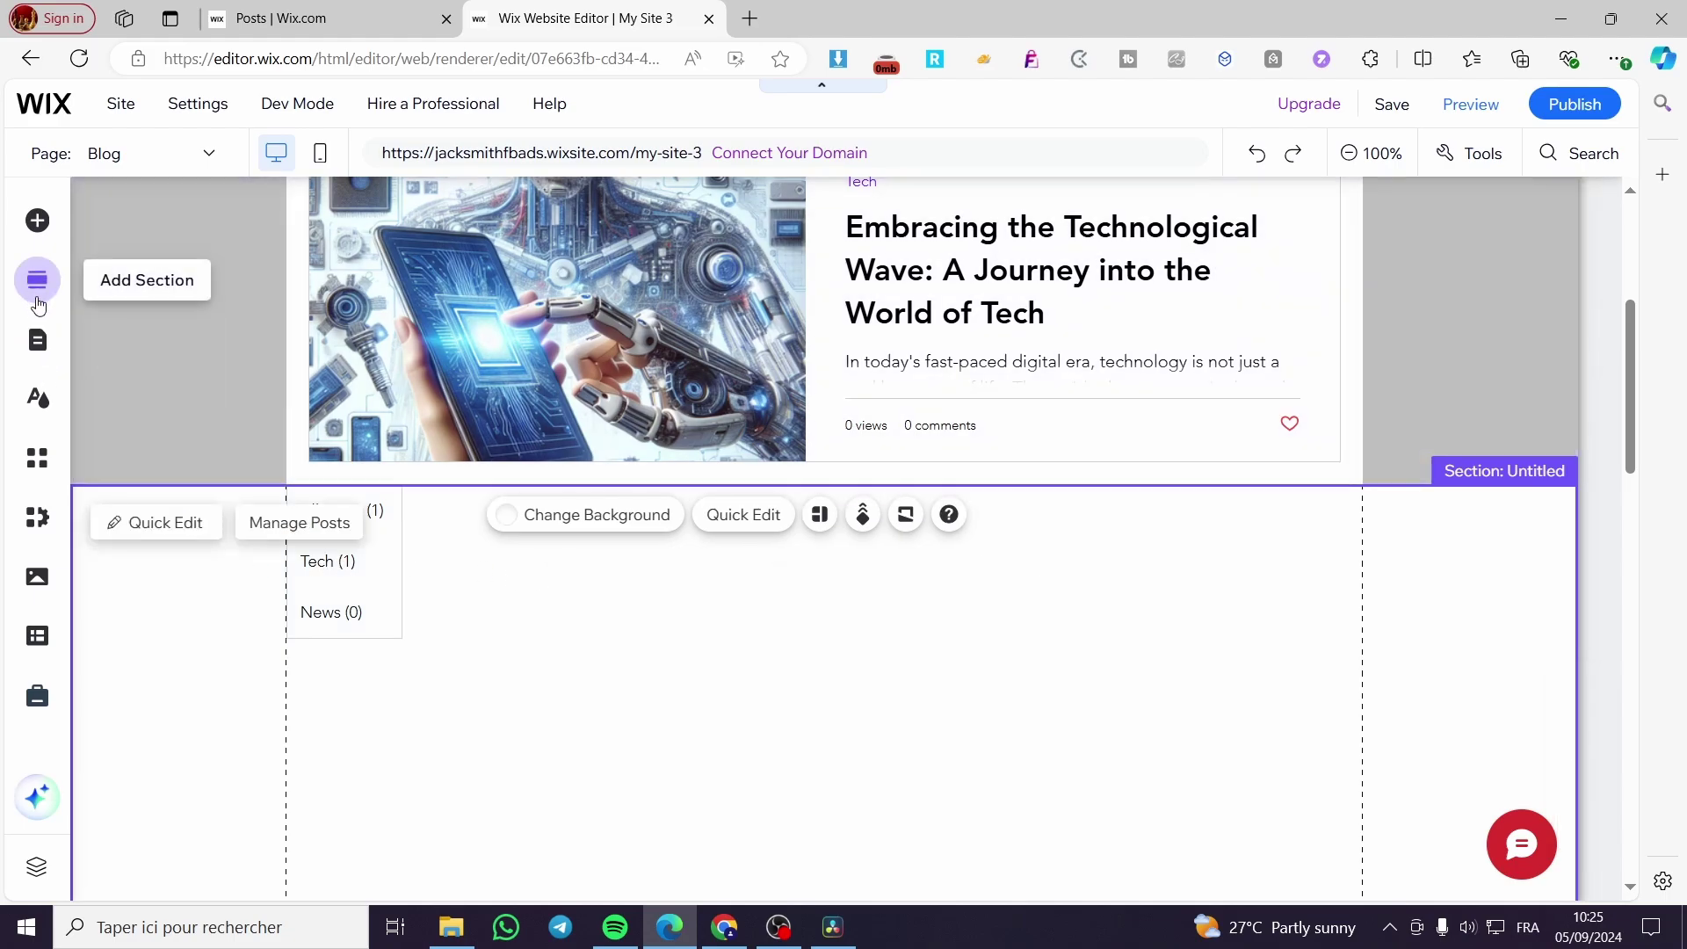
# - Add a large post list with the three-card layout, image above text, to the new section
pyautogui.click(47, 221)
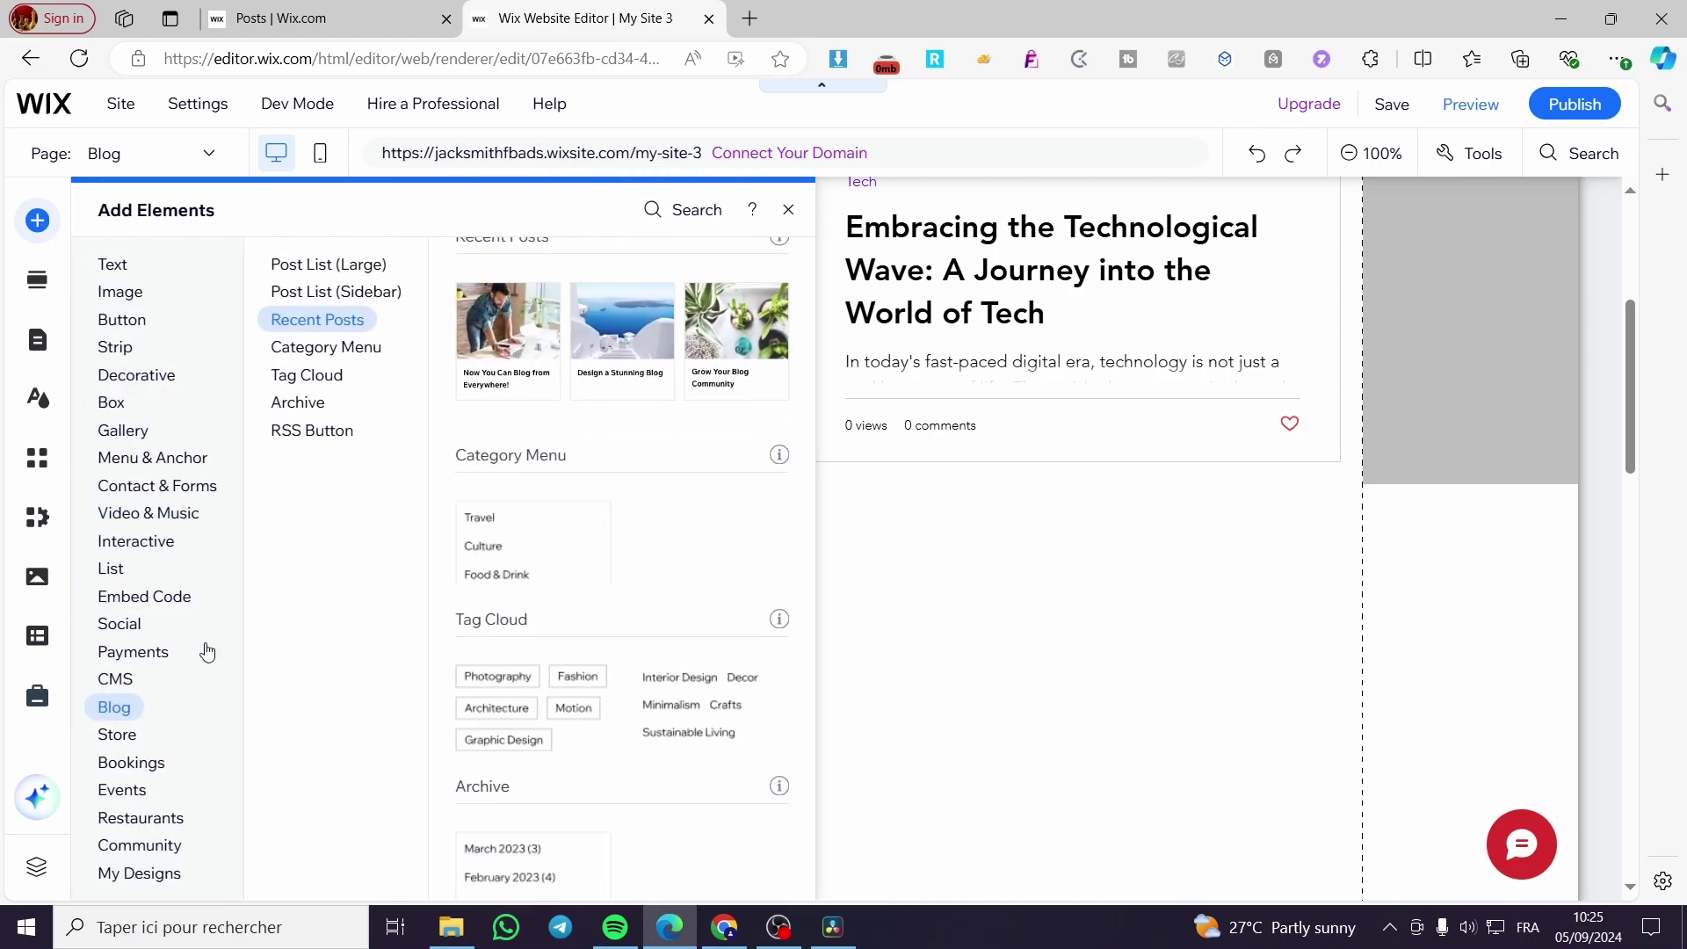
pyautogui.click(326, 348)
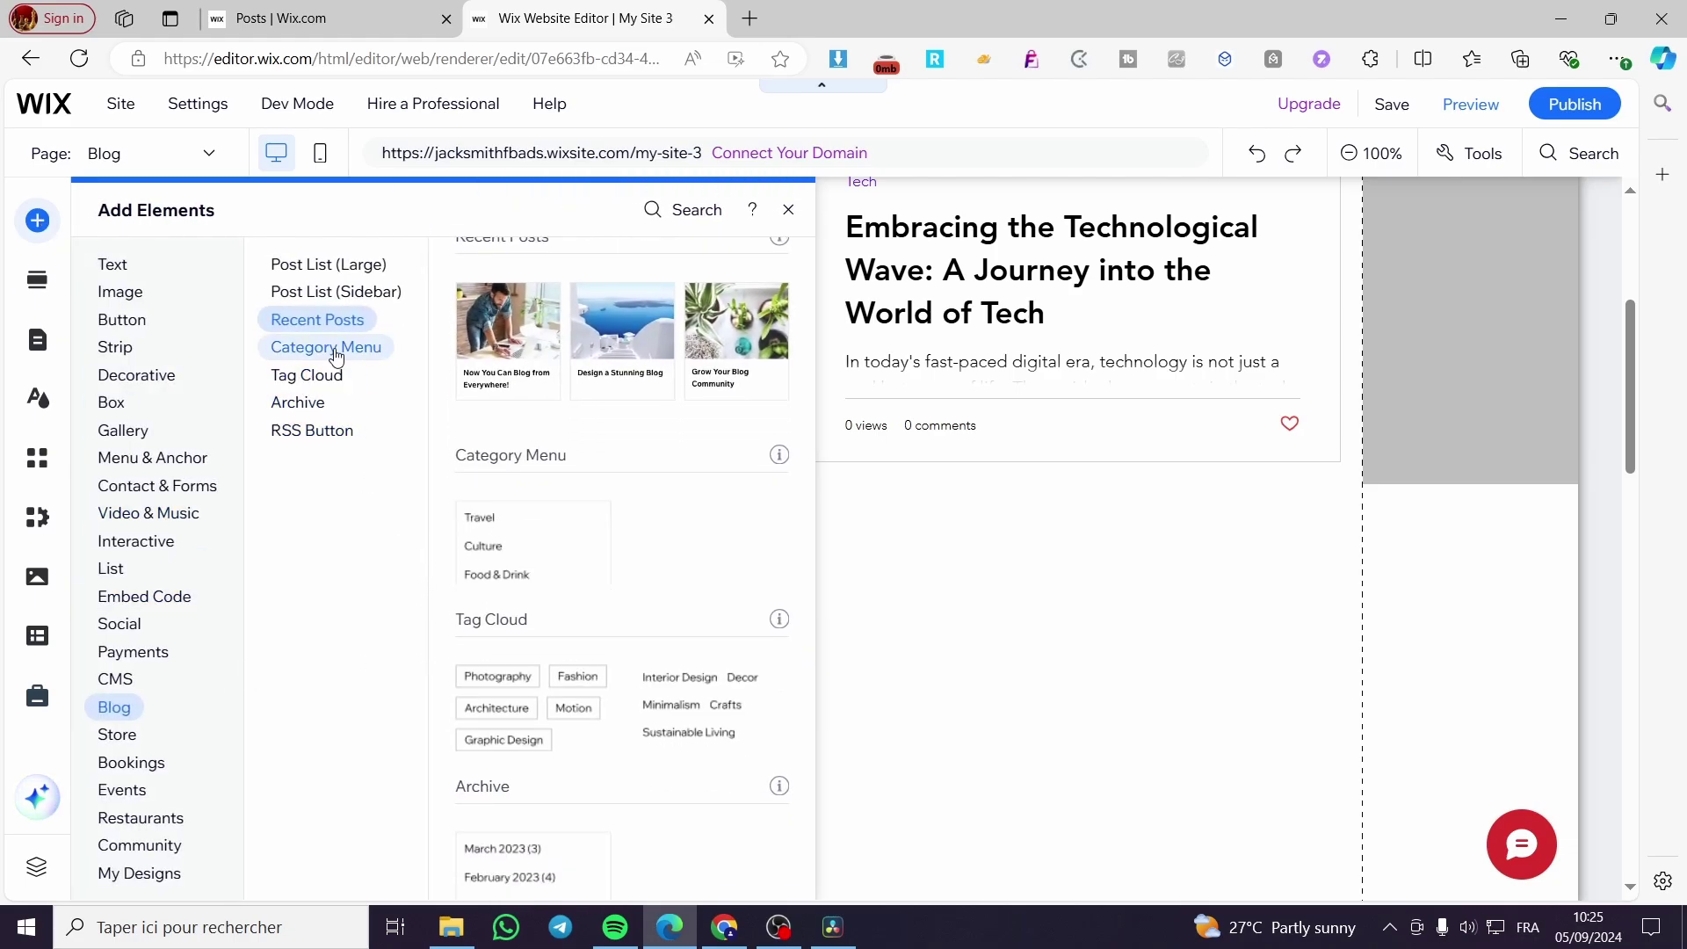
pyautogui.scroll(-6, 566, 382)
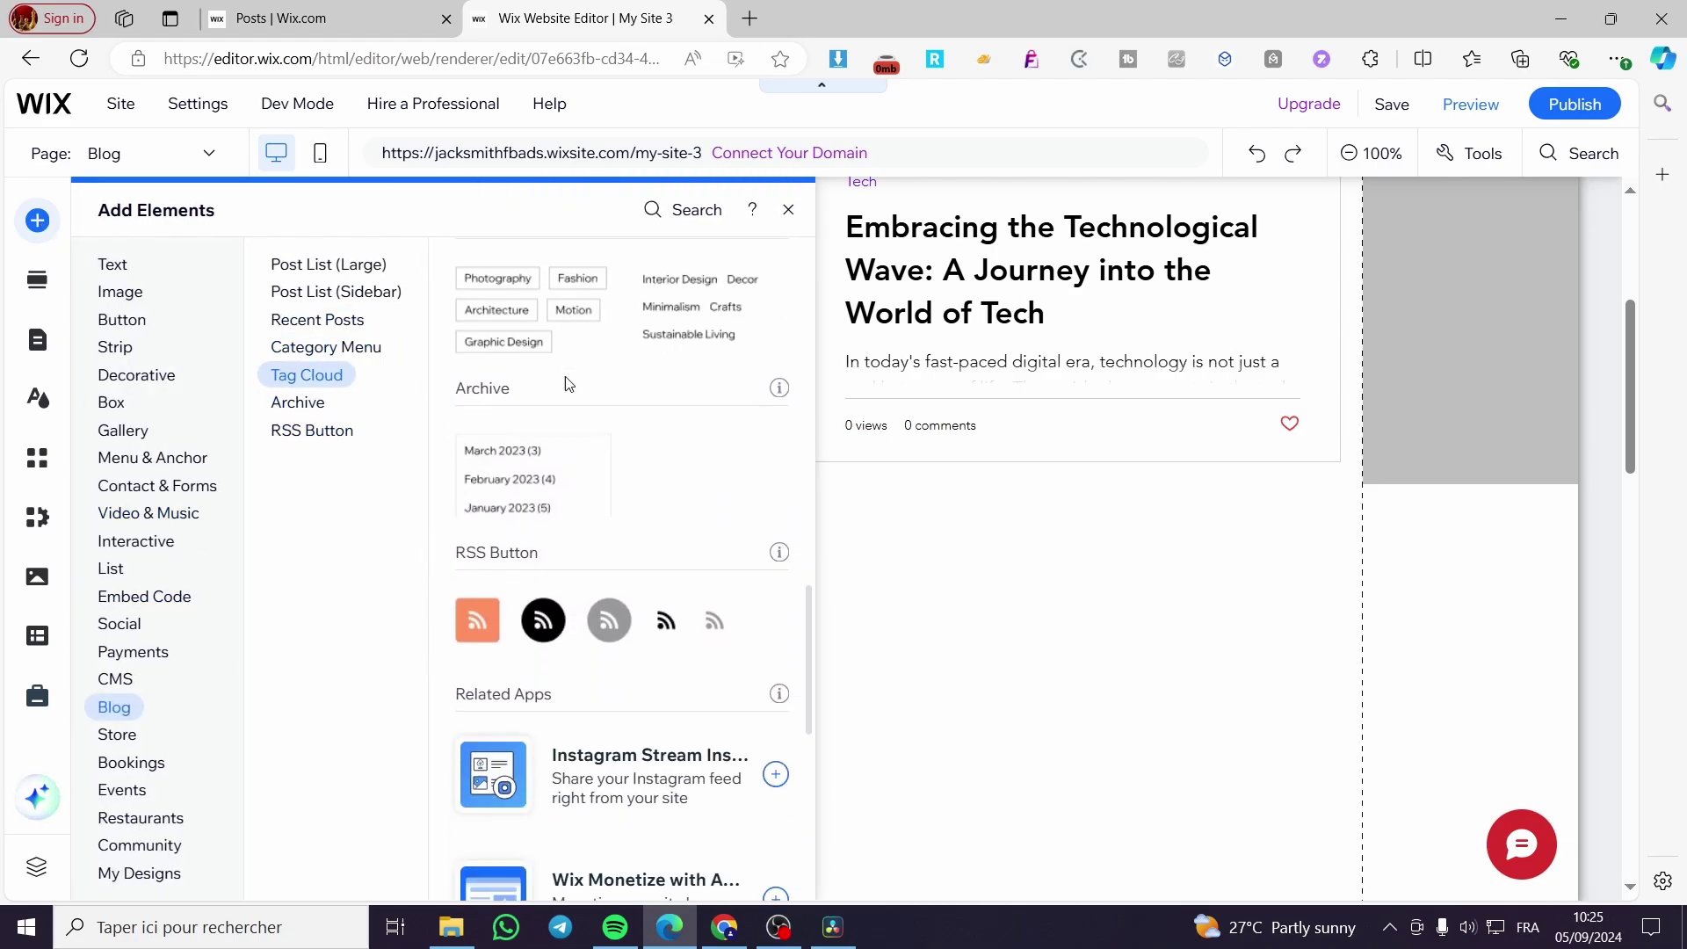
pyautogui.scroll(10, 613, 636)
pyautogui.scroll(5, 613, 636)
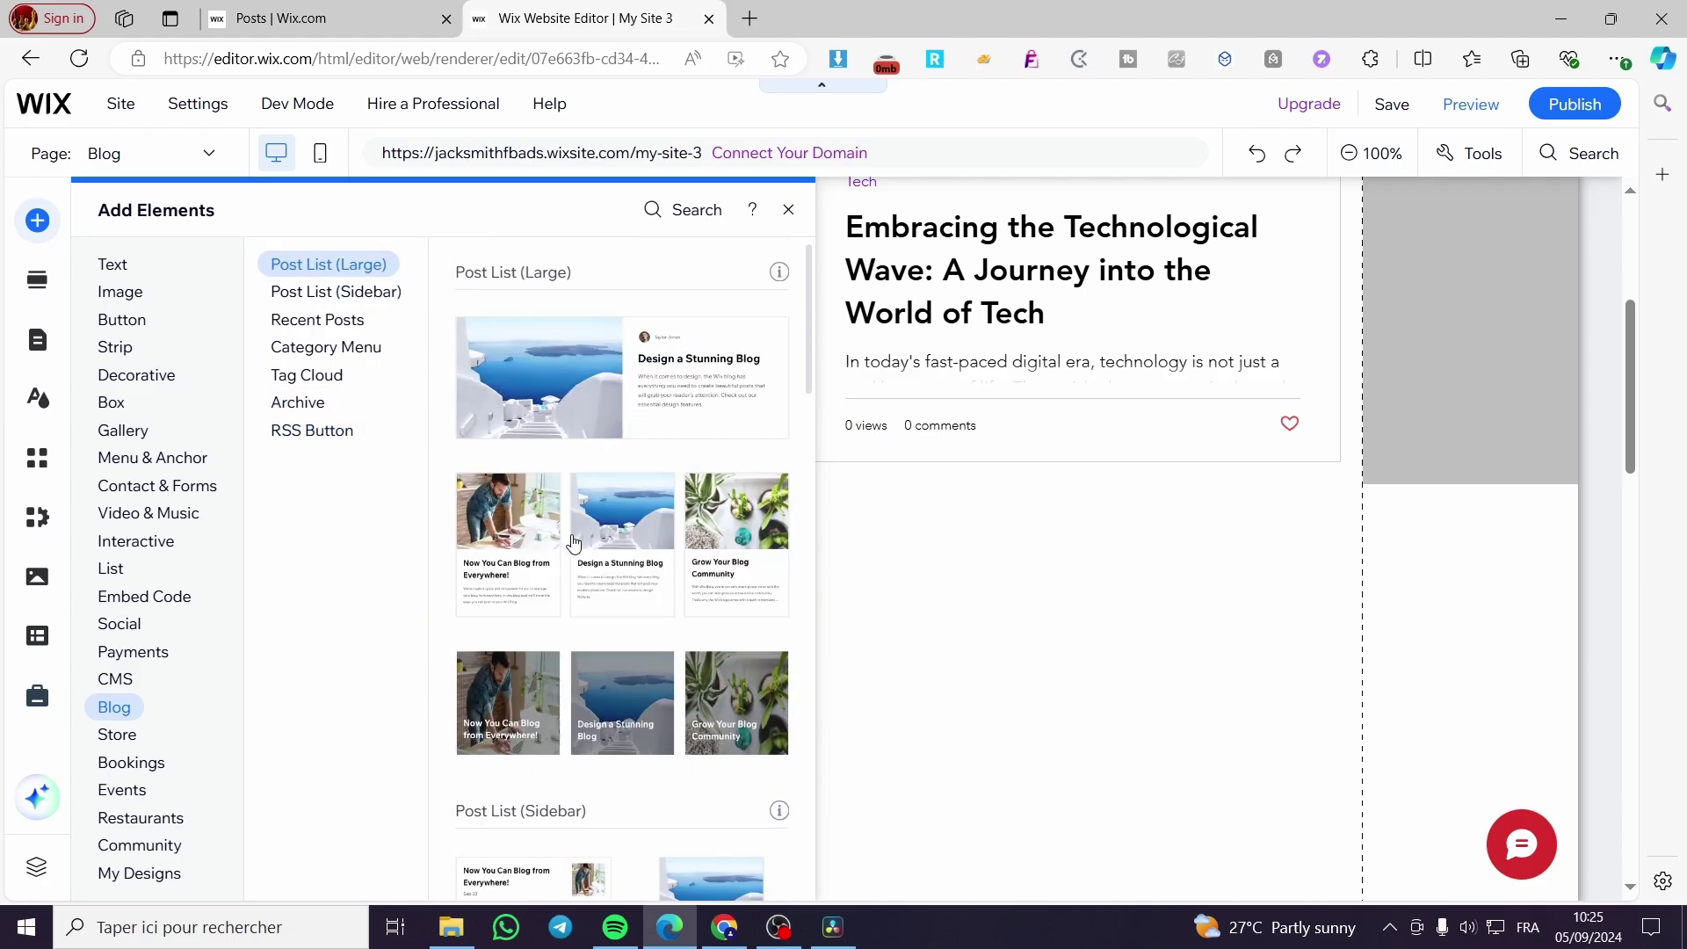
pyautogui.moveTo(573, 543); pyautogui.dragTo(922, 697)
pyautogui.scroll(-2, 936, 681)
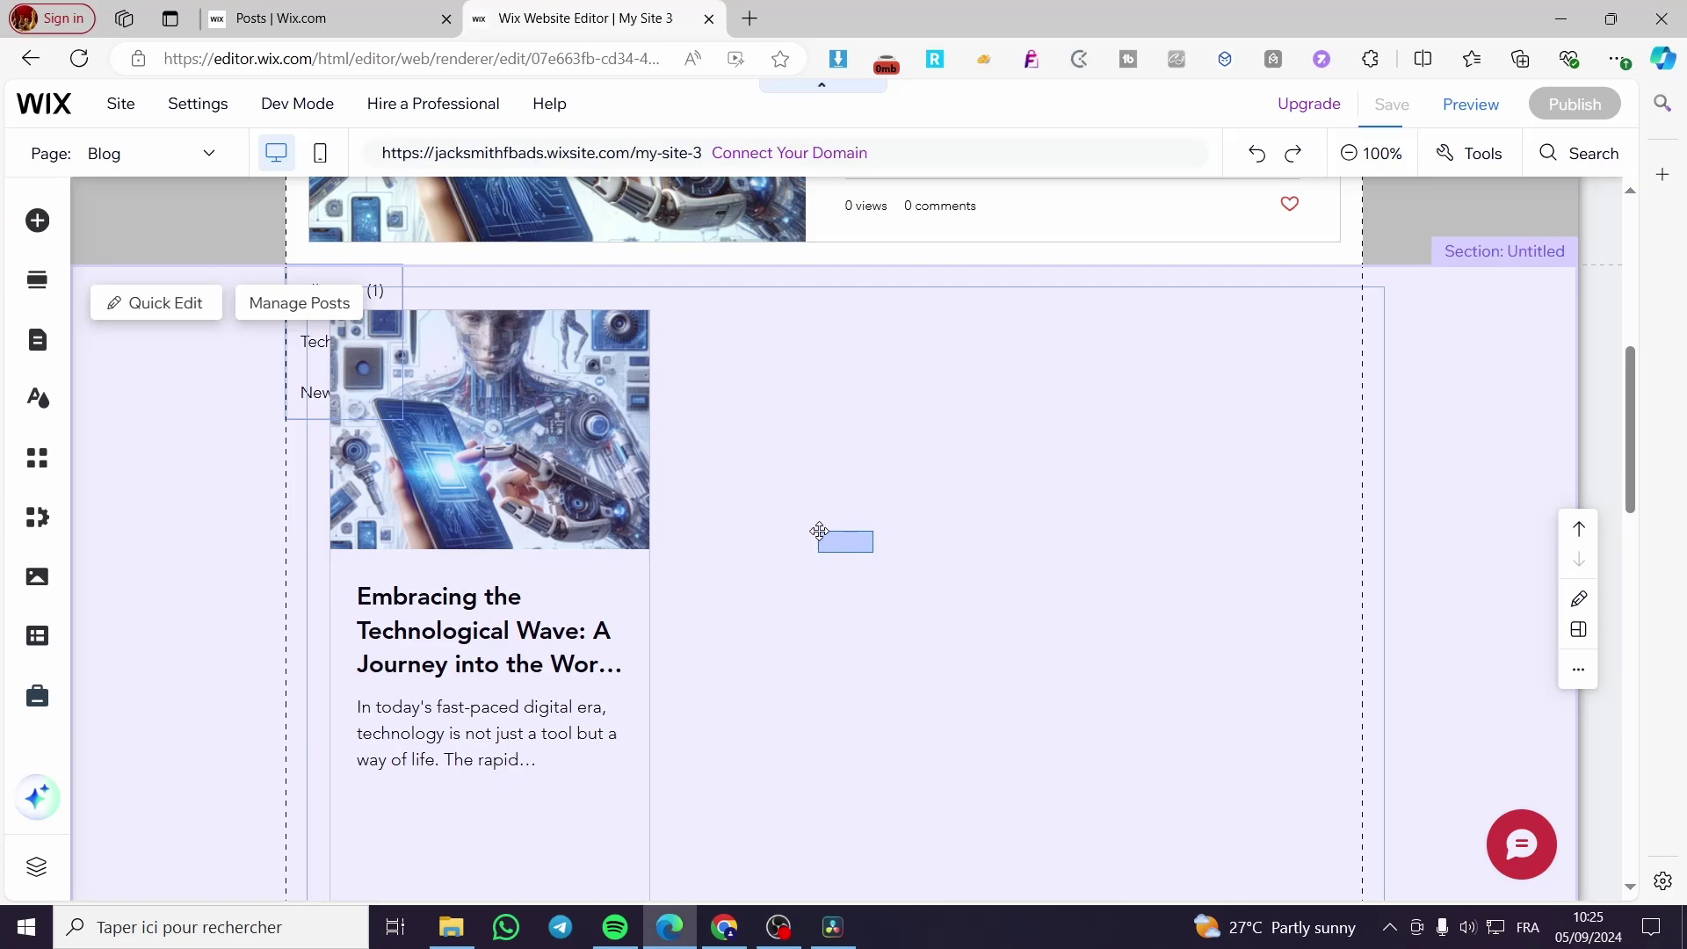
# - Align the post list with the new section's top left corner and move the category menu to the section's right side
pyautogui.click(817, 530)
pyautogui.moveTo(868, 503); pyautogui.dragTo(823, 461)
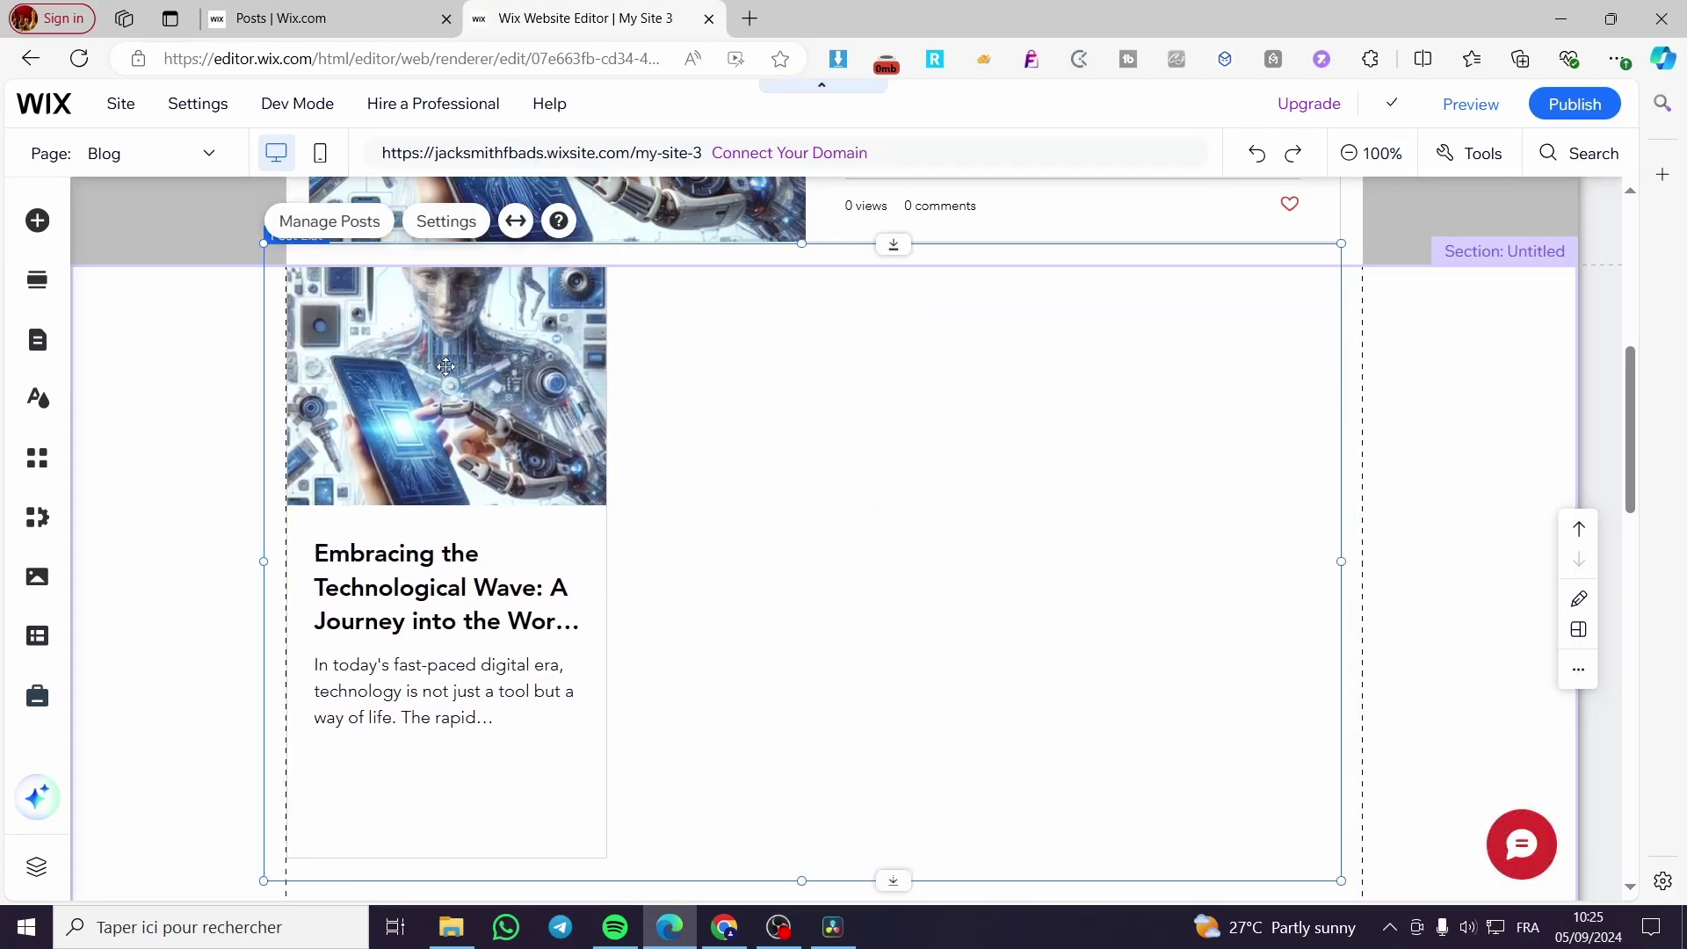
pyautogui.moveTo(415, 328); pyautogui.dragTo(438, 381)
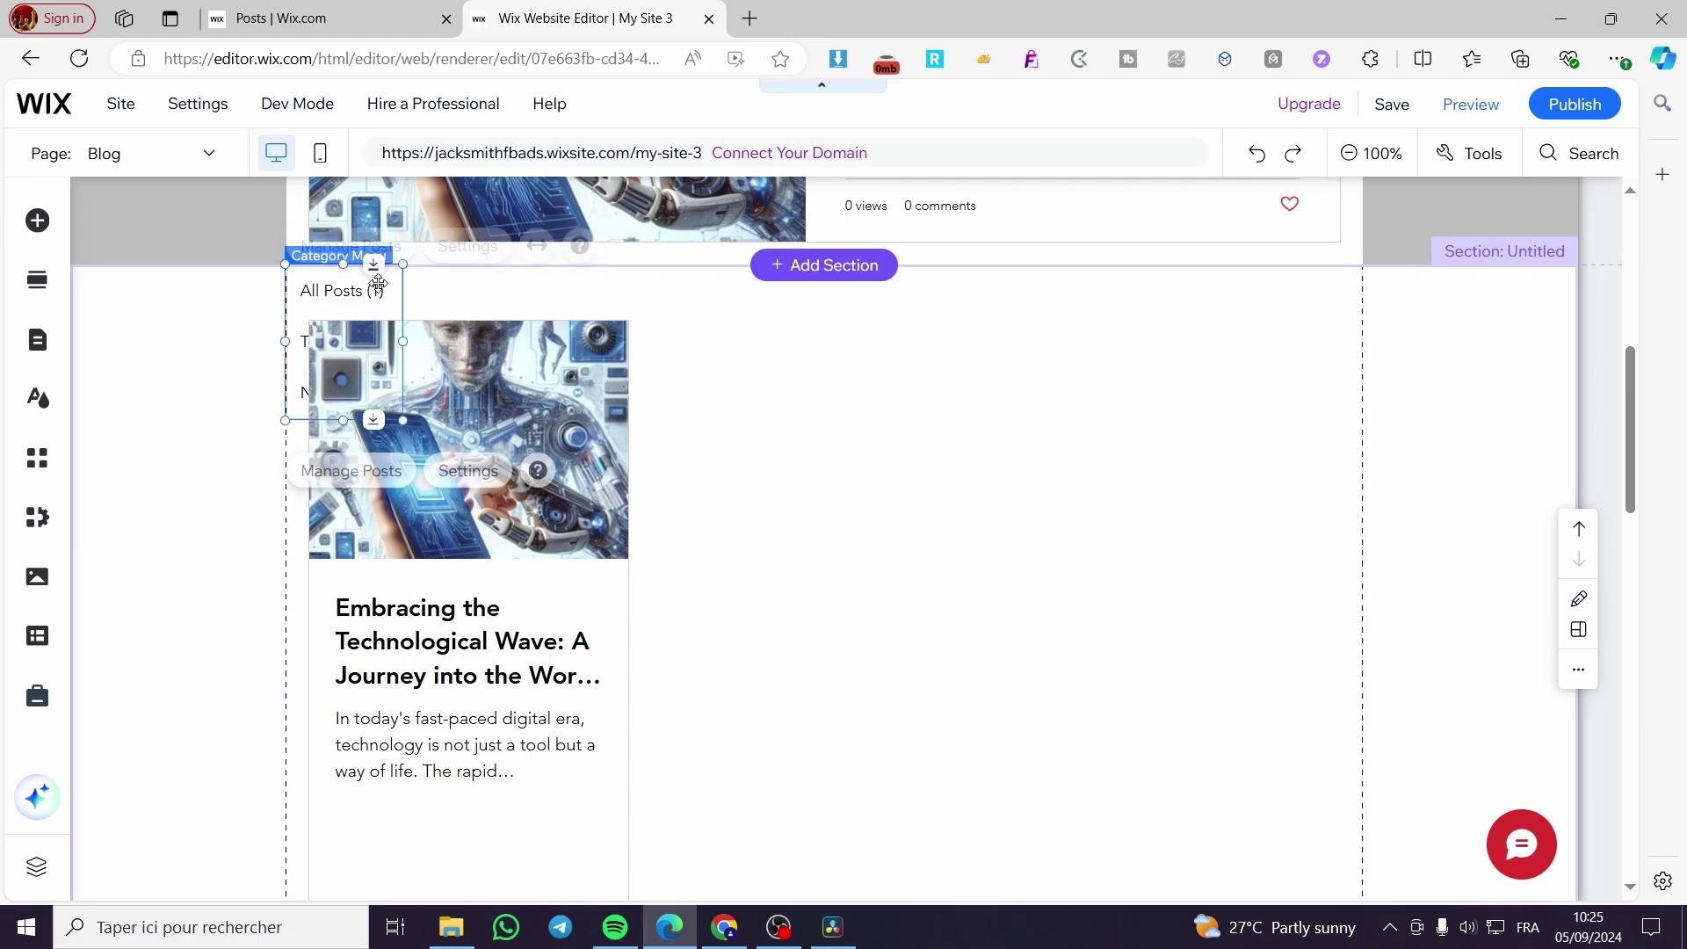
pyautogui.moveTo(373, 275); pyautogui.dragTo(1289, 408)
pyautogui.moveTo(565, 406); pyautogui.dragTo(542, 352)
# - Hide the category label in the blog feed's display settings and show it again
pyautogui.scroll(-3, 823, 605)
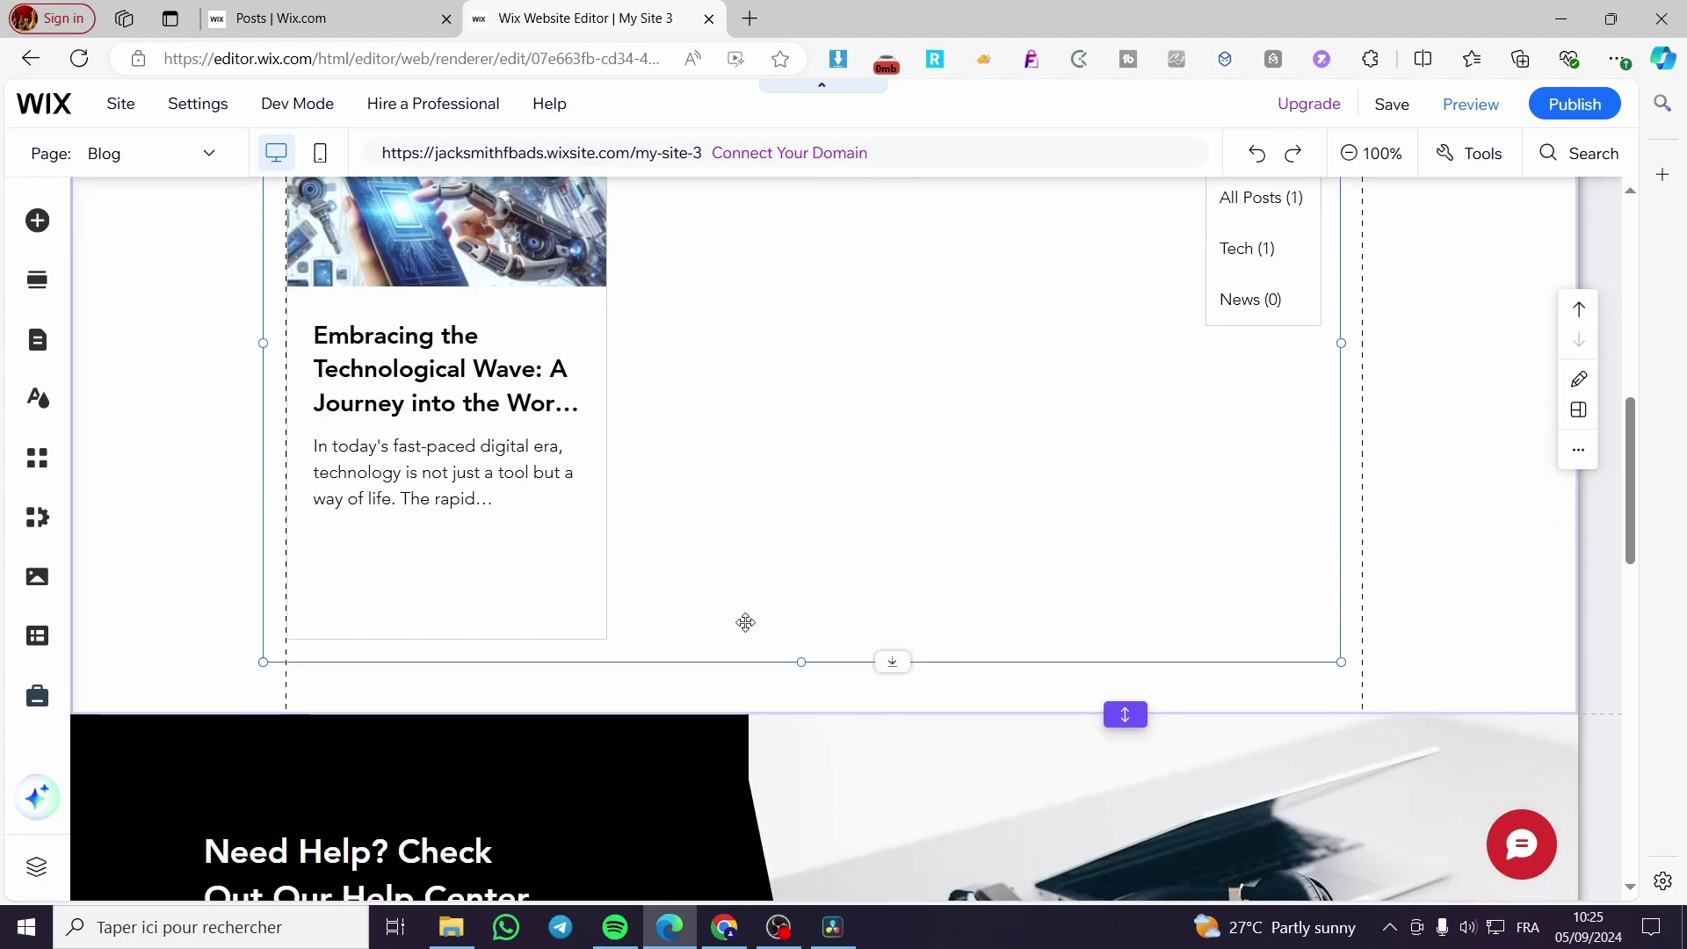
pyautogui.scroll(5, 558, 701)
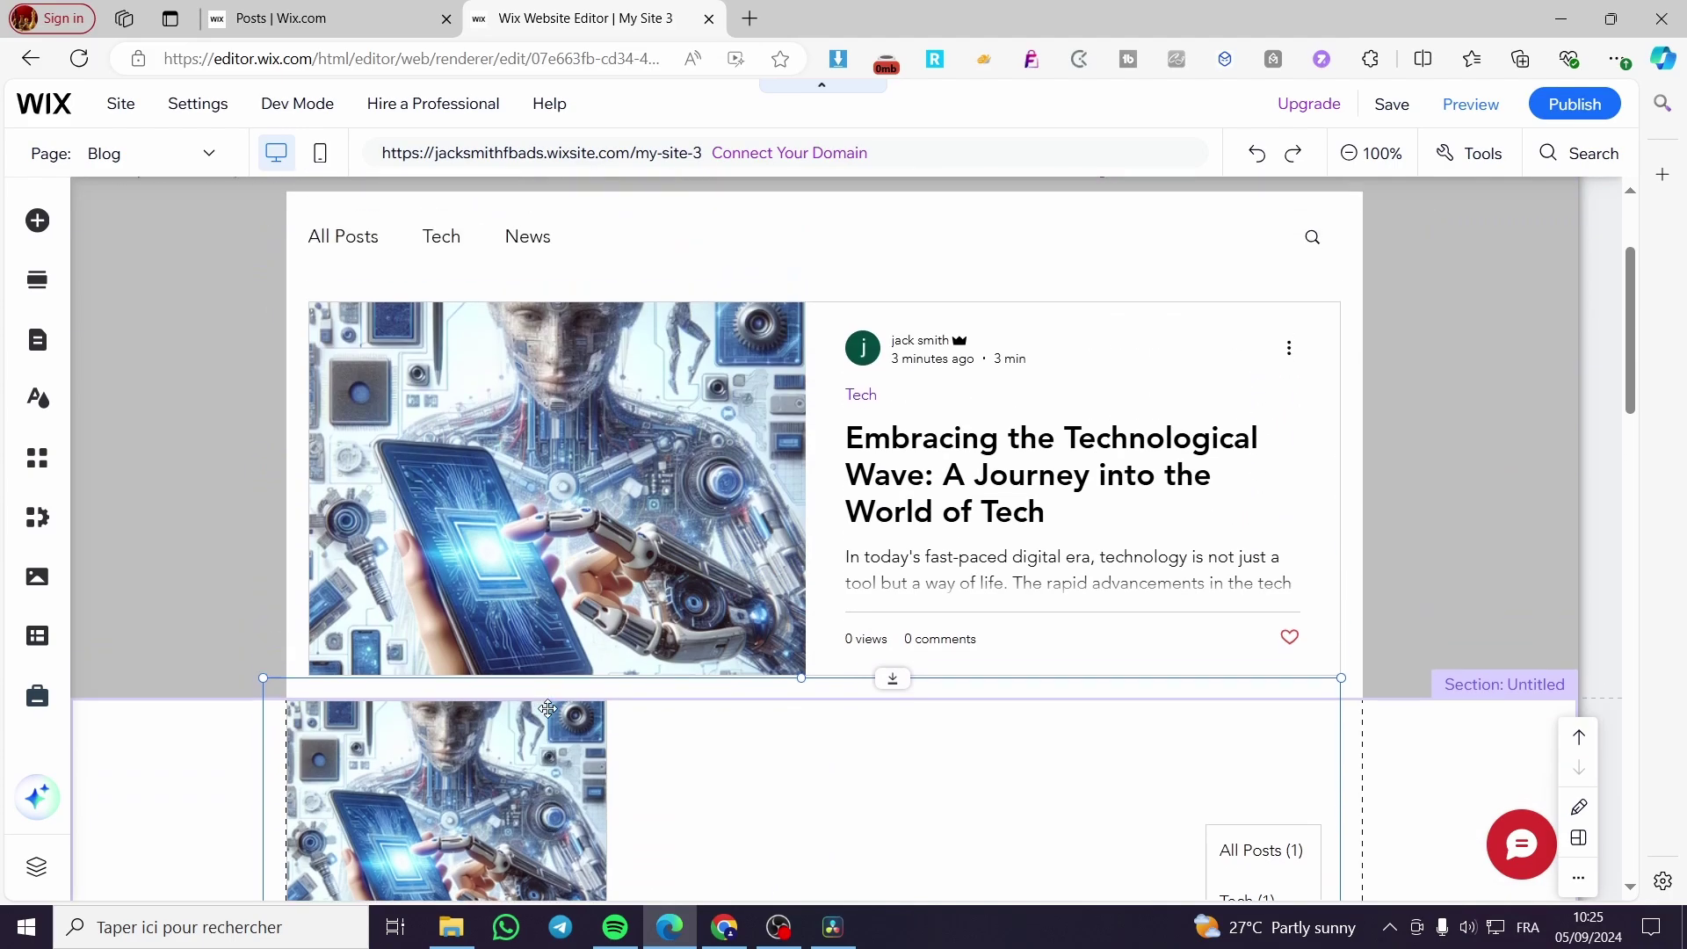
pyautogui.scroll(1, 629, 596)
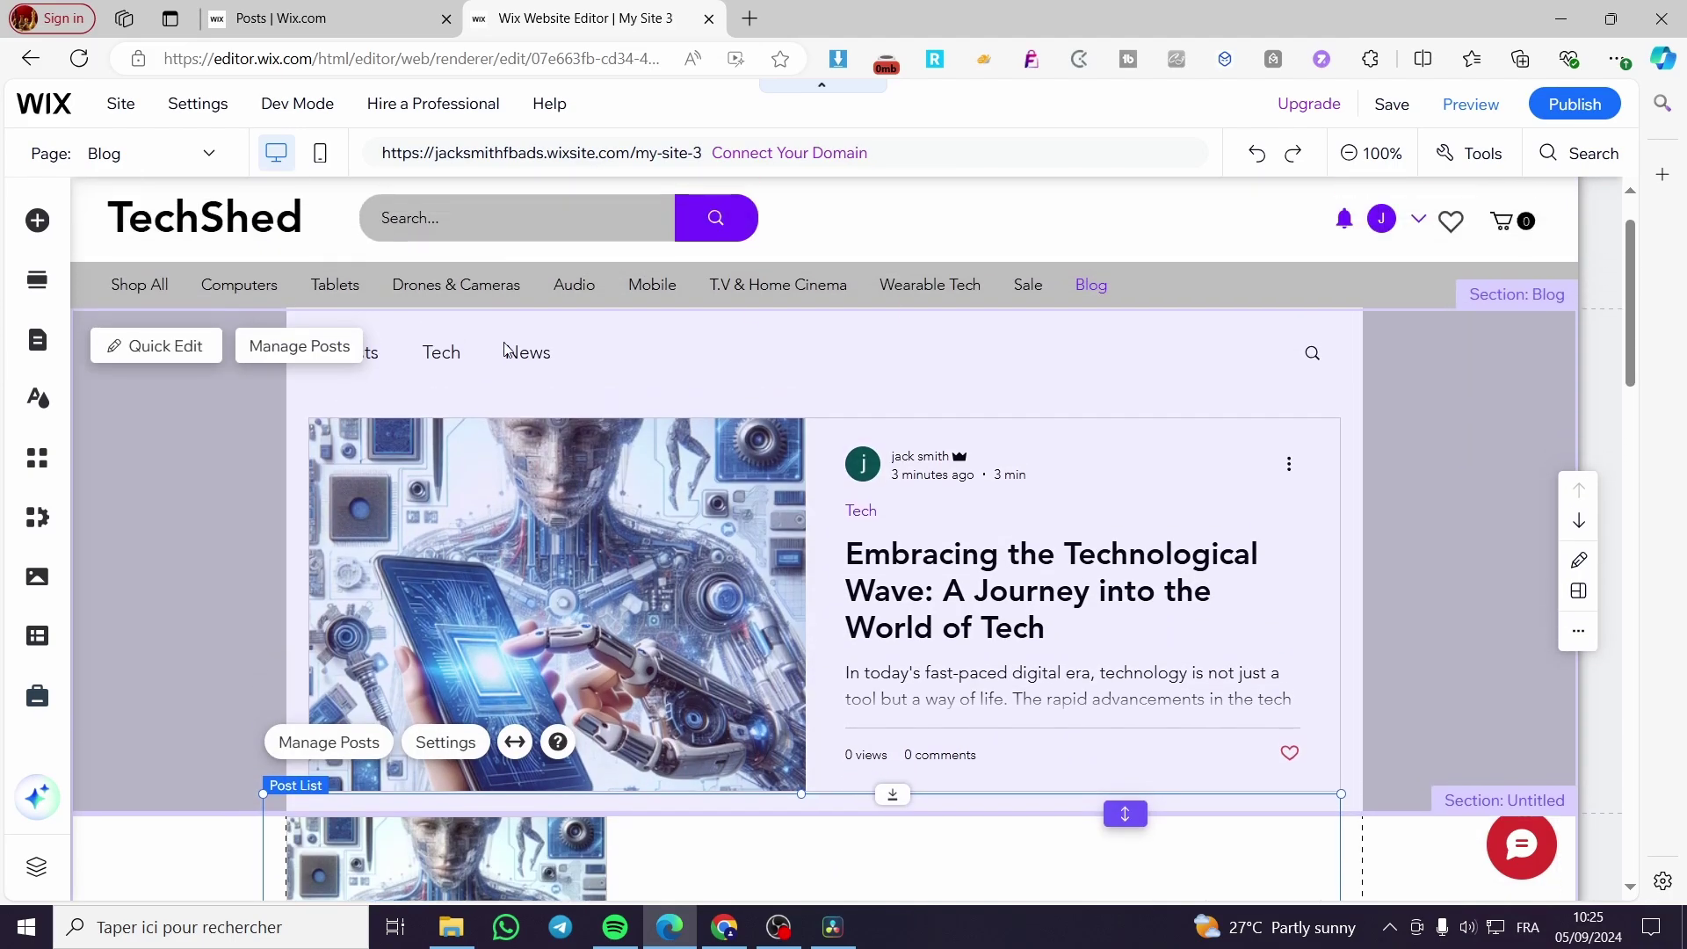
pyautogui.doubleClick(442, 356)
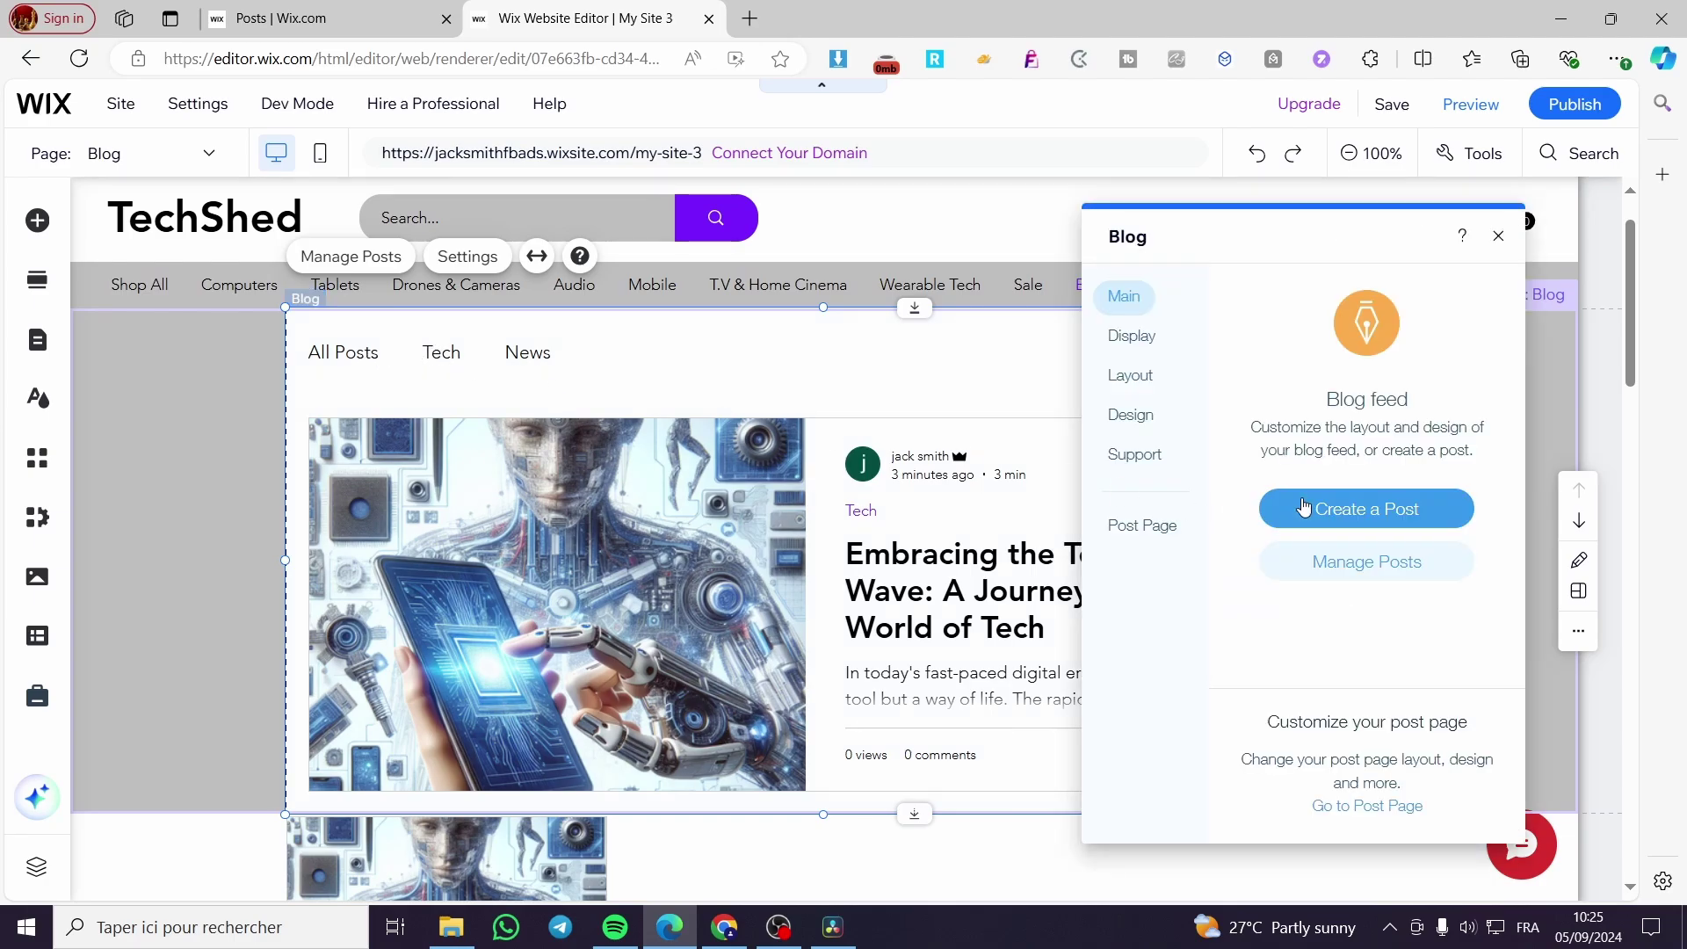
pyautogui.click(1162, 340)
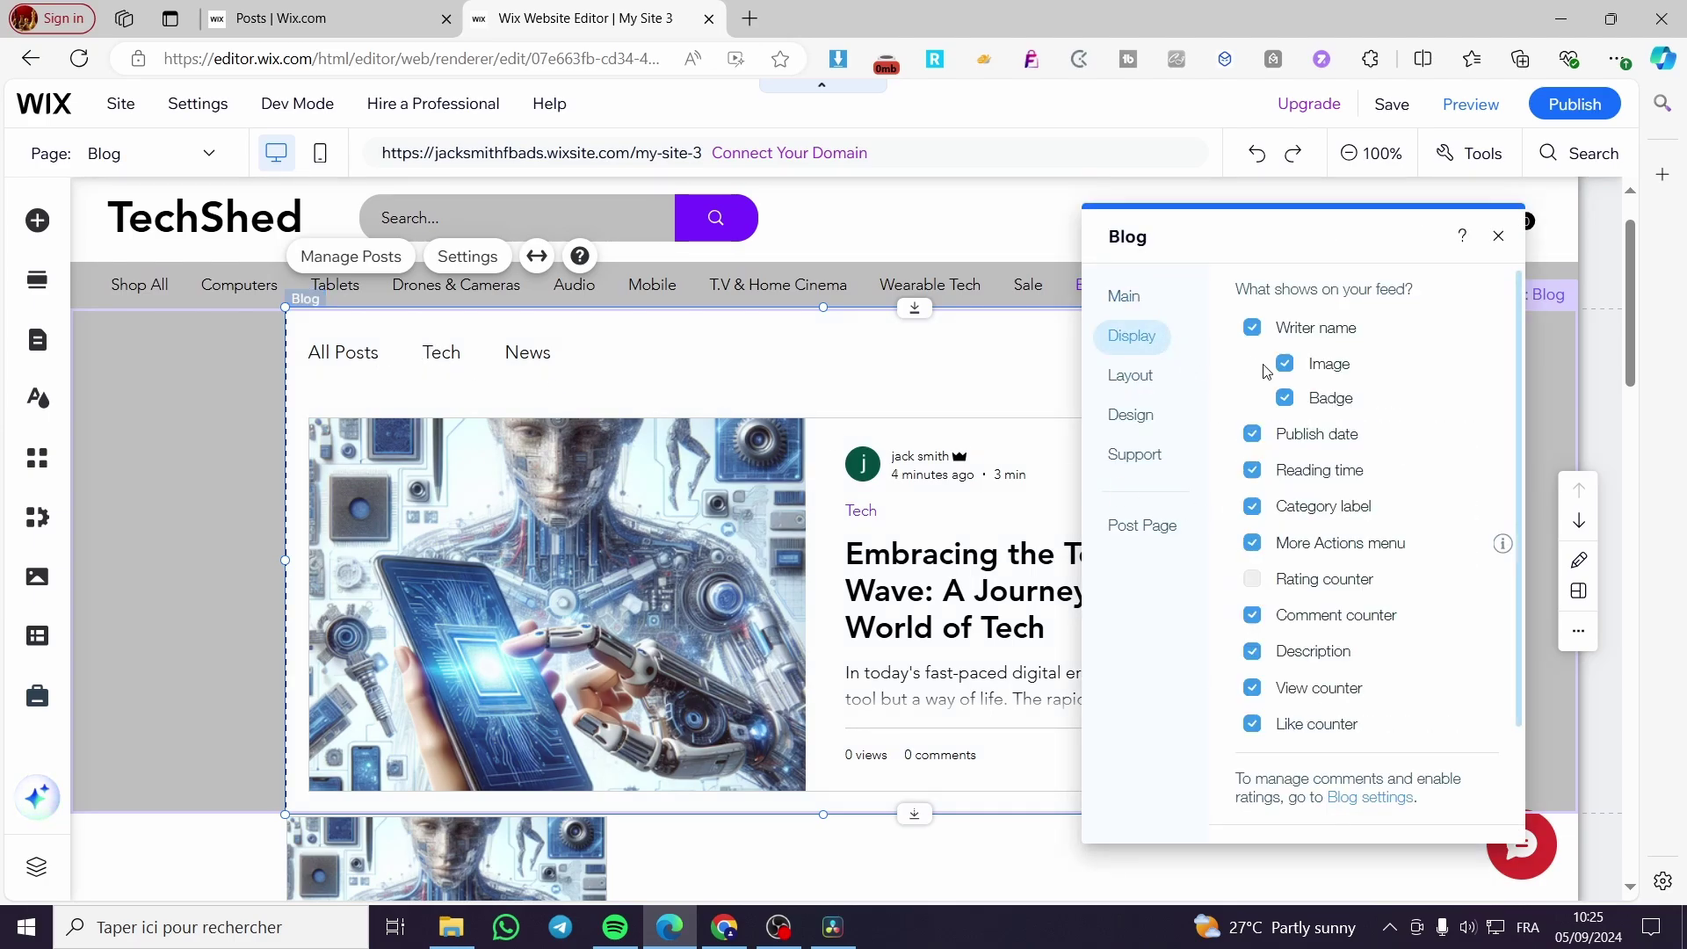
pyautogui.click(1254, 507)
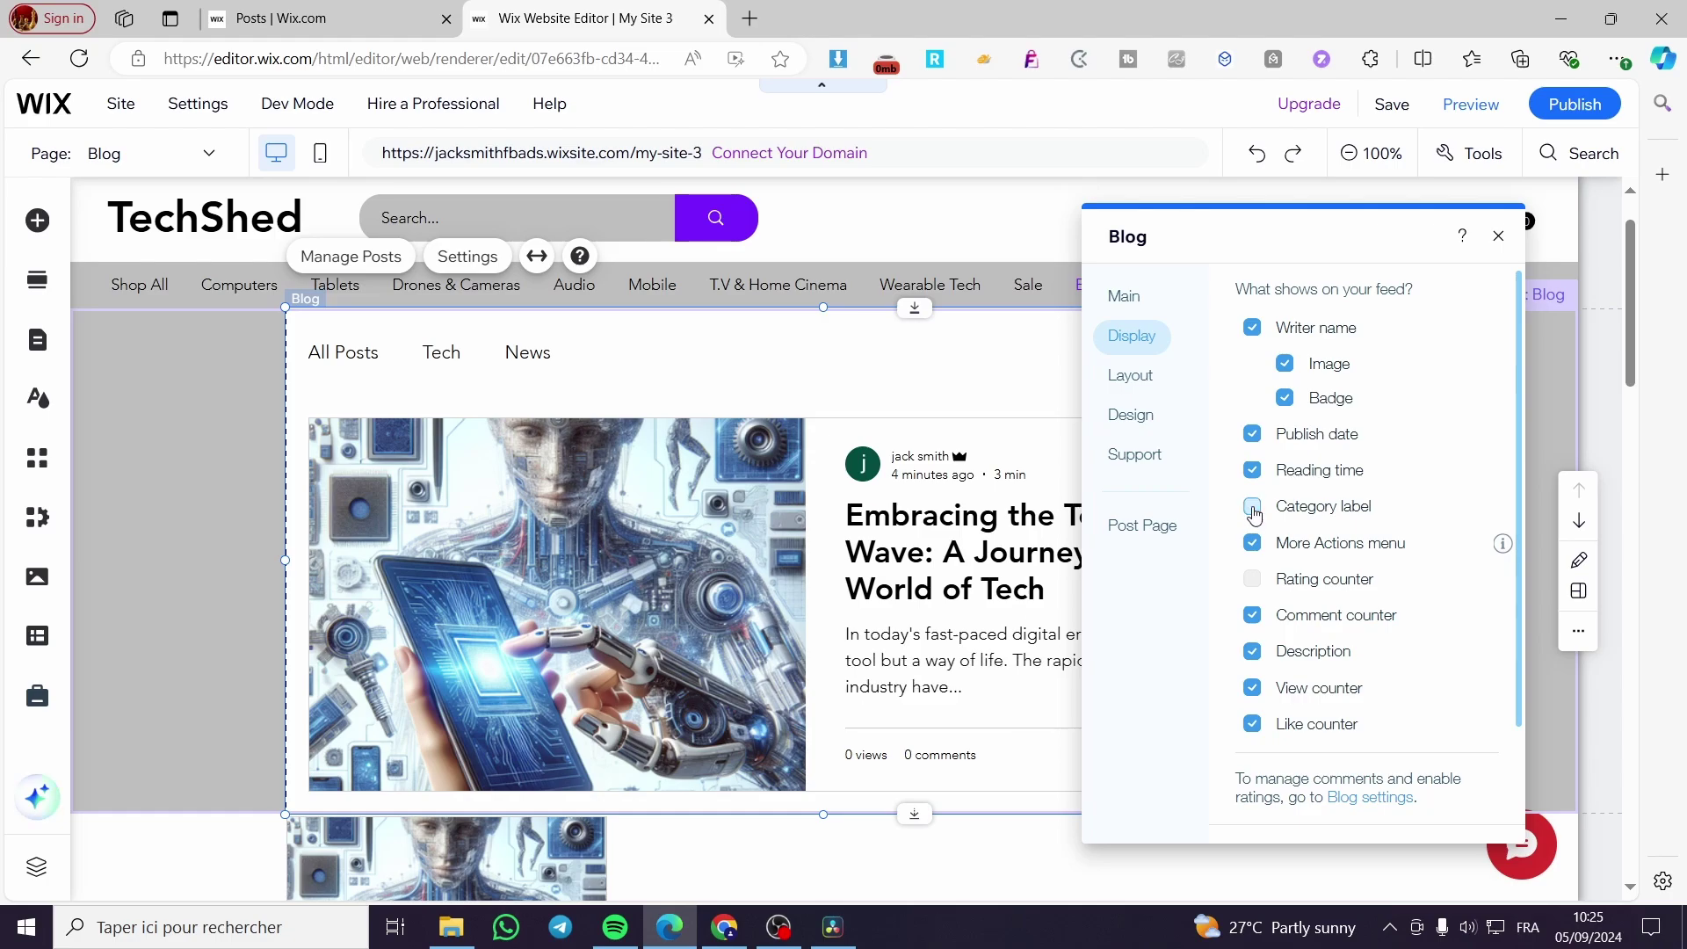
pyautogui.click(1253, 507)
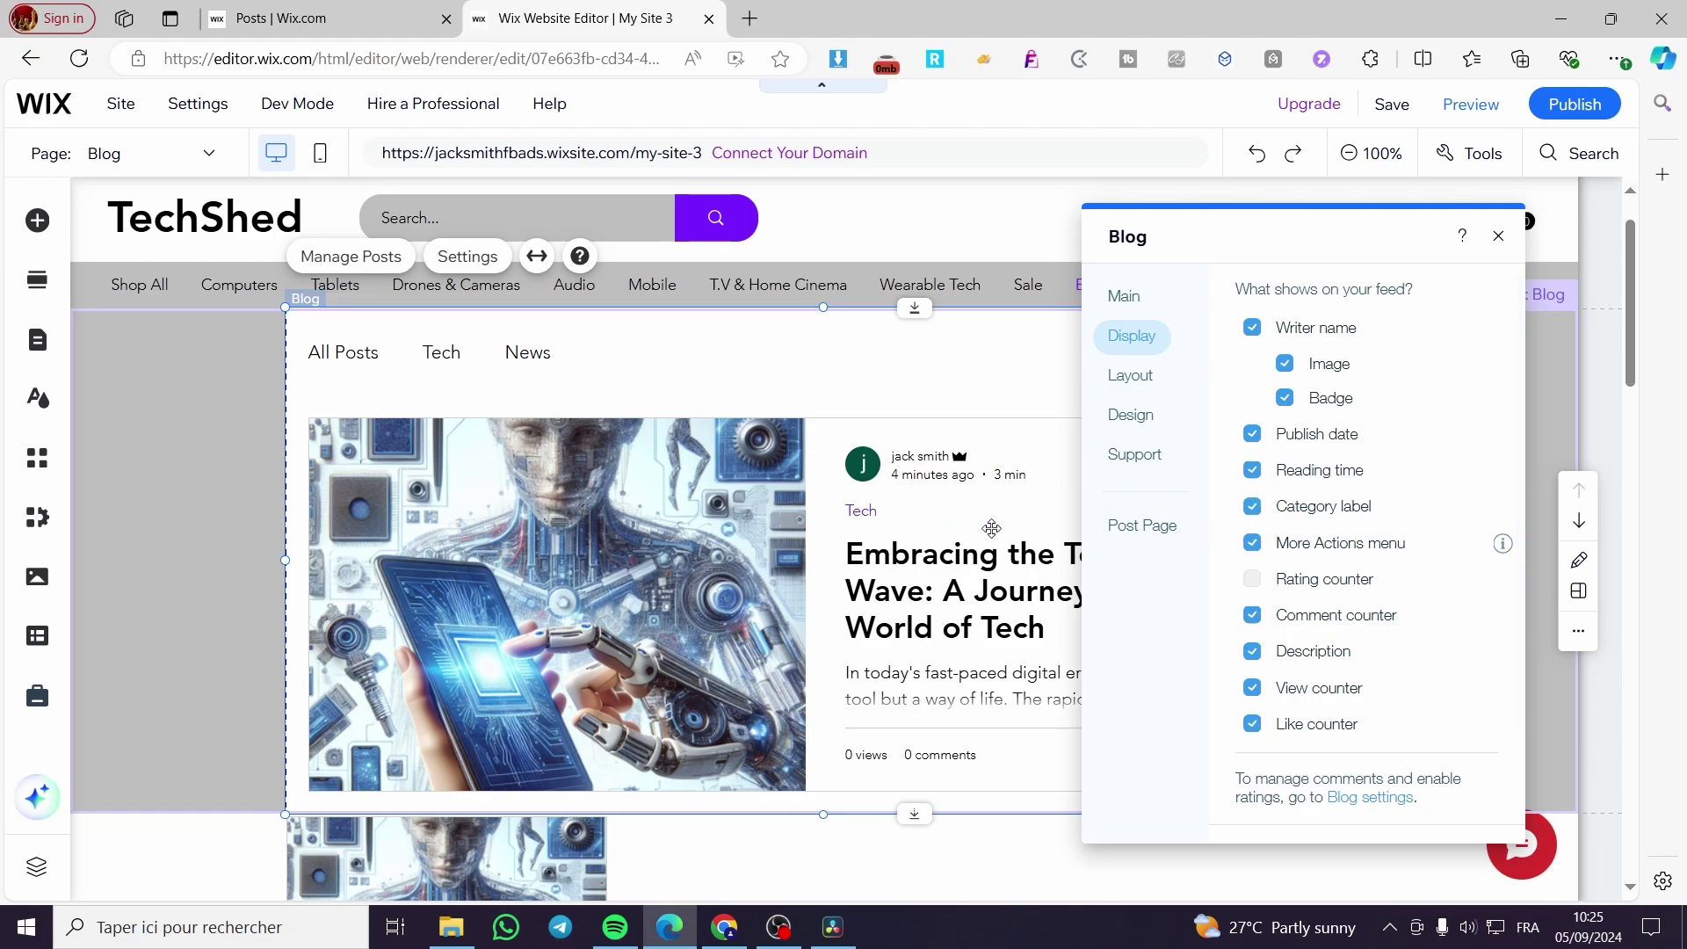
pyautogui.click(1498, 235)
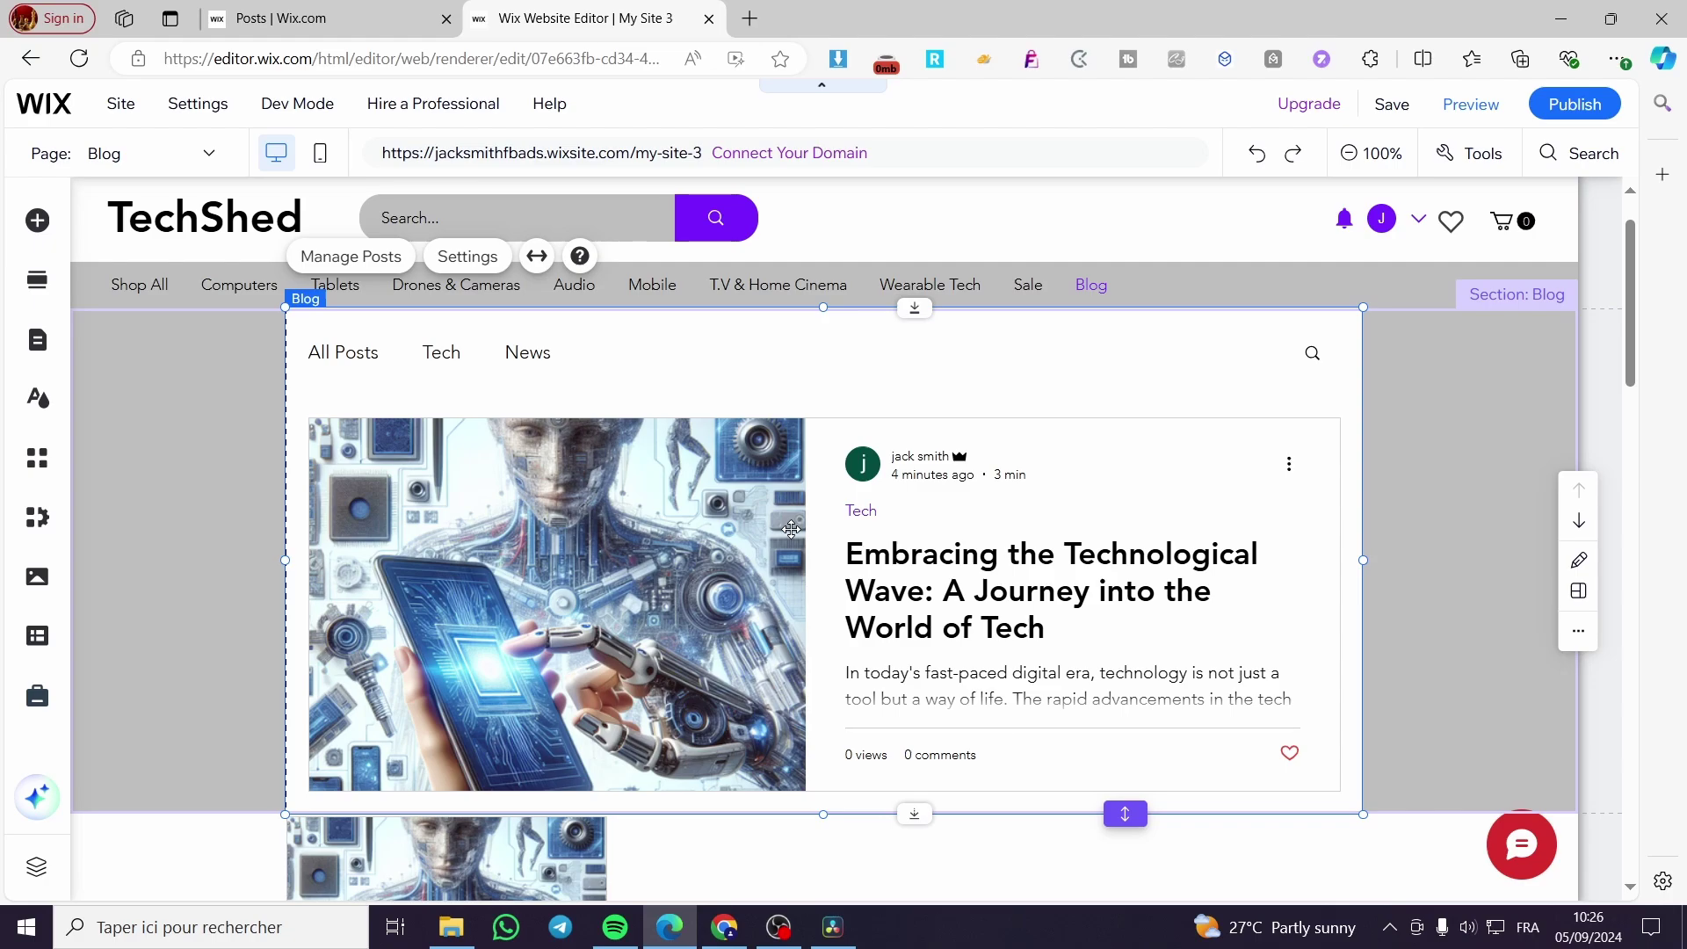
# - Move the category menu up to the upper right corner of the section that holds the post list
pyautogui.scroll(-8, 1025, 540)
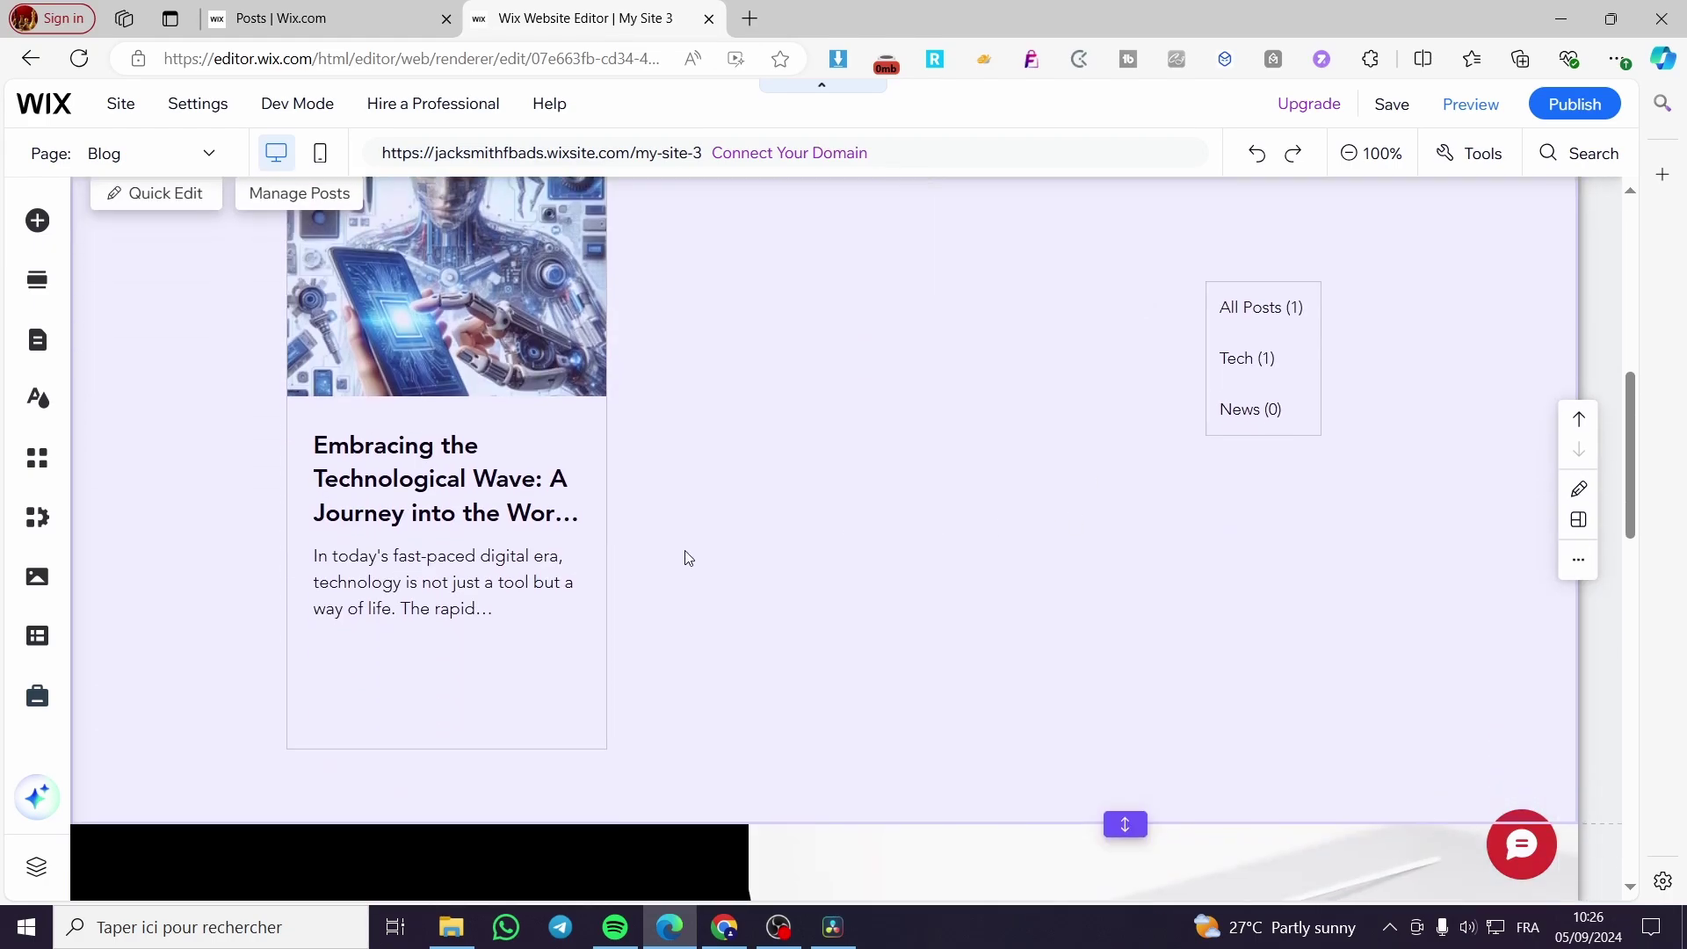
pyautogui.scroll(5, 920, 554)
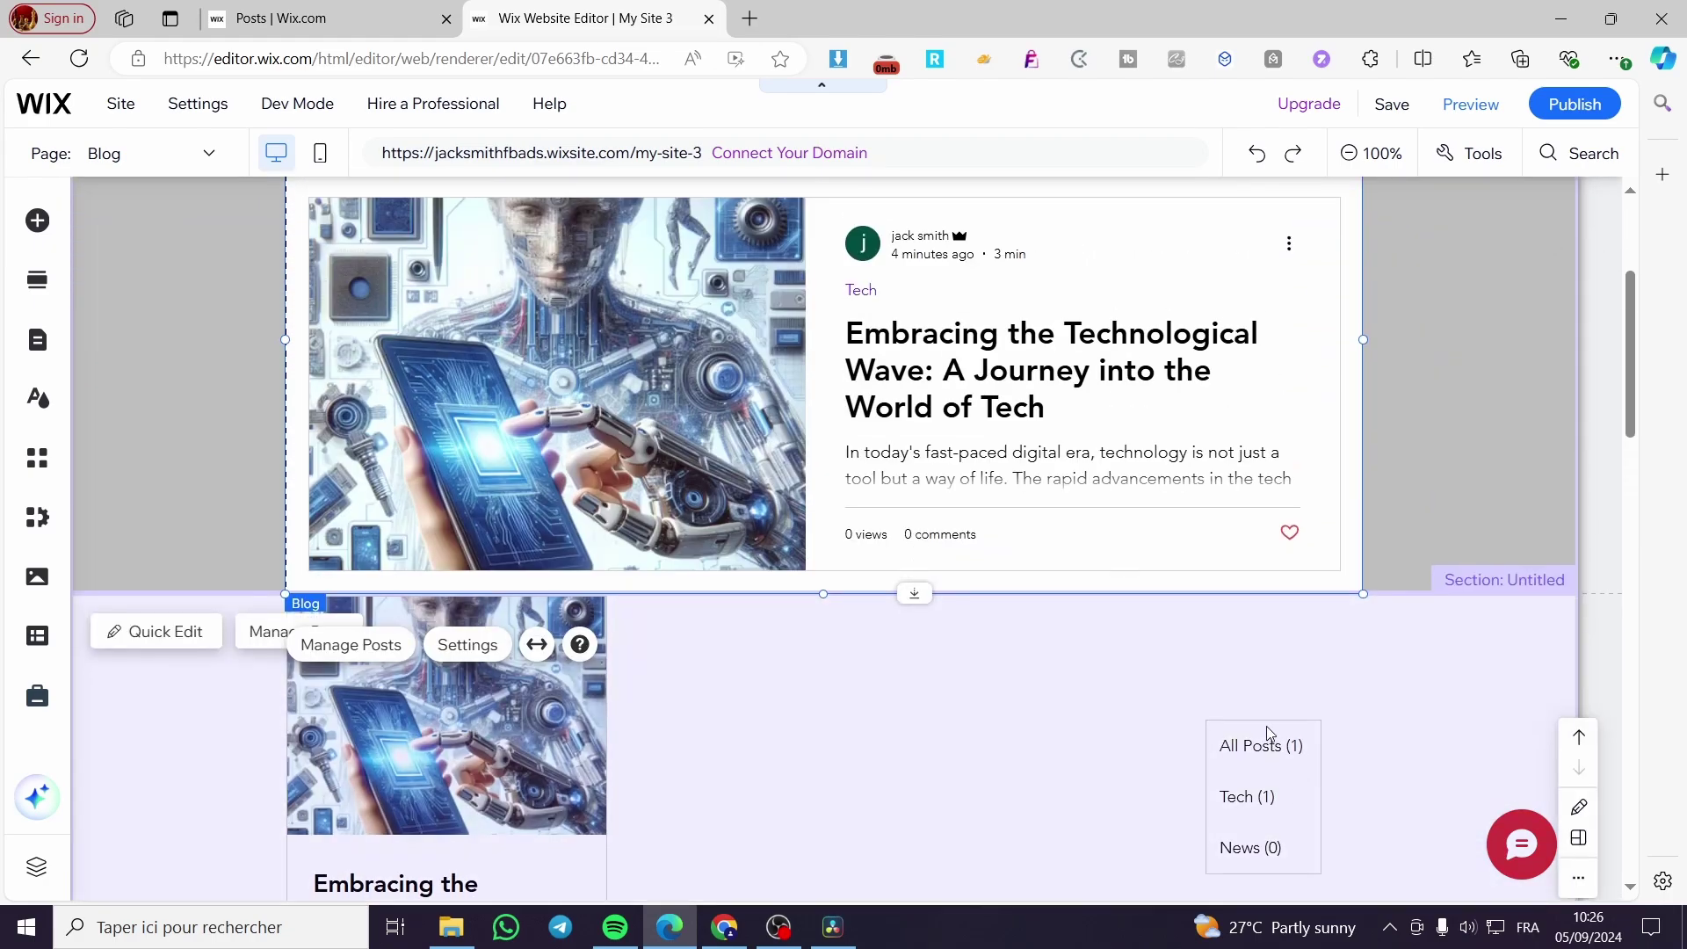
pyautogui.scroll(-1, 1290, 747)
pyautogui.moveTo(1292, 717); pyautogui.dragTo(1326, 590)
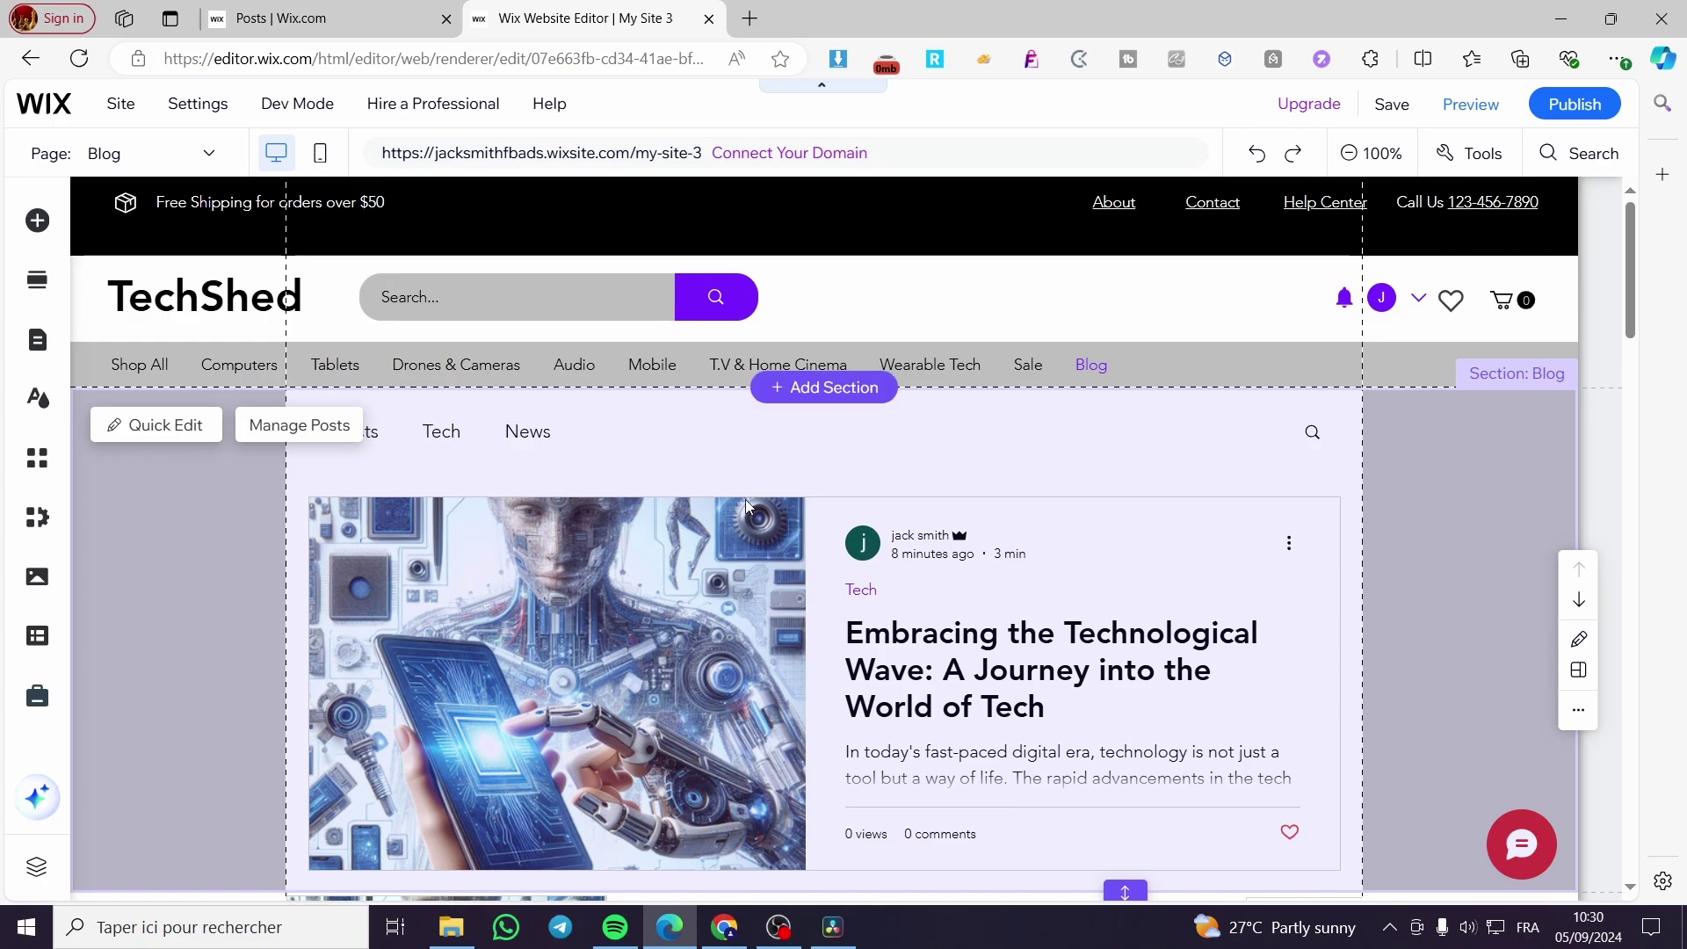
pyautogui.scroll(-5, 914, 514)
pyautogui.scroll(-10, 918, 517)
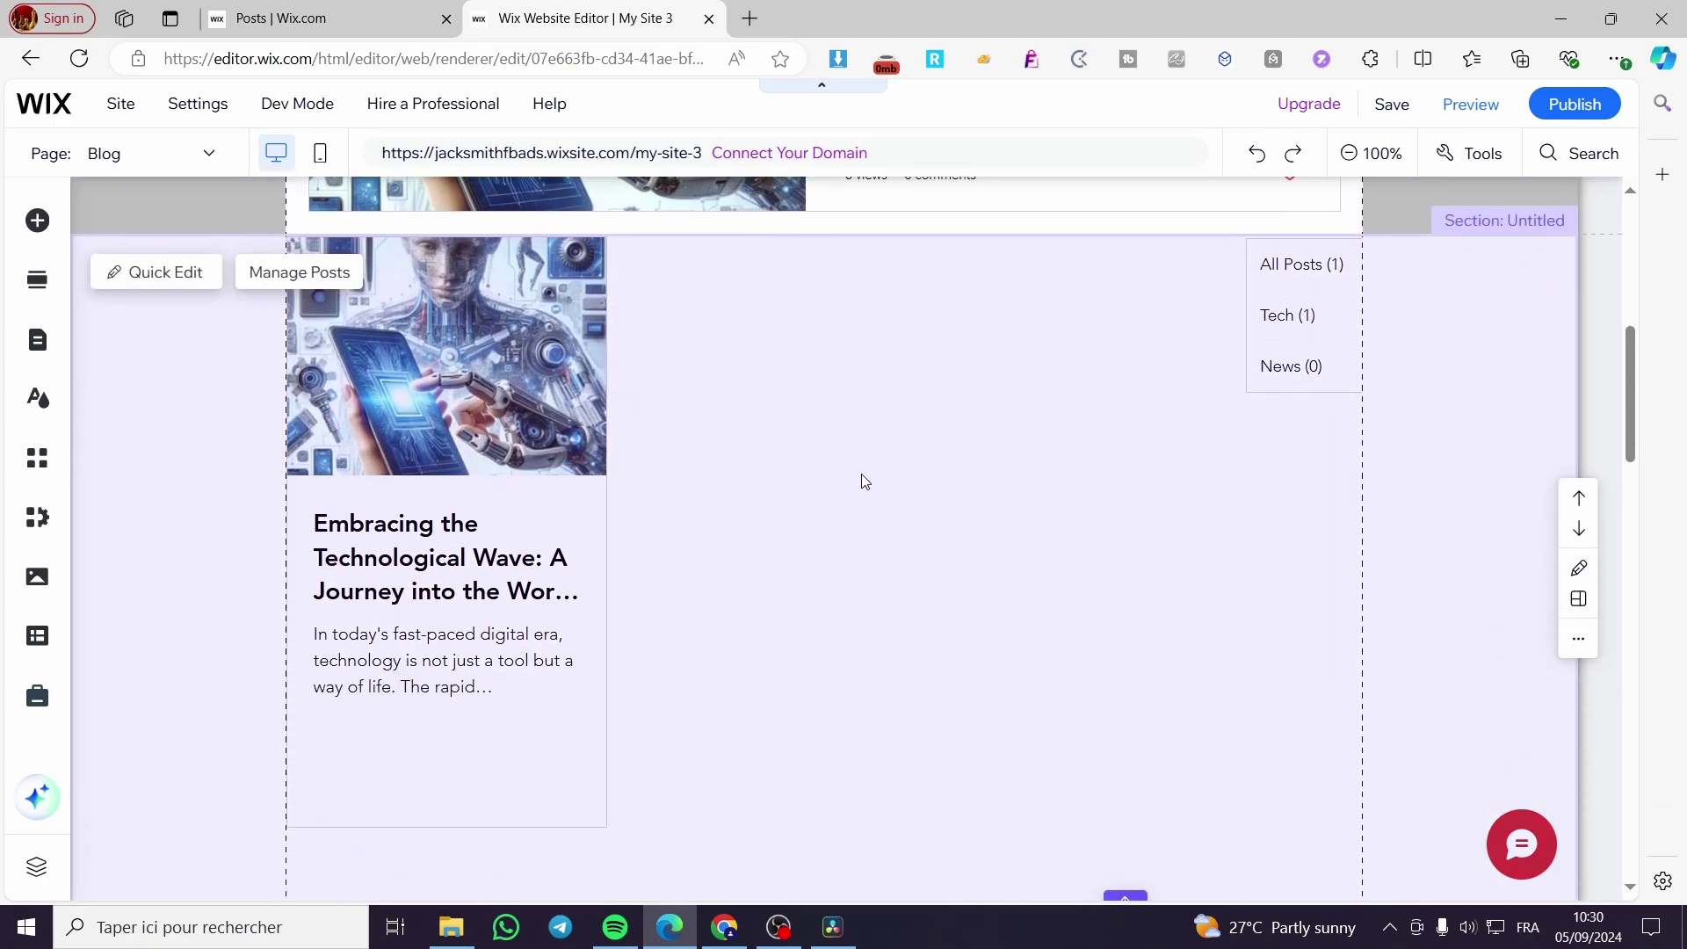
pyautogui.scroll(15, 703, 502)
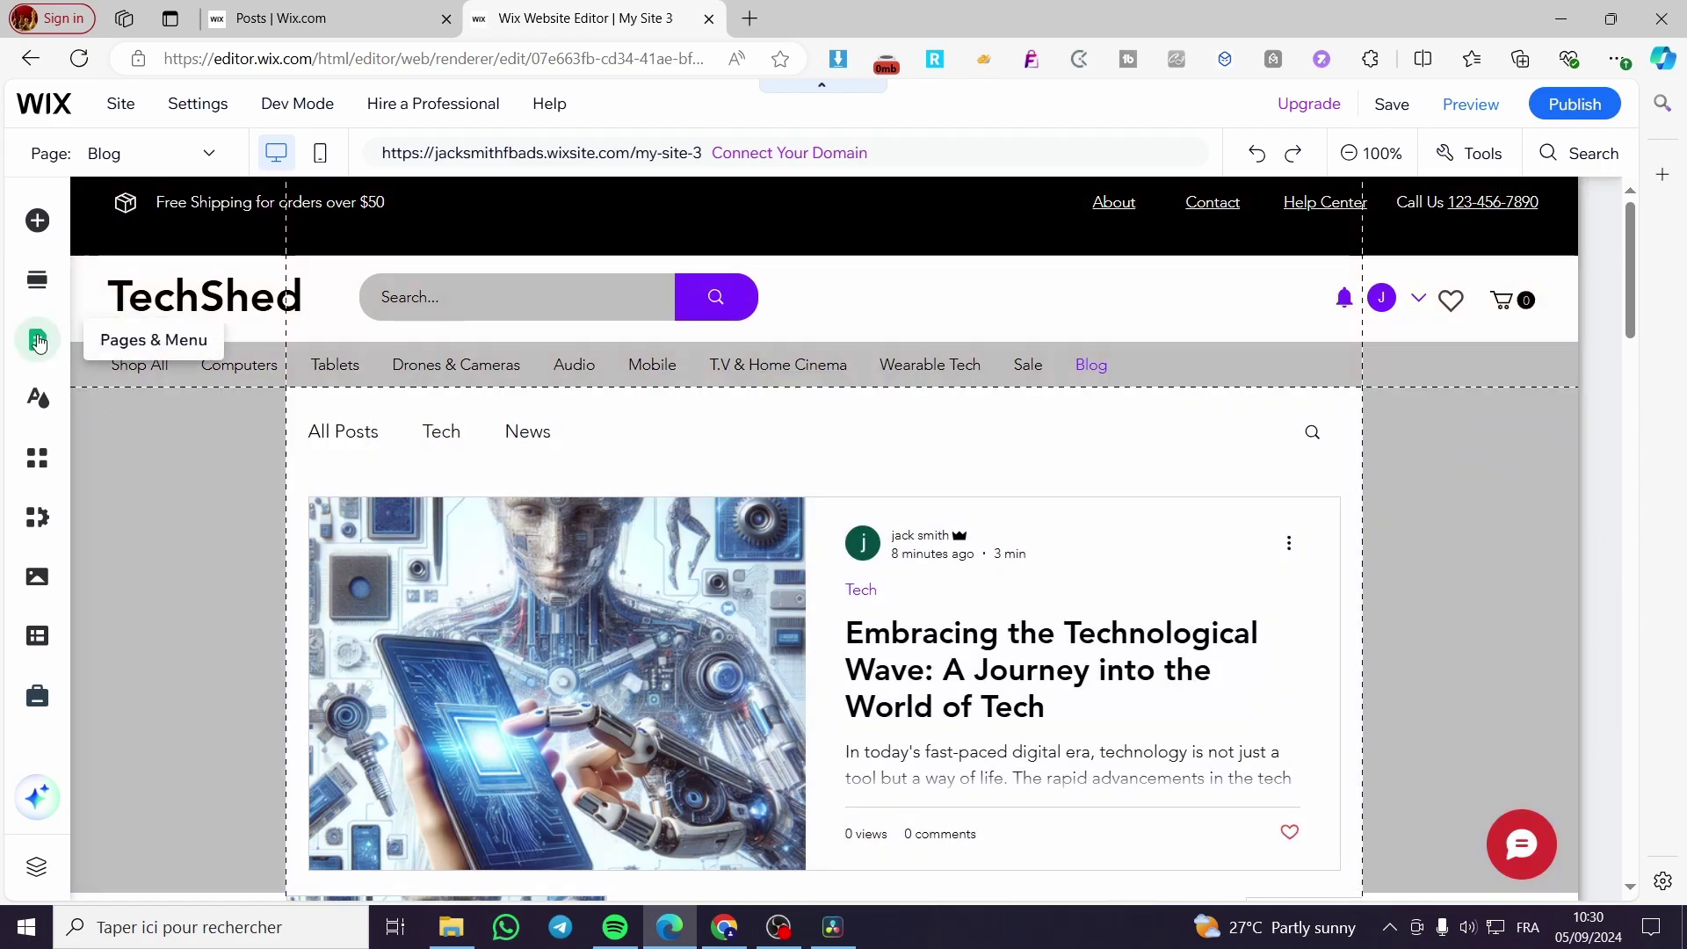
# - Add a blank page to the site menu and name it "Blog categories"
pyautogui.click(37, 341)
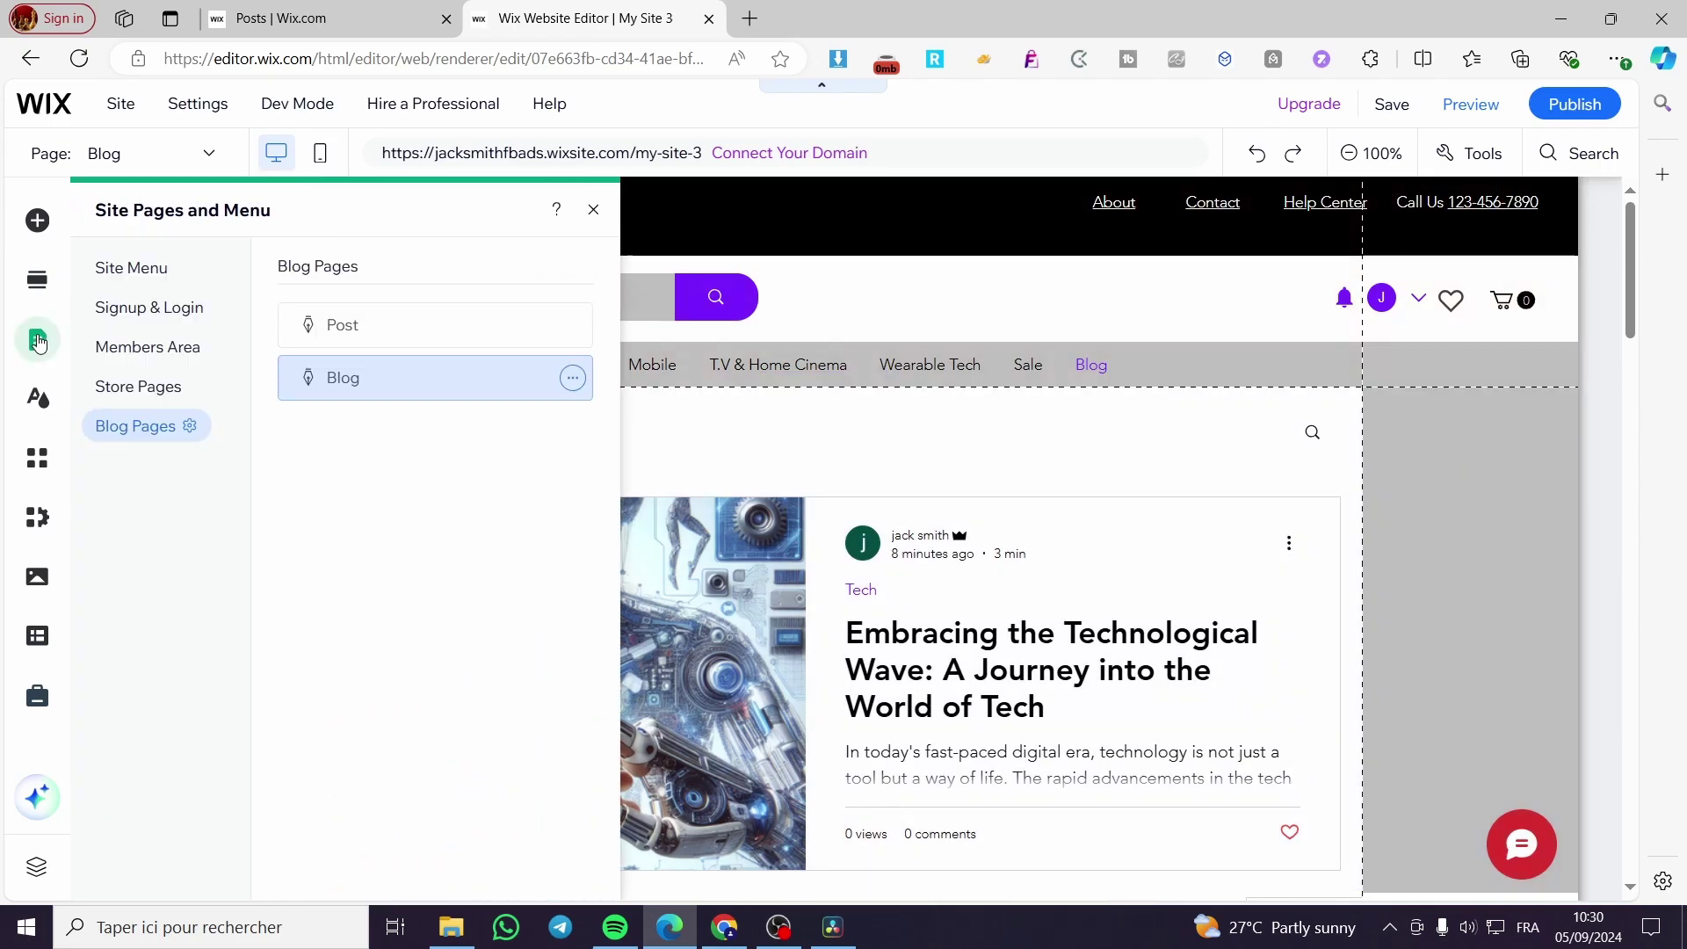
pyautogui.click(178, 282)
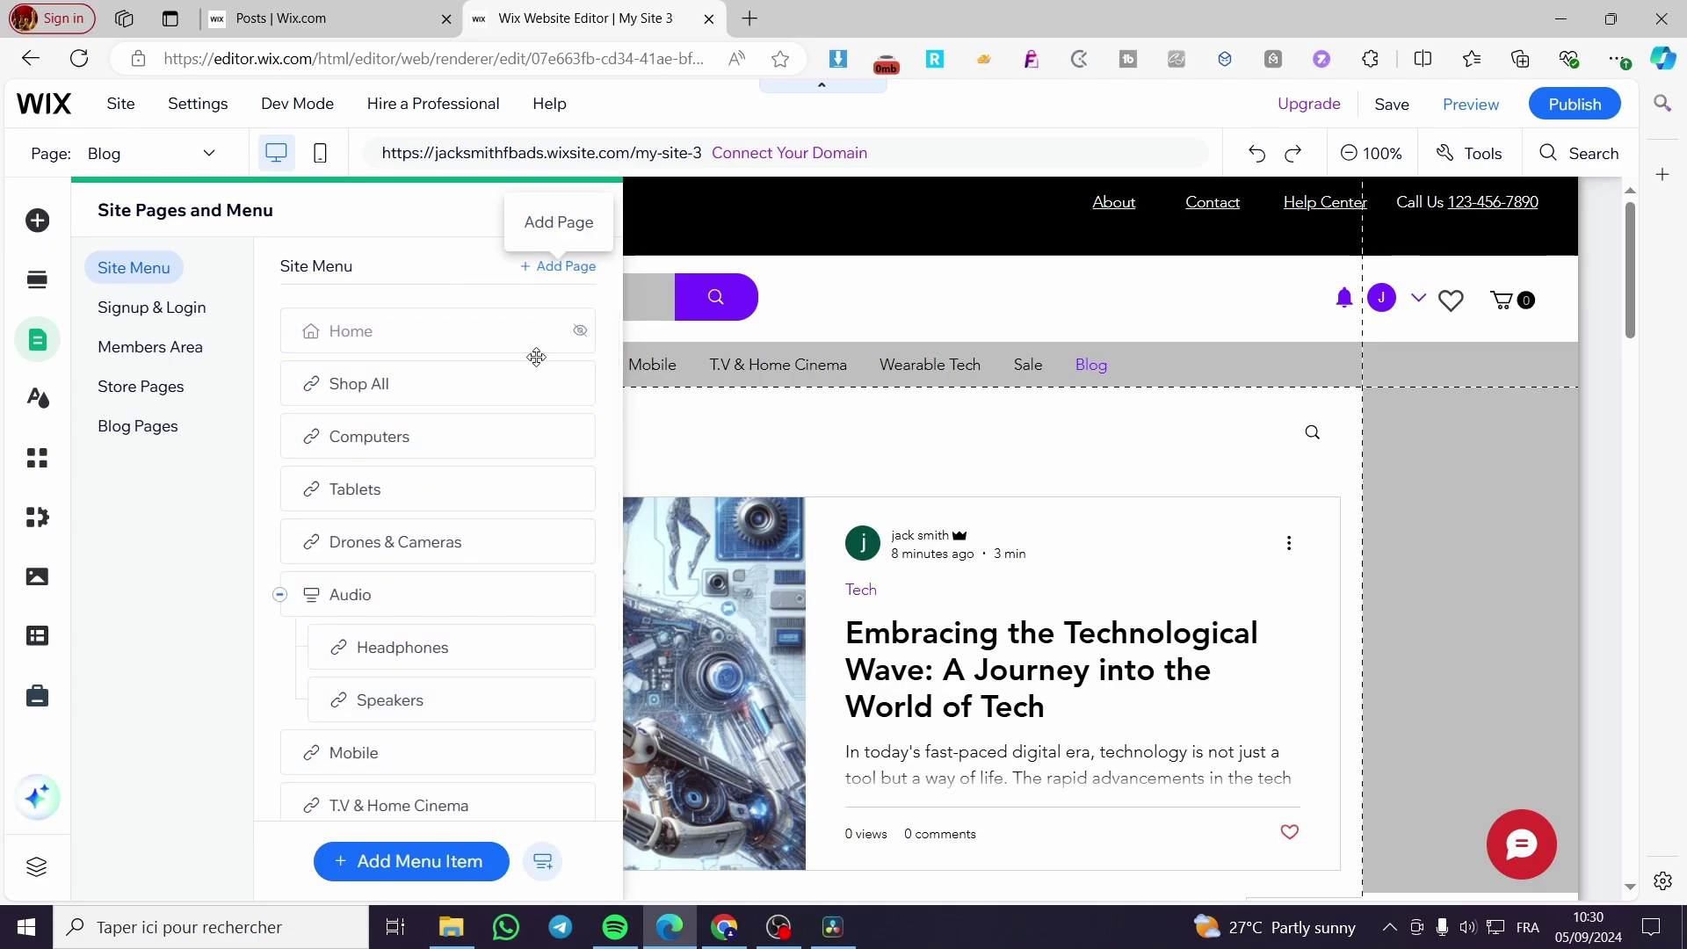
pyautogui.scroll(-5, 442, 579)
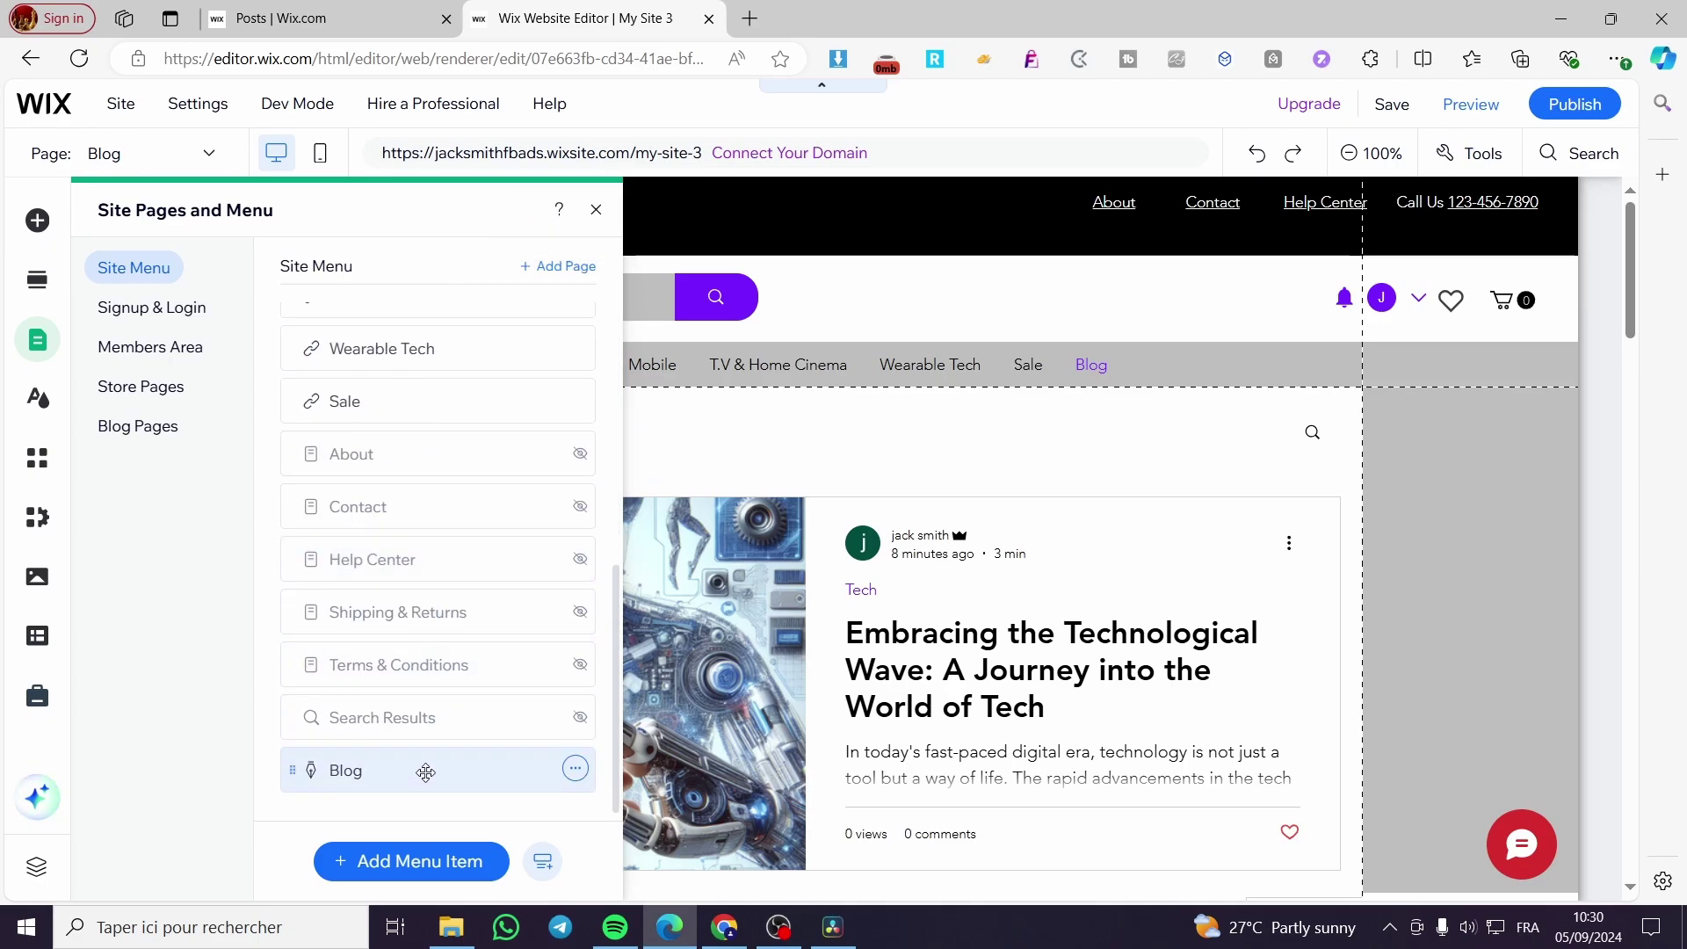
pyautogui.click(563, 267)
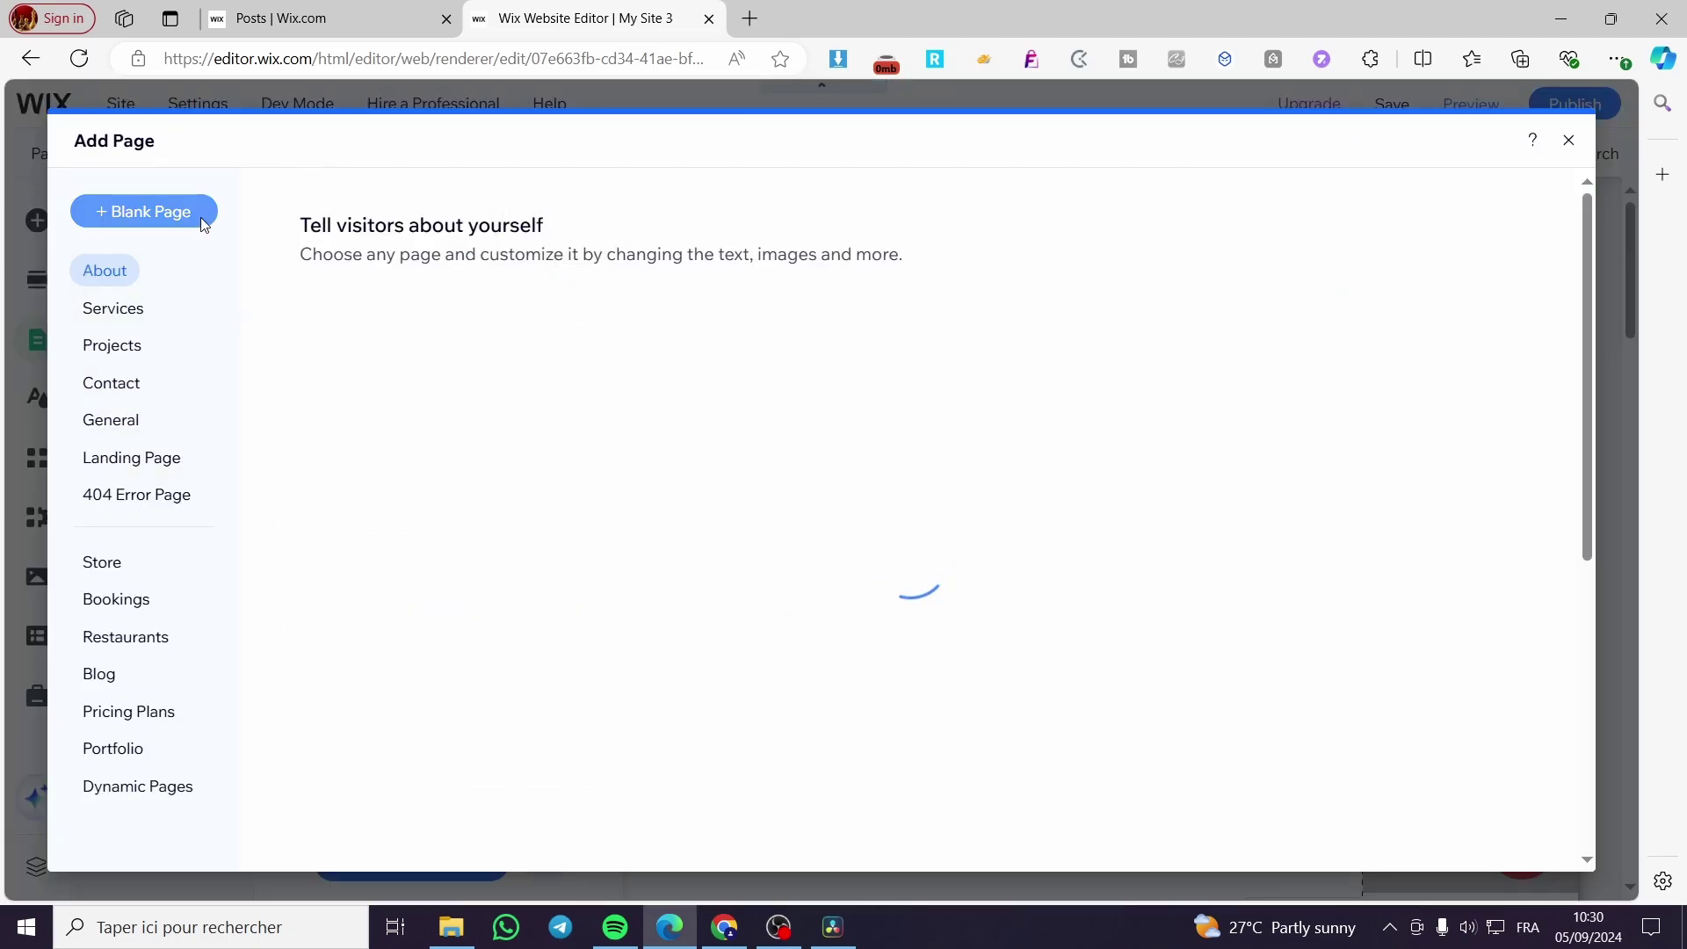
pyautogui.press('Escape')
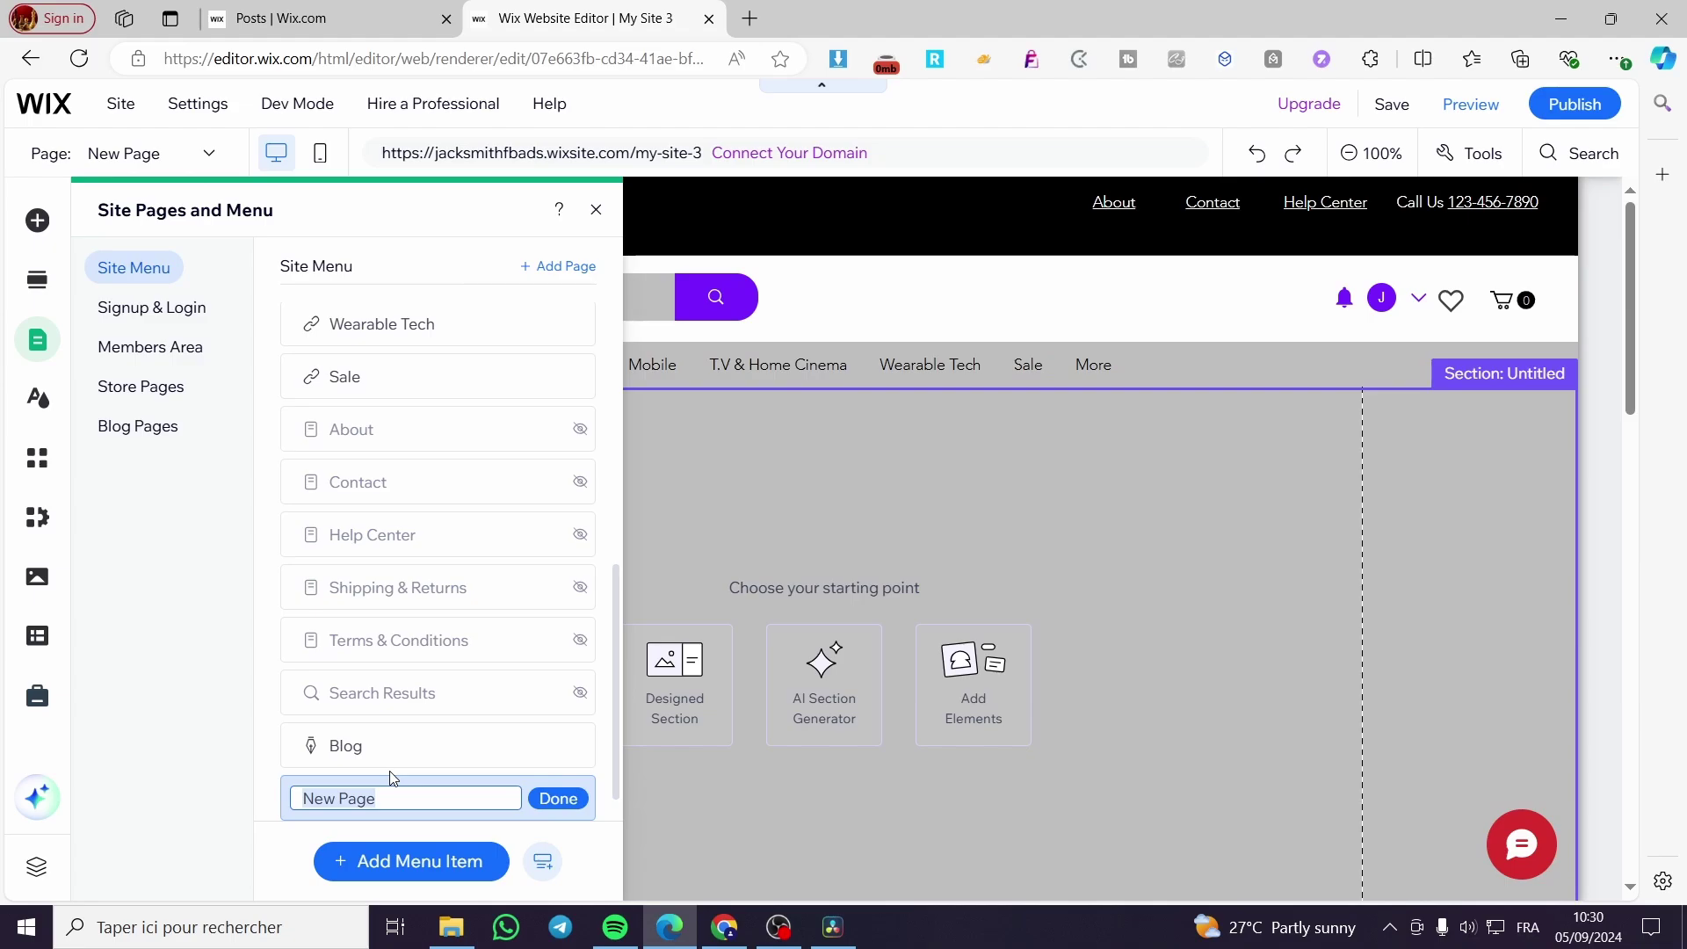
pyautogui.write('Blog categories')
pyautogui.press('Return')
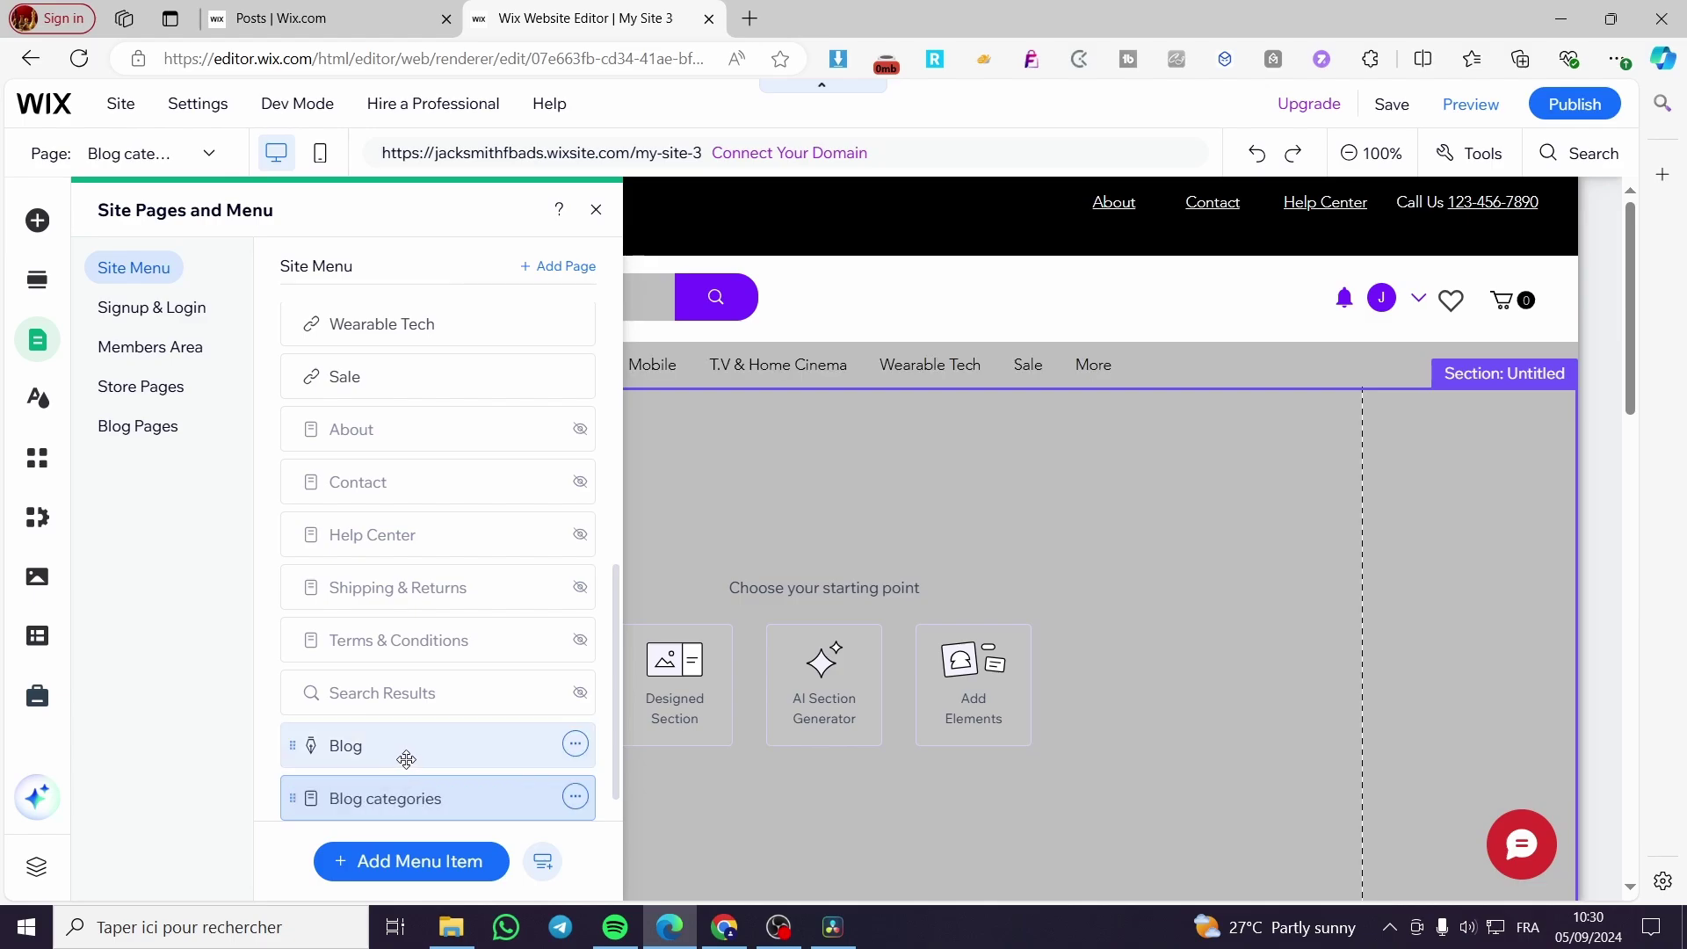
# - Add a blog post list to the empty section of the Blog categories page
pyautogui.click(1039, 793)
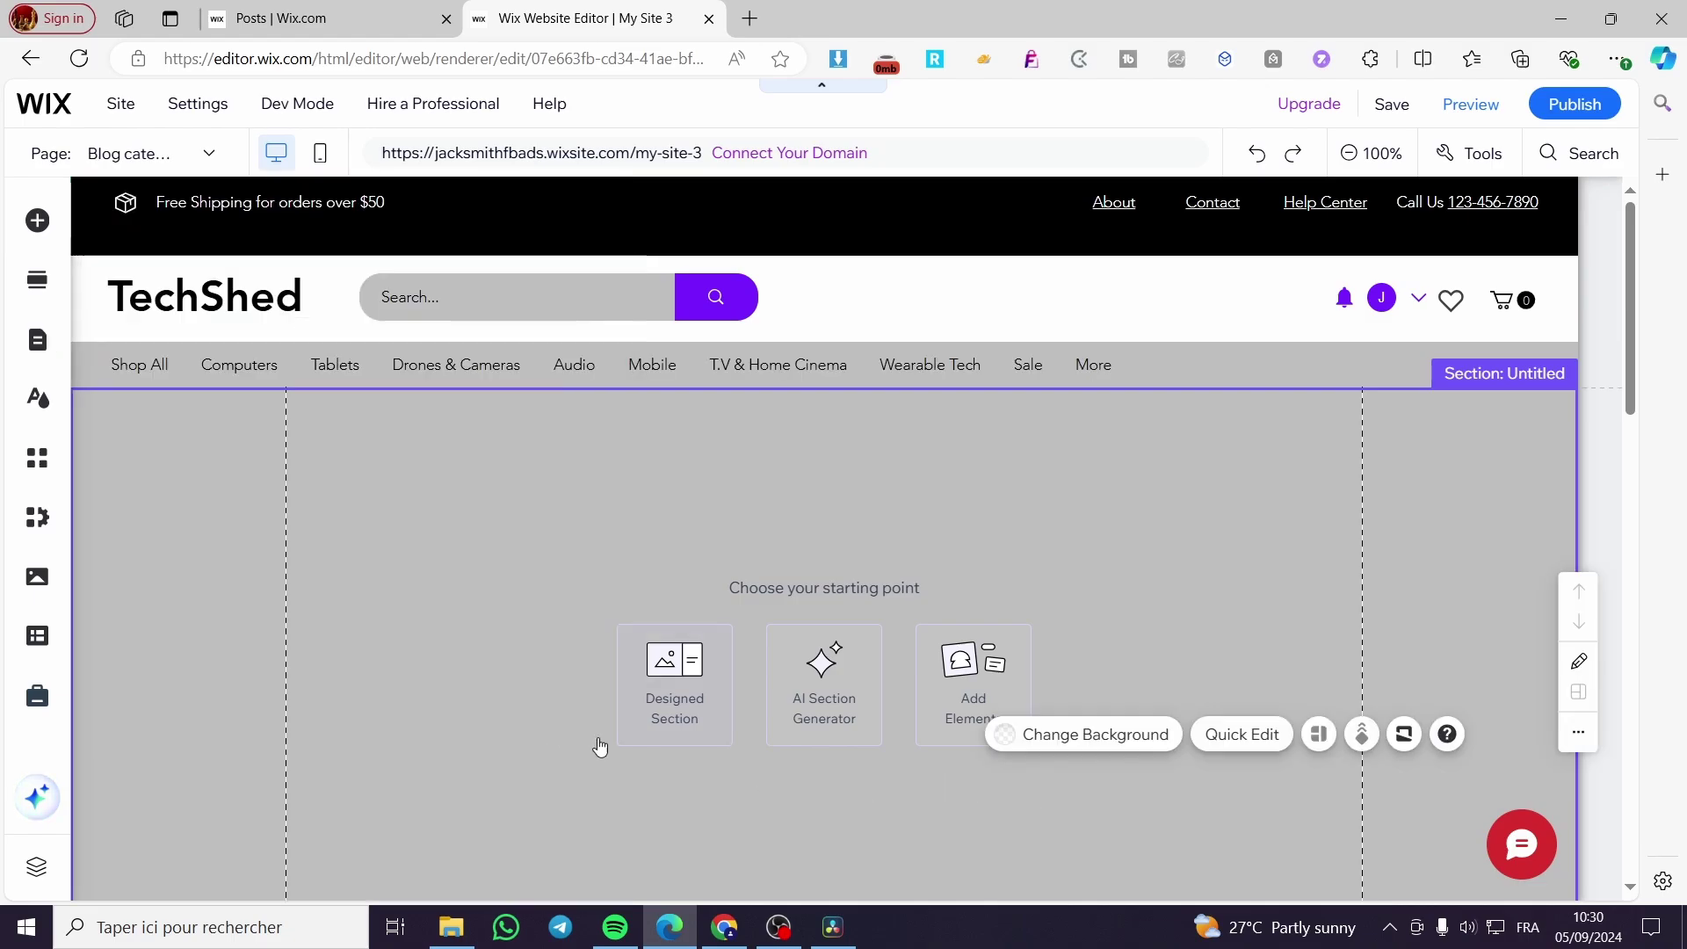
pyautogui.scroll(-3, 629, 592)
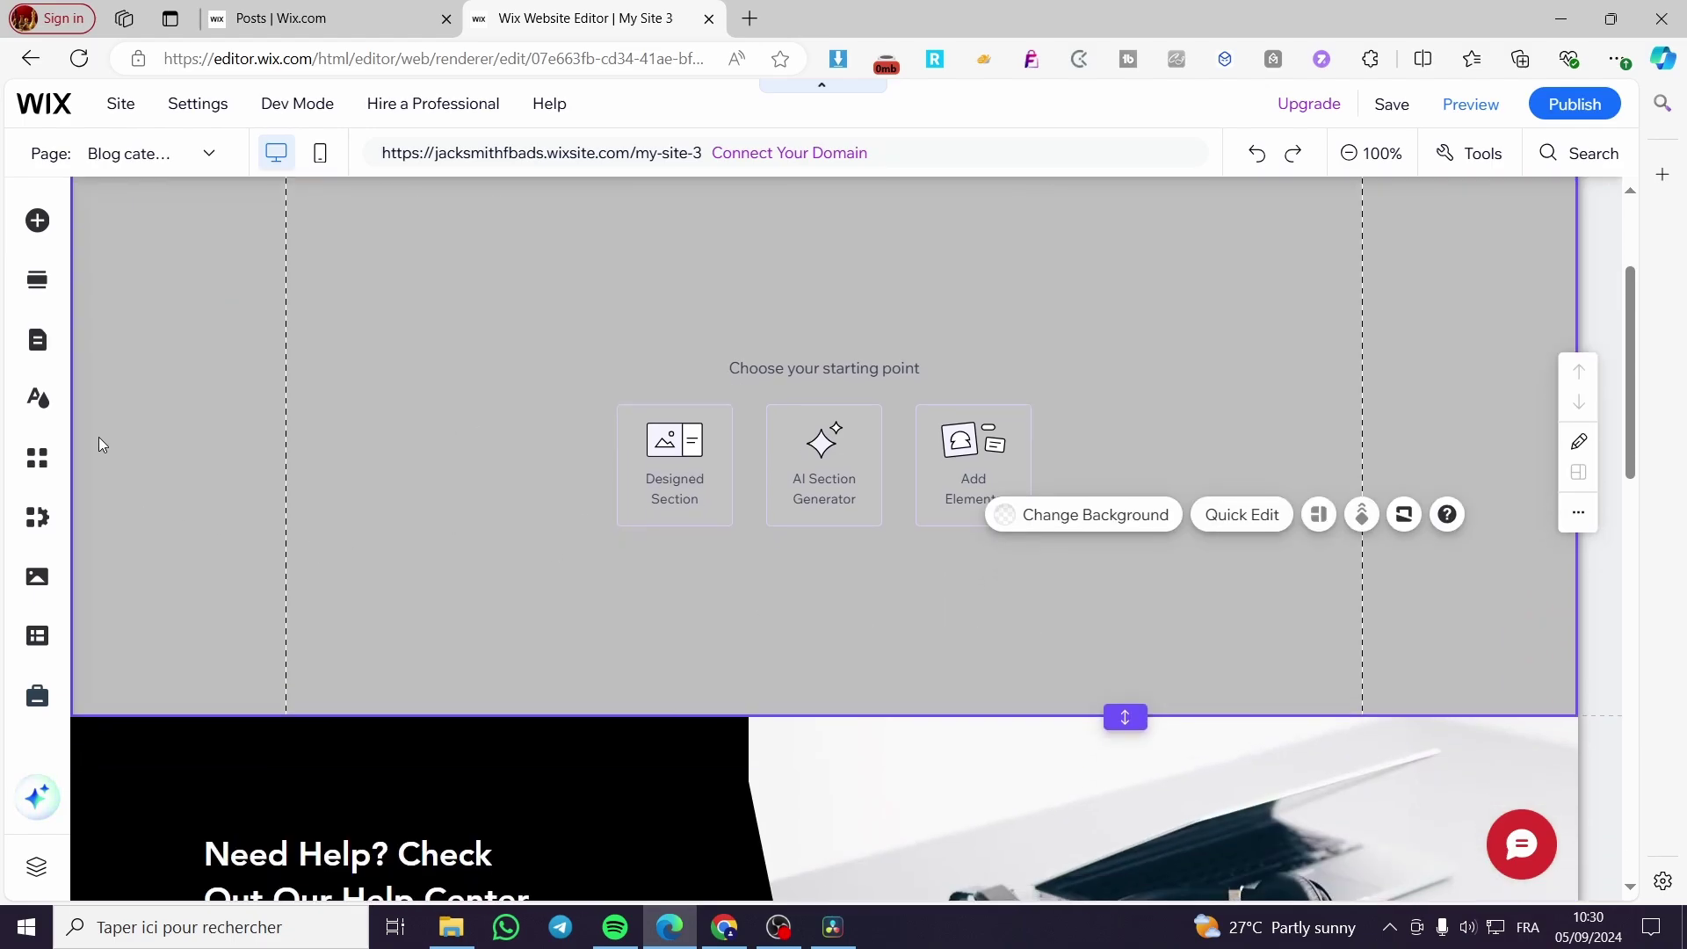
pyautogui.click(37, 221)
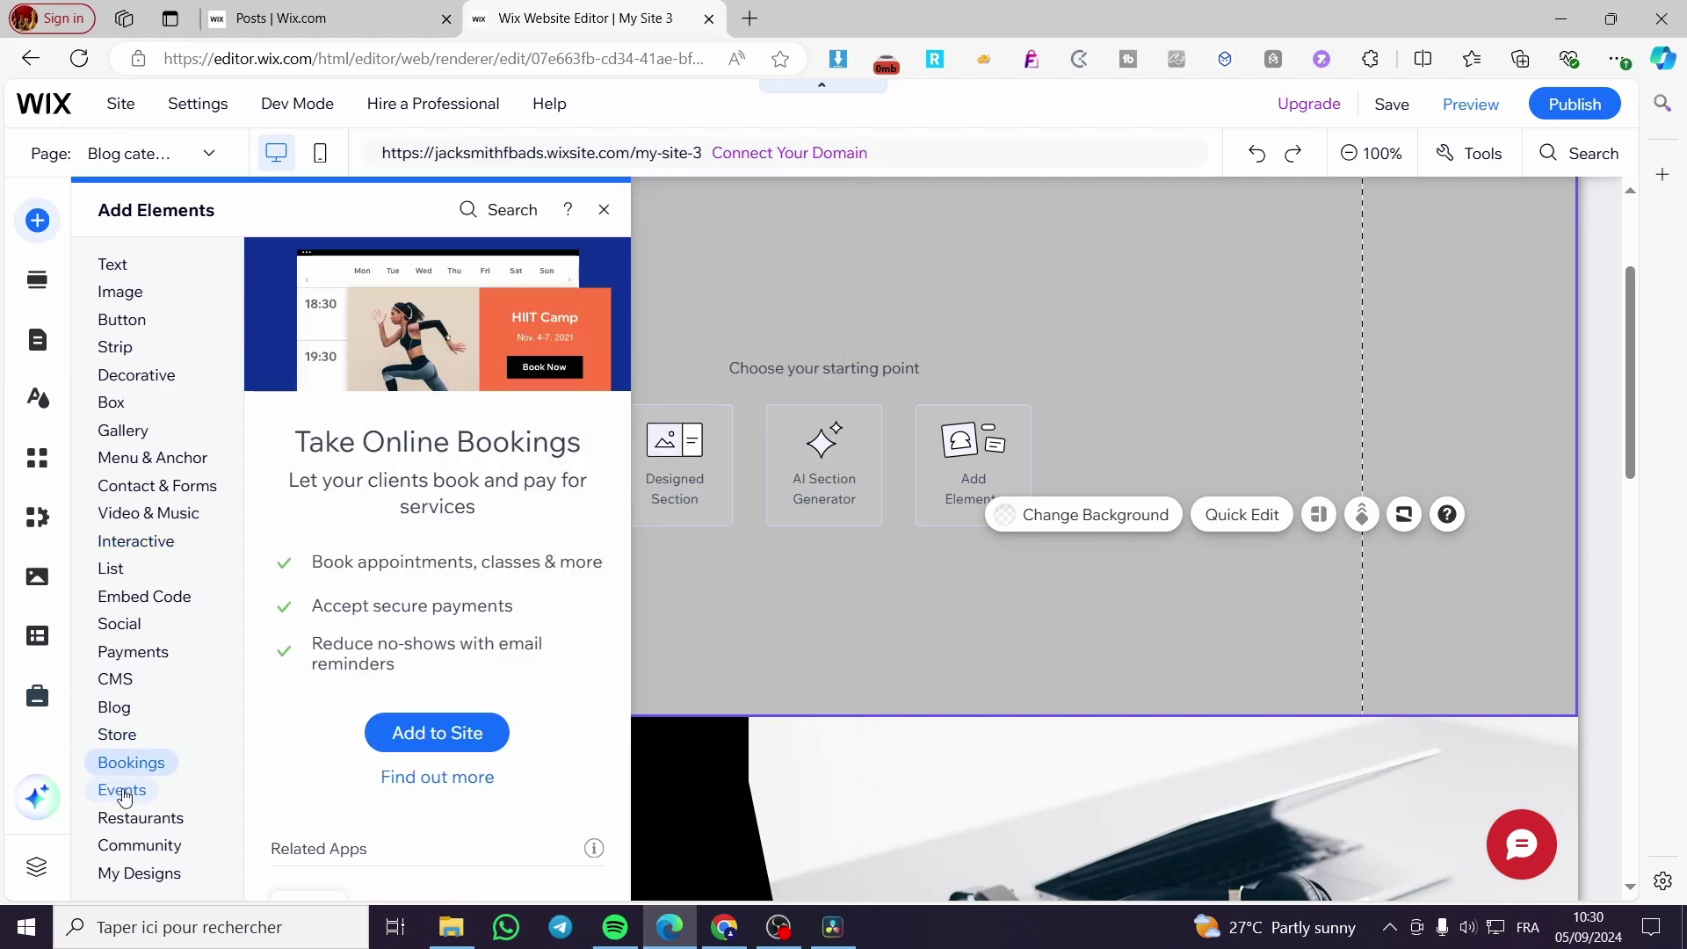
pyautogui.click(114, 716)
pyautogui.moveTo(594, 545); pyautogui.dragTo(703, 594)
pyautogui.scroll(3, 703, 596)
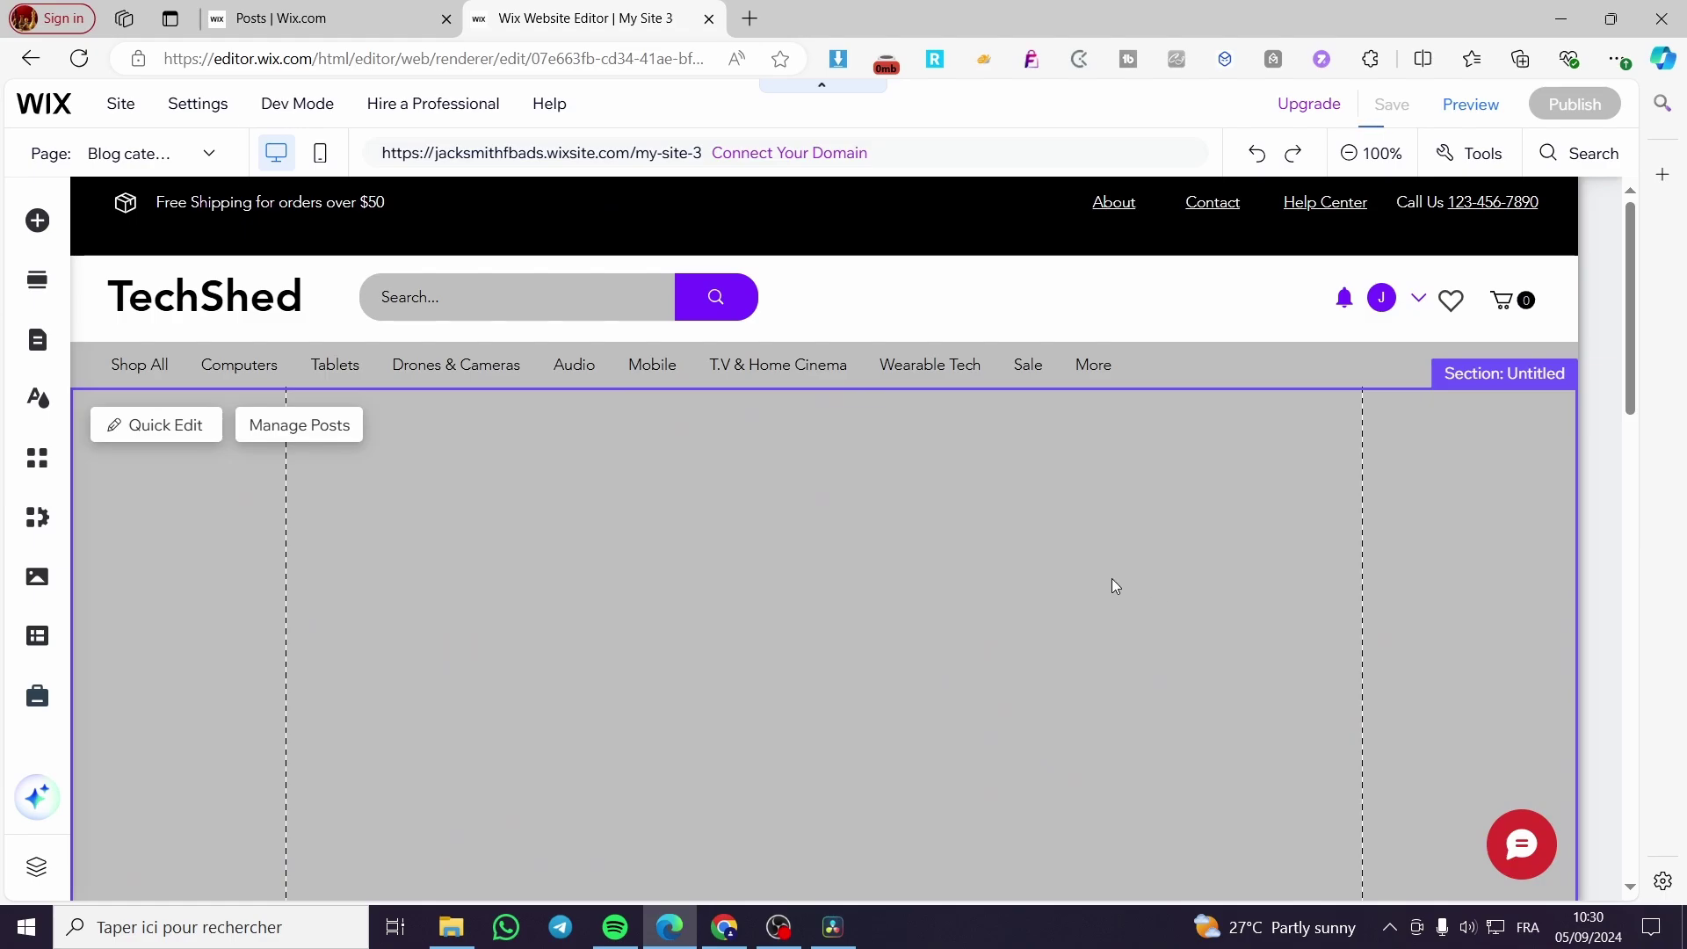
# - Move the post list left so that it lines up with the section's left vertical guide
pyautogui.scroll(-4, 1073, 634)
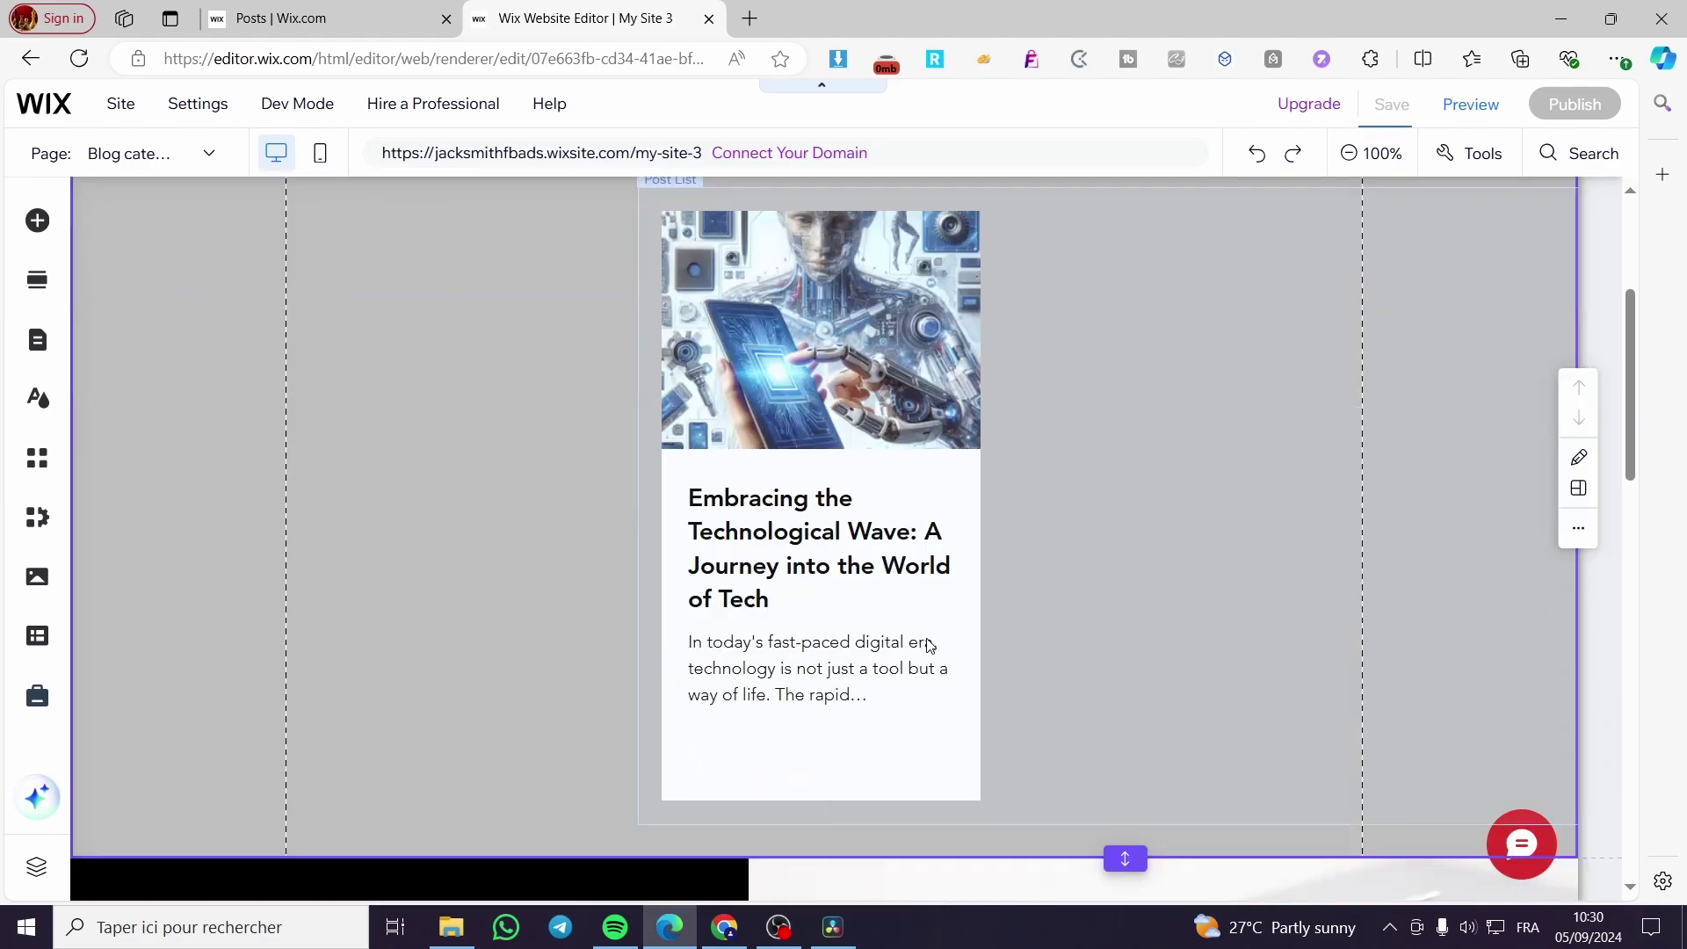
pyautogui.click(745, 589)
pyautogui.moveTo(746, 589); pyautogui.dragTo(529, 567)
pyautogui.scroll(3, 858, 651)
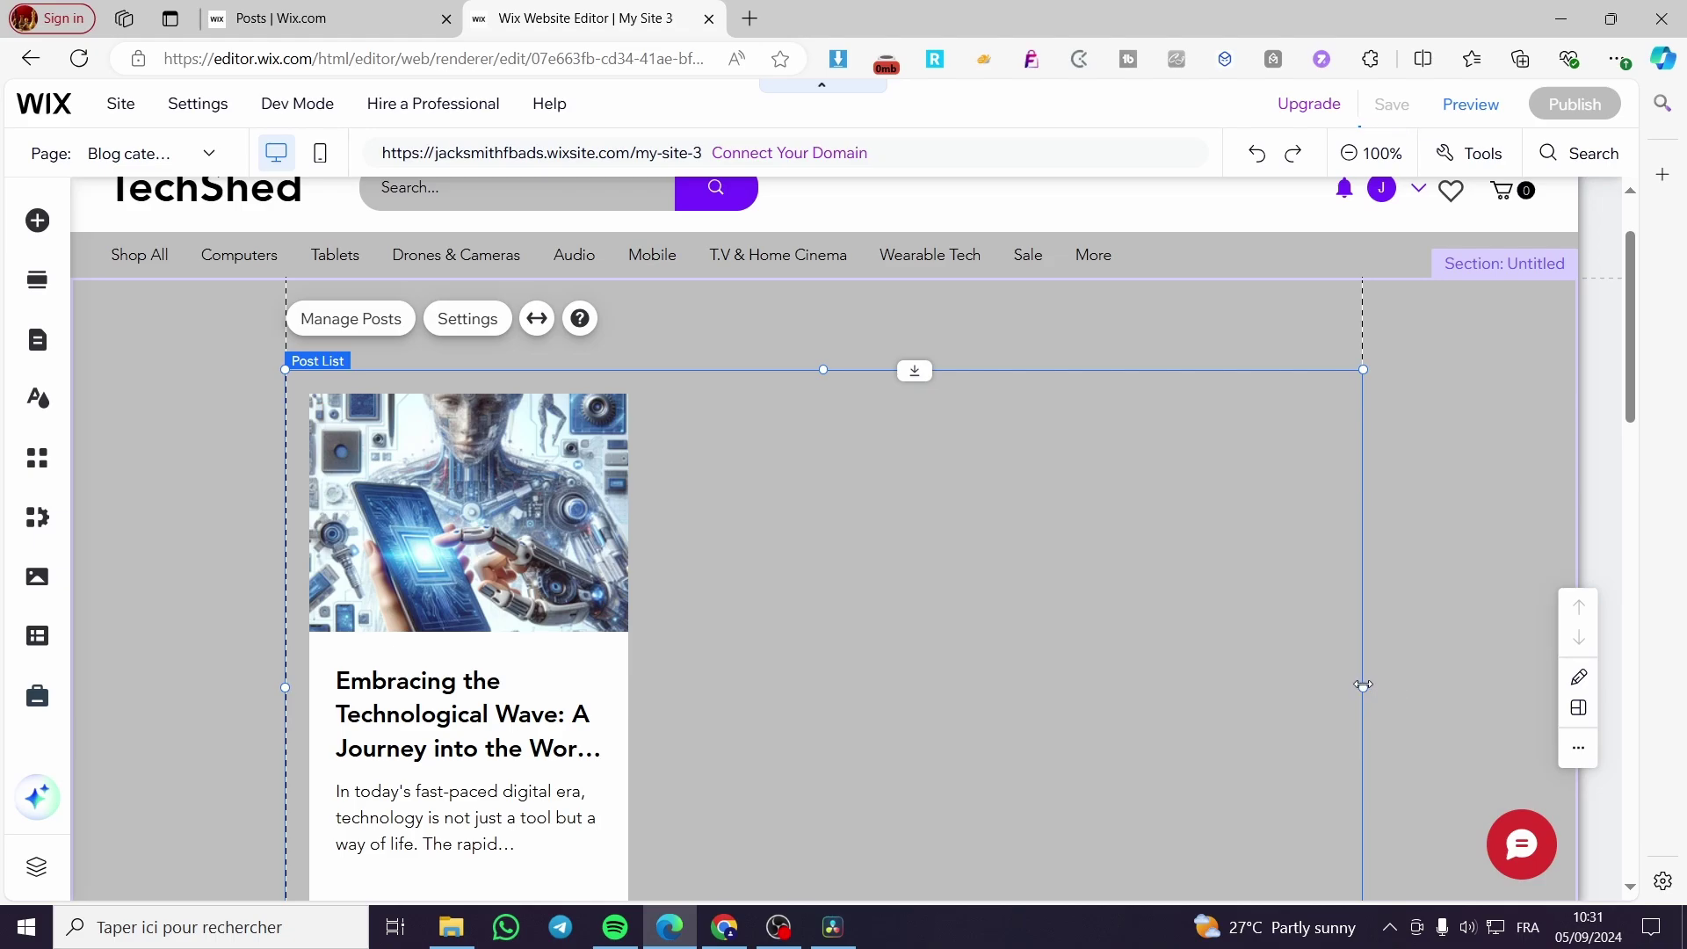